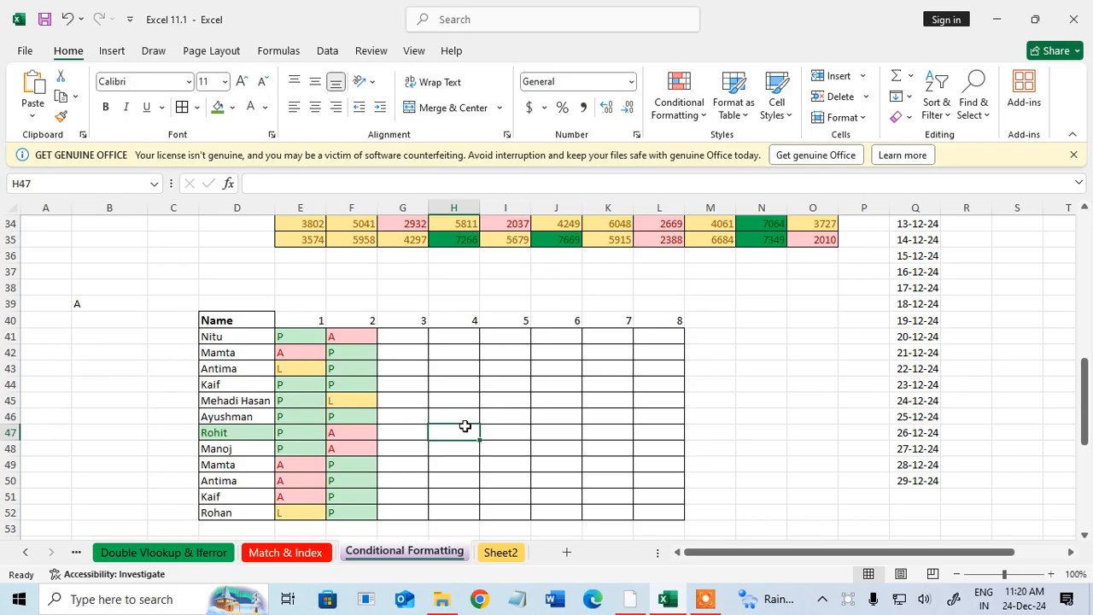
Step: On Sheet2, enter the headers Emp Name, Address, Age and Post in cells B5 to E5
click(499, 553)
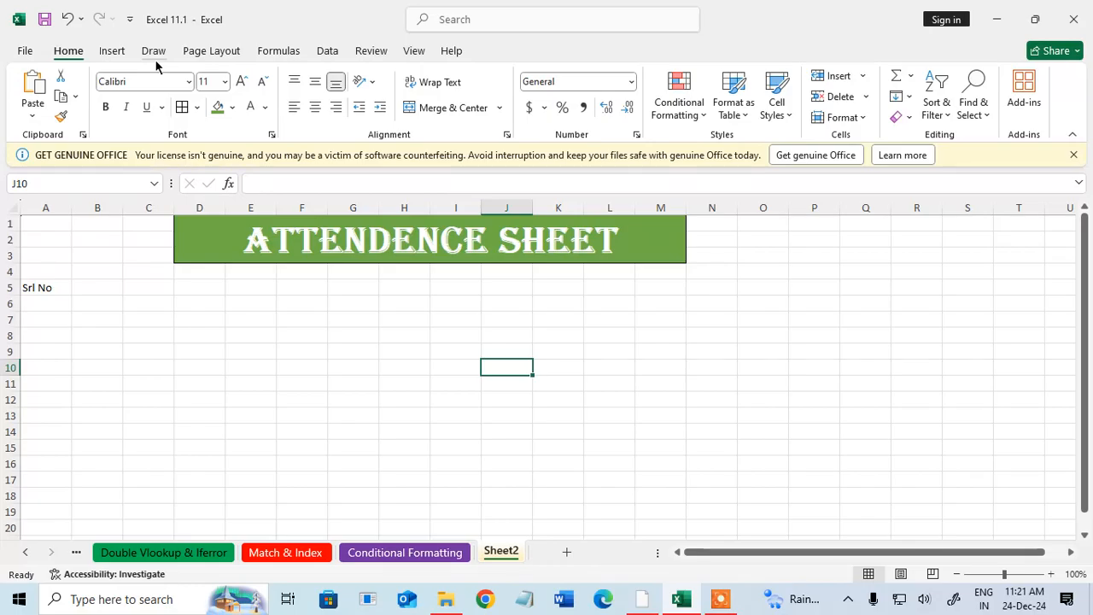
click(53, 291)
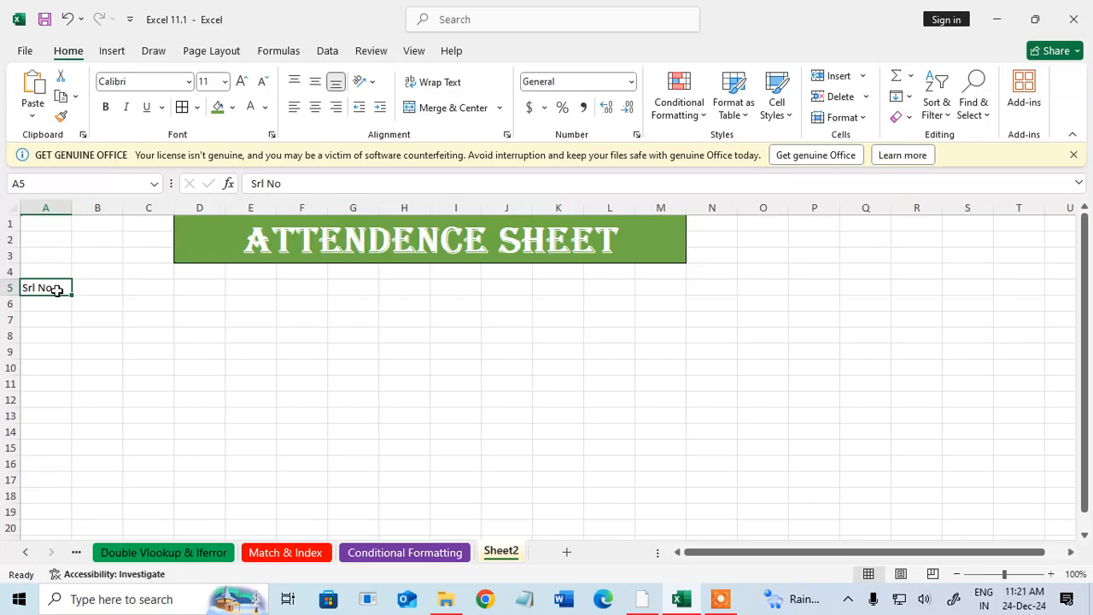
click(96, 288)
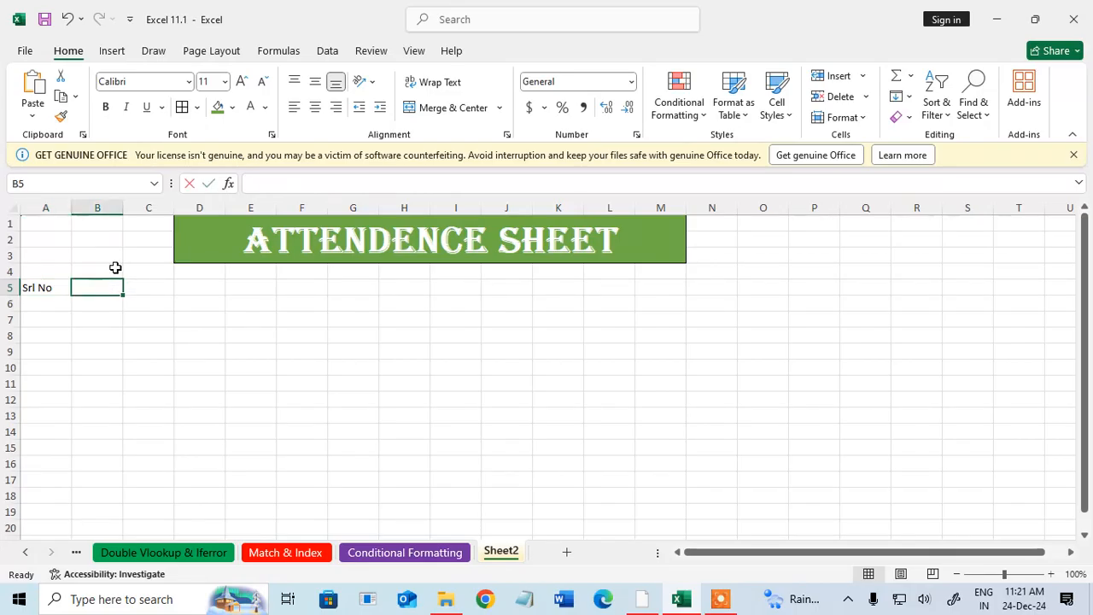
text(Emp N)
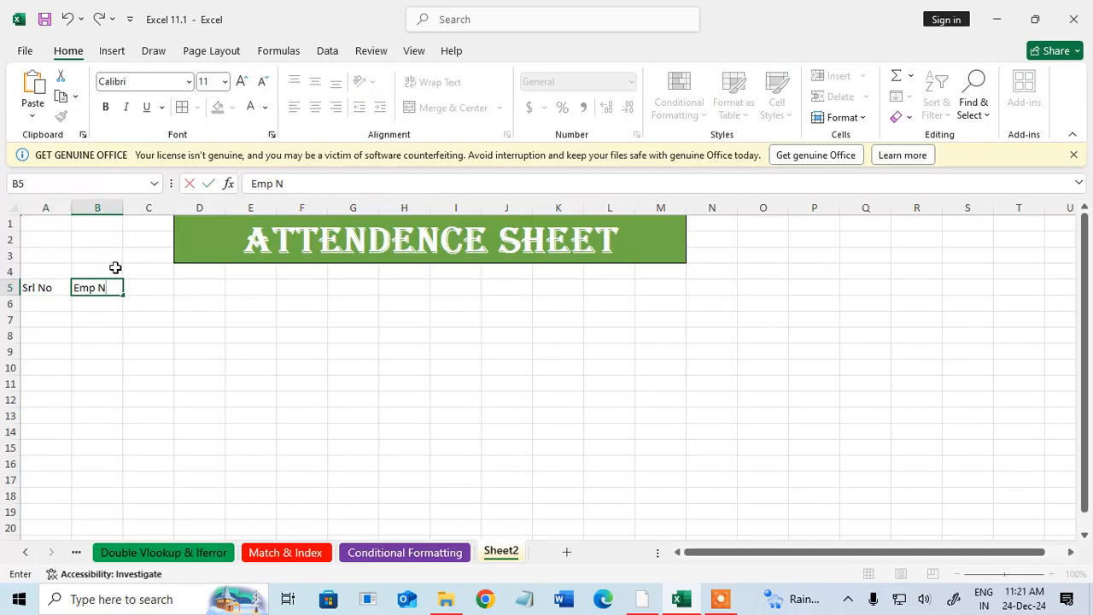
text(ame)
key(Tab)
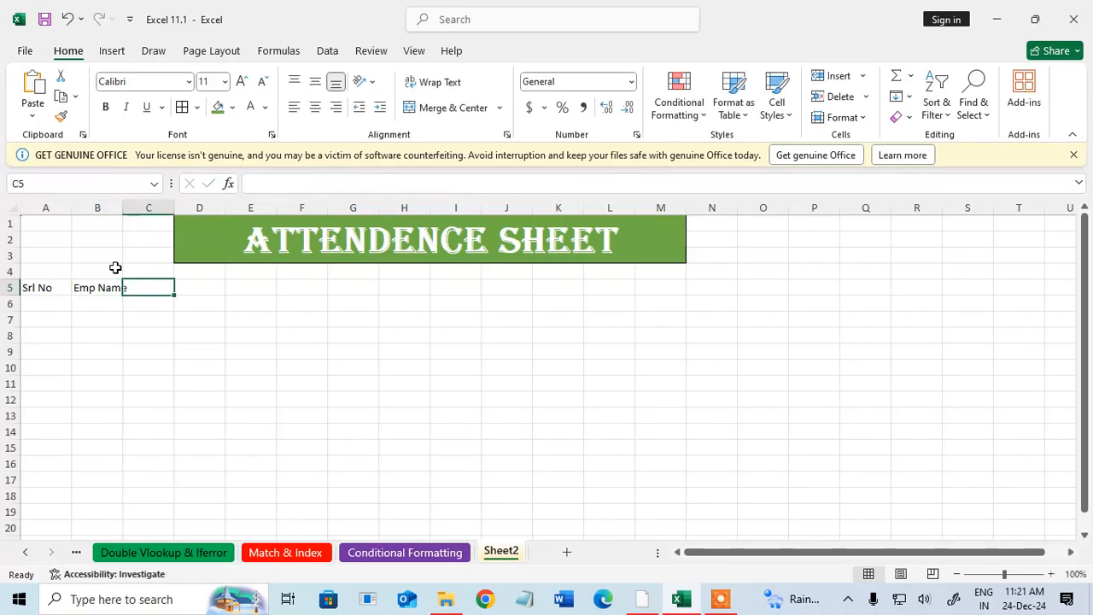
text(Add)
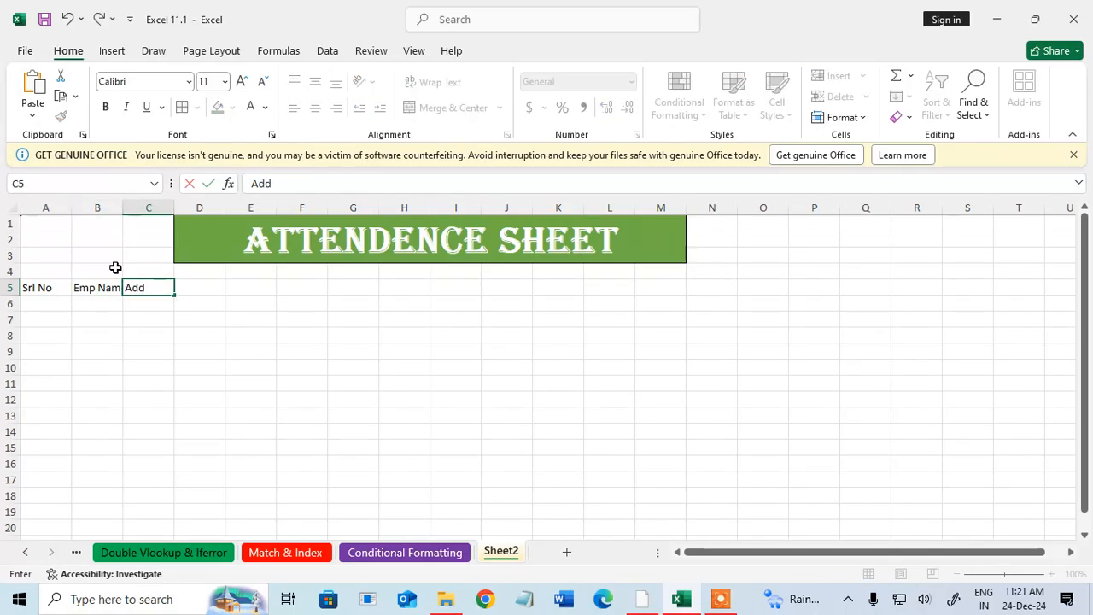
text(ress)
key(Tab)
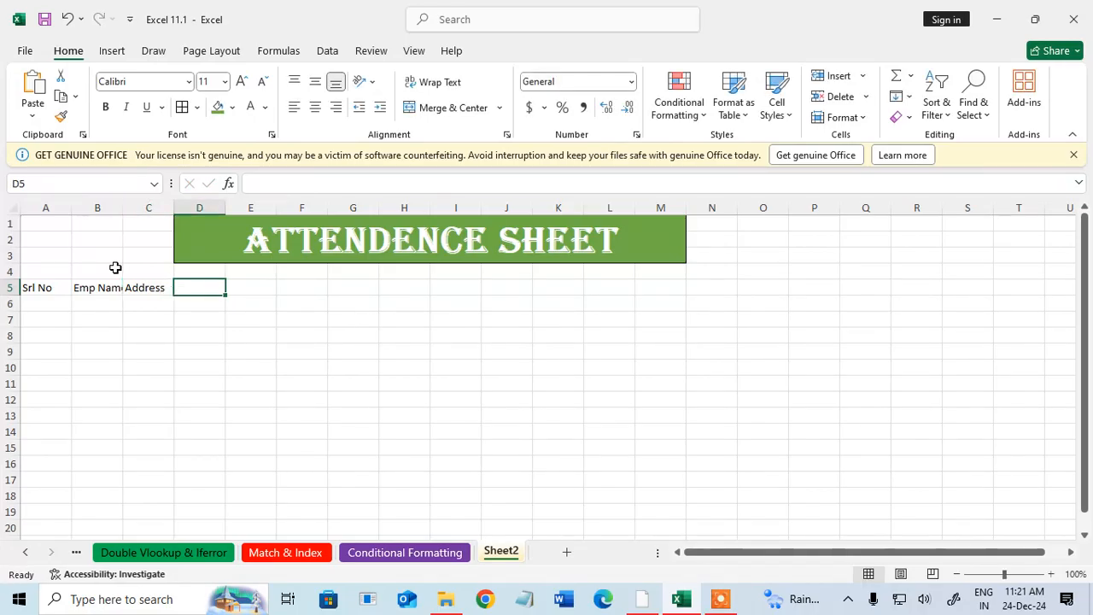
text(Age)
key(Tab)
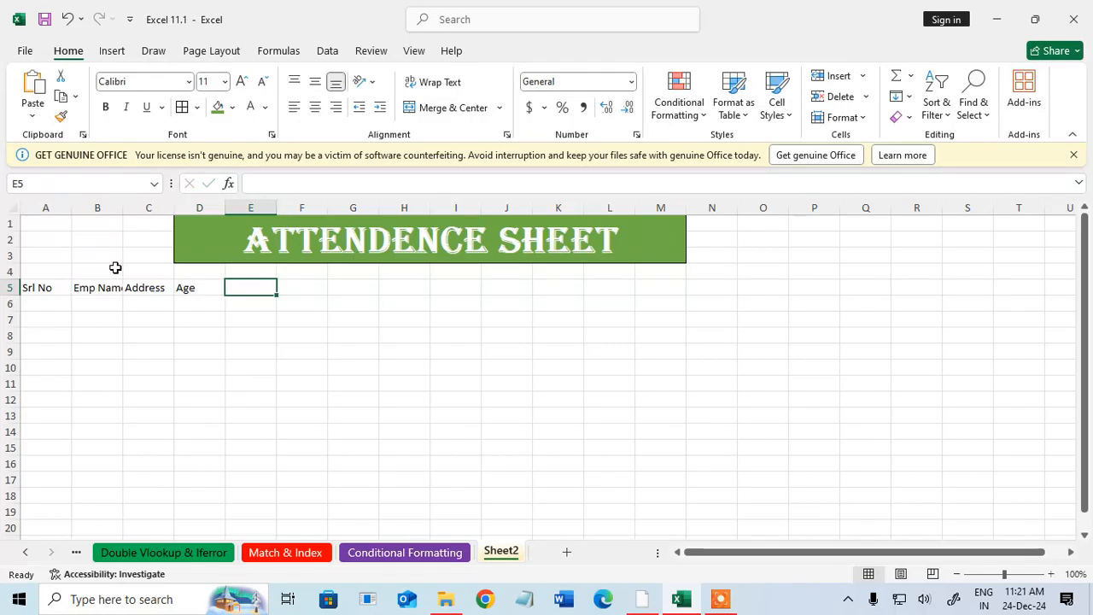
text(Post)
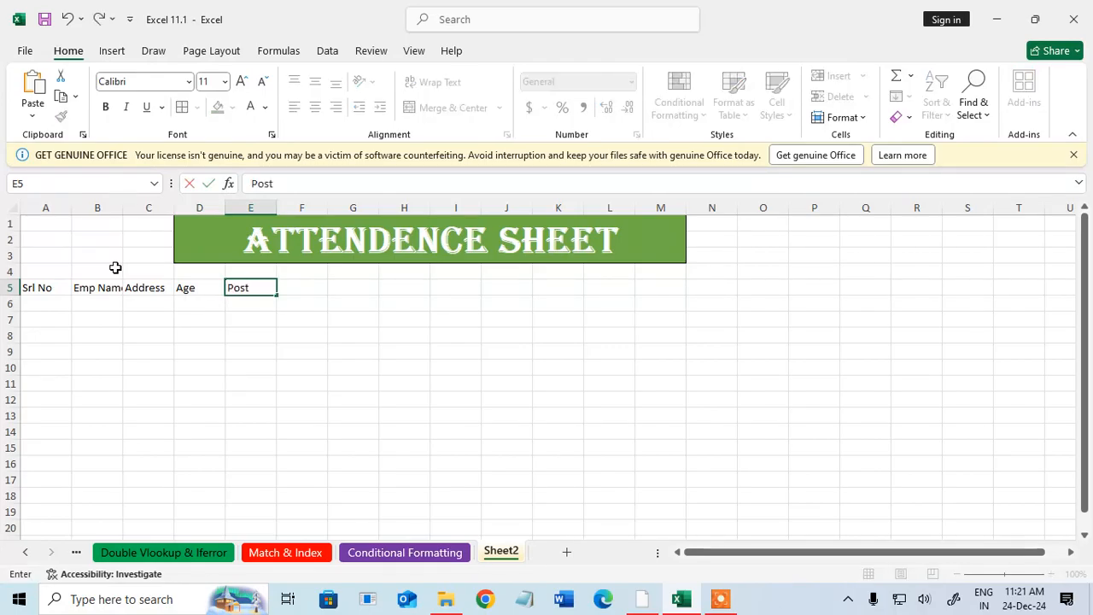
key(Tab)
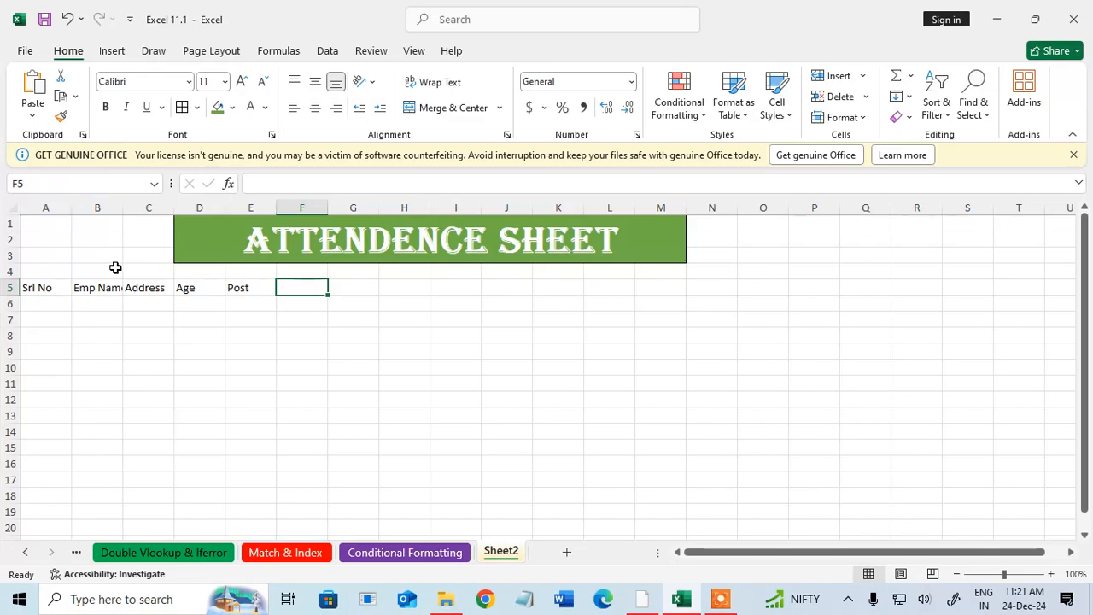
Step: Check the December 2024 calendar and enter the day numbers 1 and 2 in cells F4 and G4
click(1017, 601)
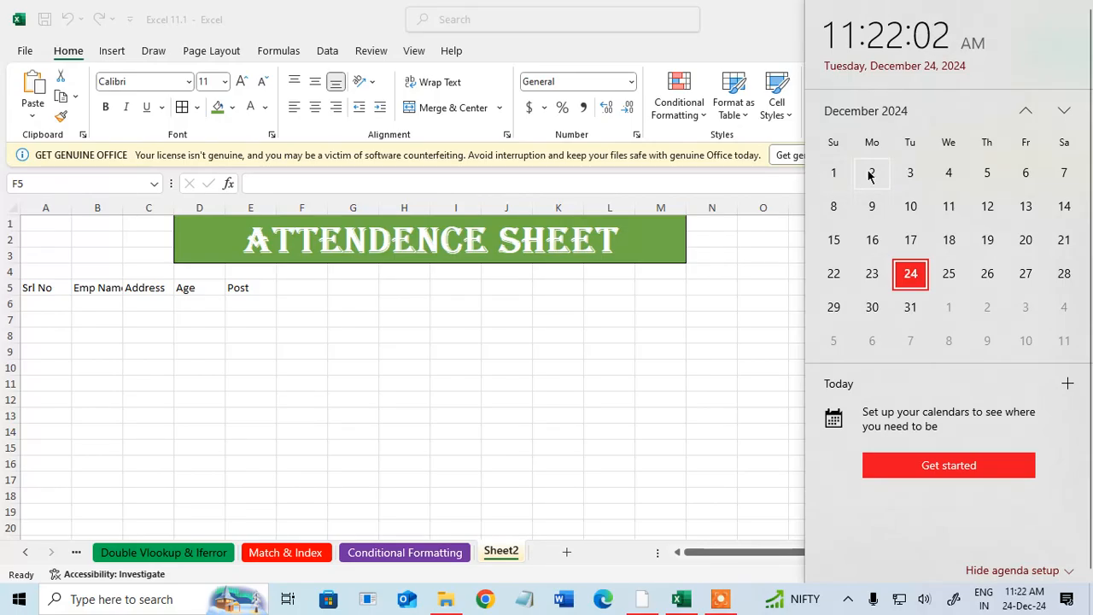
click(361, 401)
click(256, 272)
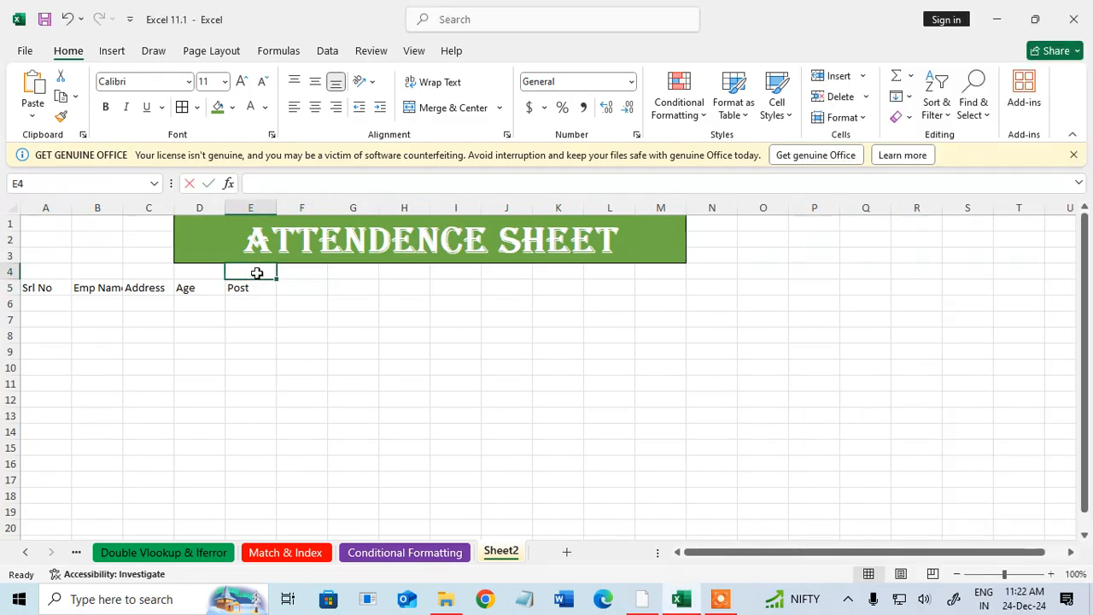
text(1)
key(Escape)
key(Right)
text(1)
key(Right)
text(2)
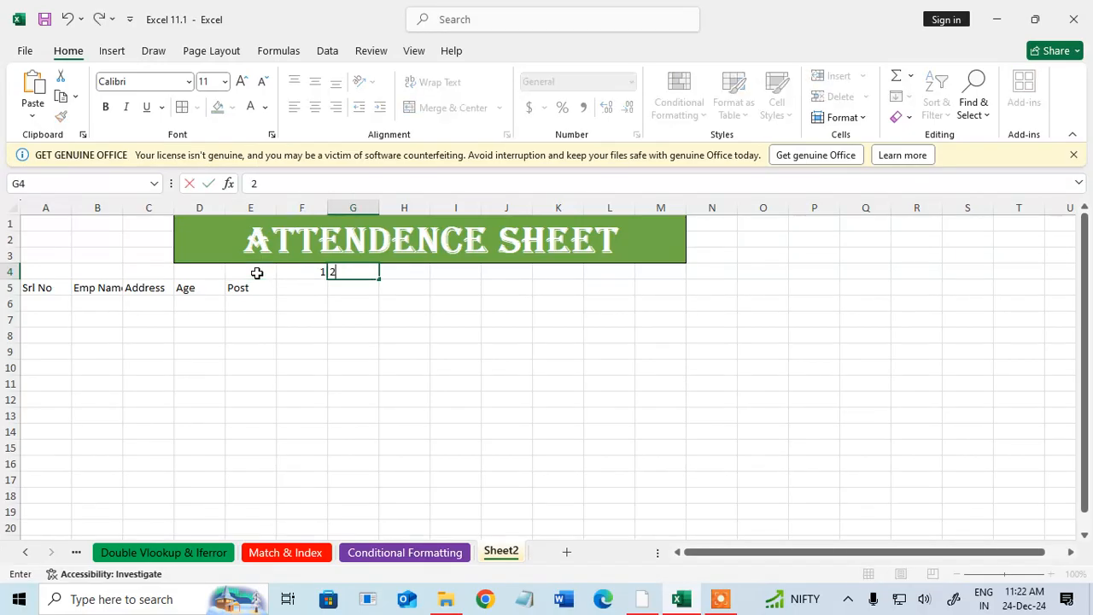
key(Right)
Step: Extend the day numbers in F4:G4 as a series across row 4 up to 31 in AJ4
drag(289, 273, 346, 276)
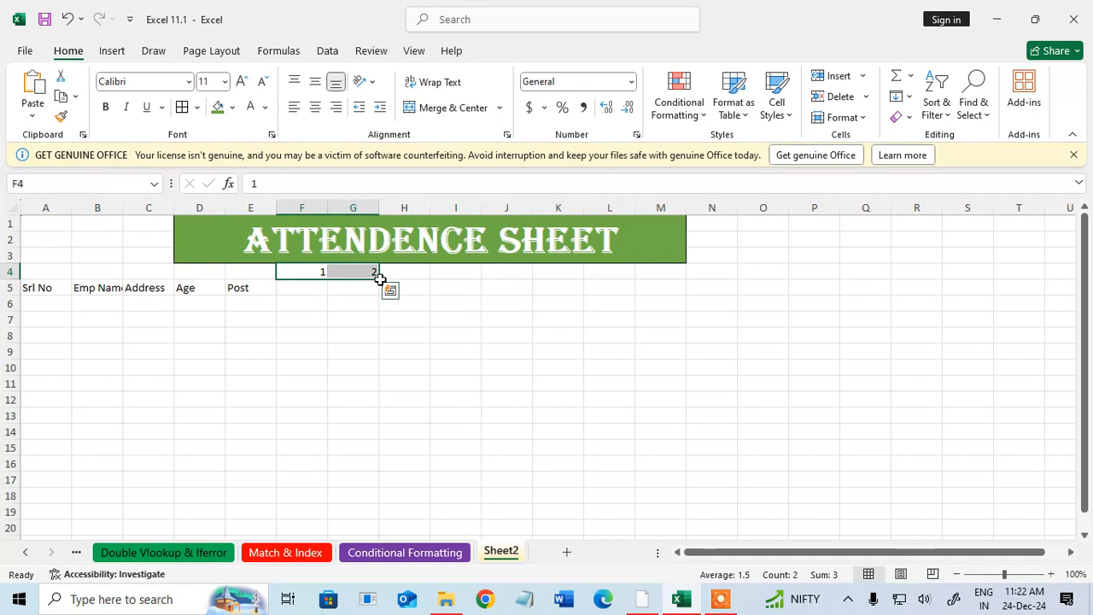
drag(379, 279, 650, 280)
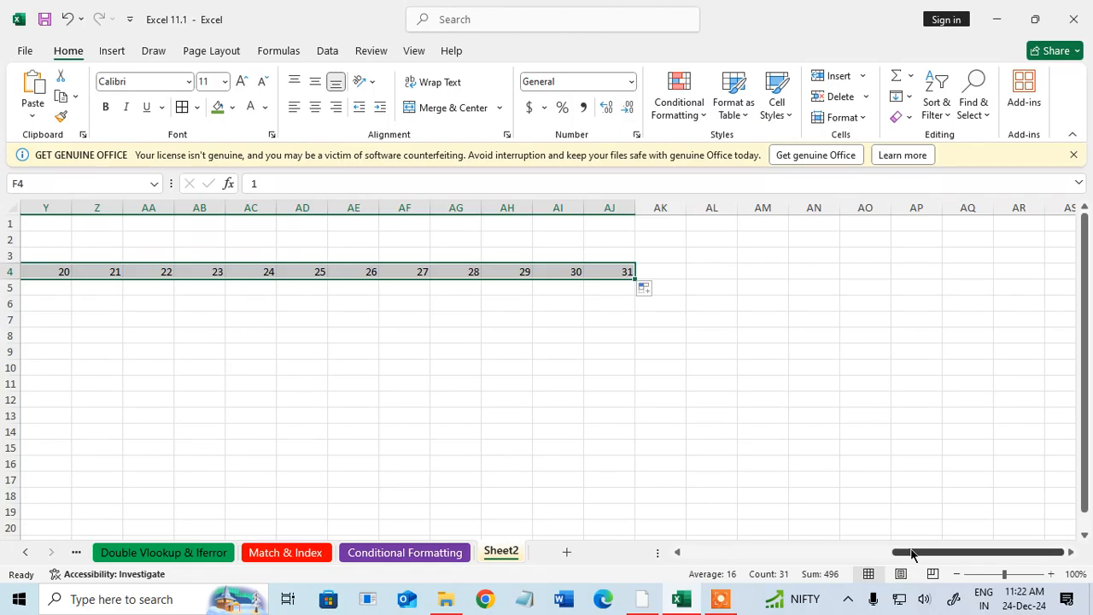
drag(909, 552, 666, 557)
click(455, 335)
Step: Enter the weekday names Sun in F5 and Mon in G5 below the first two day numbers
click(305, 293)
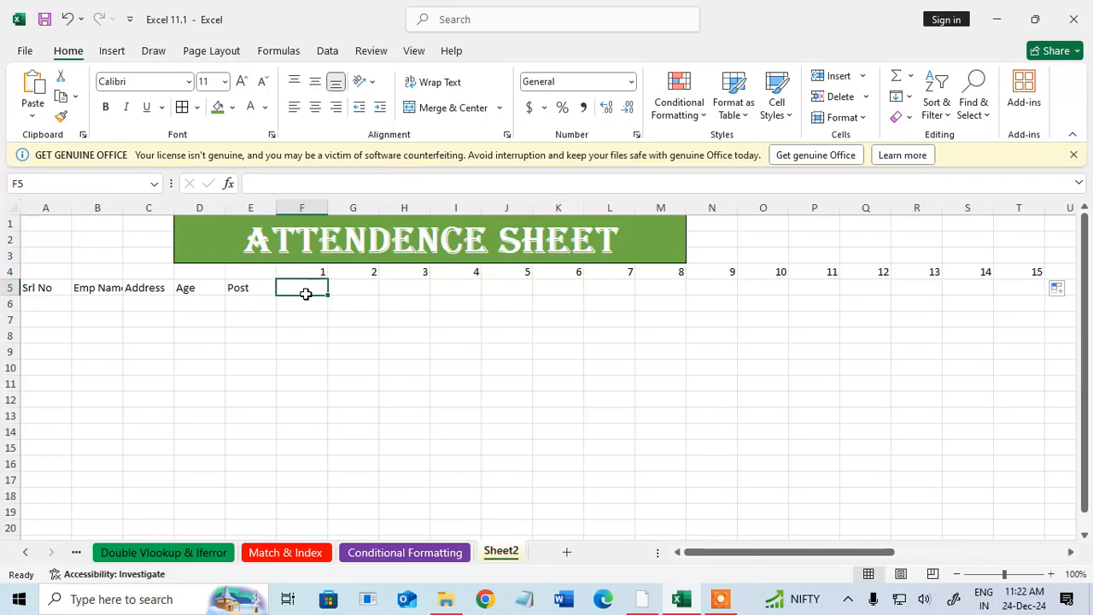
text(m)
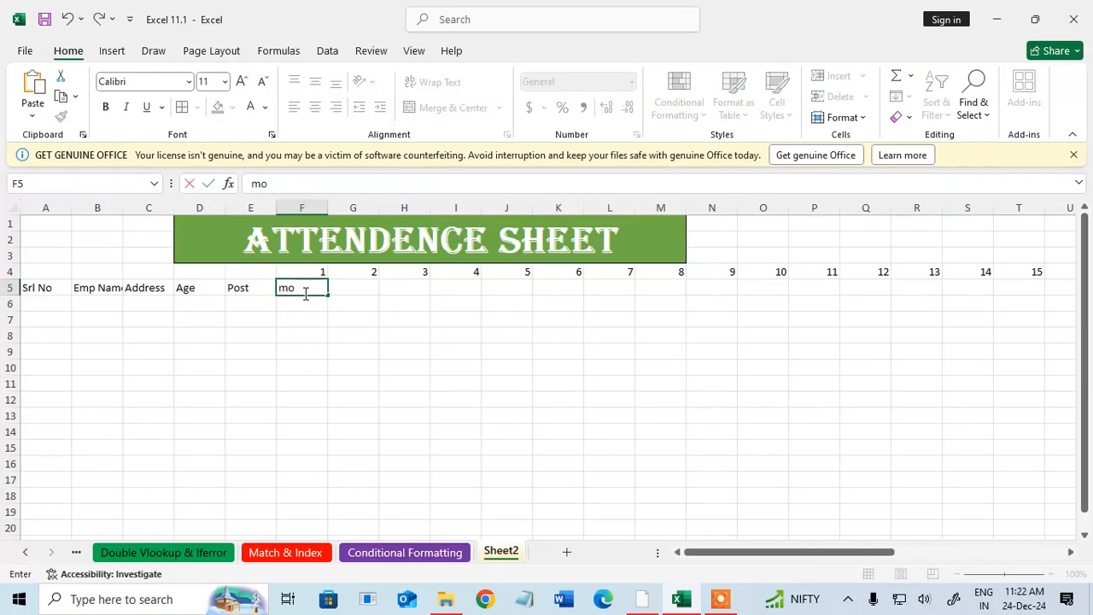
text(o)
key(BackSpace)
text(Sun)
key(Tab)
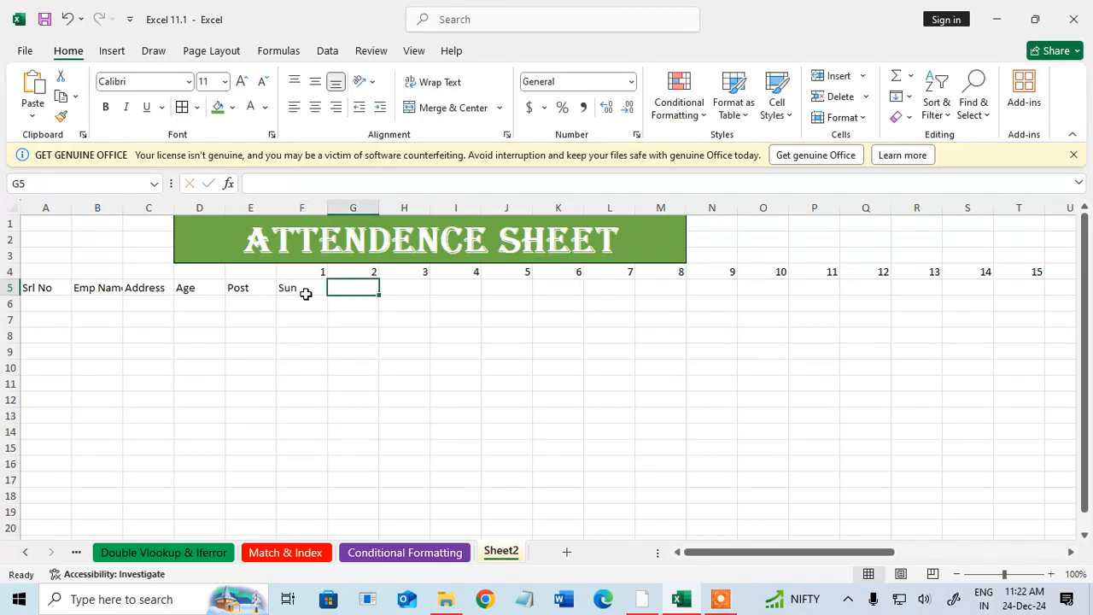
text(Mon)
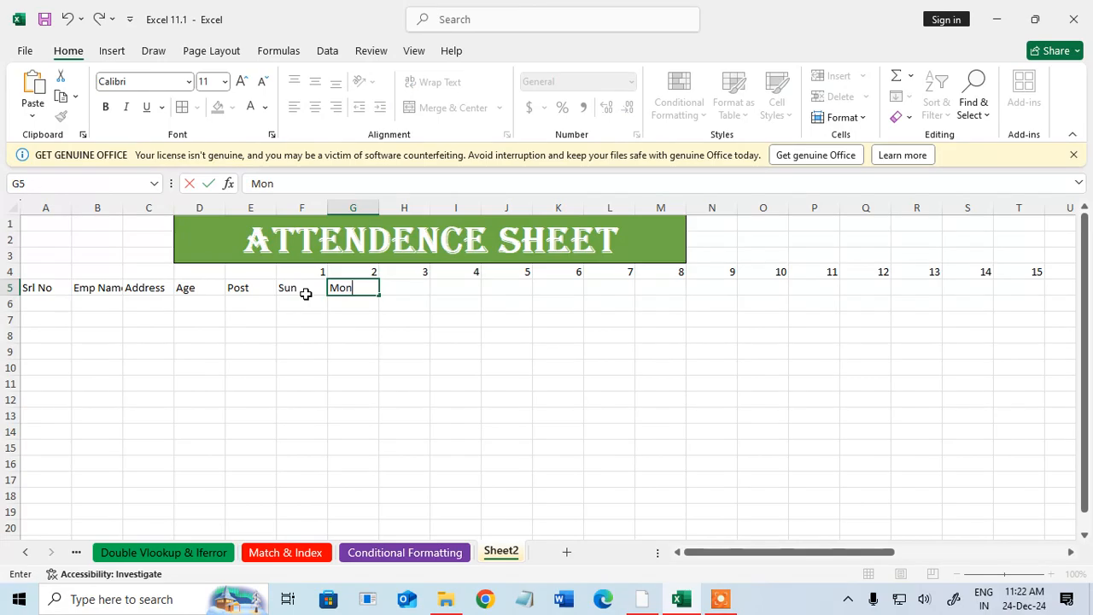
click(482, 361)
Step: Fill the weekday series from F5:G5 across row 5 as far as AJ5, below day 31
drag(305, 288, 366, 297)
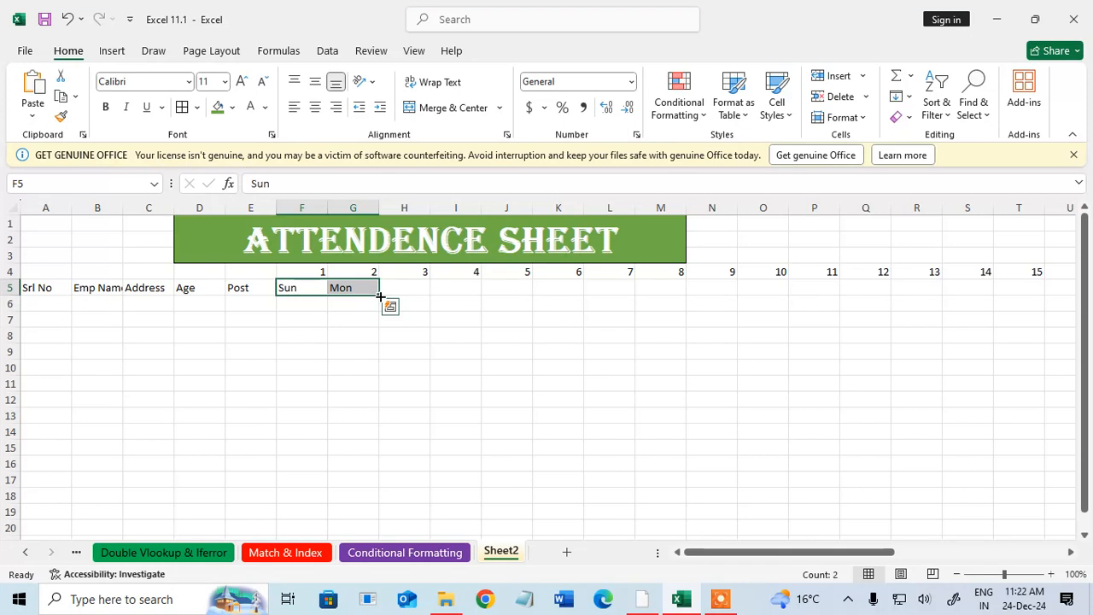
drag(384, 297, 654, 307)
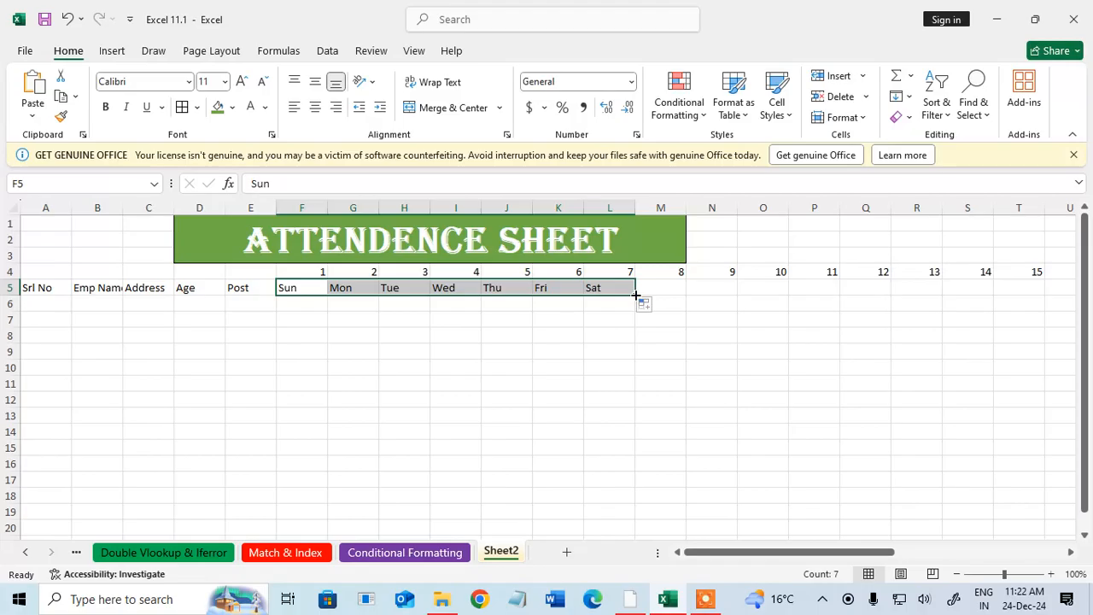
drag(635, 295, 995, 293)
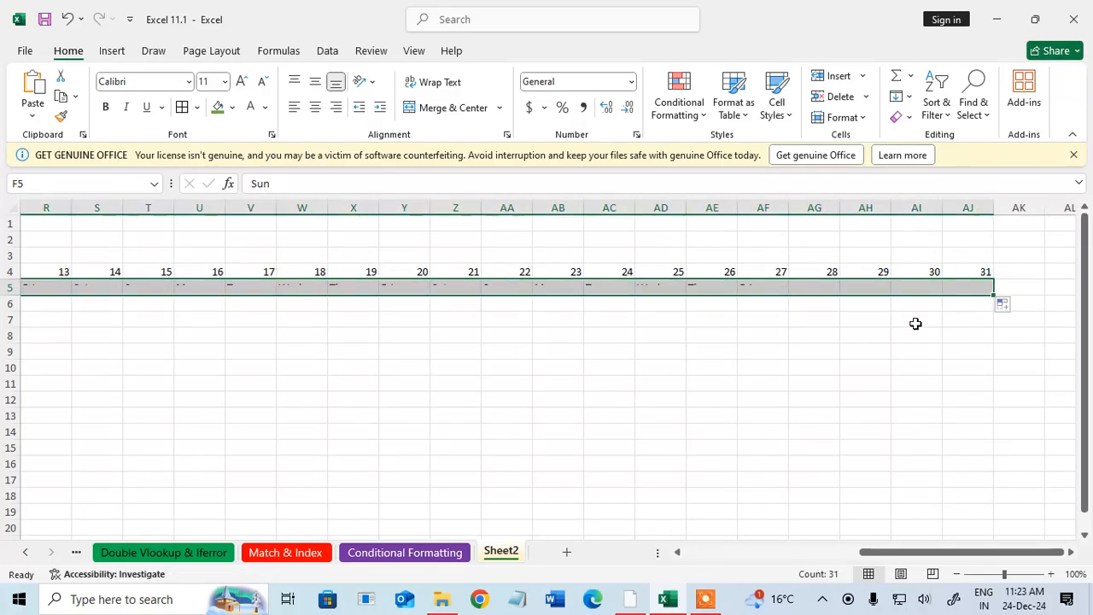
click(911, 325)
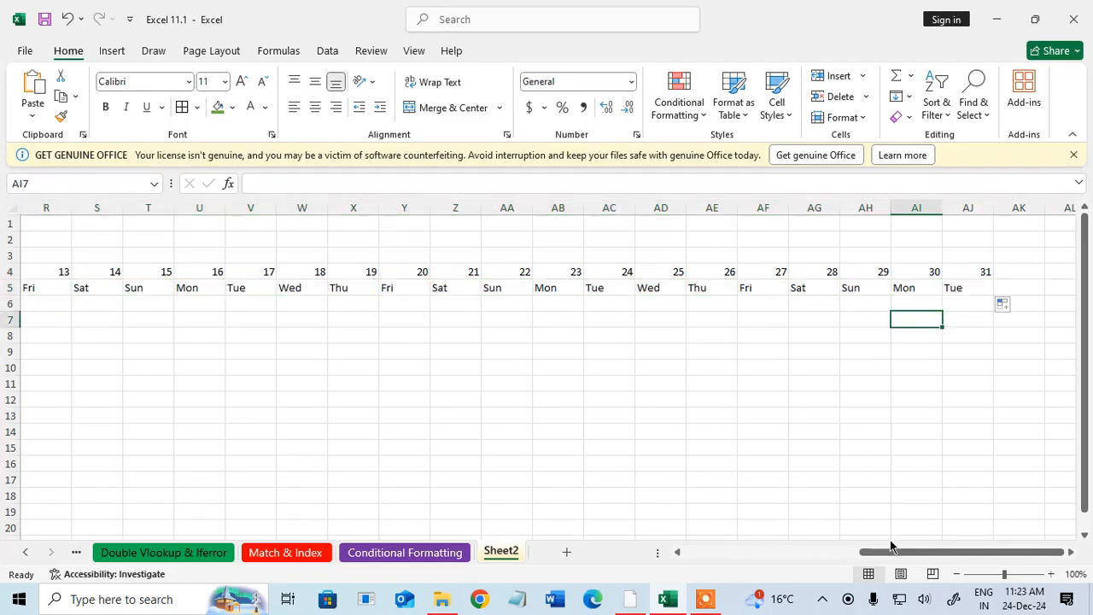
Step: Auto-fit the widths of columns A through AJ to their contents
drag(881, 552, 554, 430)
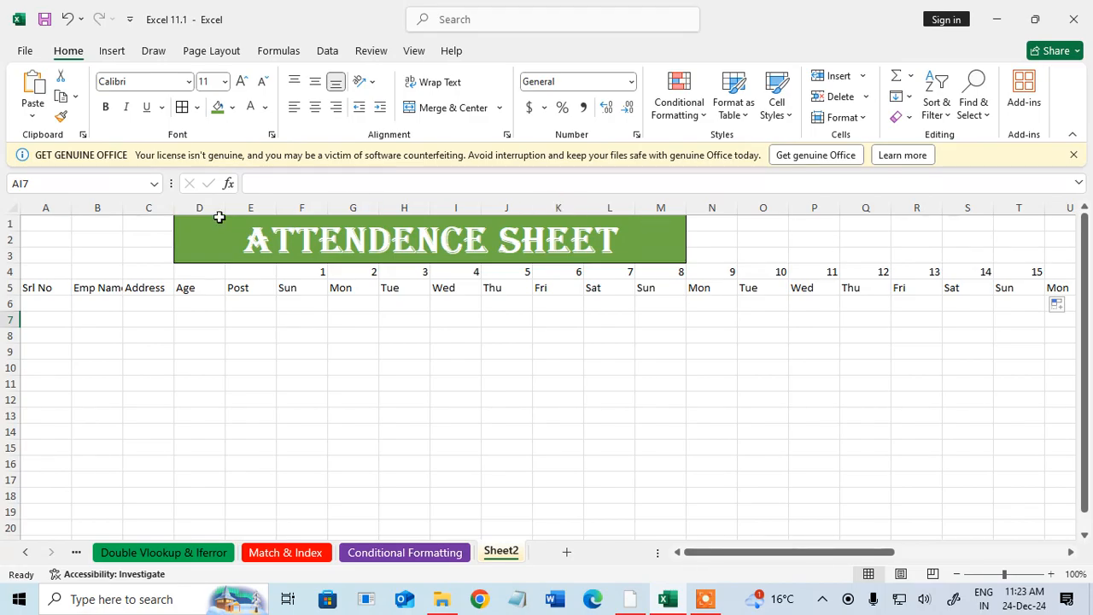
drag(54, 207, 991, 209)
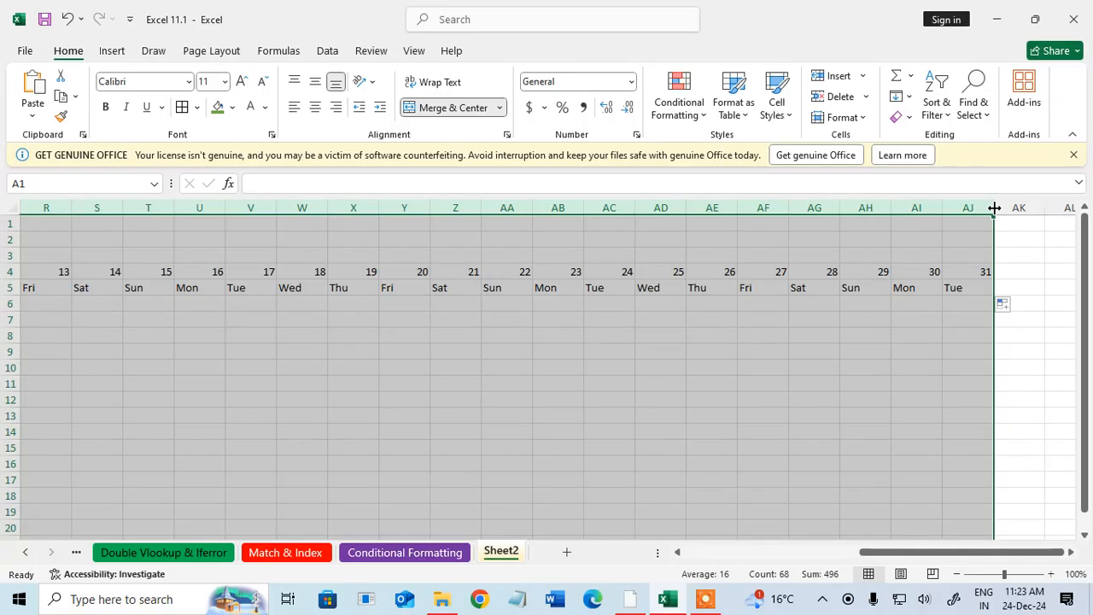
double_click(994, 208)
click(548, 367)
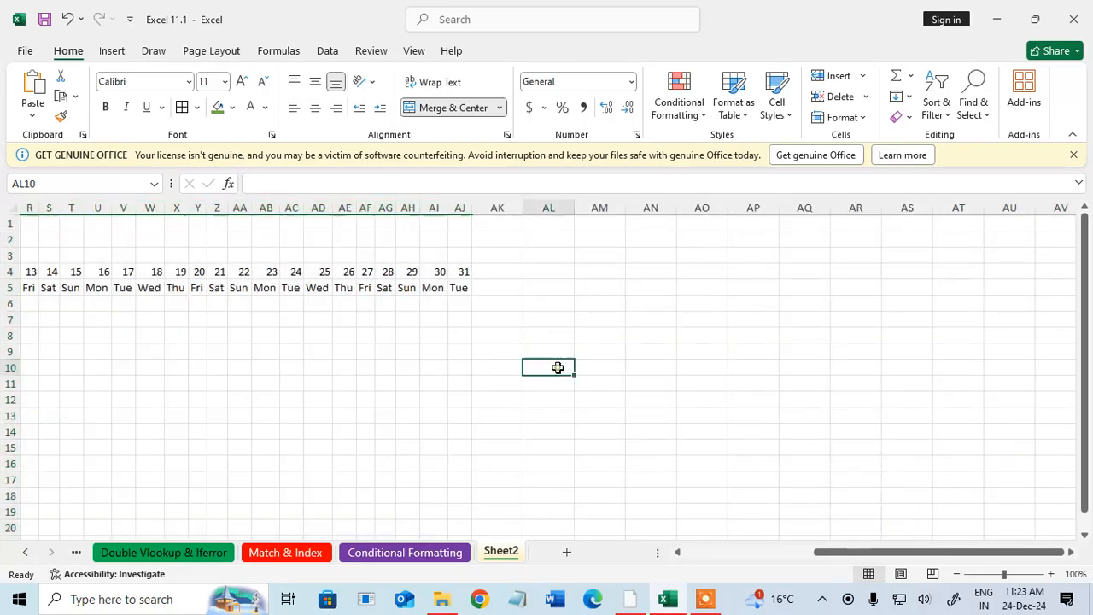
drag(836, 552, 701, 551)
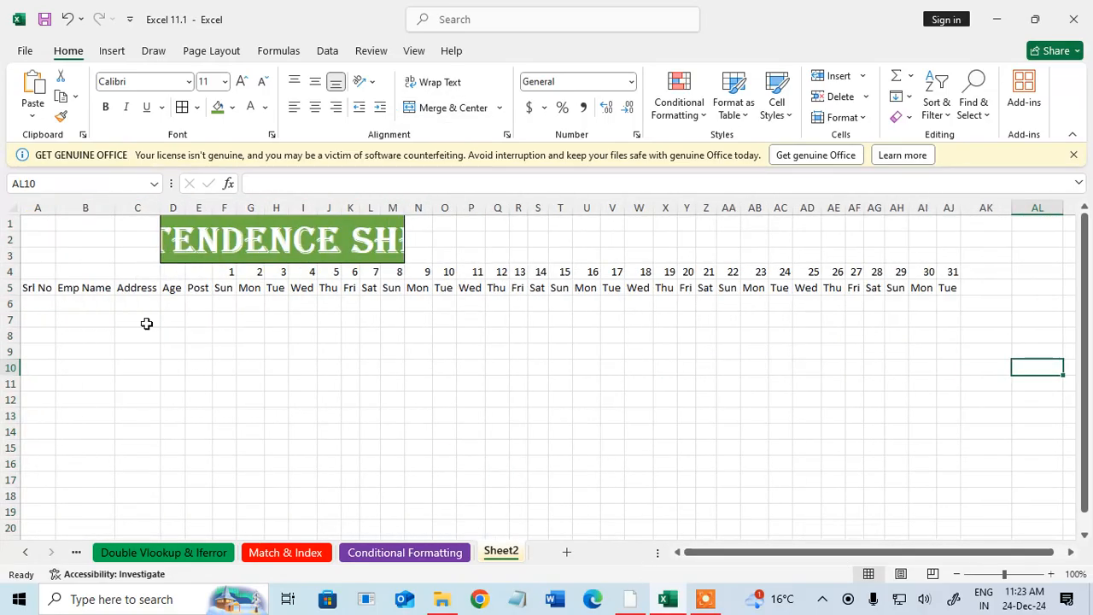
Step: Undo the auto-fit of the column widths
click(89, 305)
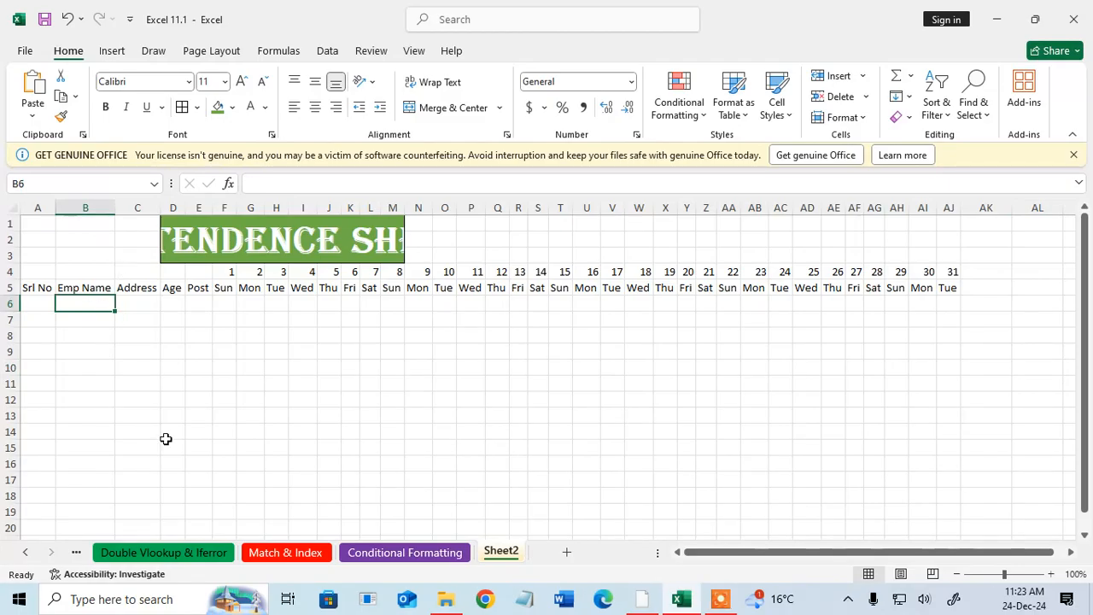
click(67, 19)
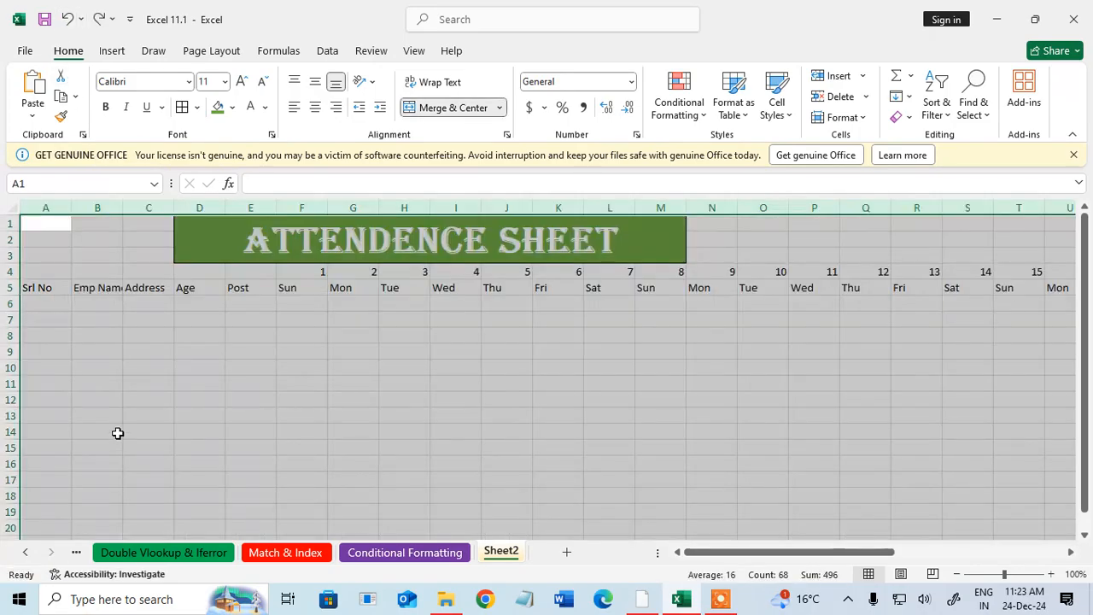
click(118, 439)
click(373, 384)
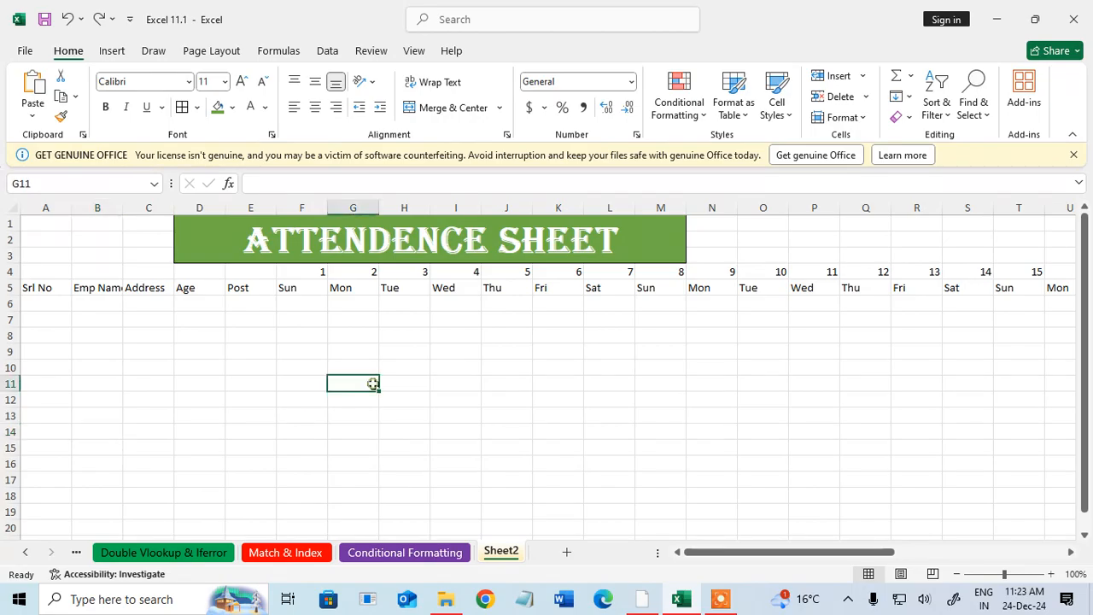
text(1)
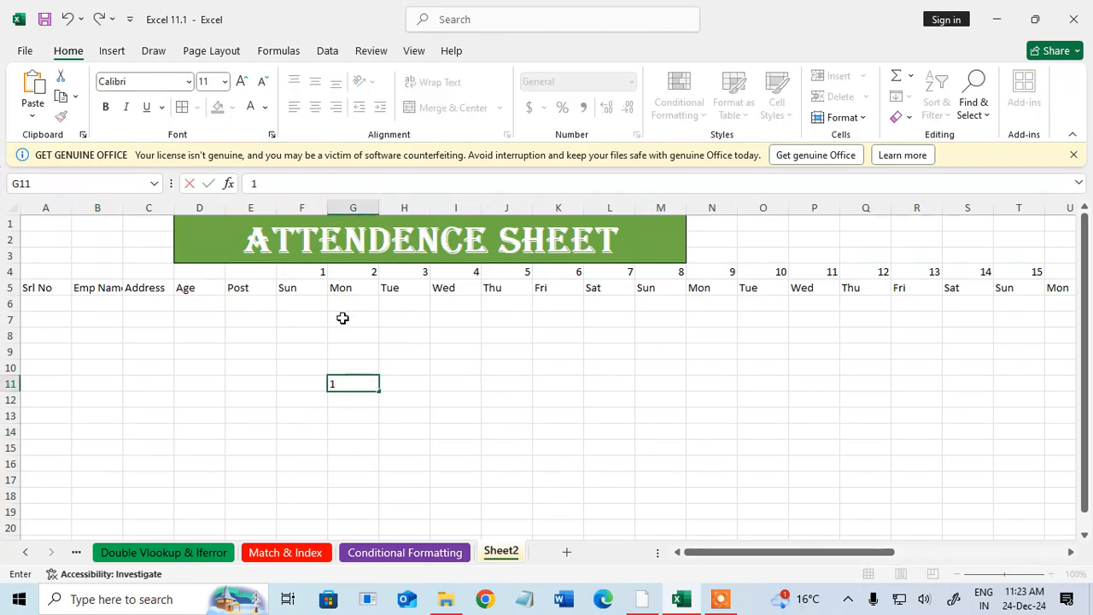
text(11111111111111)
click(336, 446)
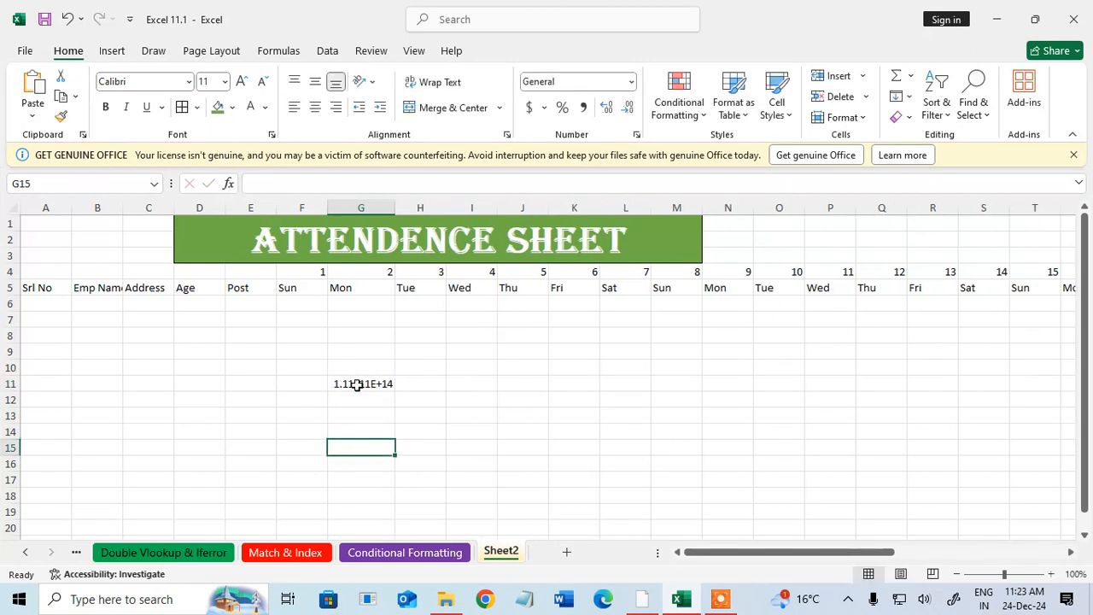
click(357, 386)
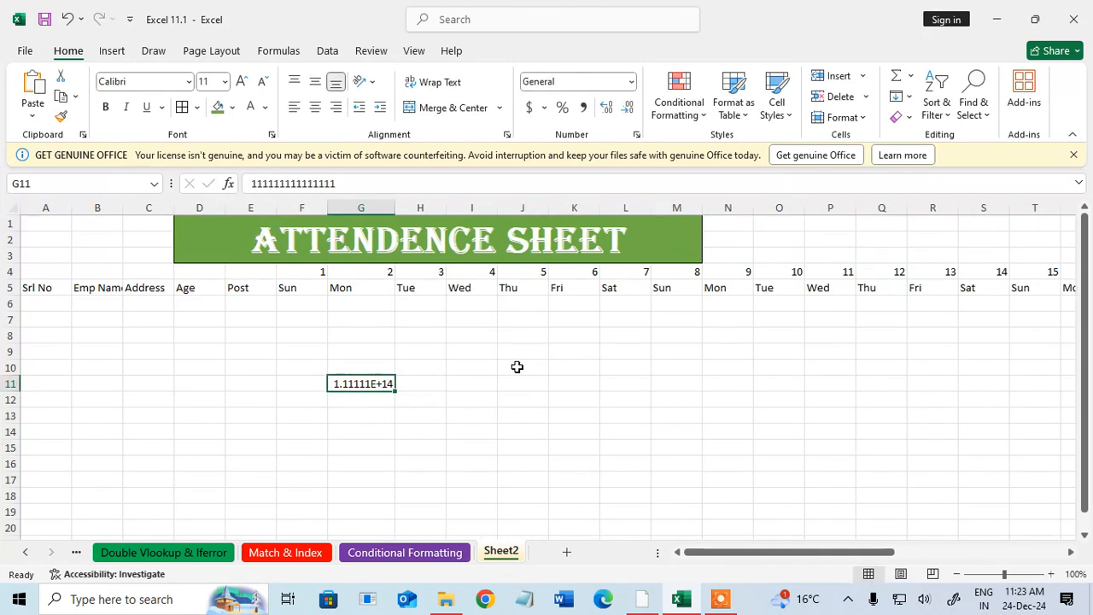
key(Delete)
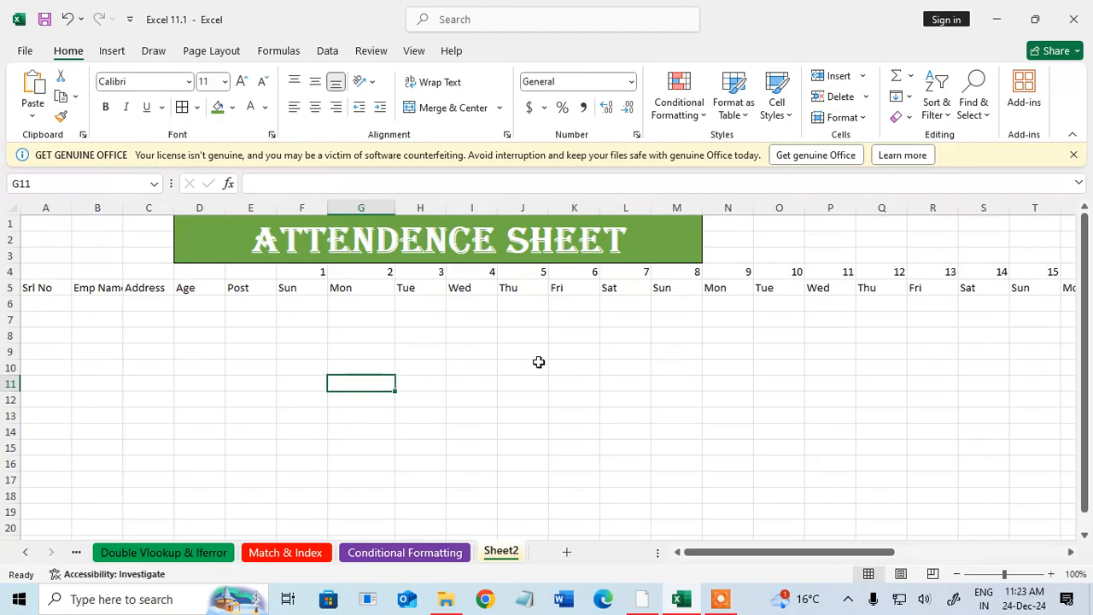
click(330, 340)
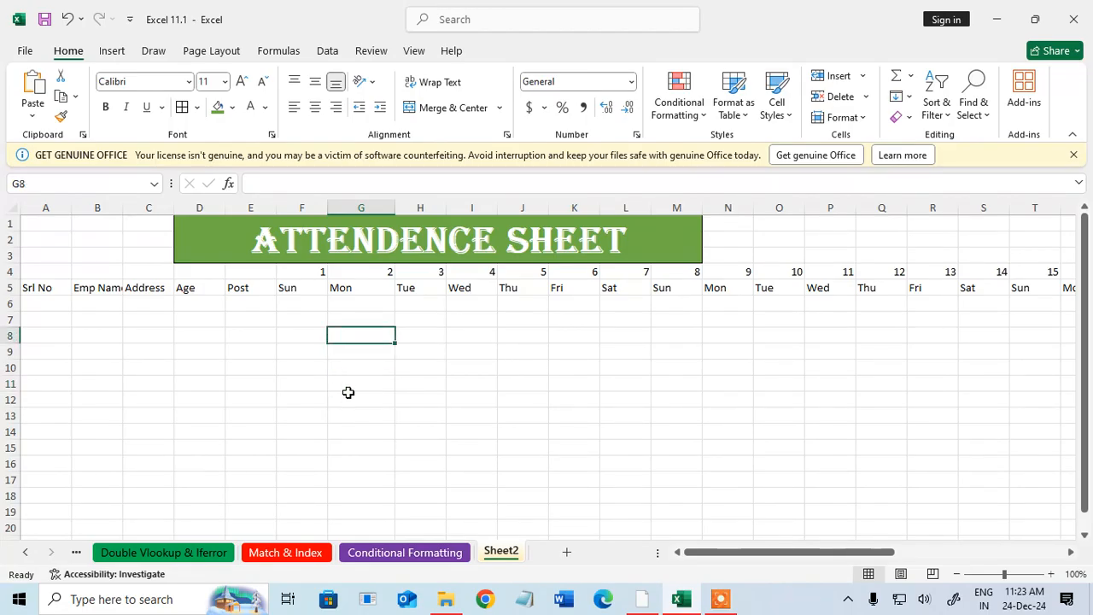
Step: Open the code module of Sheet2 and create its Worksheet SelectionChange event procedure
right_click(502, 554)
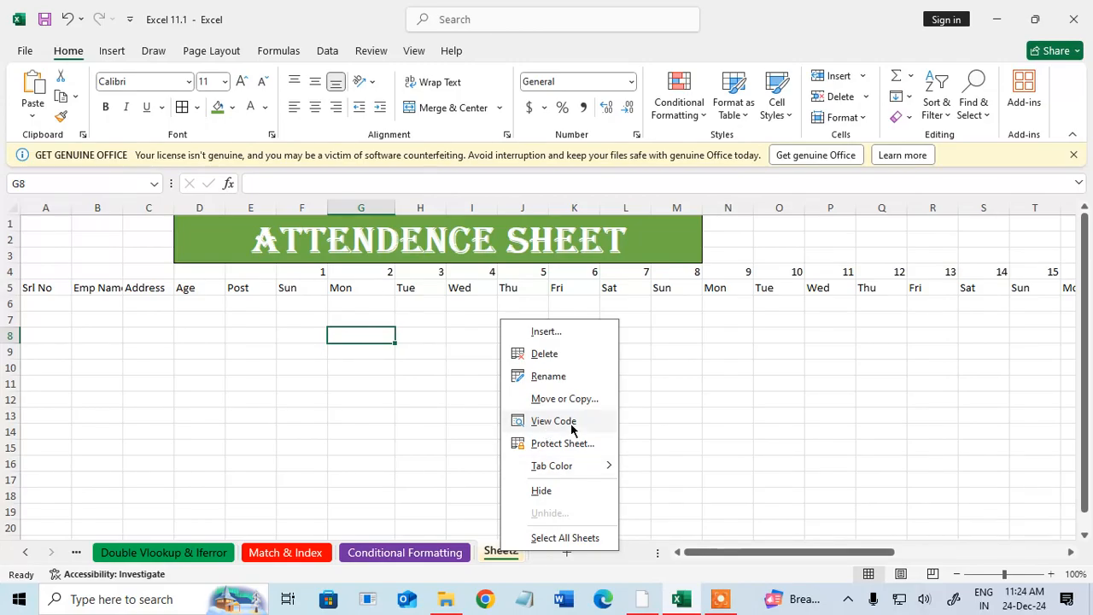
click(554, 421)
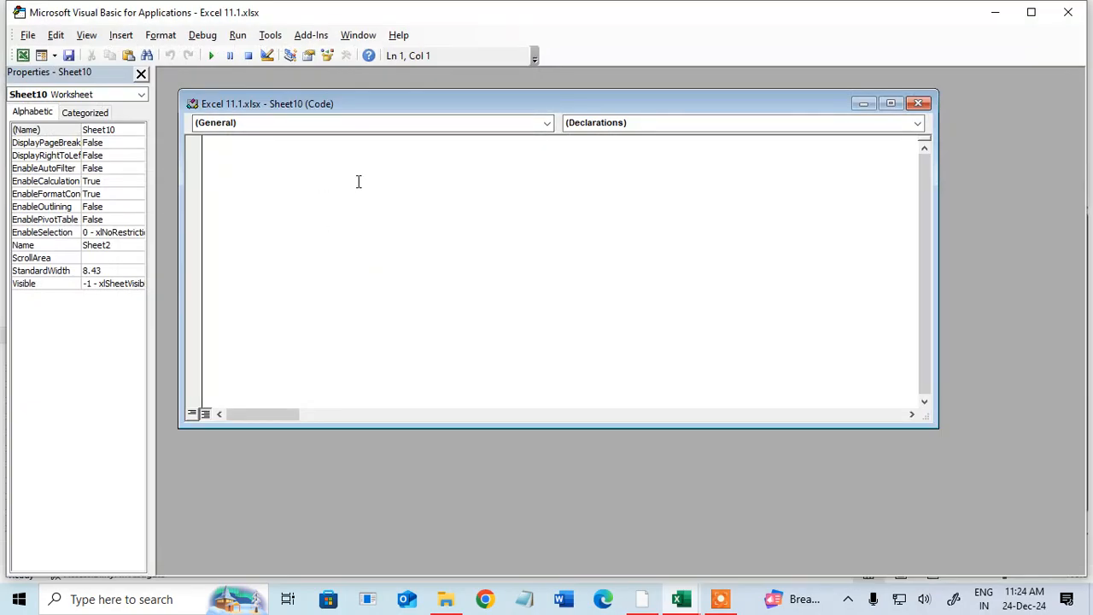
click(250, 125)
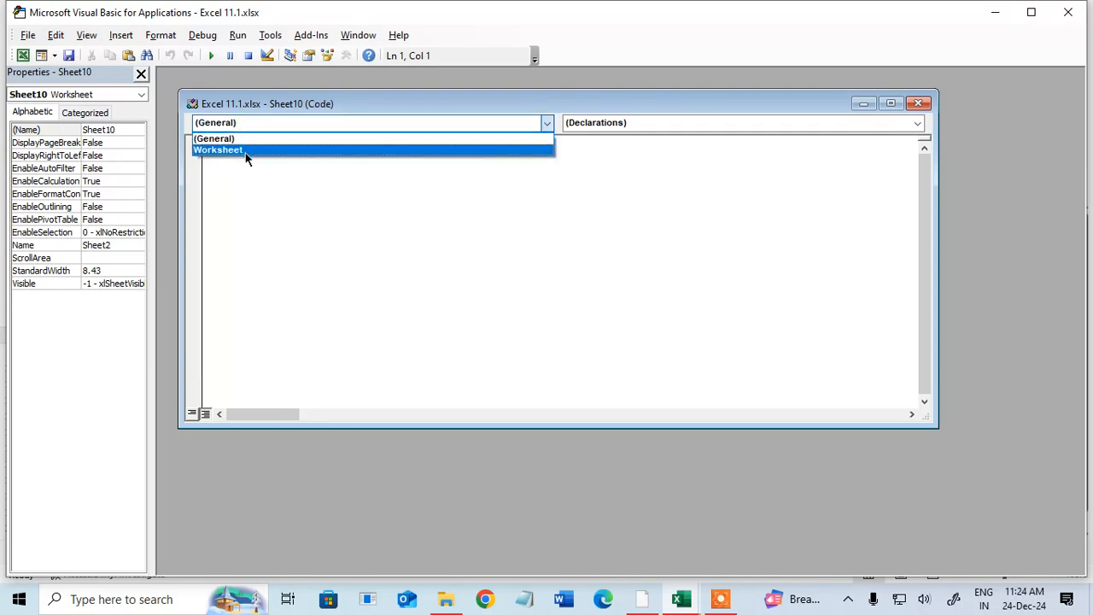
click(245, 150)
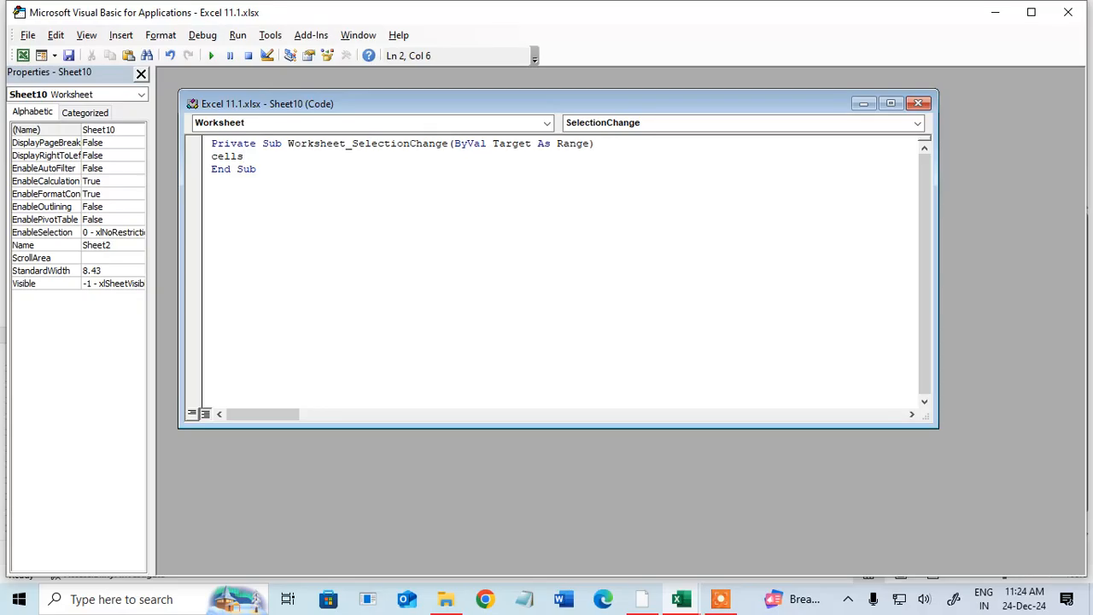
Step: Write Cells.EntireColumn.AutoFit in the procedure, return to Sheet2 and select an empty cell to trigger the automatic column fitting
text(.ent)
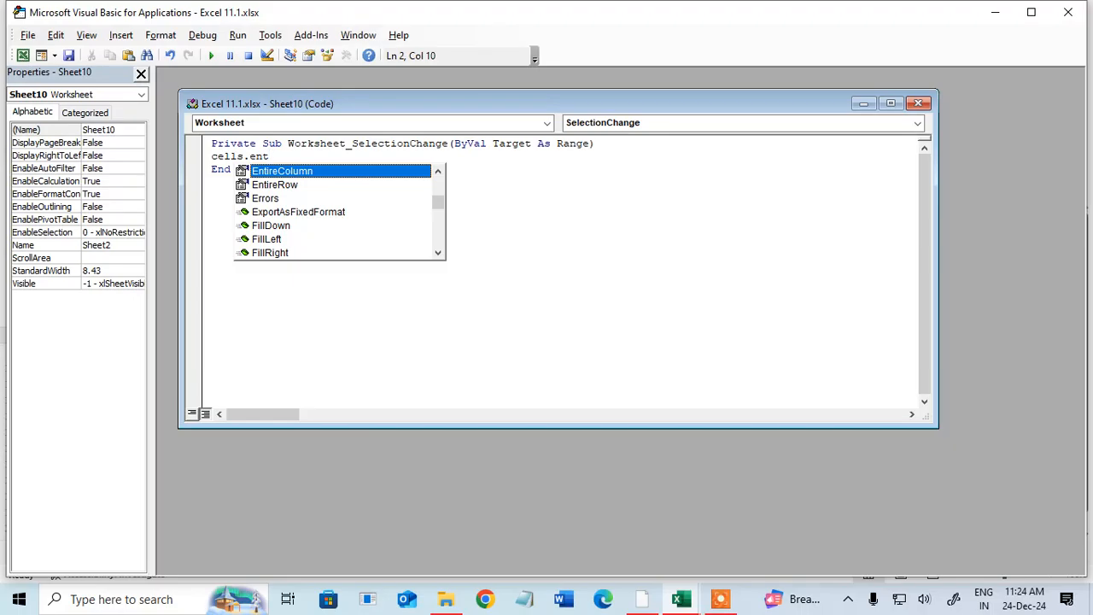
key(Tab)
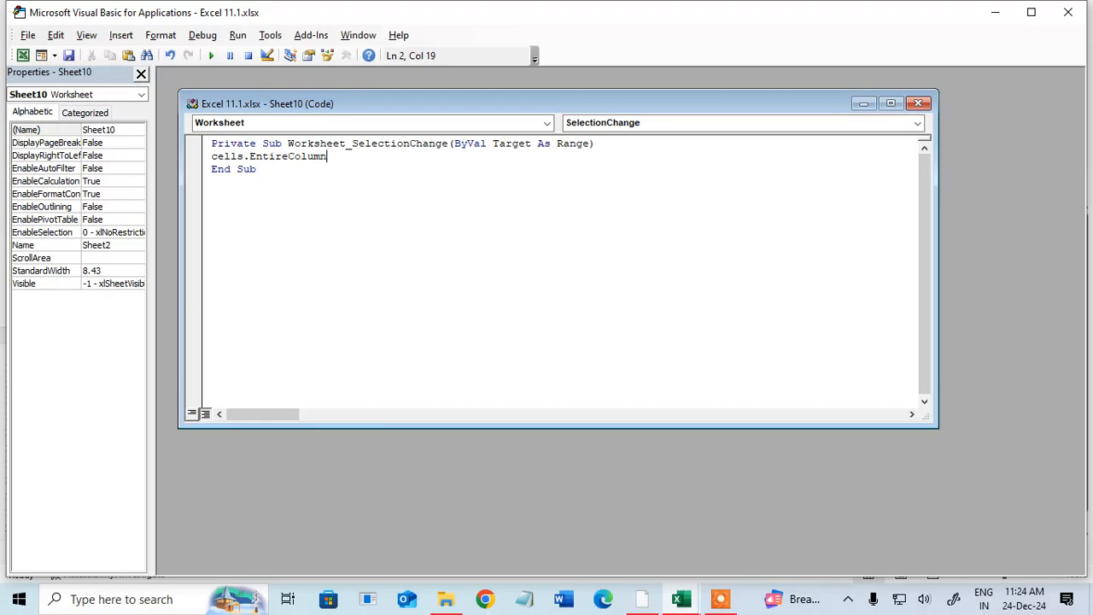
text(.aut)
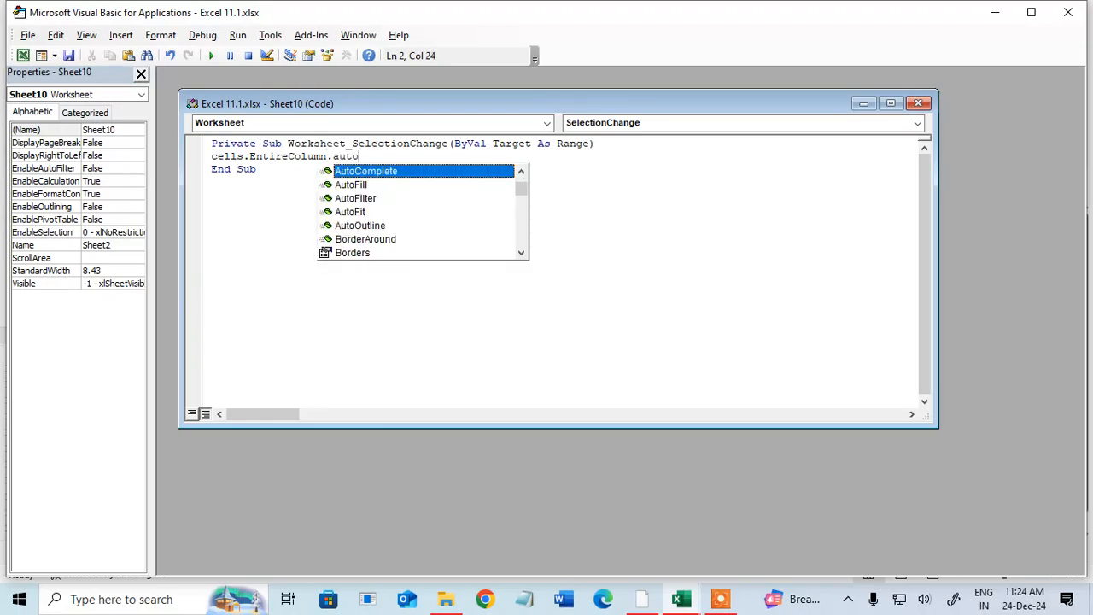
text(o)
key(Down)
key(Down)
key(Down)
key(Return)
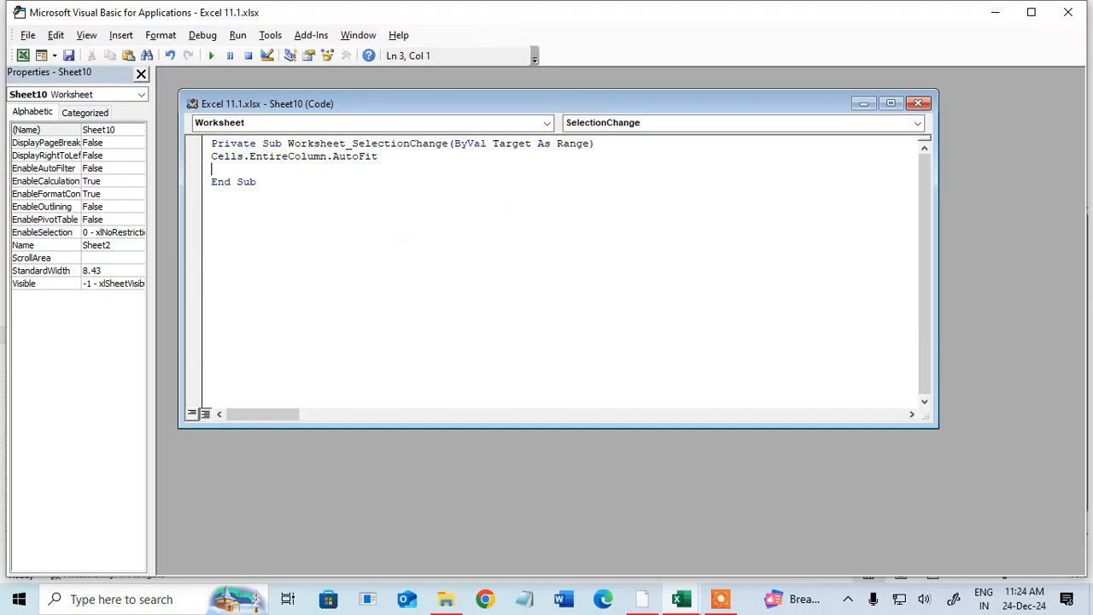
click(1069, 16)
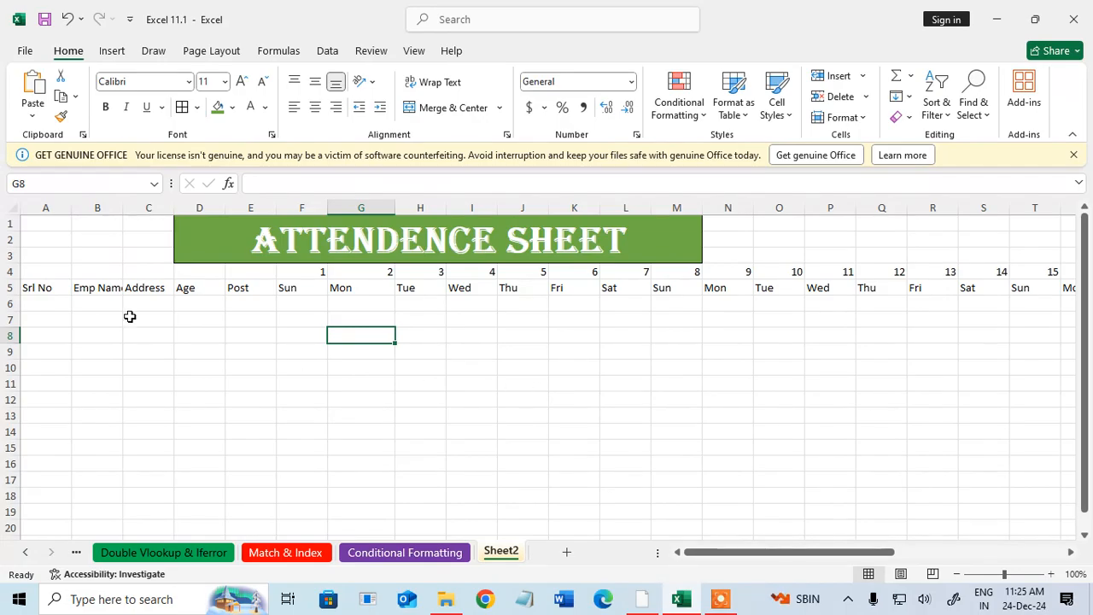
click(509, 372)
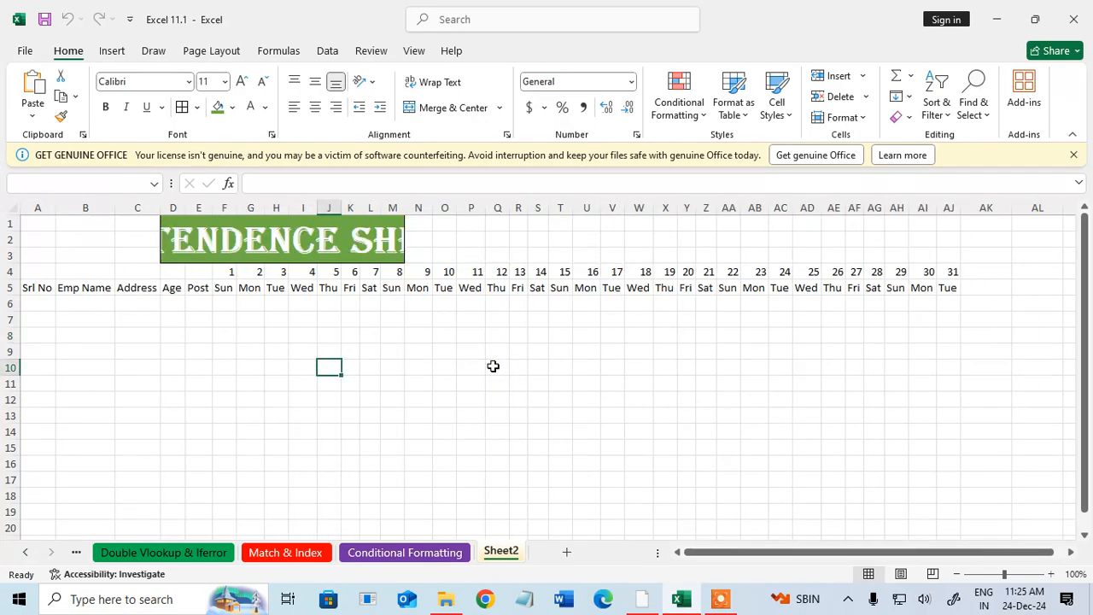
Step: Enter the test value 1 in AK5, beside the last weekday, to try the automatic column fitting
drag(169, 301, 875, 295)
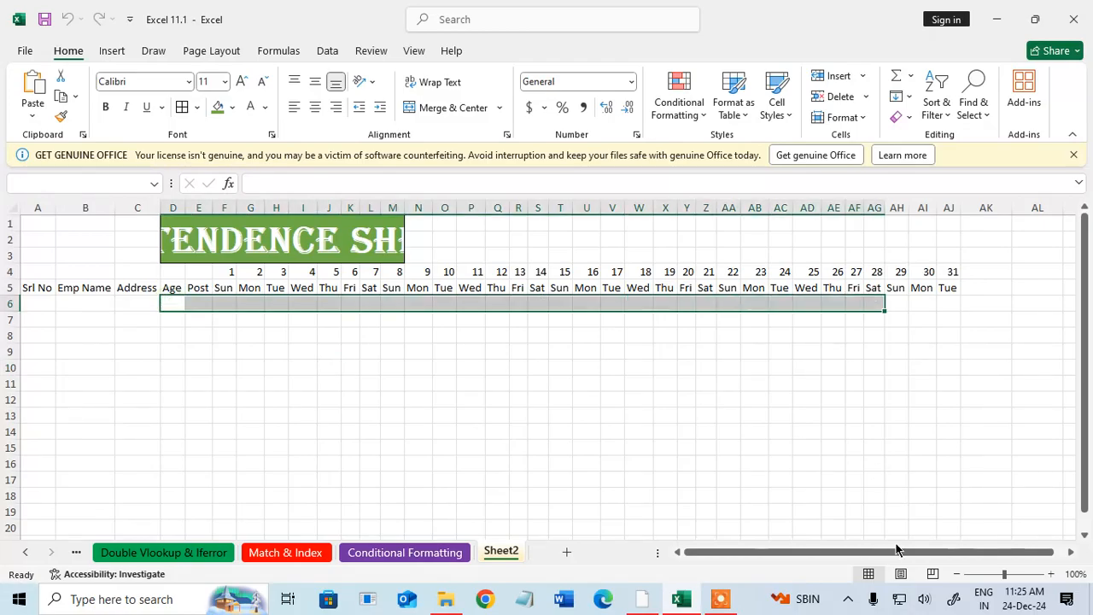
drag(896, 549, 932, 555)
click(948, 289)
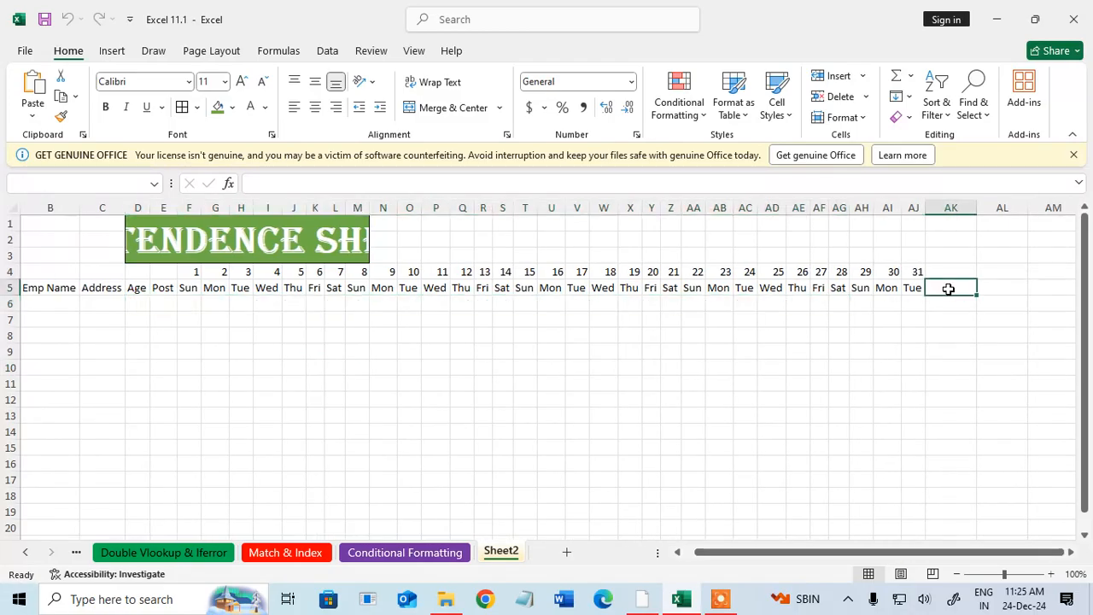
text(1)
key(Return)
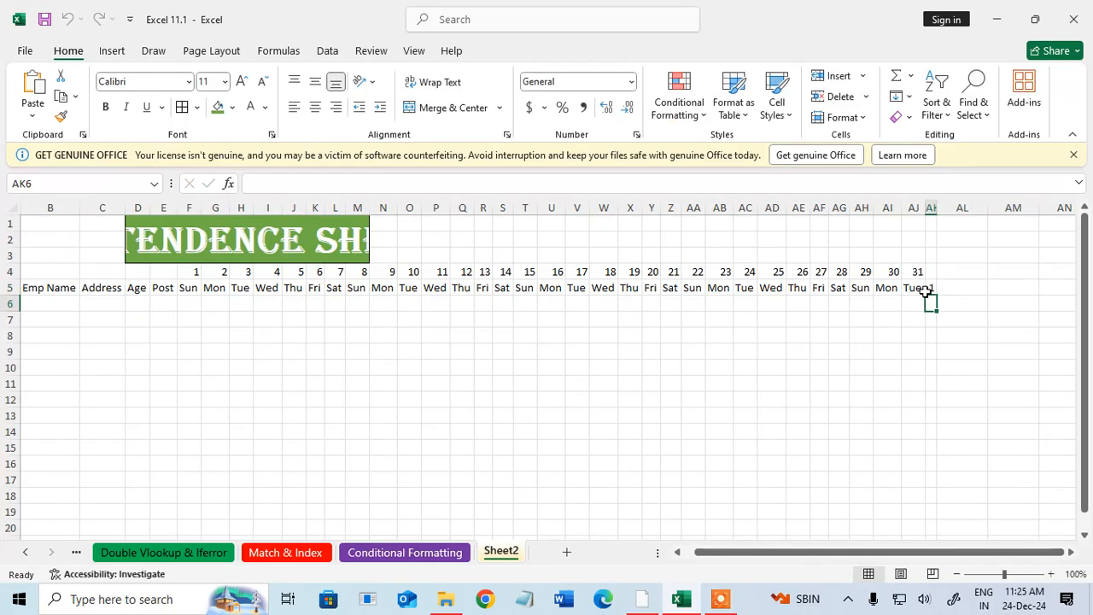
click(929, 290)
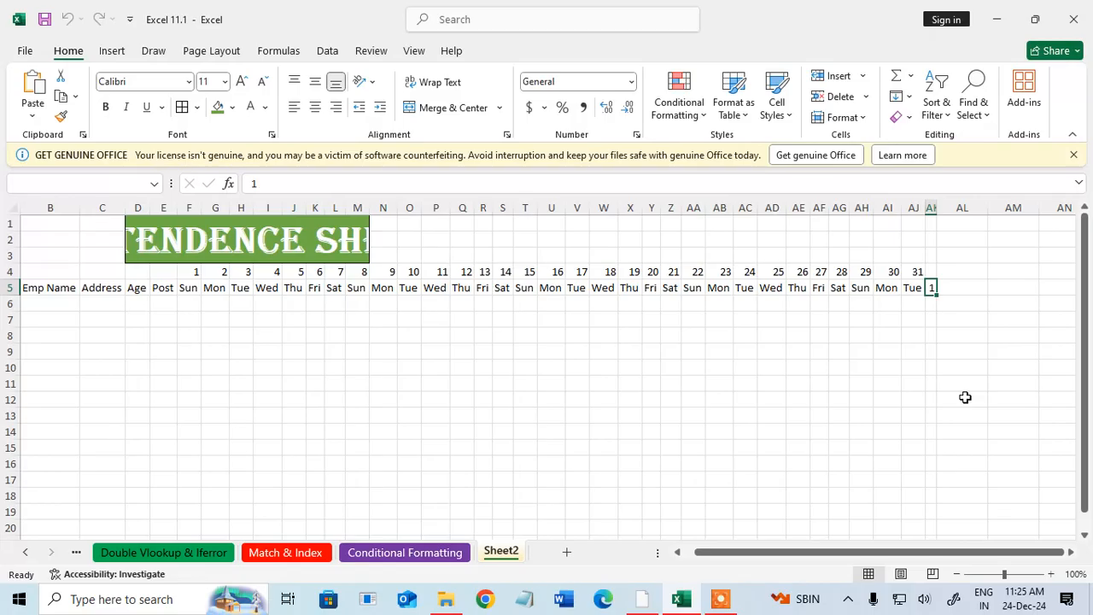
Step: Enter the test text nbmhgdchgdch in AL5 to try the automatic fitting on a longer entry
click(960, 283)
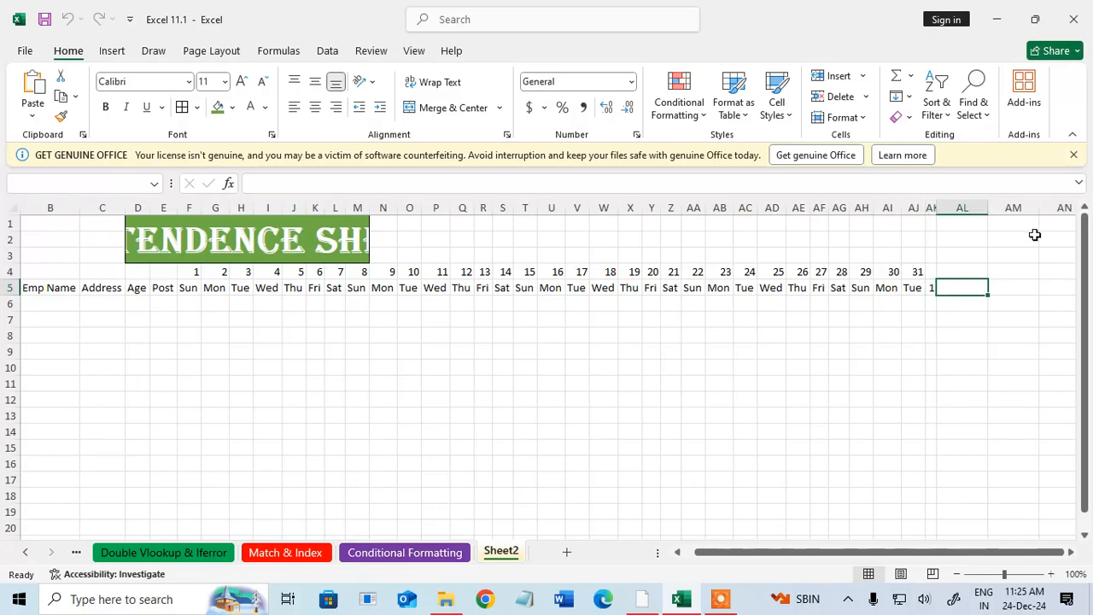
text(nbmhgdchgdch)
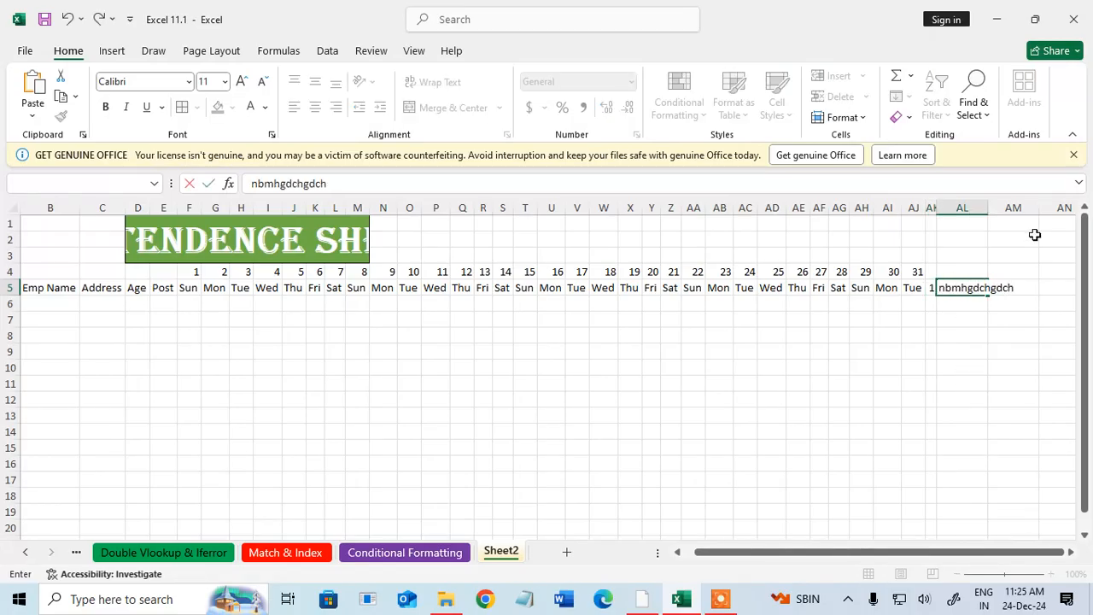
key(Return)
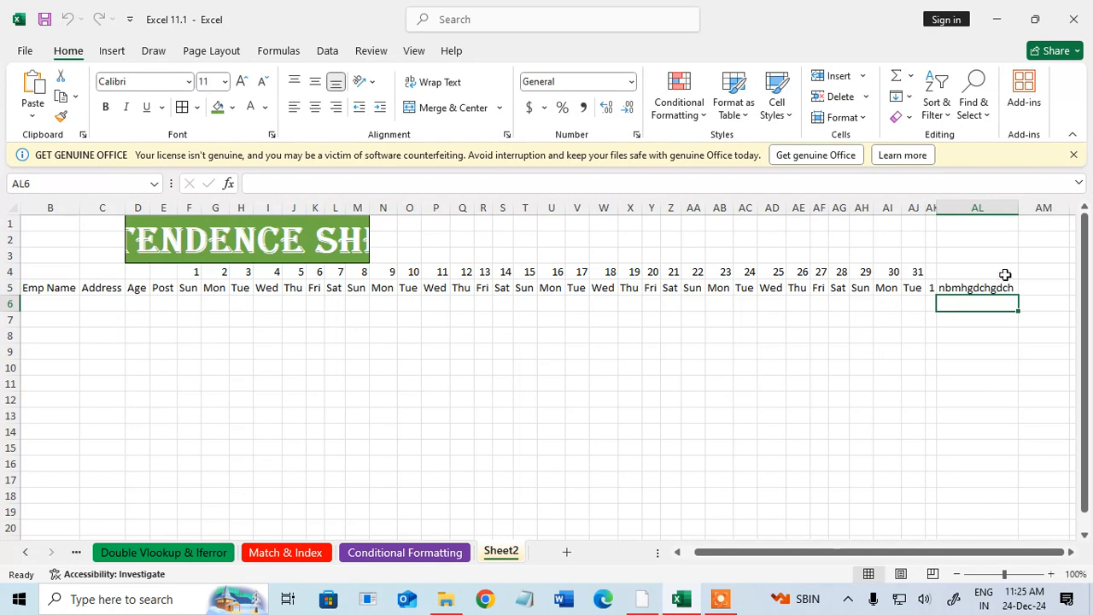
click(983, 288)
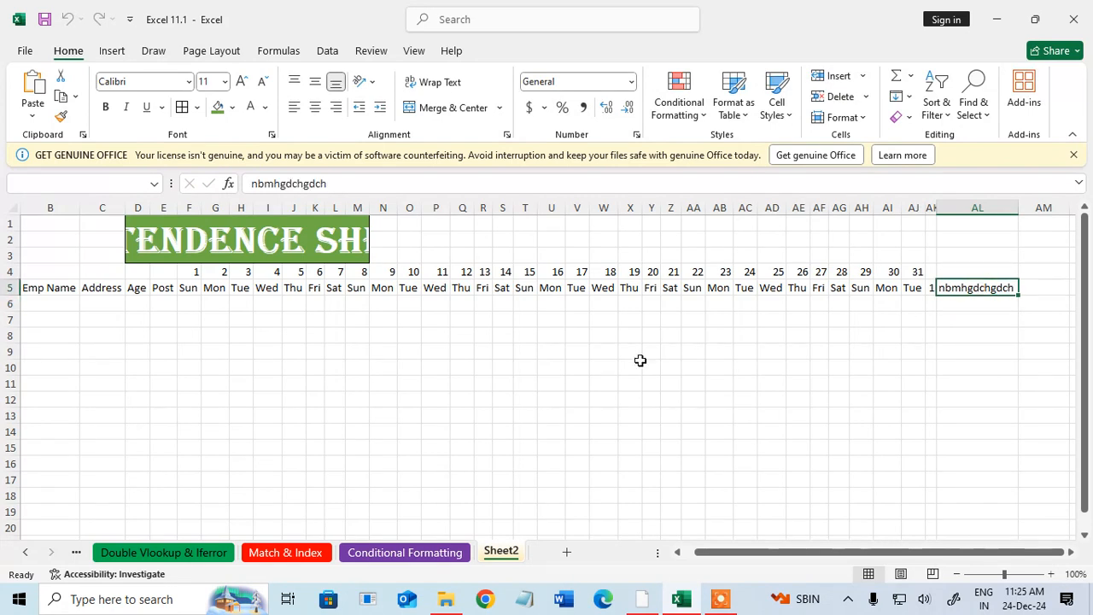
click(243, 250)
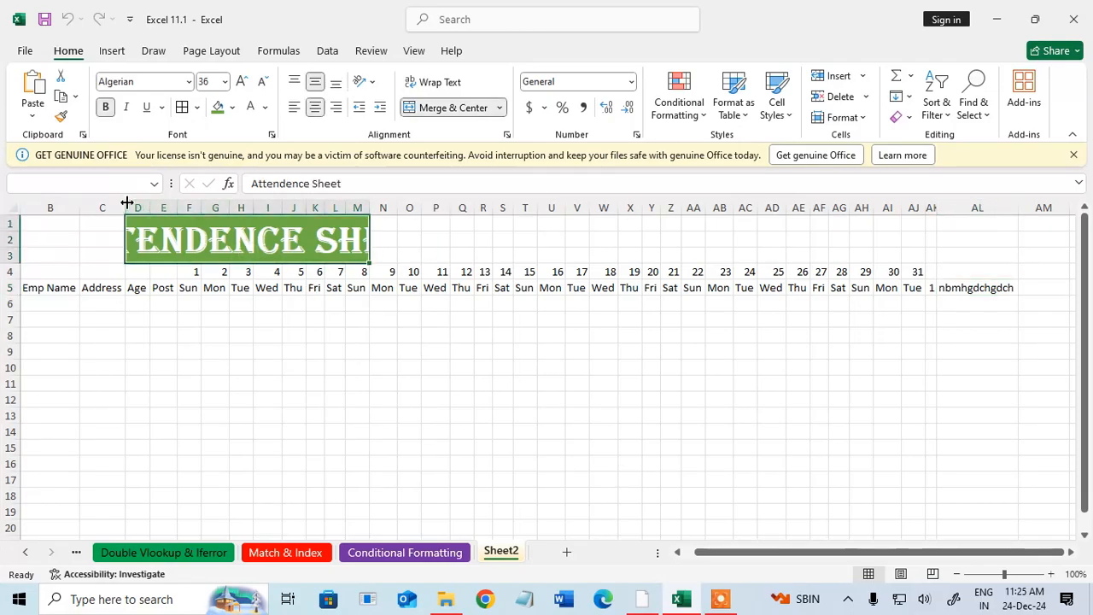
drag(138, 207, 356, 206)
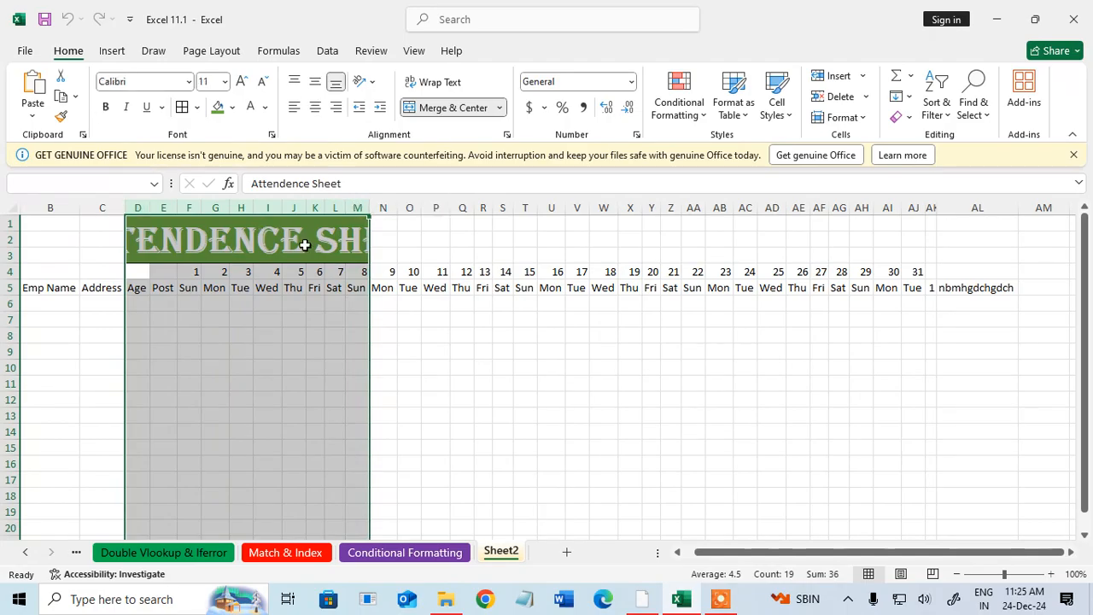
drag(725, 554, 672, 555)
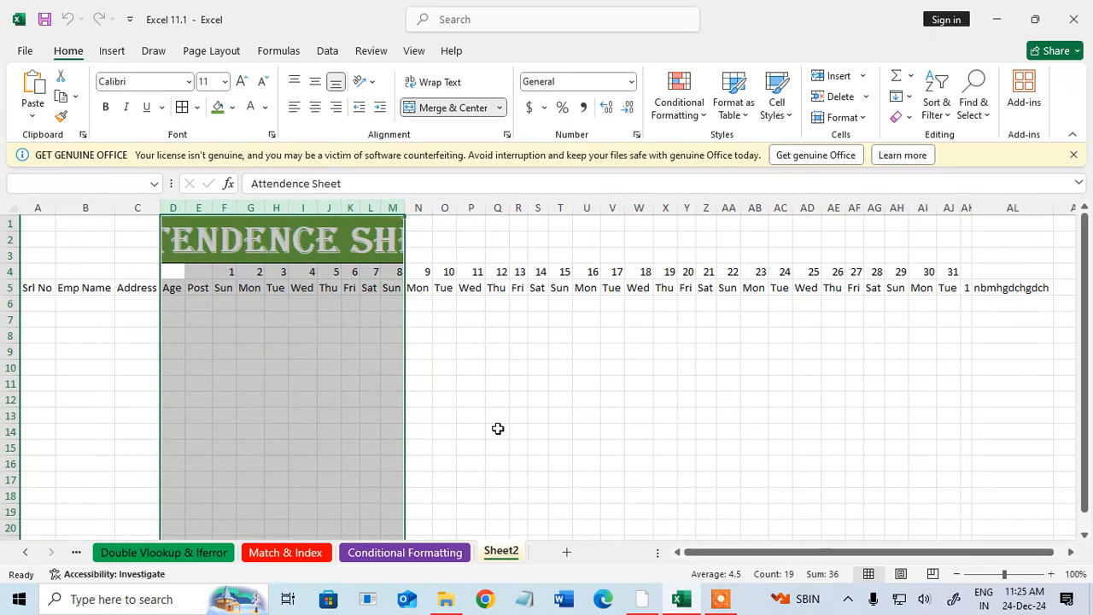
click(474, 410)
drag(48, 272, 894, 305)
click(620, 314)
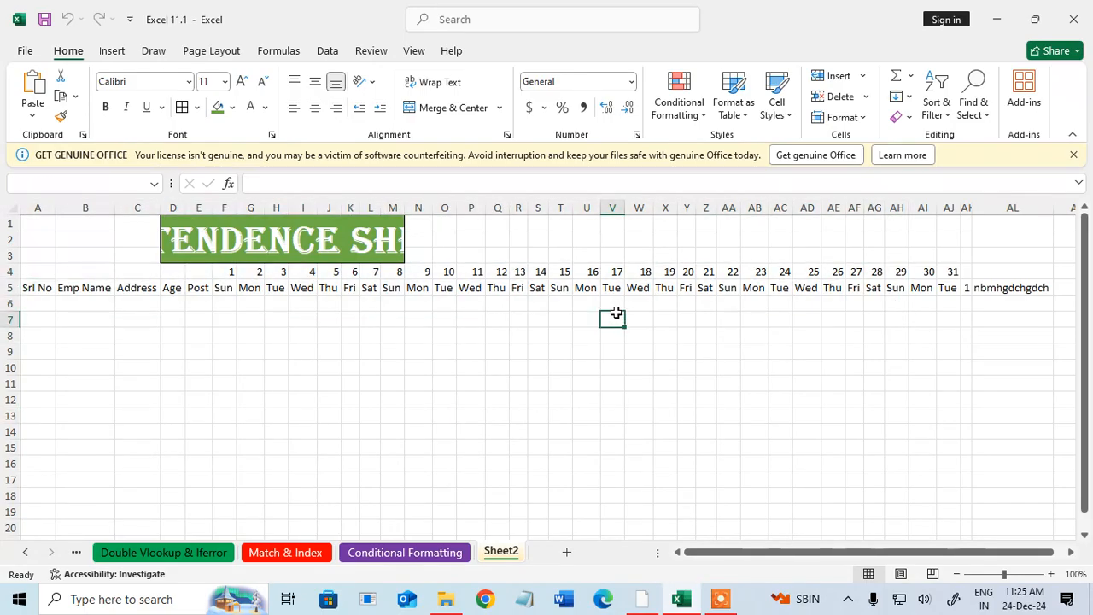
right_click(501, 553)
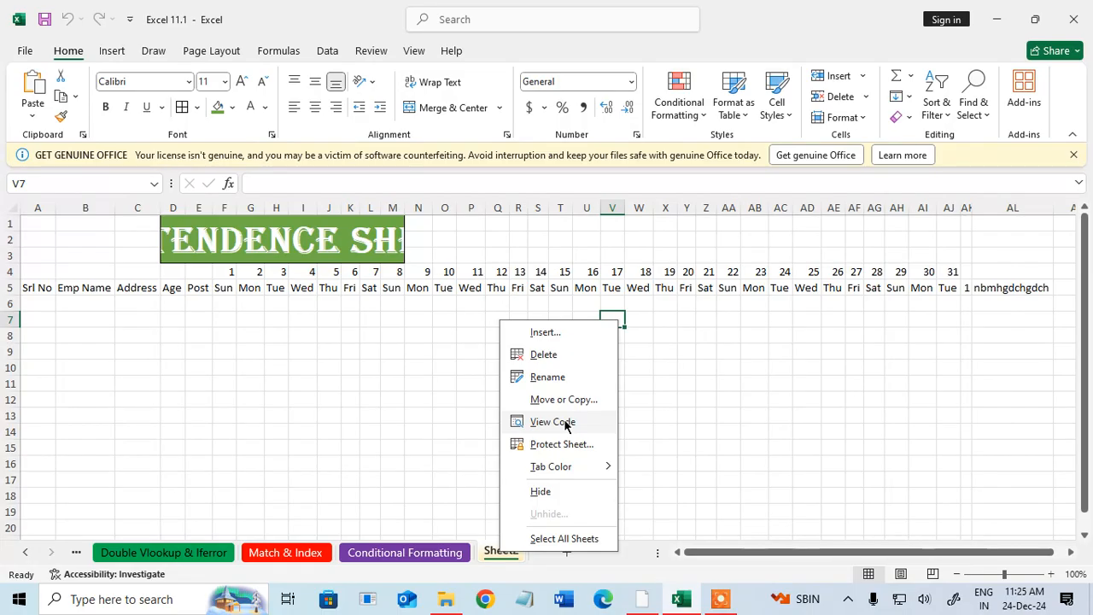
click(436, 465)
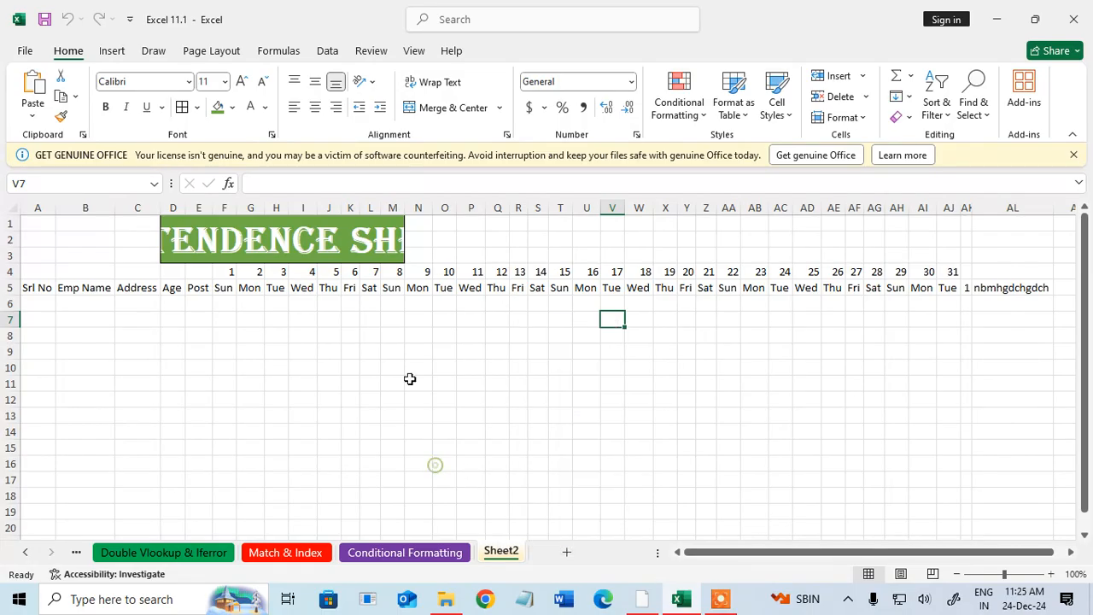
Step: Copy the text Attendence Sheet from the merged title cell of Sheet2 and add a new worksheet
click(349, 254)
drag(376, 184, 205, 177)
key(ctrl+c)
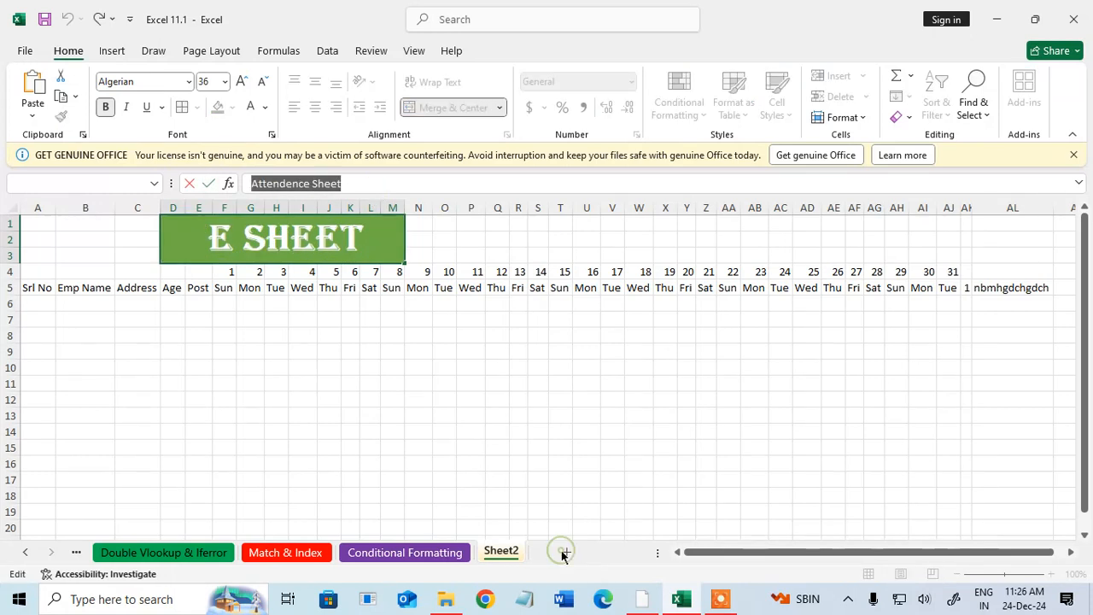
click(532, 480)
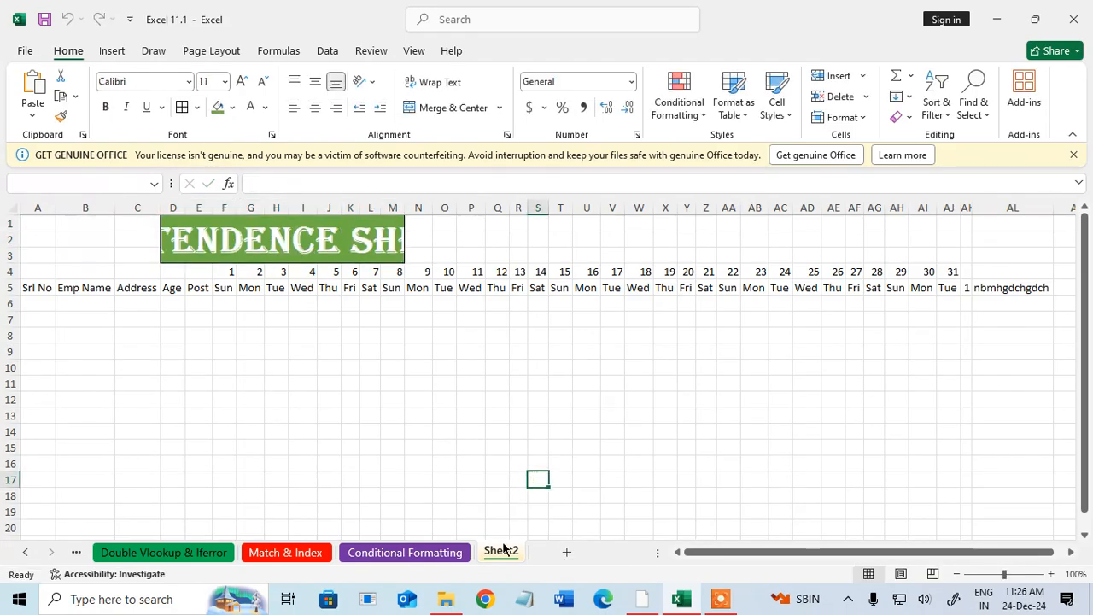
click(569, 553)
click(349, 369)
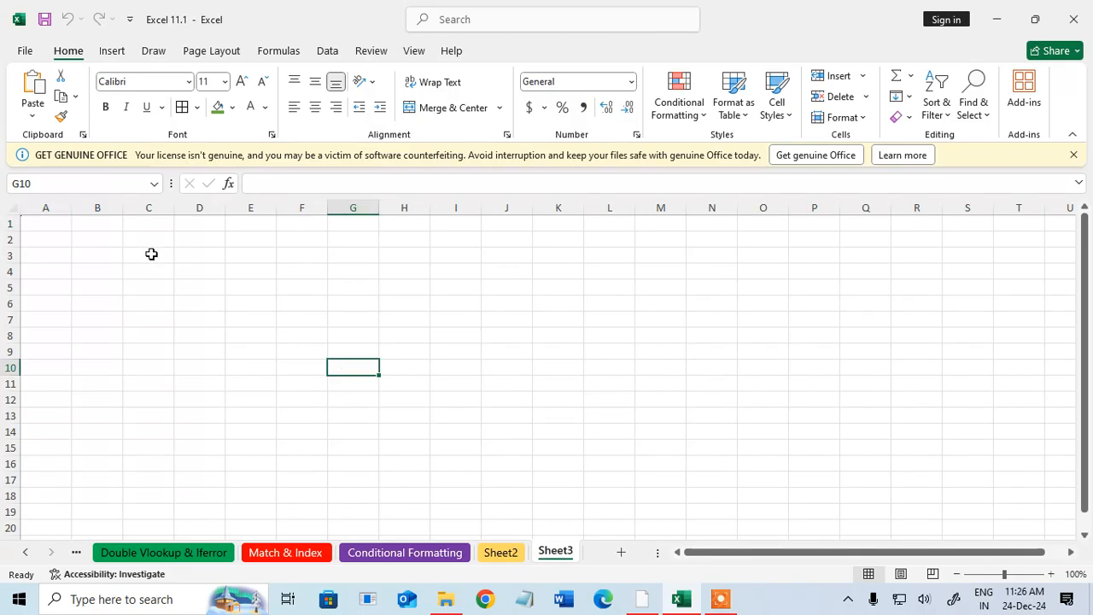
drag(137, 223, 679, 288)
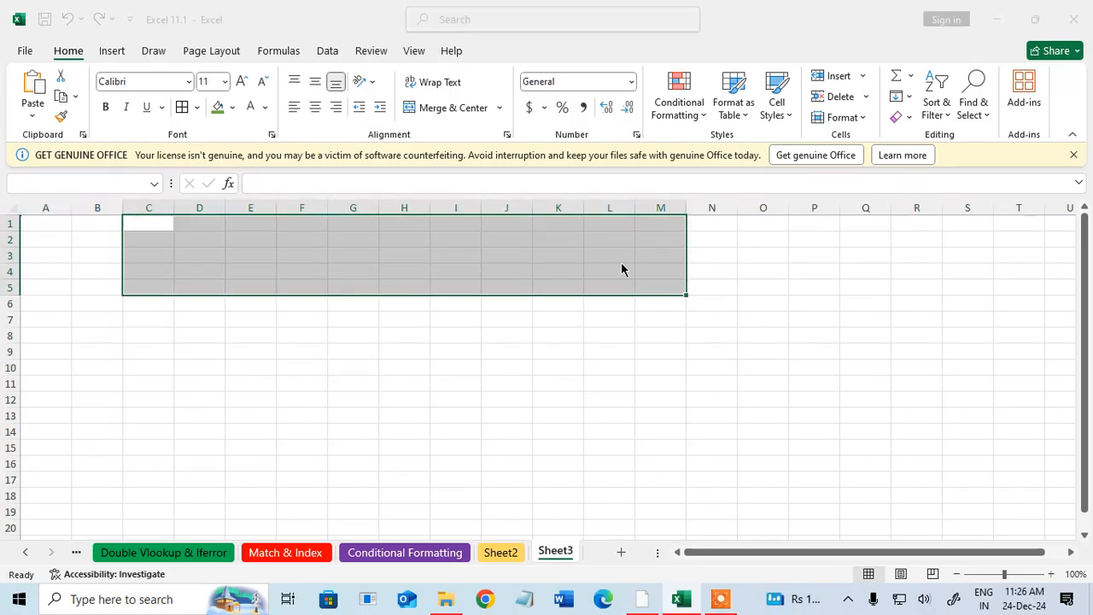
key(Escape)
Step: Paste the copied title text into C2 of the new sheet and merge and center it across C1:K4
click(168, 236)
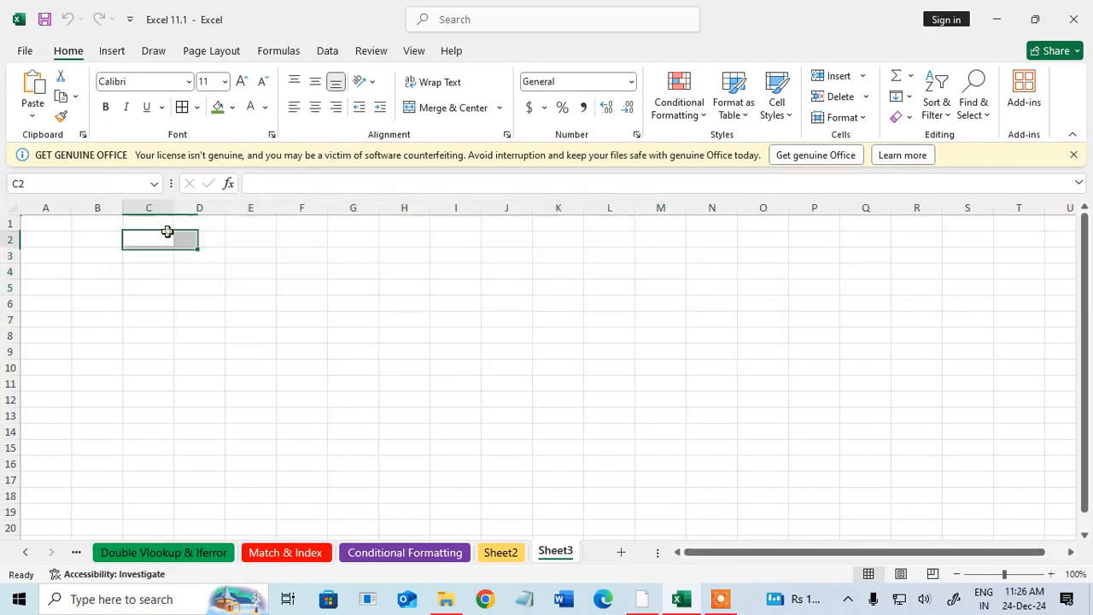
key(ctrl+v)
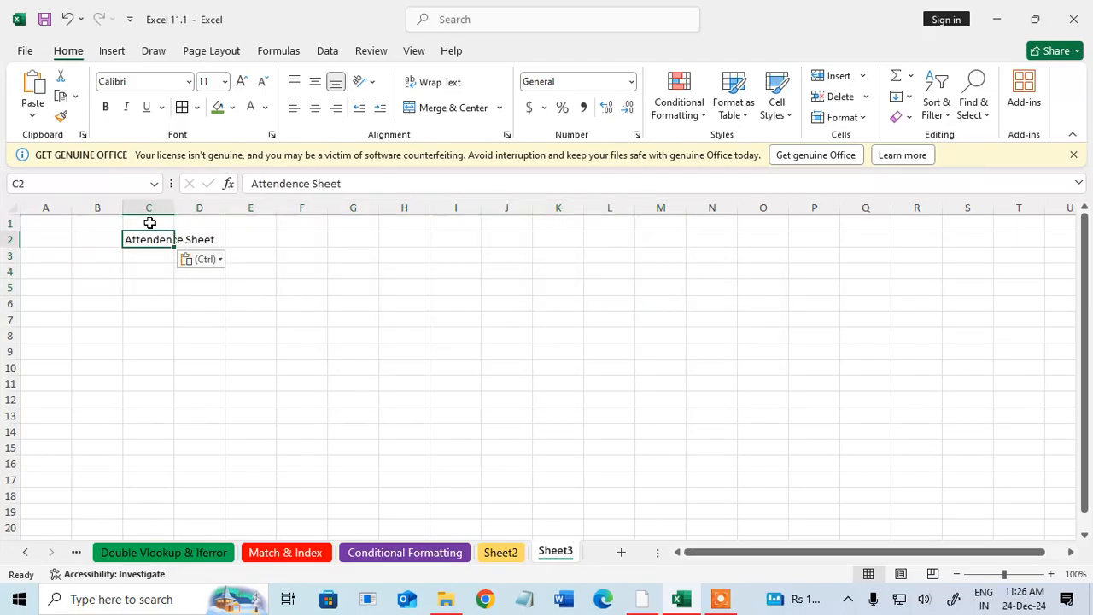
drag(149, 223, 581, 282)
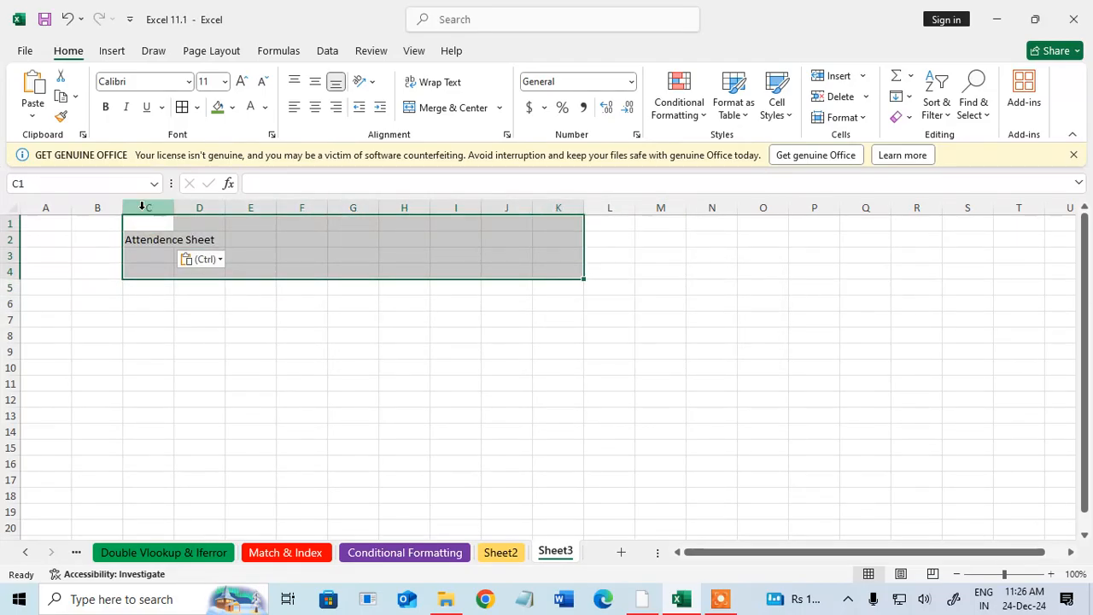
click(443, 109)
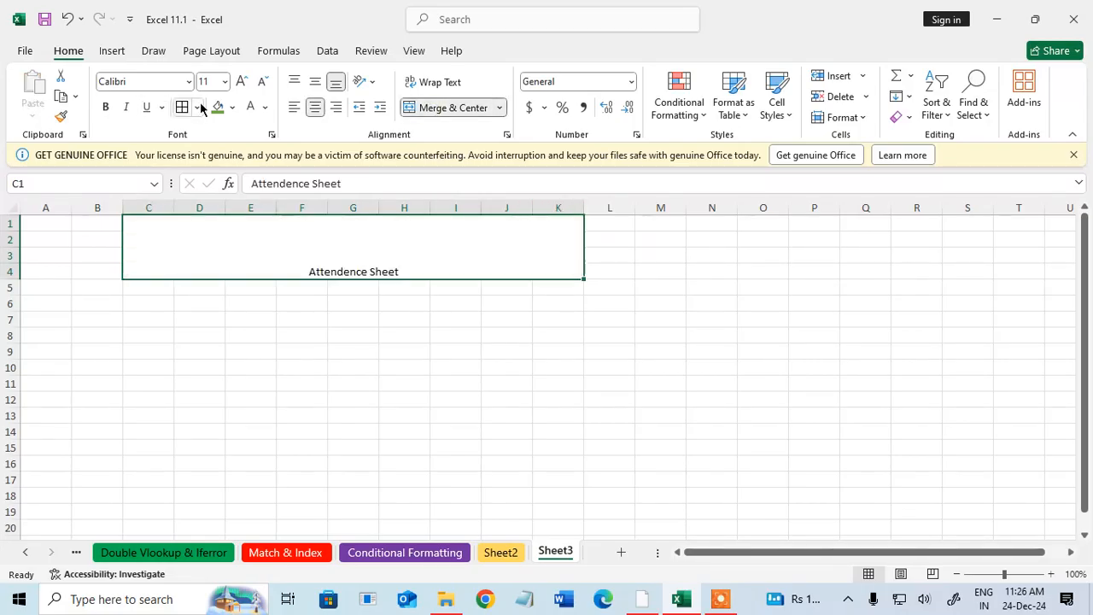
Step: Format the merged title at font size 36, bold and vertically middle-aligned
click(243, 82)
click(242, 82)
click(242, 82)
click(243, 82)
click(243, 82)
click(242, 82)
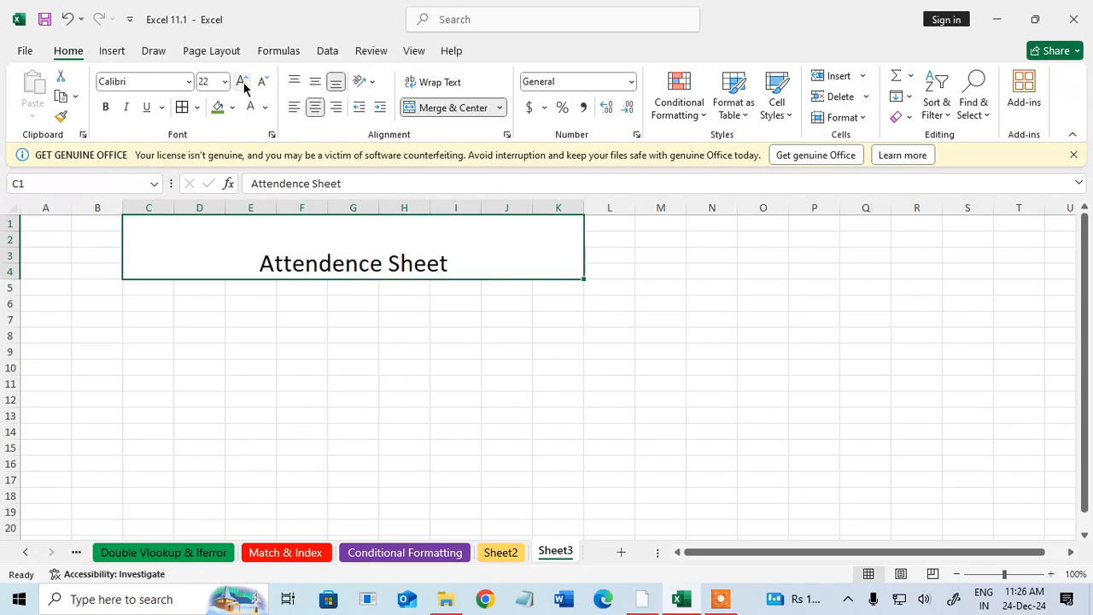
click(242, 82)
click(242, 82)
click(243, 82)
click(242, 82)
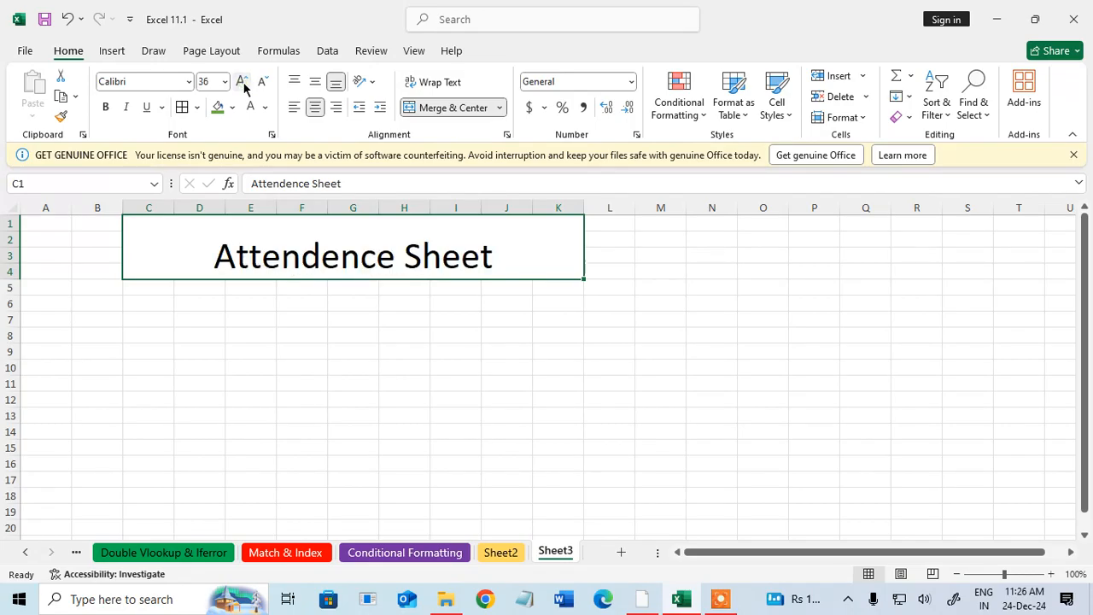
click(105, 107)
click(316, 85)
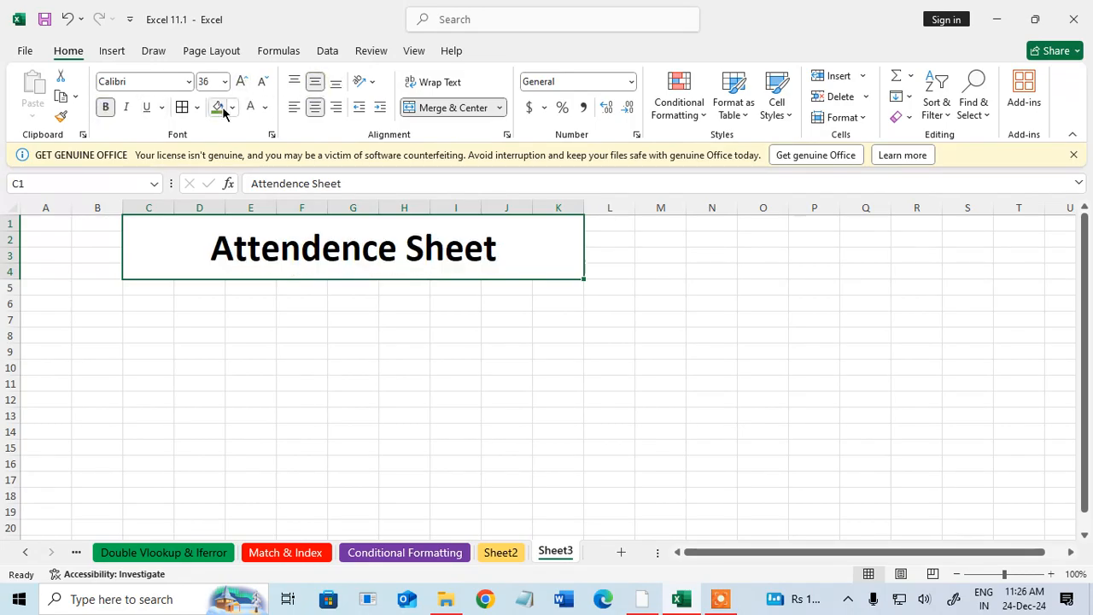
Step: Fill the merged Attendence Sheet title cell with green and set its text color to white
click(219, 106)
click(250, 107)
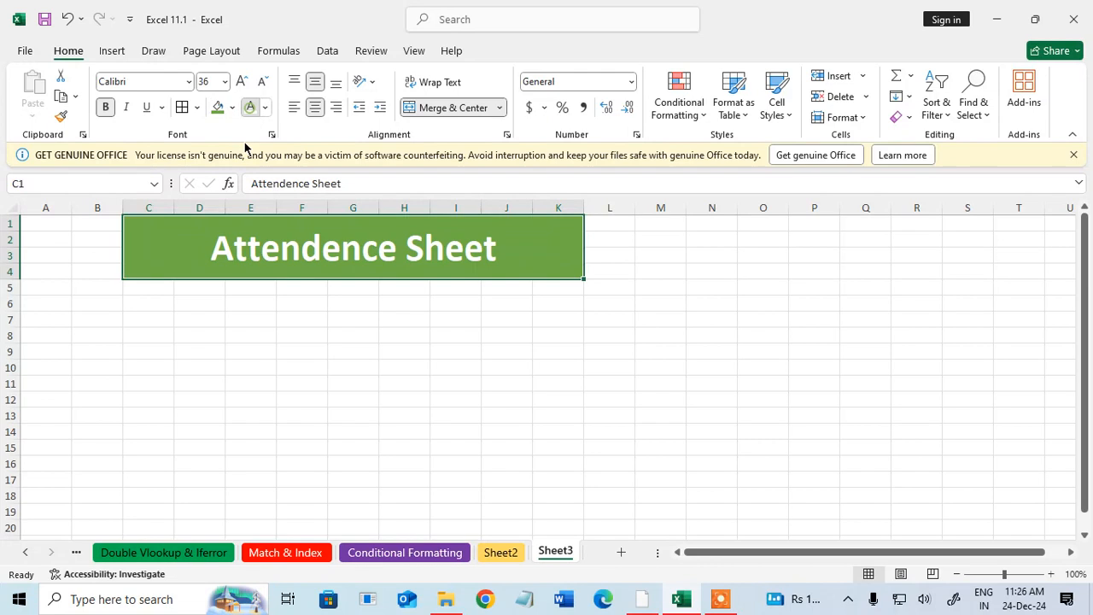
click(214, 352)
Step: Enter the column headers Srl No in A7 and Emp Name in B7
click(51, 317)
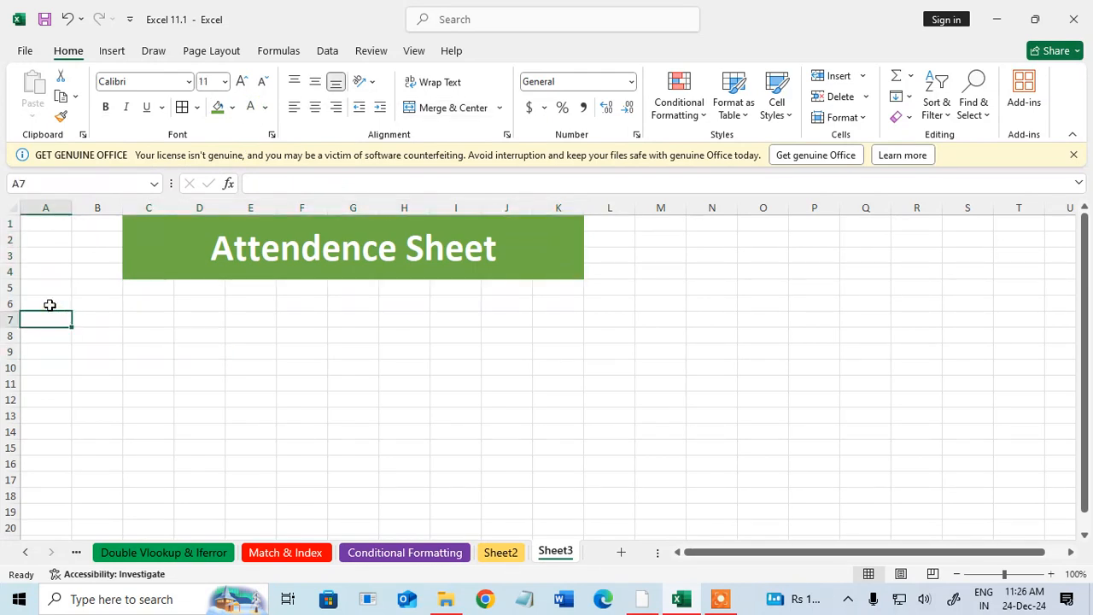
text(Srl No)
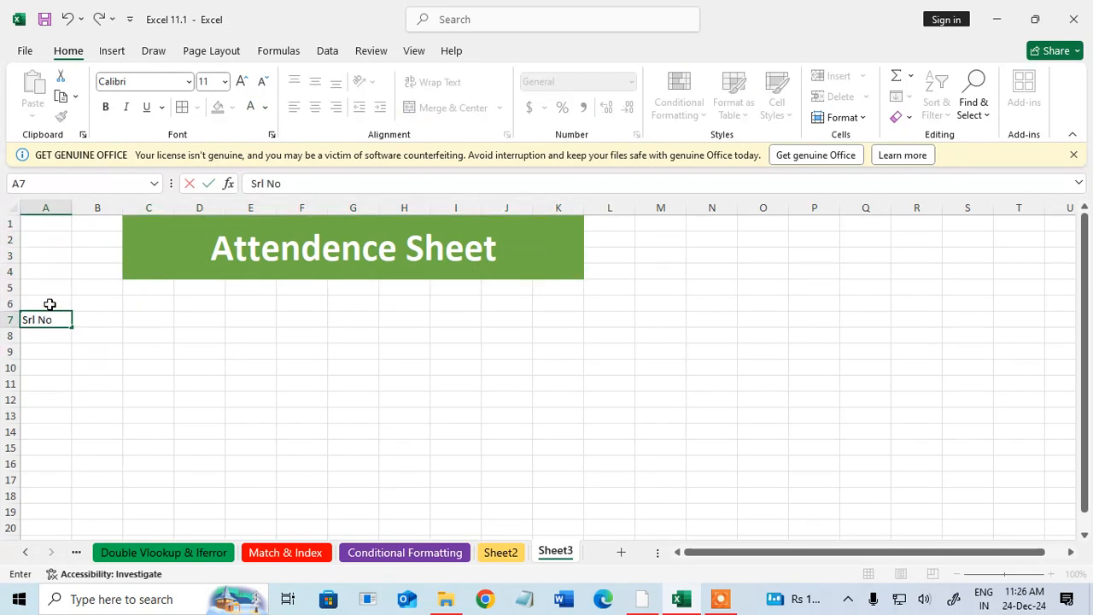
key(Tab)
text(EM)
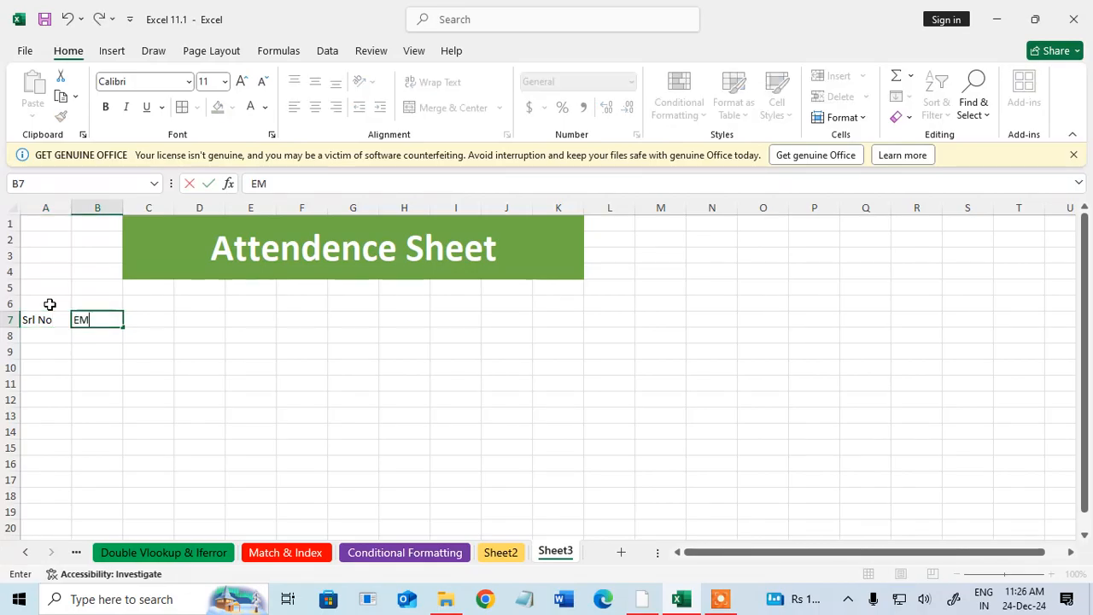
key(BackSpace)
text(mp Name)
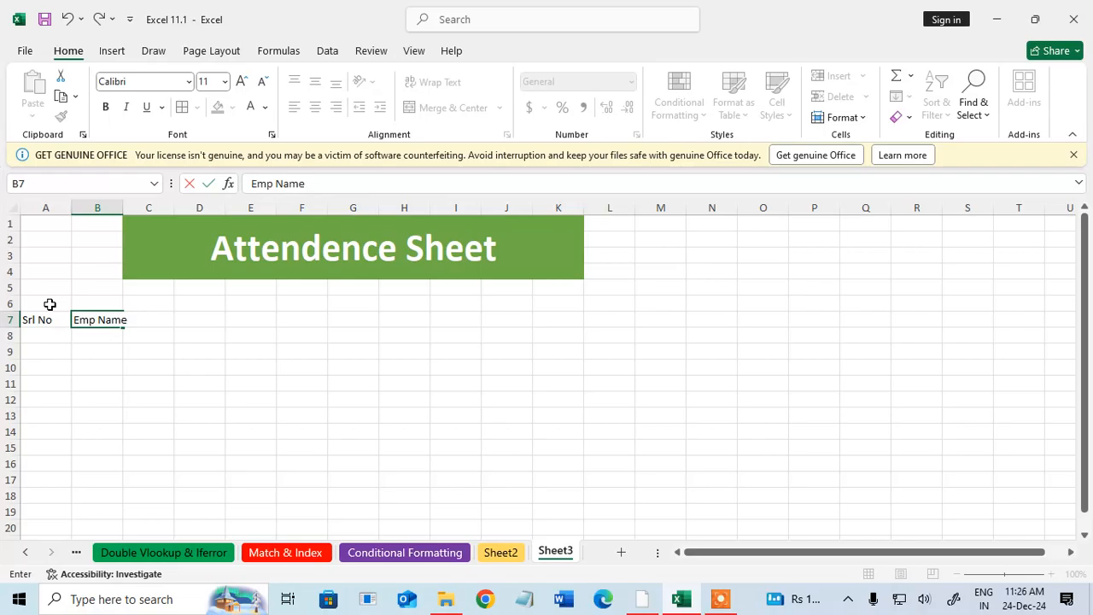
key(Tab)
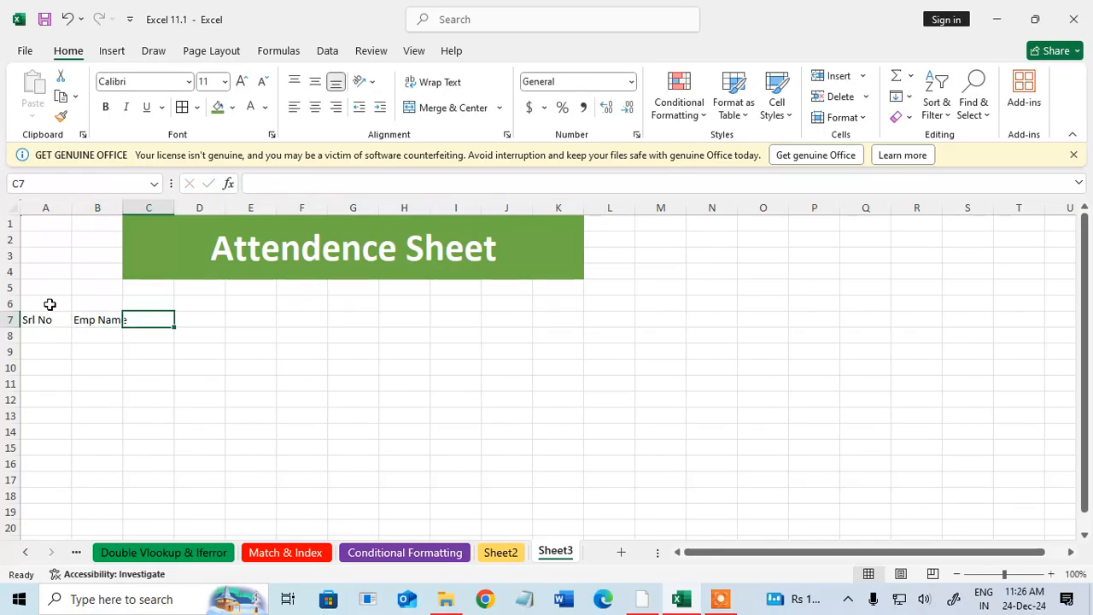
Step: Add the headers Address, Age and Post in C7 to E7
text(Addres)
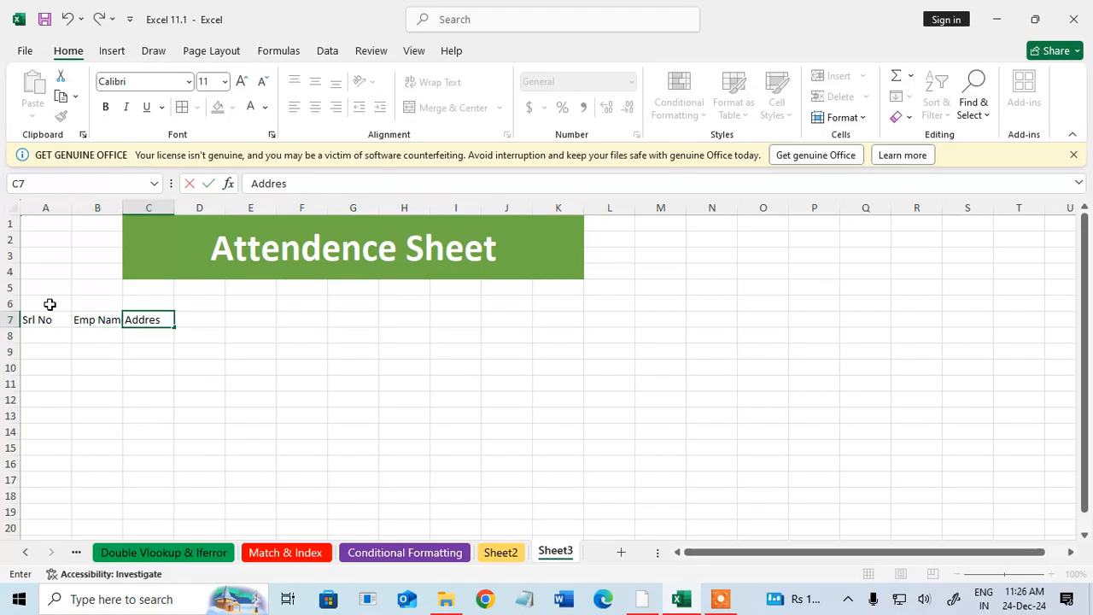
text(s)
key(Tab)
text(A)
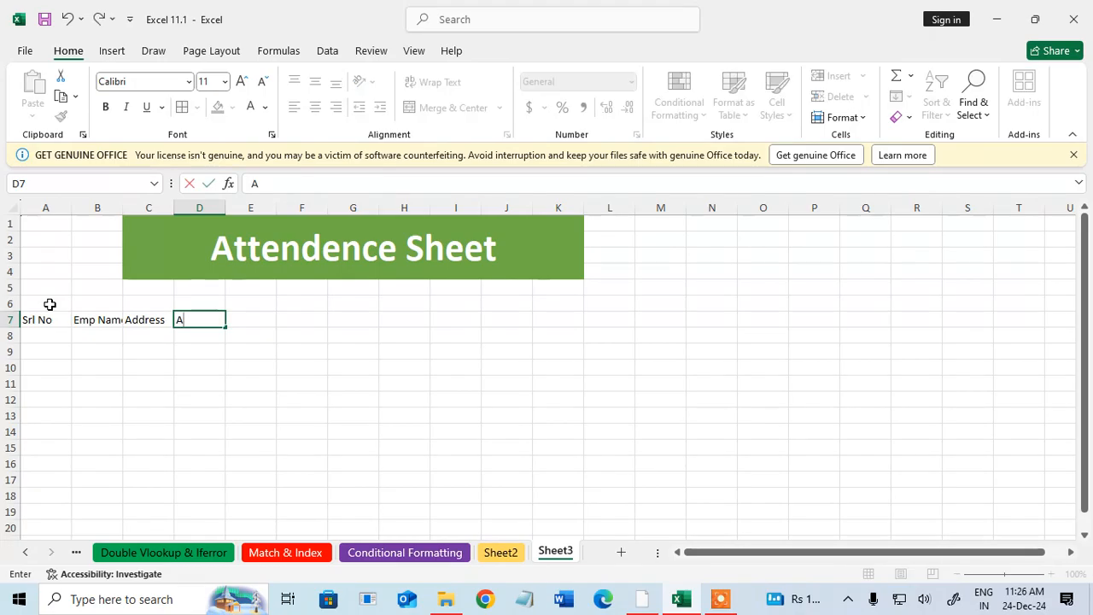
text(ge)
key(Tab)
text(P)
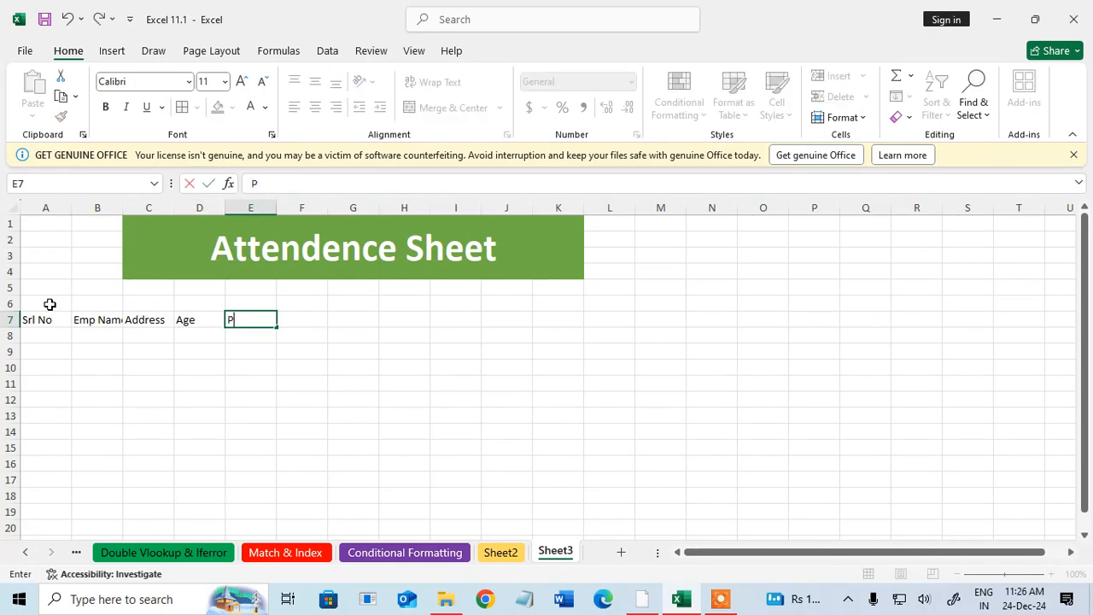
text(ost)
key(Tab)
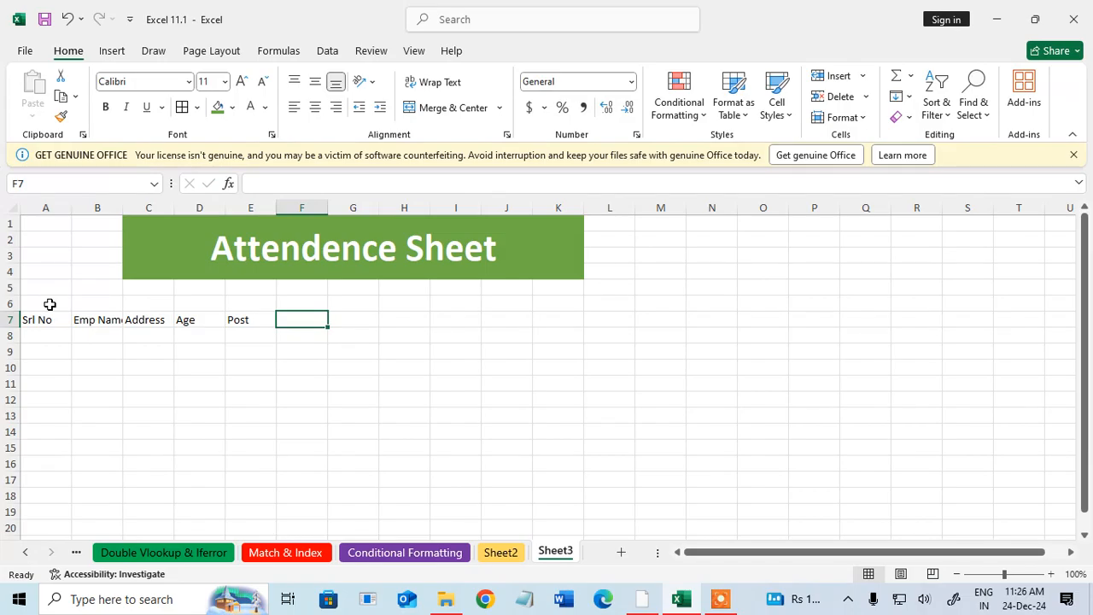
Step: Check the system calendar for December 2024, enter 1 and 2 in F6:G6, and extend the day series to 31 in AJ6
click(1028, 601)
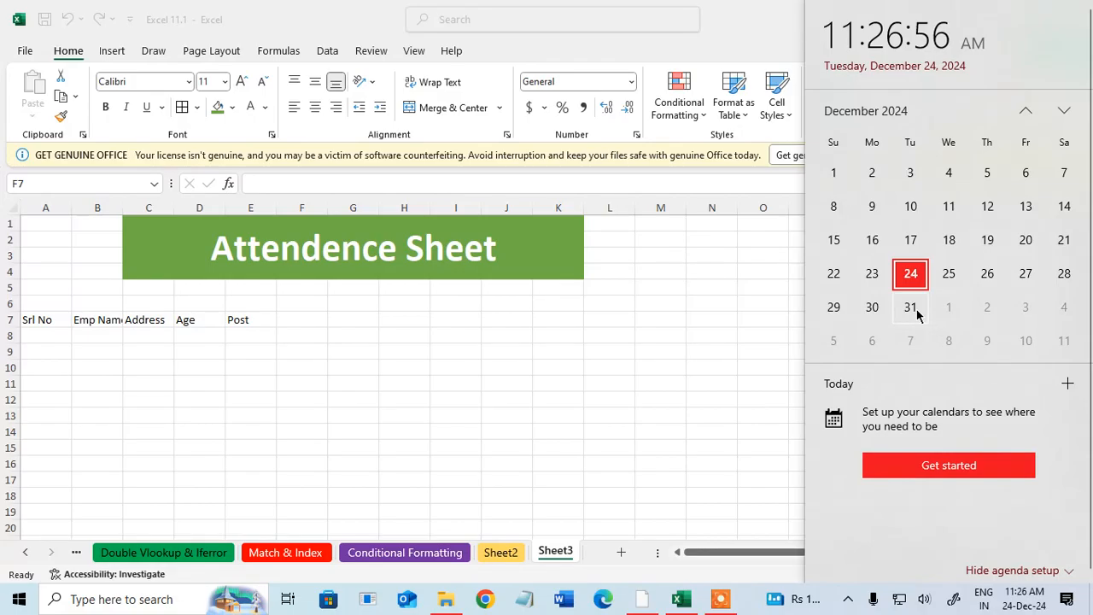
click(154, 417)
click(292, 305)
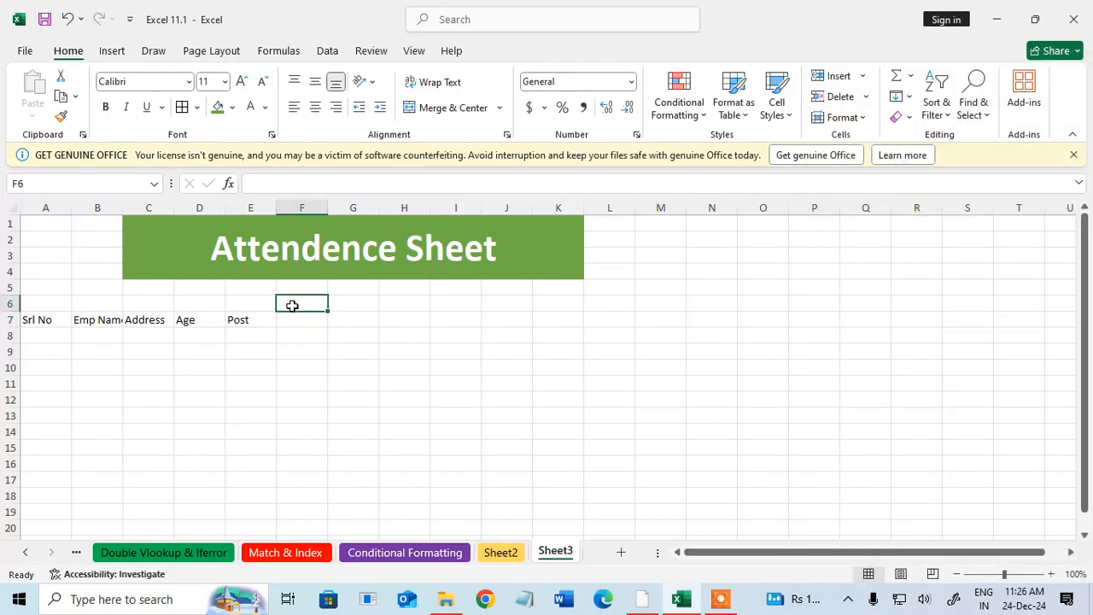
text(1)
key(Tab)
text(2)
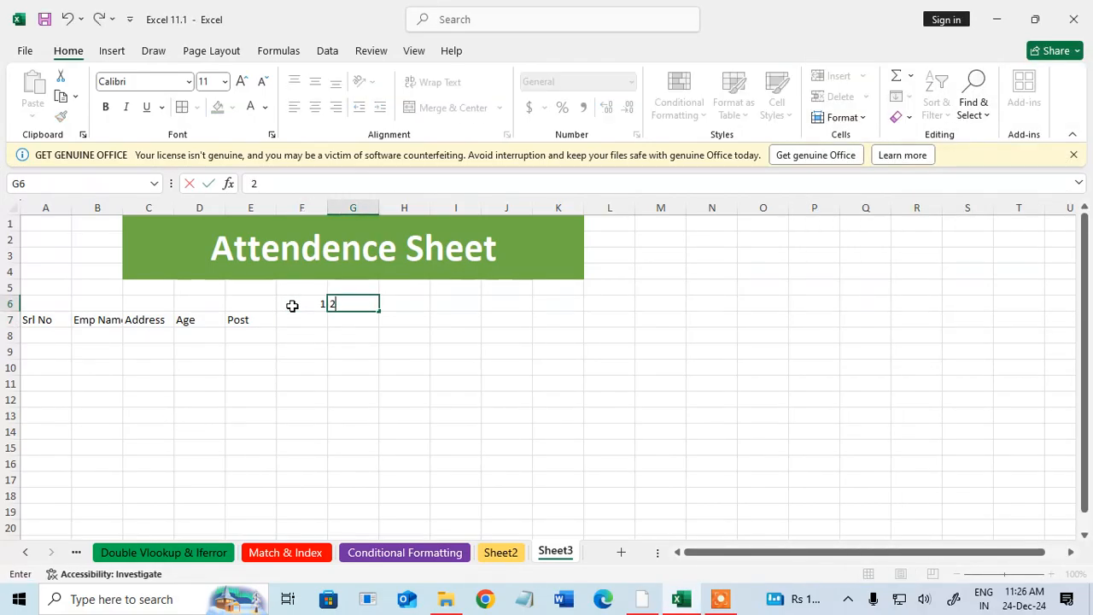
key(Tab)
drag(295, 305, 797, 324)
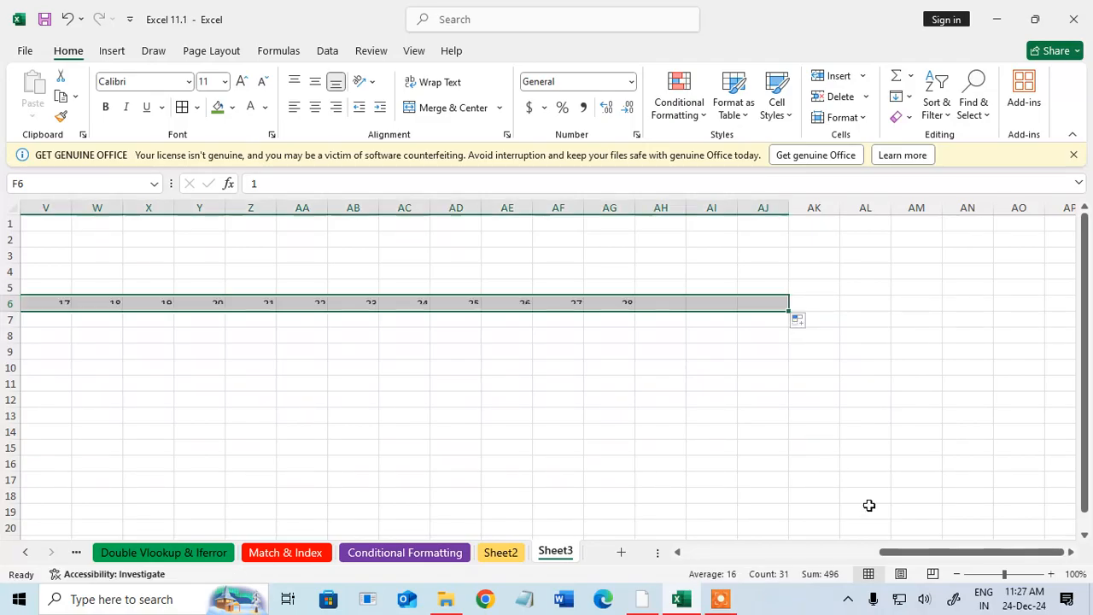
drag(937, 555, 657, 550)
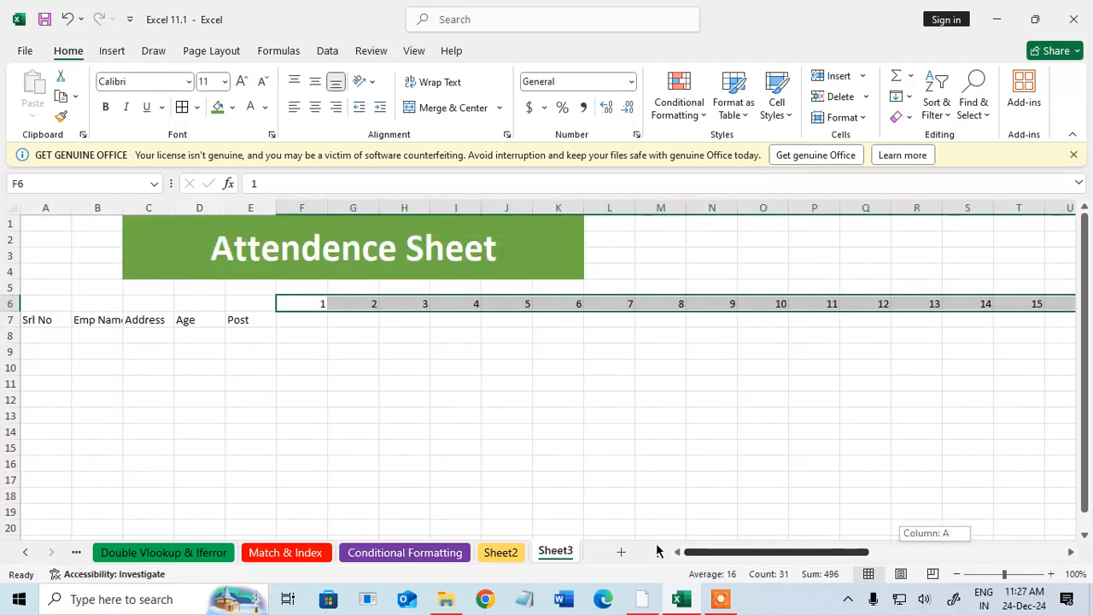
Step: Look up the weekday of December 1 in the system calendar and enter Sun in F7 and Mon in G7
click(291, 334)
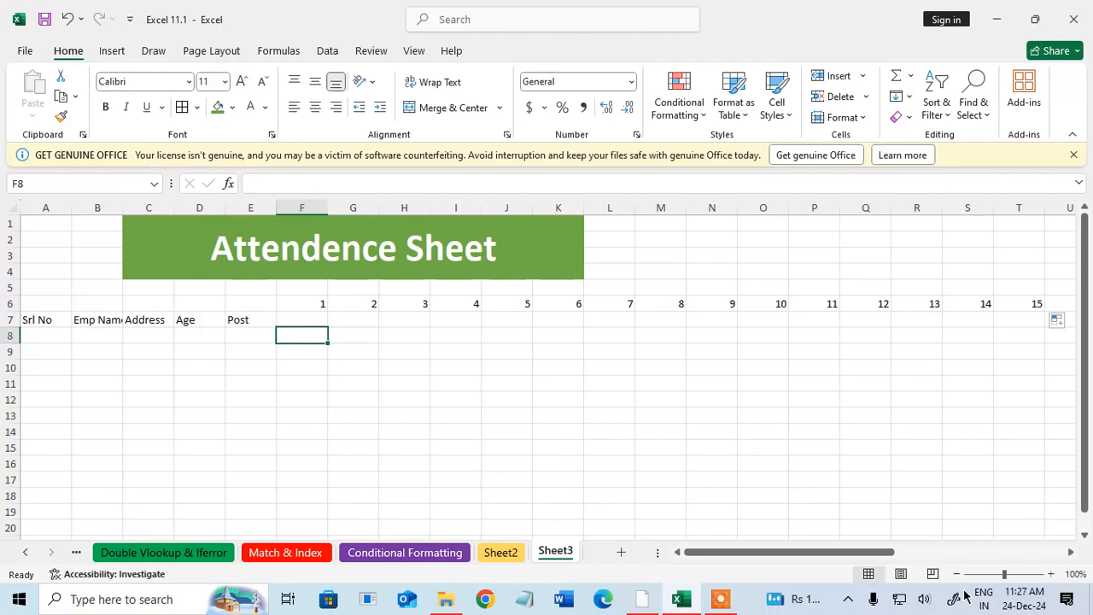
click(1027, 606)
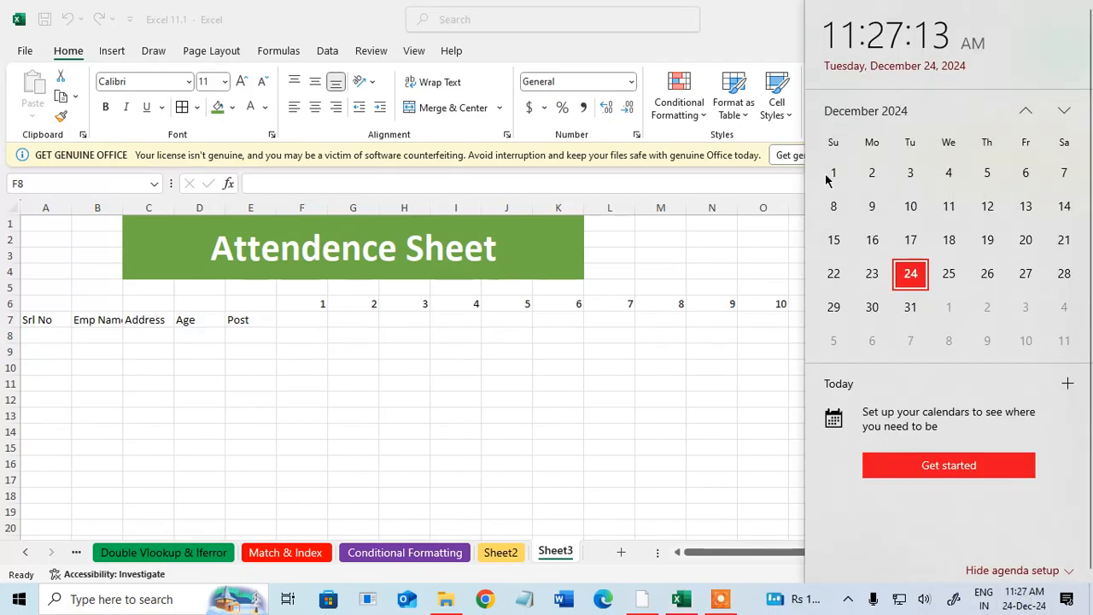
click(305, 319)
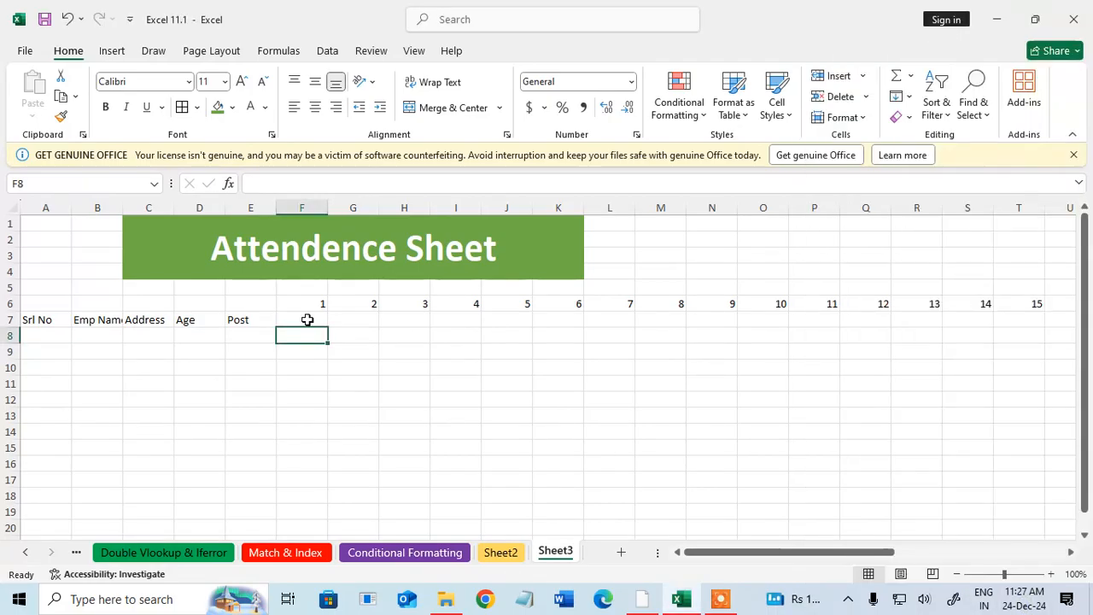
click(306, 320)
text(Sun)
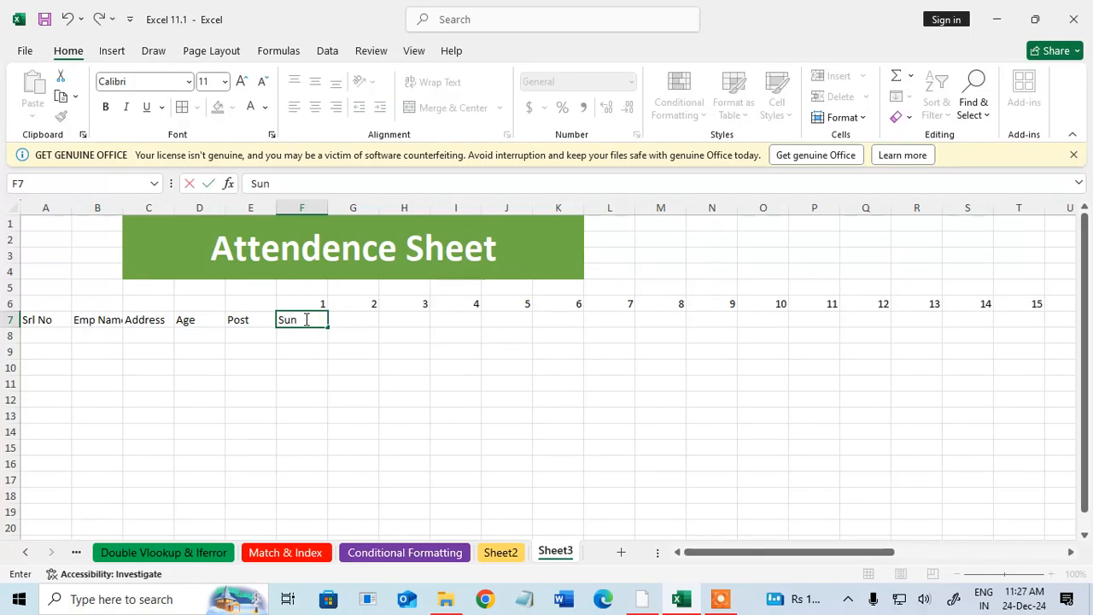
key(Tab)
text(Mon)
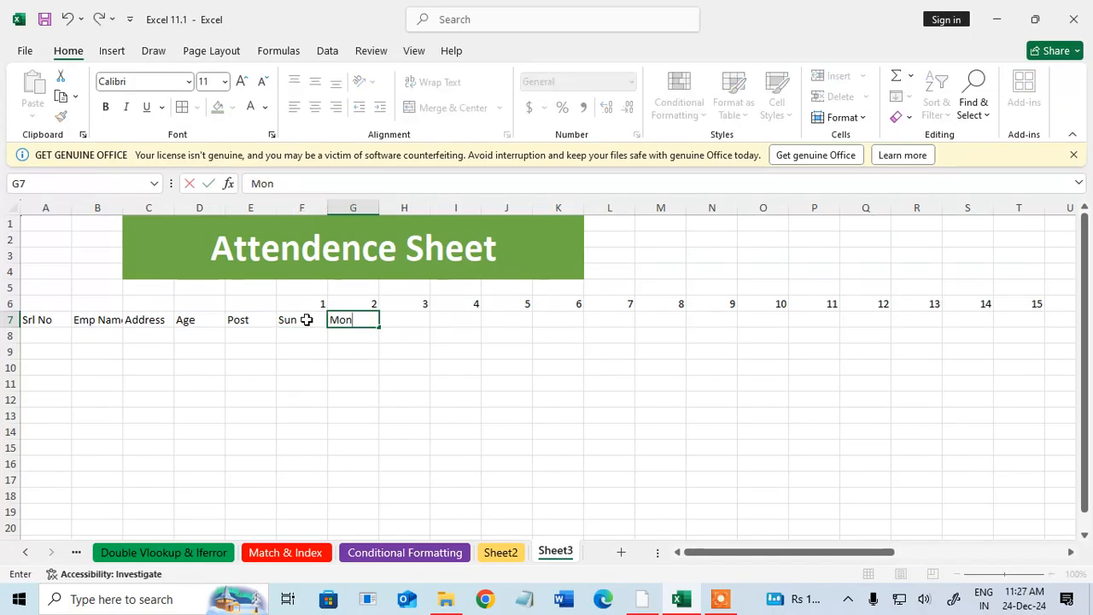
click(345, 346)
Step: Extend the Sun, Mon weekday series from F7:G7 across row 7 through AJ7
drag(292, 318, 351, 318)
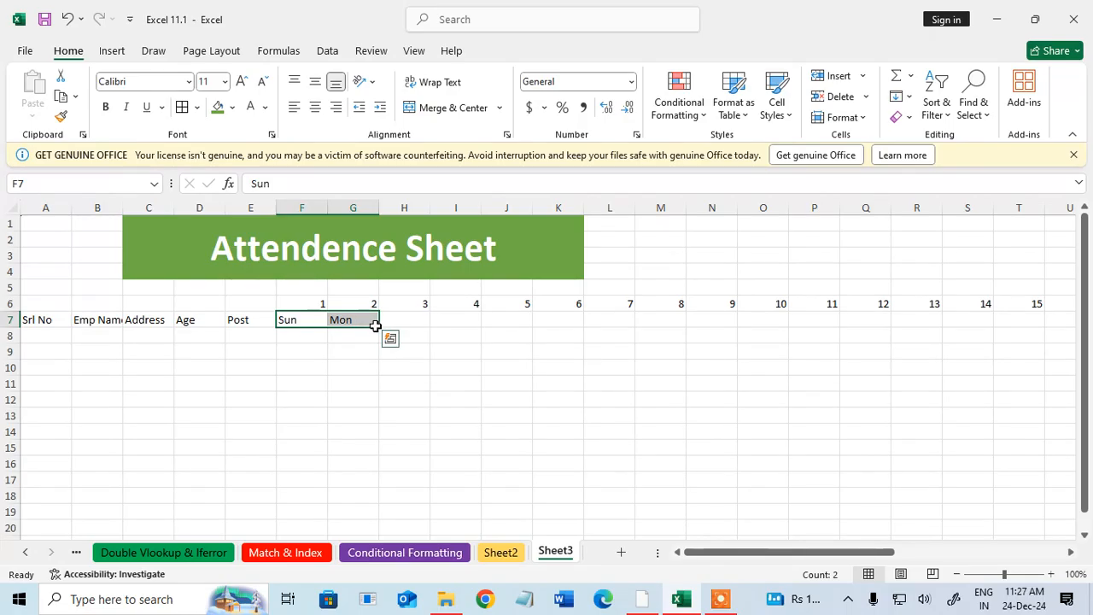
click(384, 323)
drag(305, 318, 369, 320)
drag(379, 328, 971, 339)
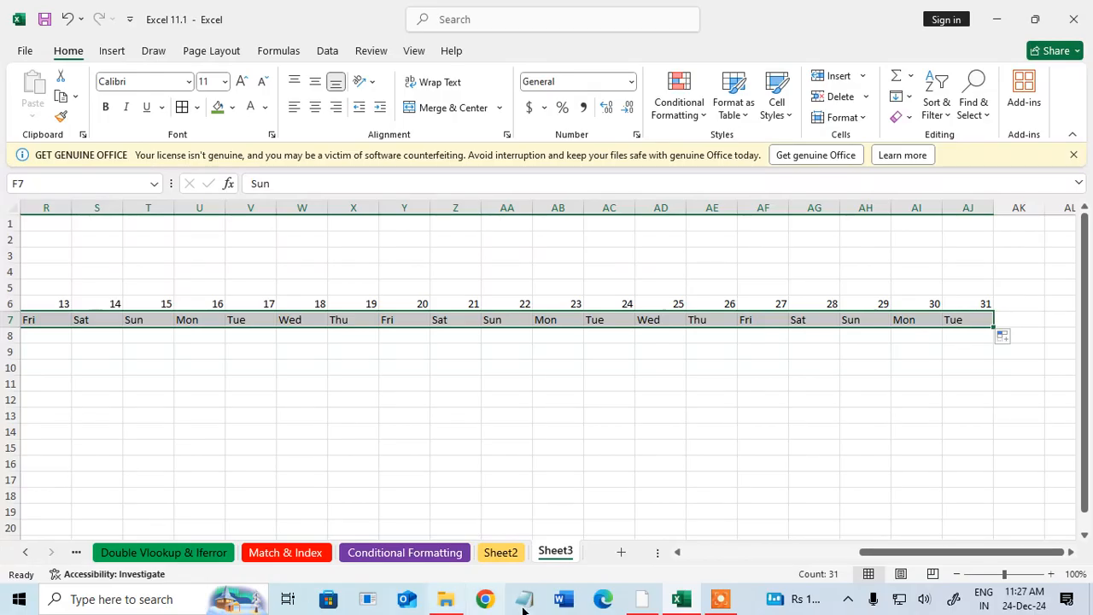
drag(898, 551, 564, 513)
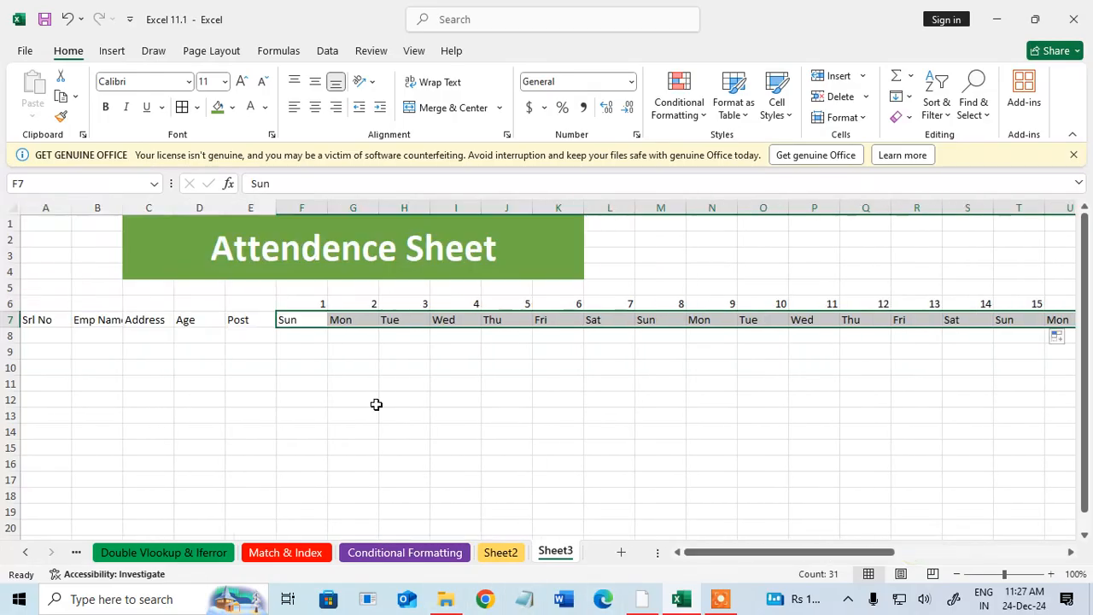
click(372, 403)
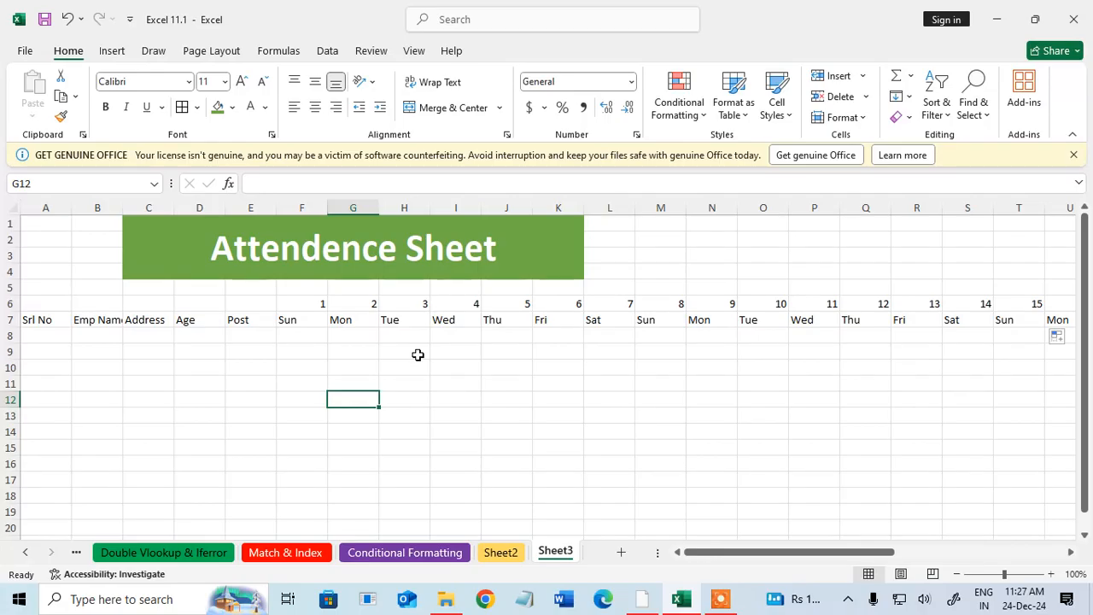
Step: Try auto-fitting the widths of columns F to H manually, and undo the width change
click(294, 209)
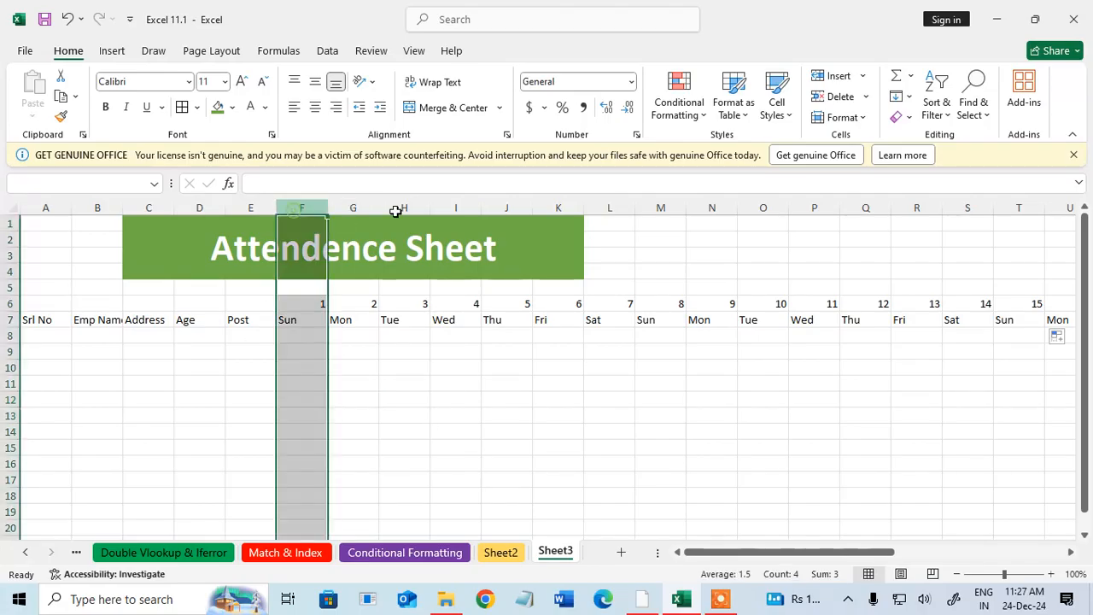
drag(395, 211, 401, 211)
double_click(430, 208)
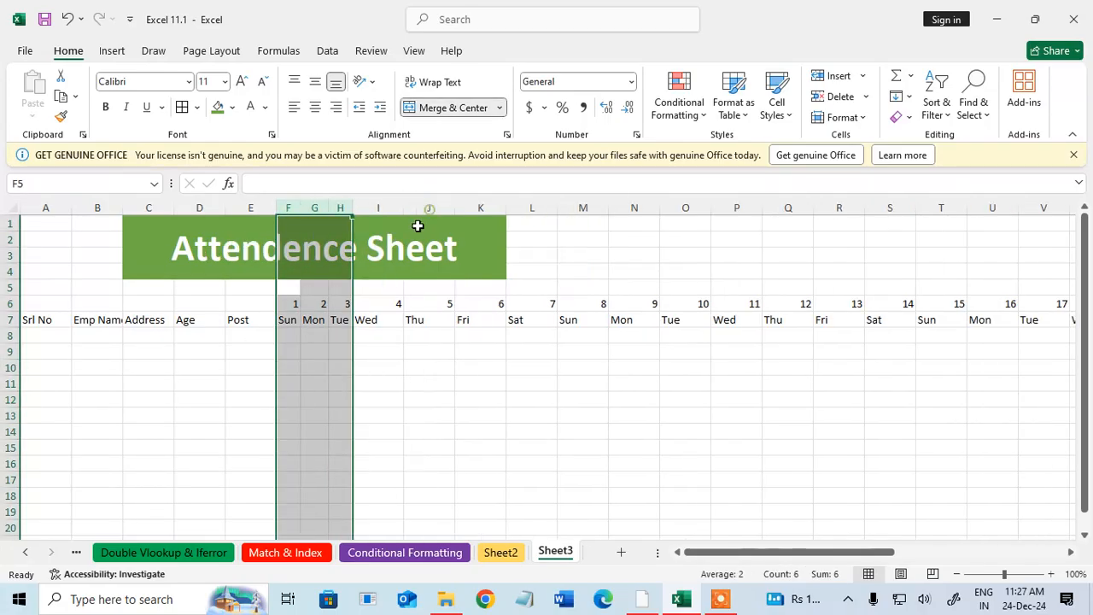
click(417, 447)
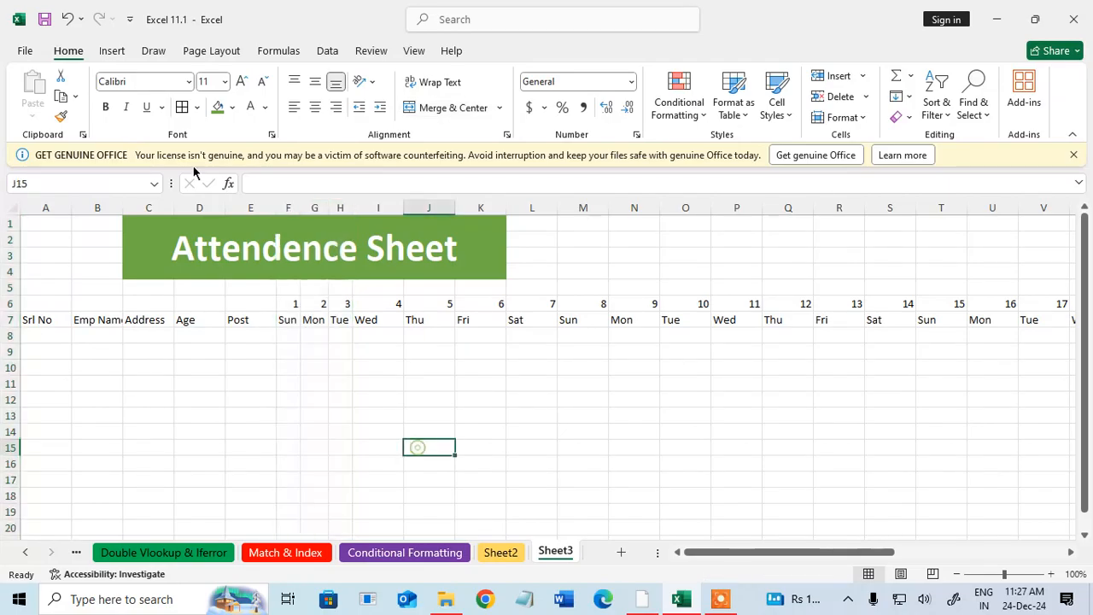
click(68, 19)
click(284, 411)
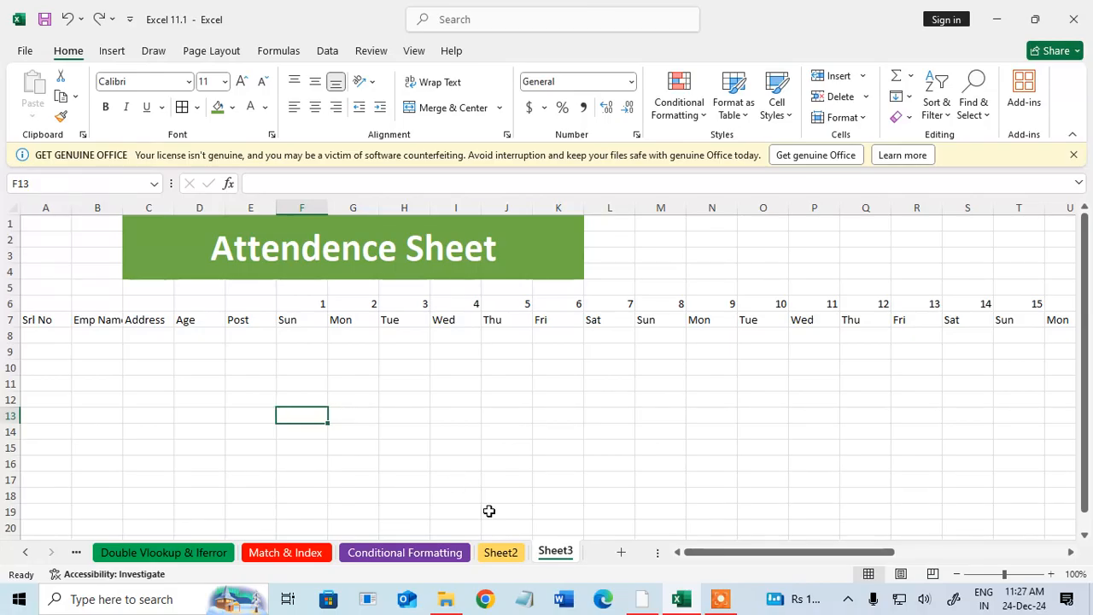
Step: Open the VBA code of Sheet3 and create a Worksheet_SelectionChange event procedure
right_click(548, 554)
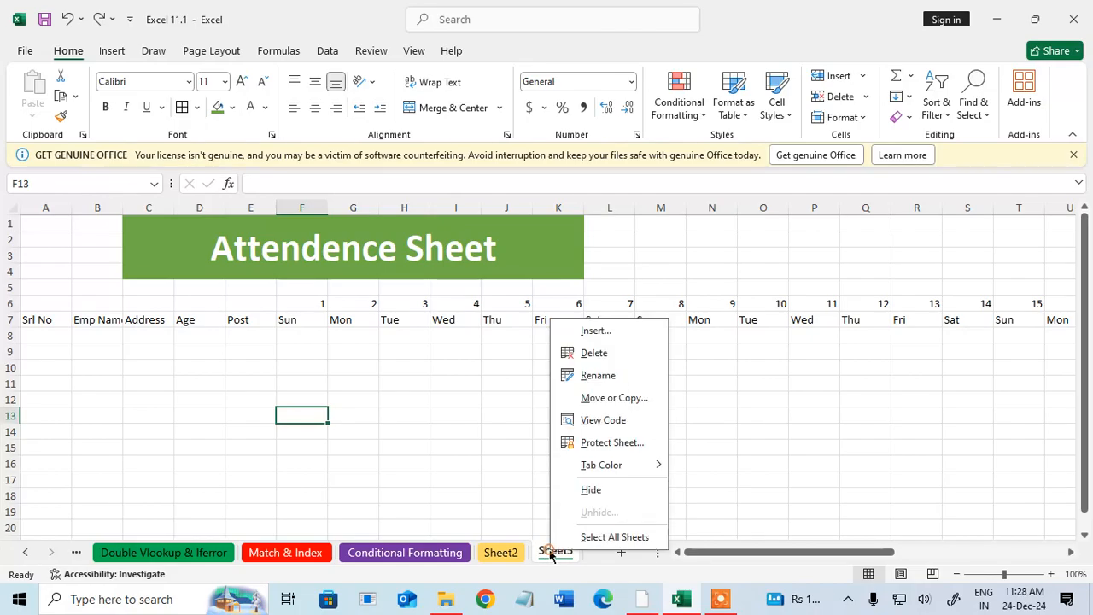
click(623, 427)
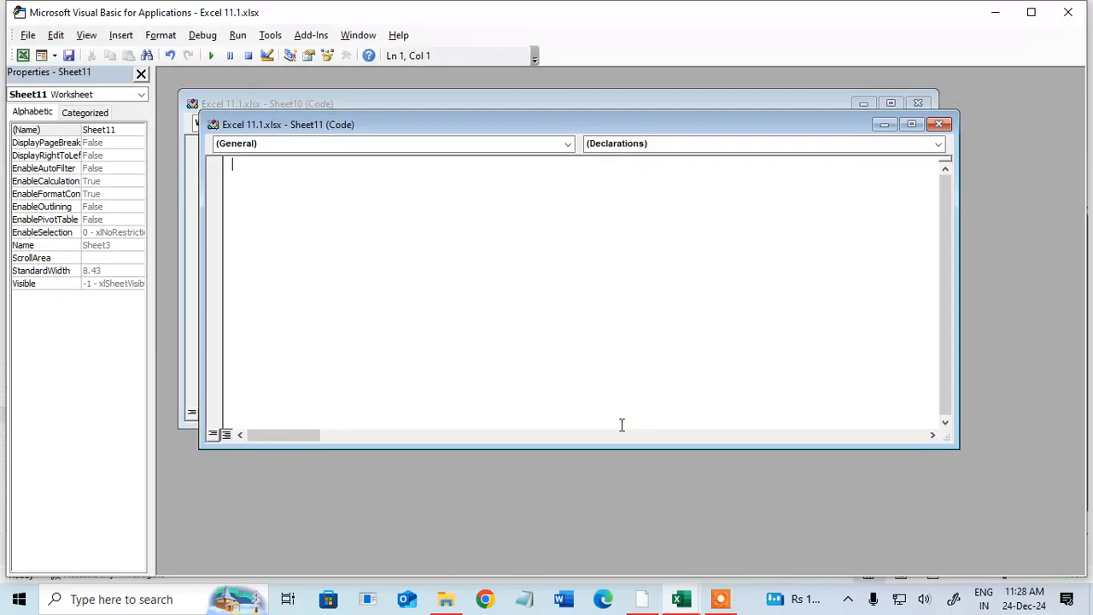
click(264, 144)
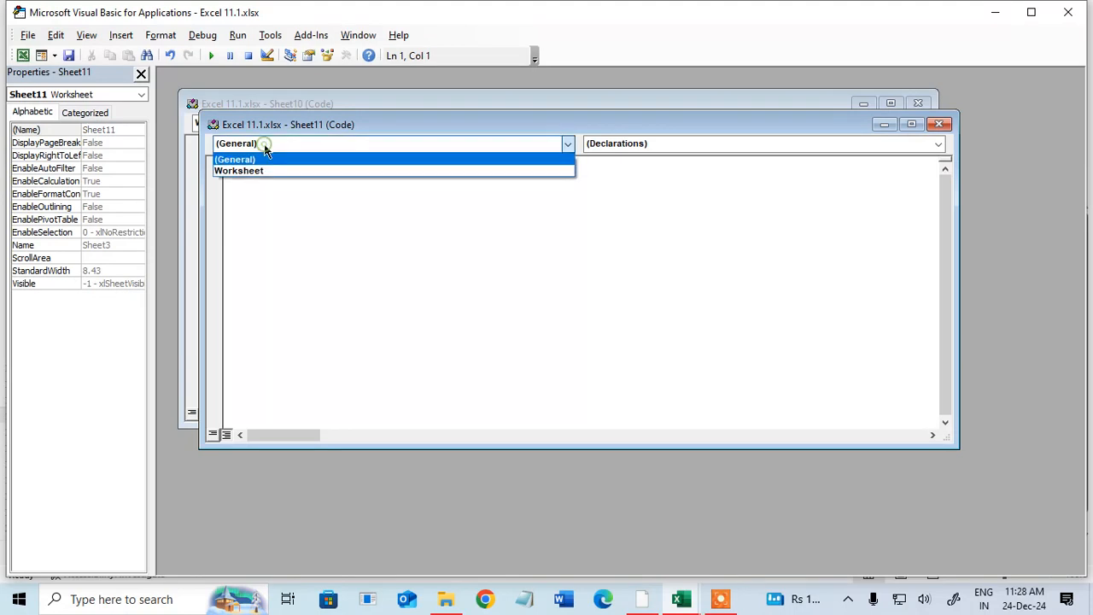
click(265, 170)
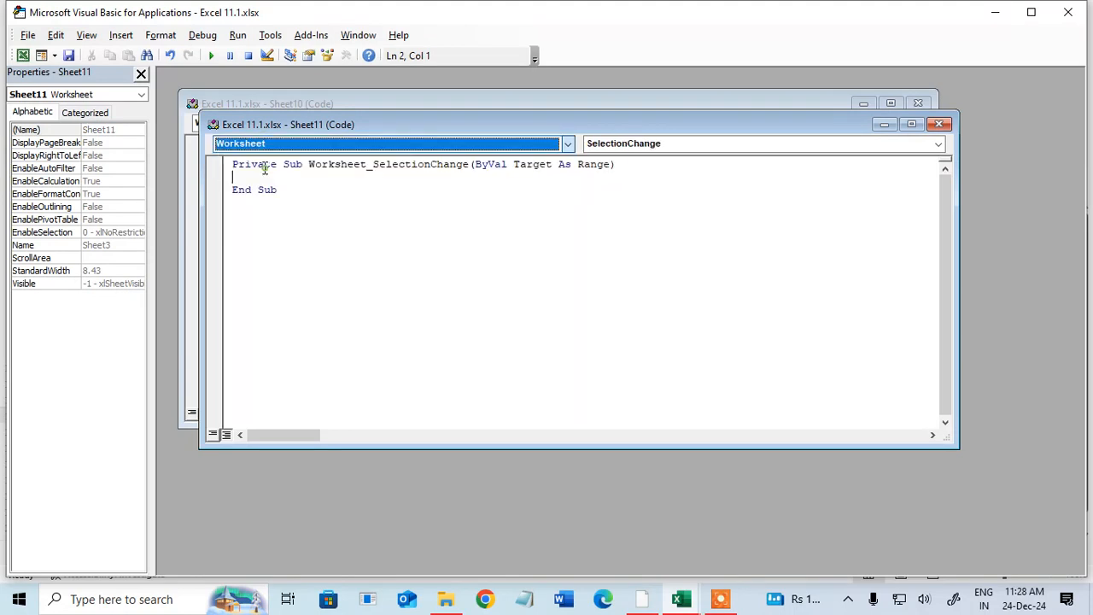
Step: Add the statement Cells.EntireColumn.AutoFit to the Worksheet_SelectionChange procedure
text(cells)
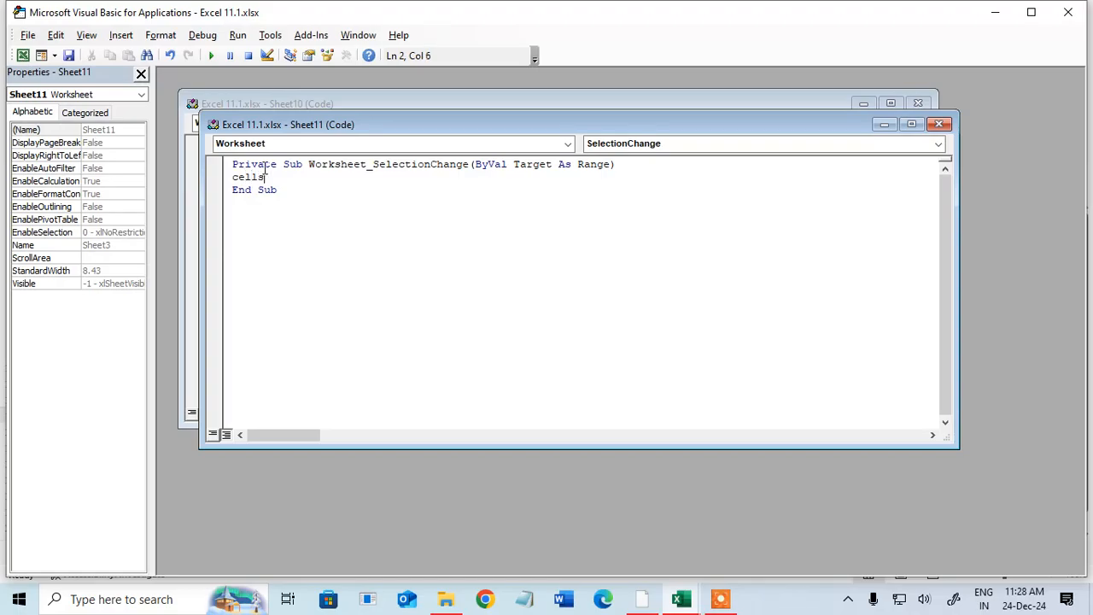
text(.enti)
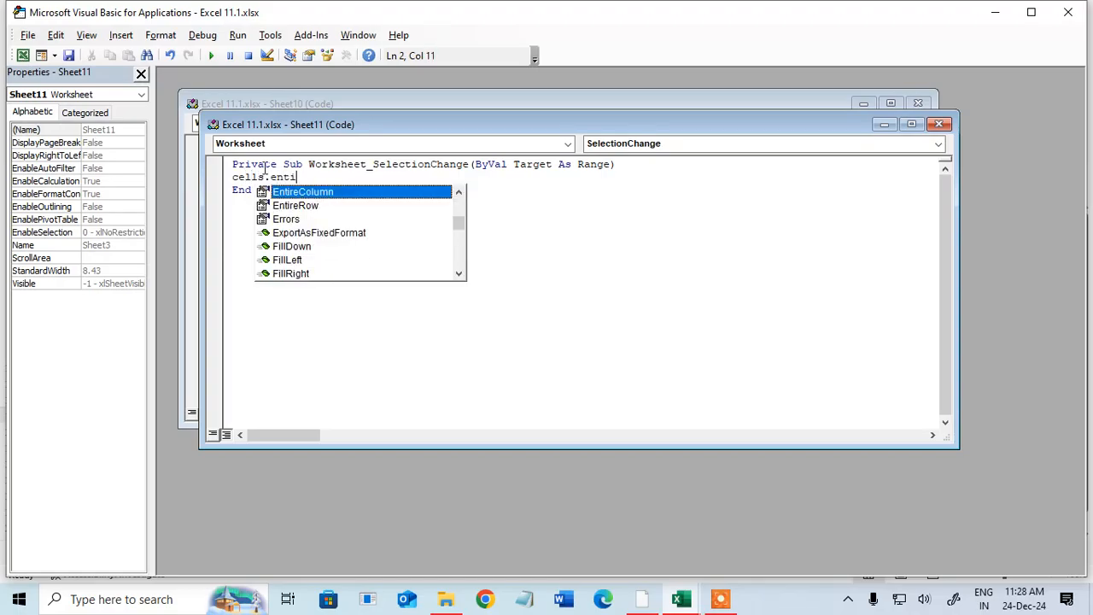
key(Tab)
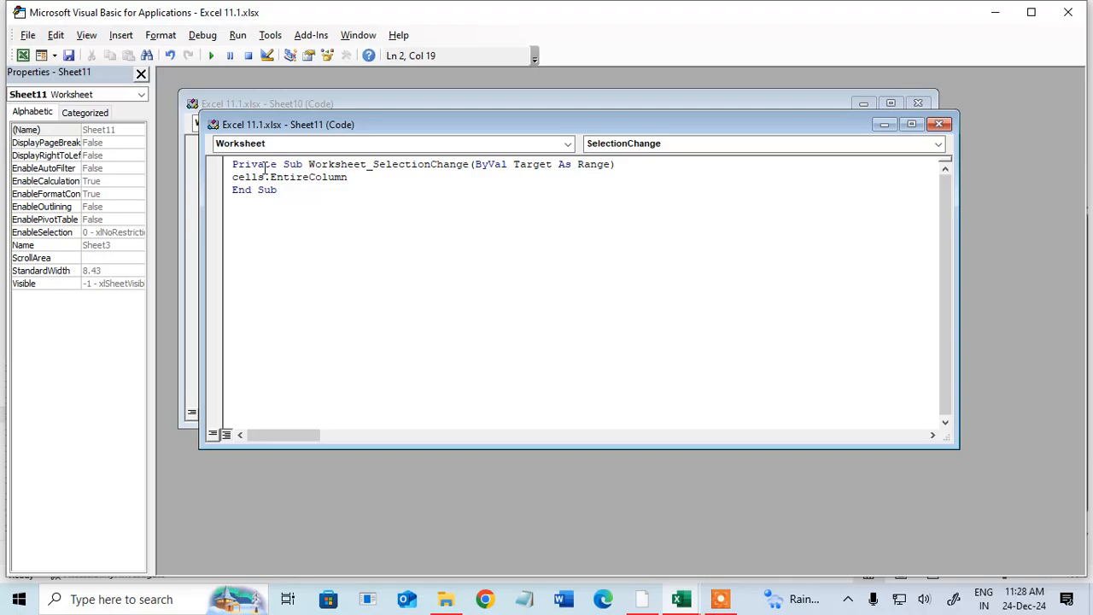
text(.auto)
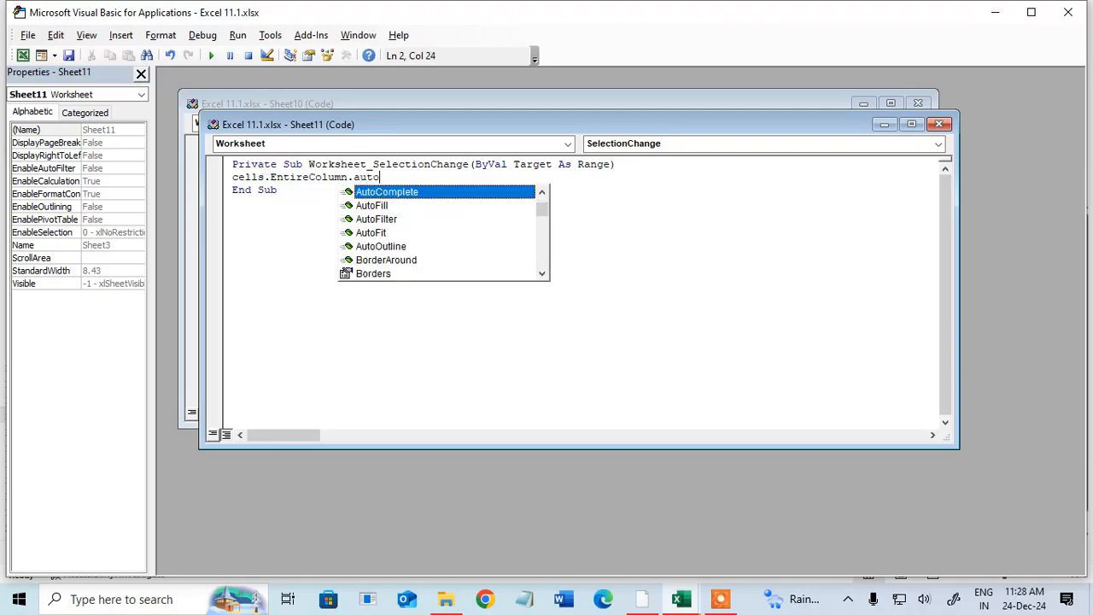
key(Down)
key(Down)
key(Down)
key(Return)
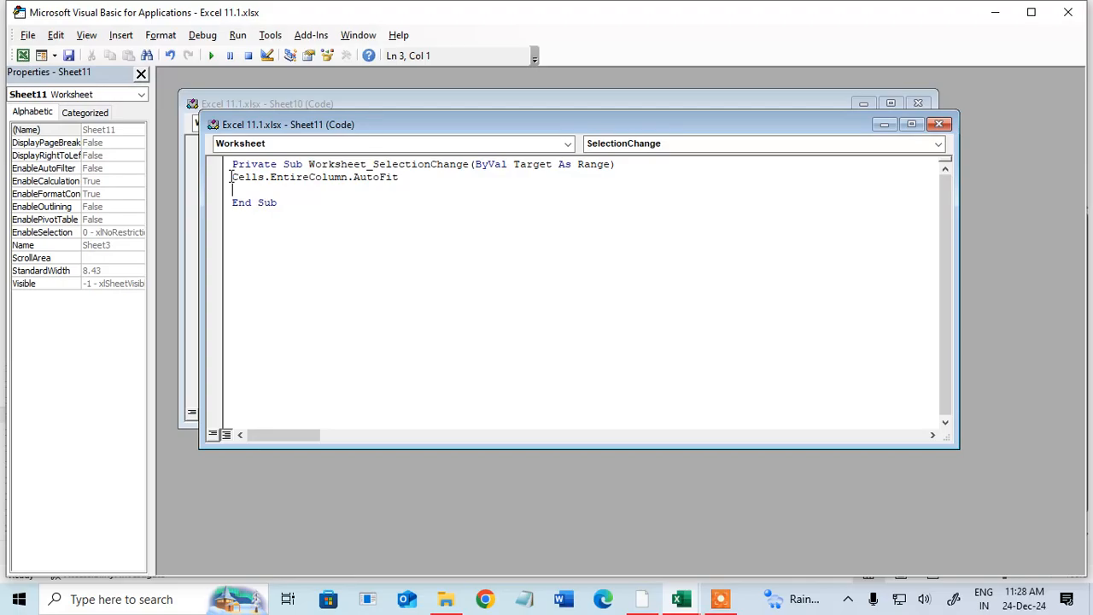
Step: Close the VBA editor and change the cell selection on Sheet3 to trigger the column auto-fit
click(1070, 14)
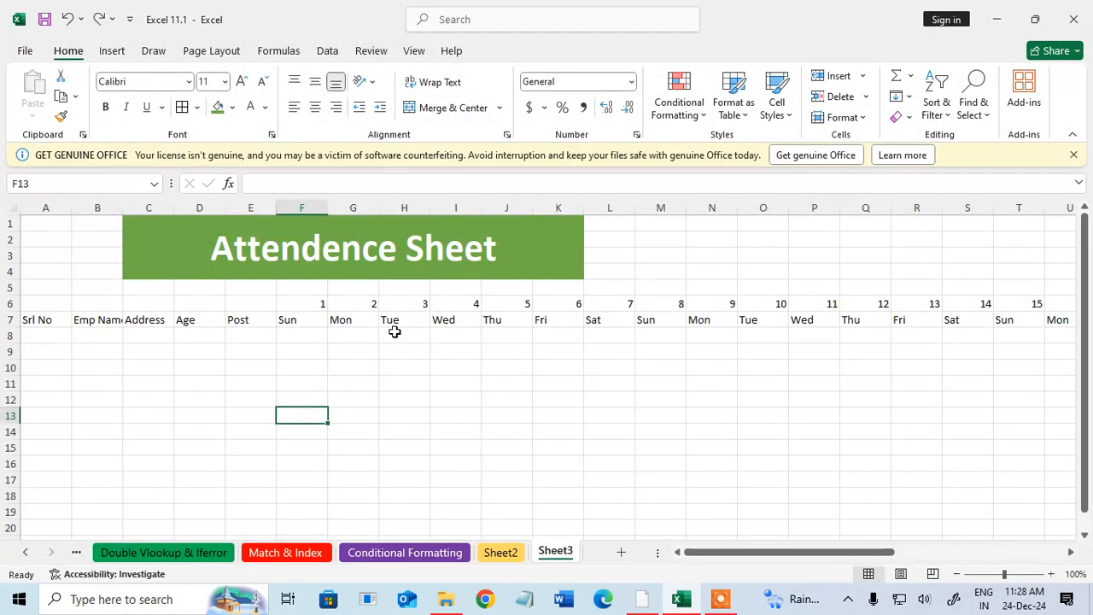
click(393, 393)
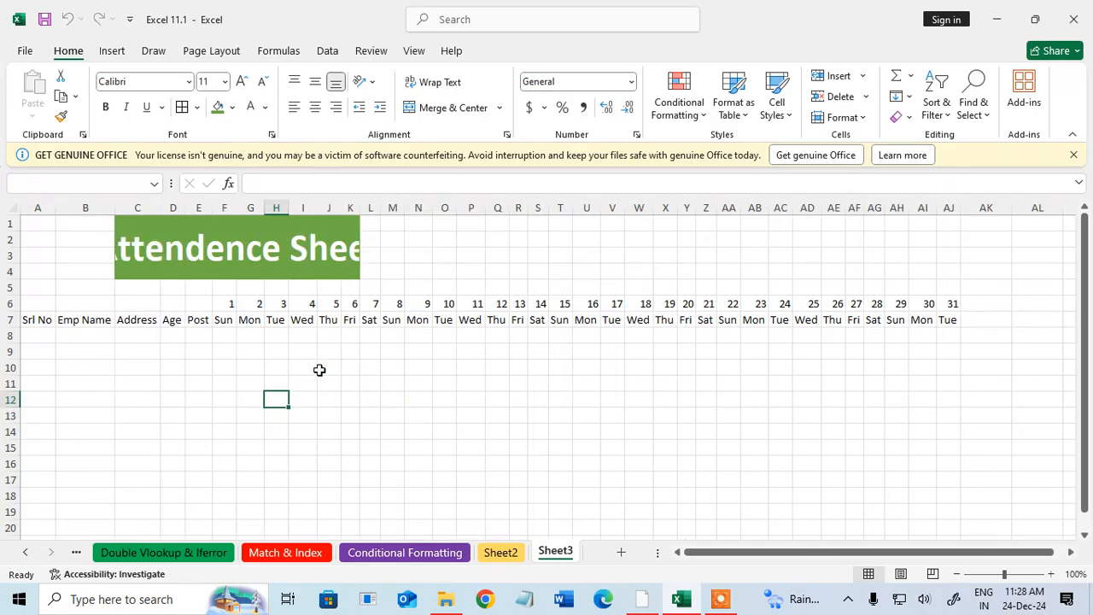
drag(36, 315, 914, 325)
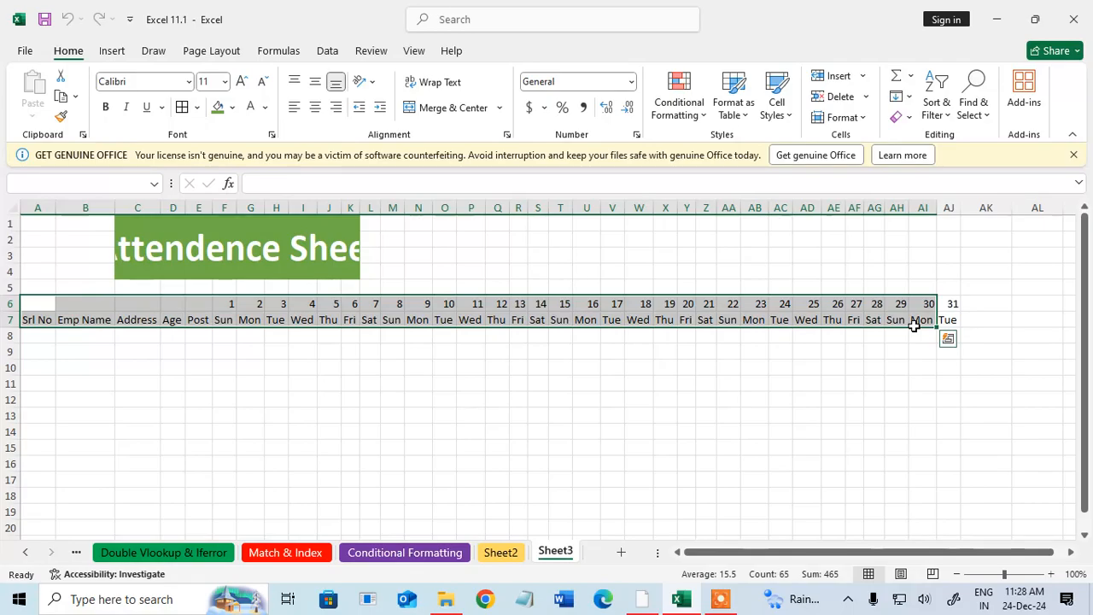
Step: Test the column auto-fit by entering 1 in AK6 and the sample text uyguyfytdytdhytd in AL6
click(989, 308)
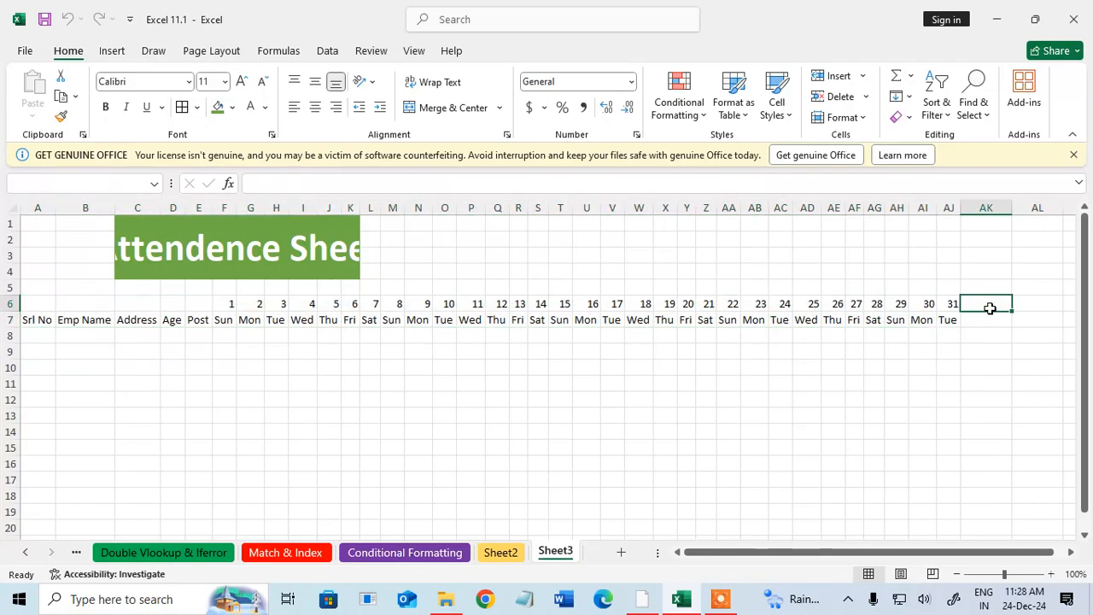
text(1)
key(Return)
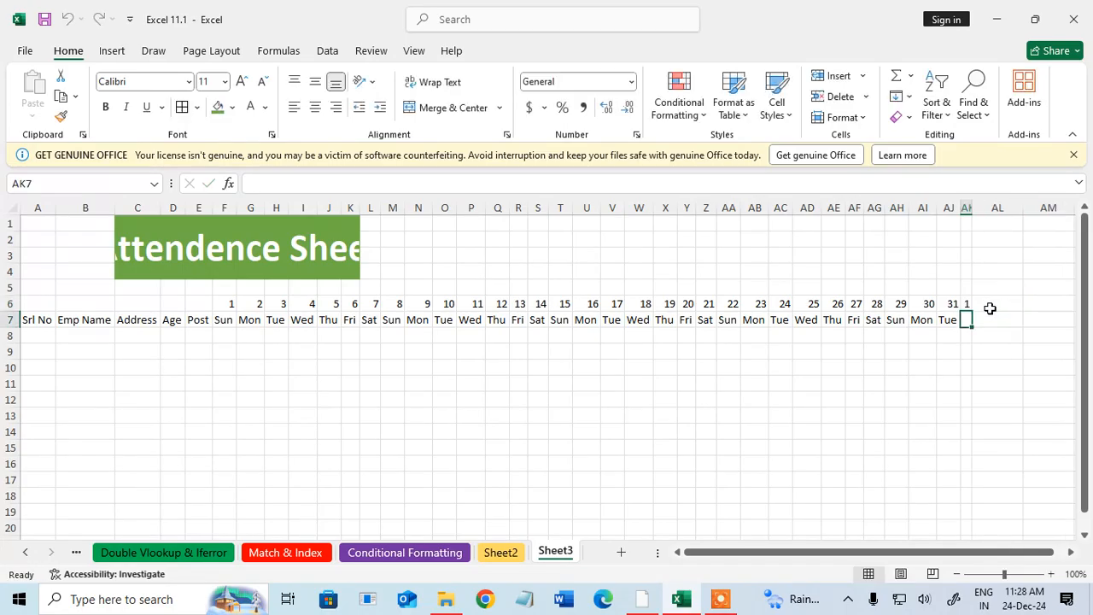
click(969, 303)
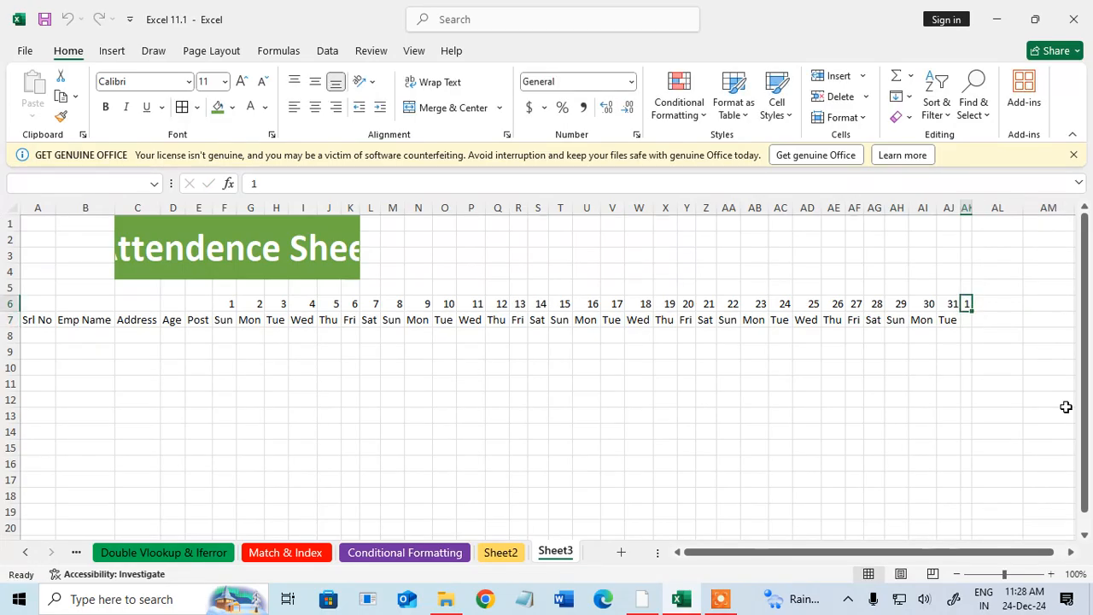
click(1001, 289)
click(991, 307)
text(uygu)
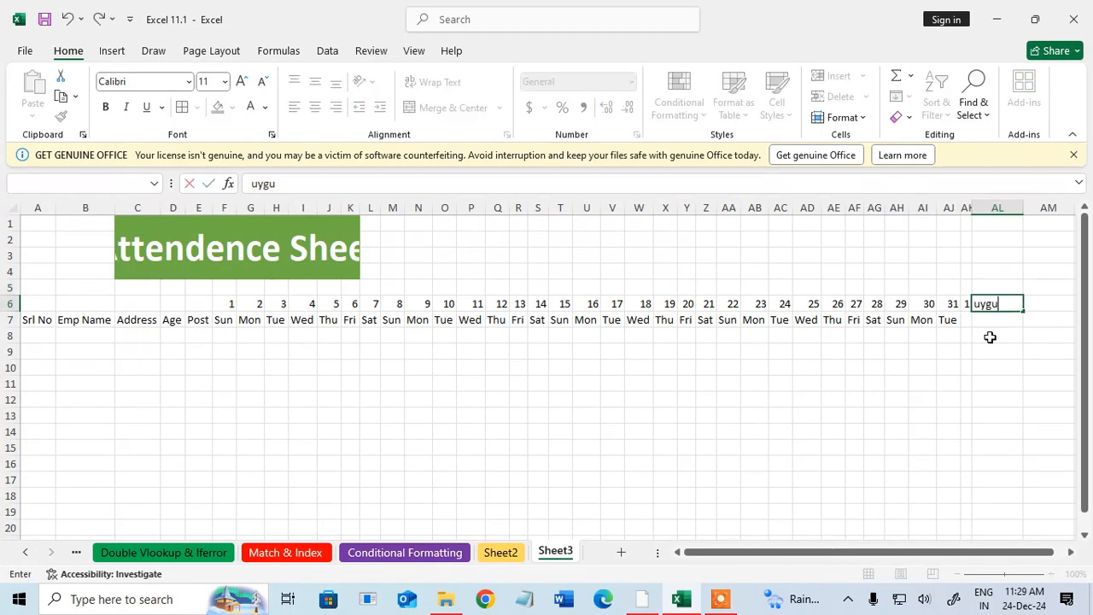
text(yfytdytdhytd)
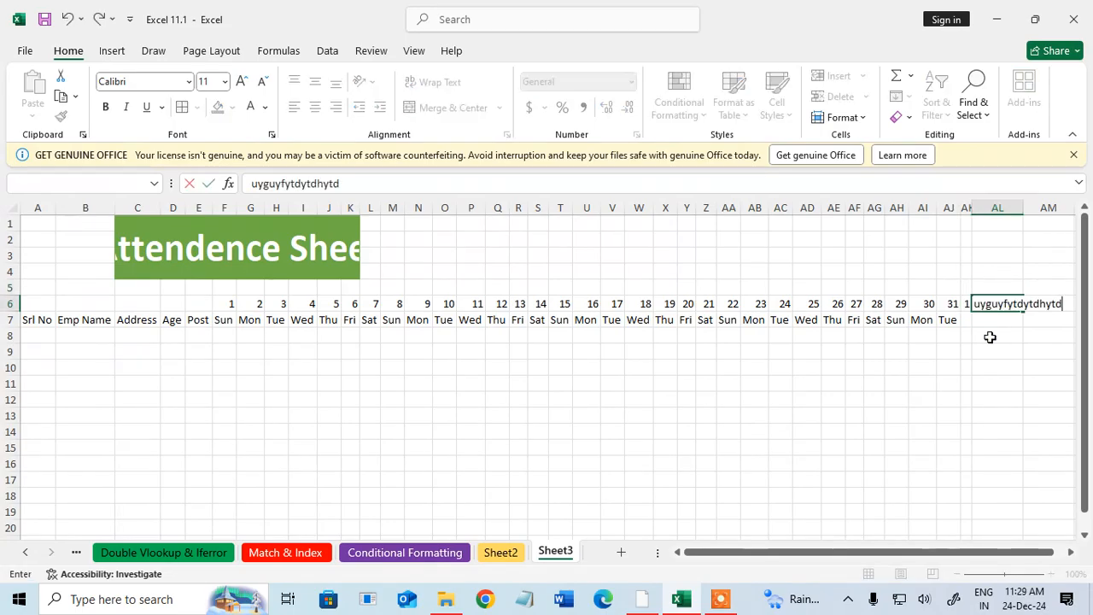
key(Return)
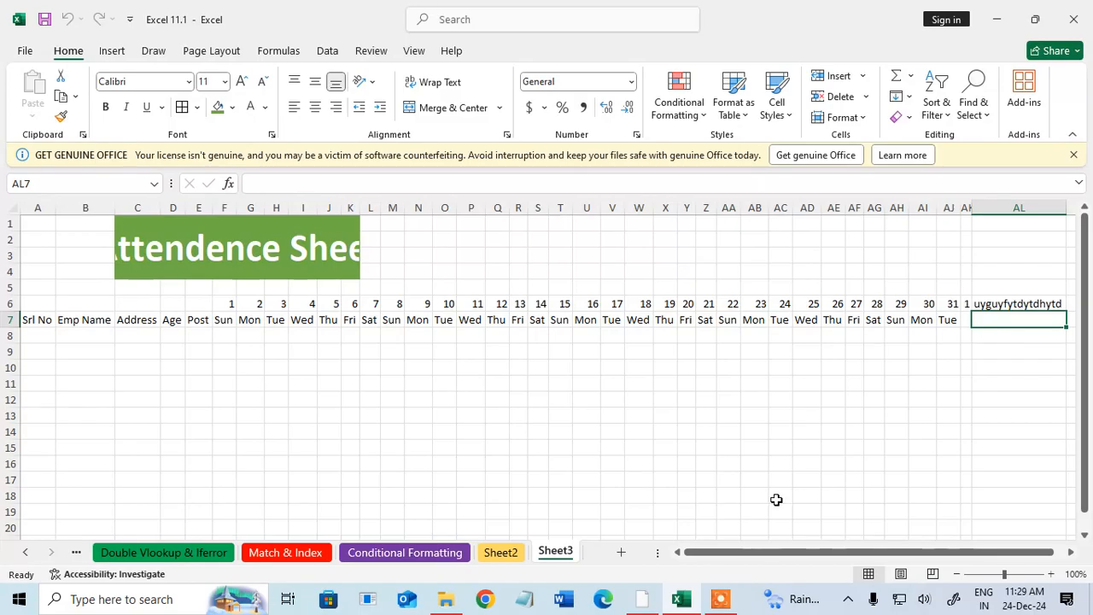
Step: Open the VBA code of Sheet3 again to review the auto-fit event procedure
right_click(555, 552)
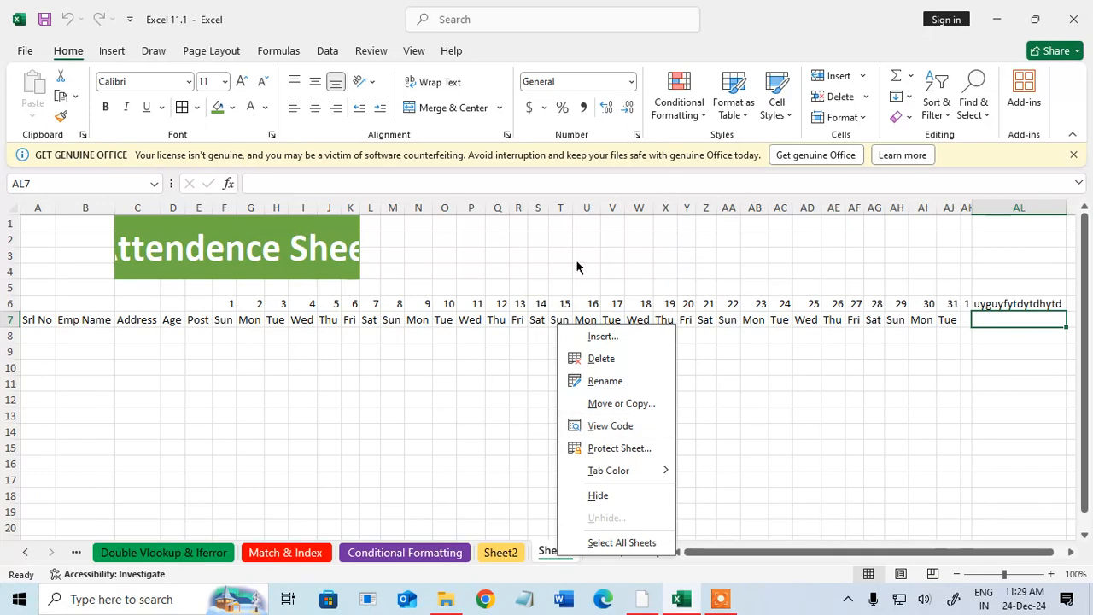
click(608, 403)
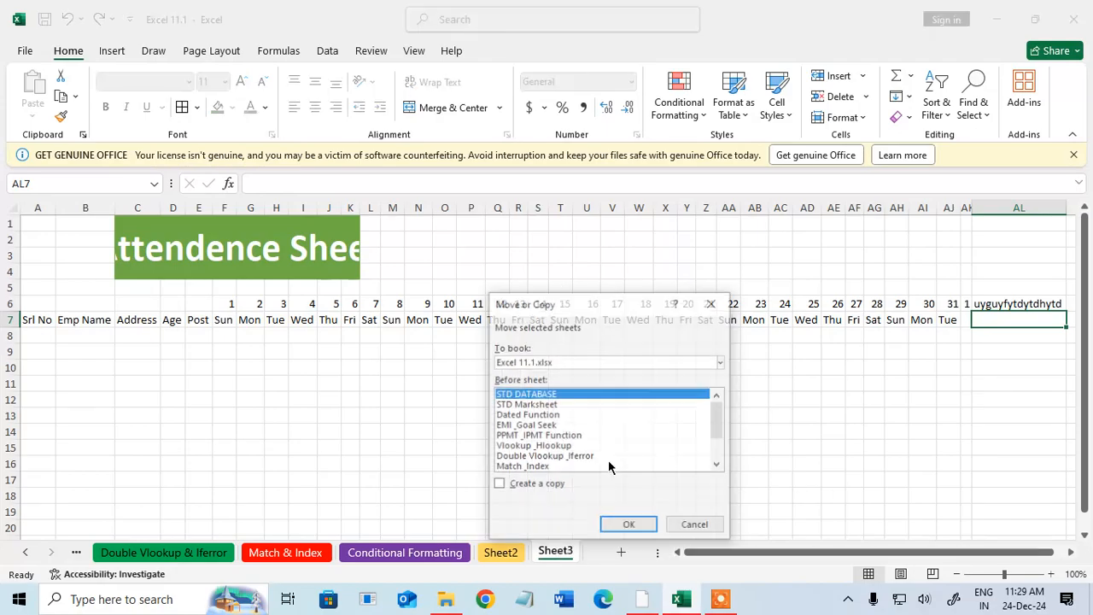
click(693, 527)
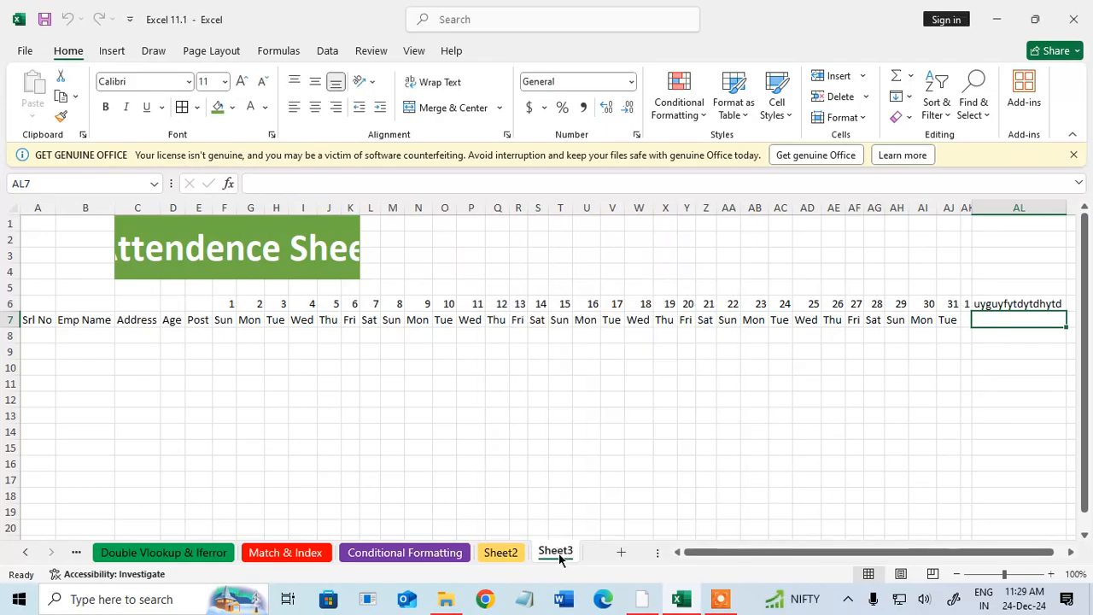
right_click(559, 553)
click(626, 427)
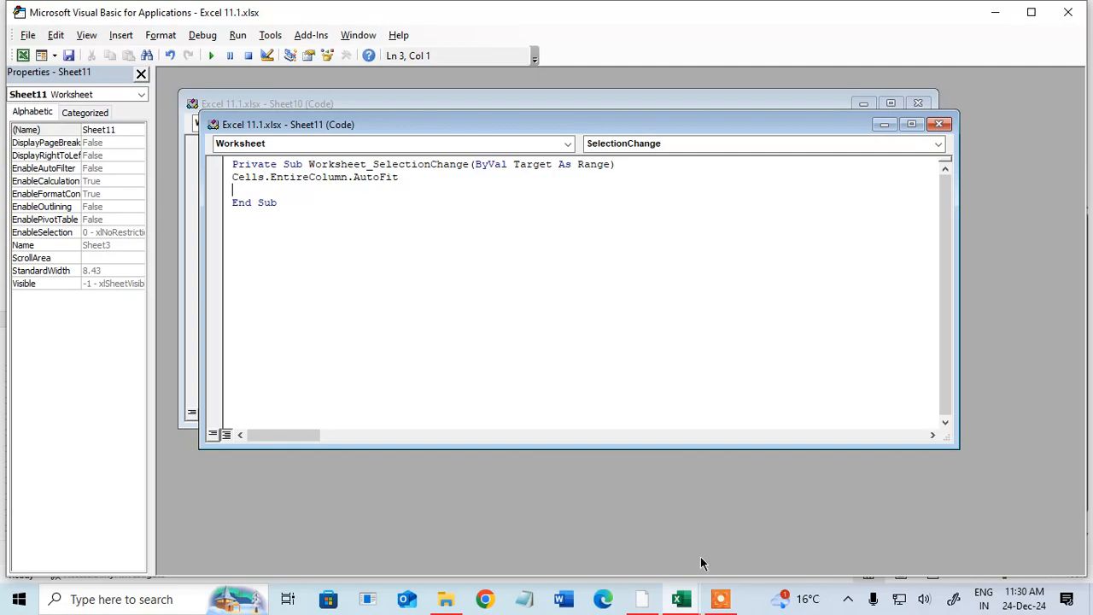
click(720, 598)
click(564, 572)
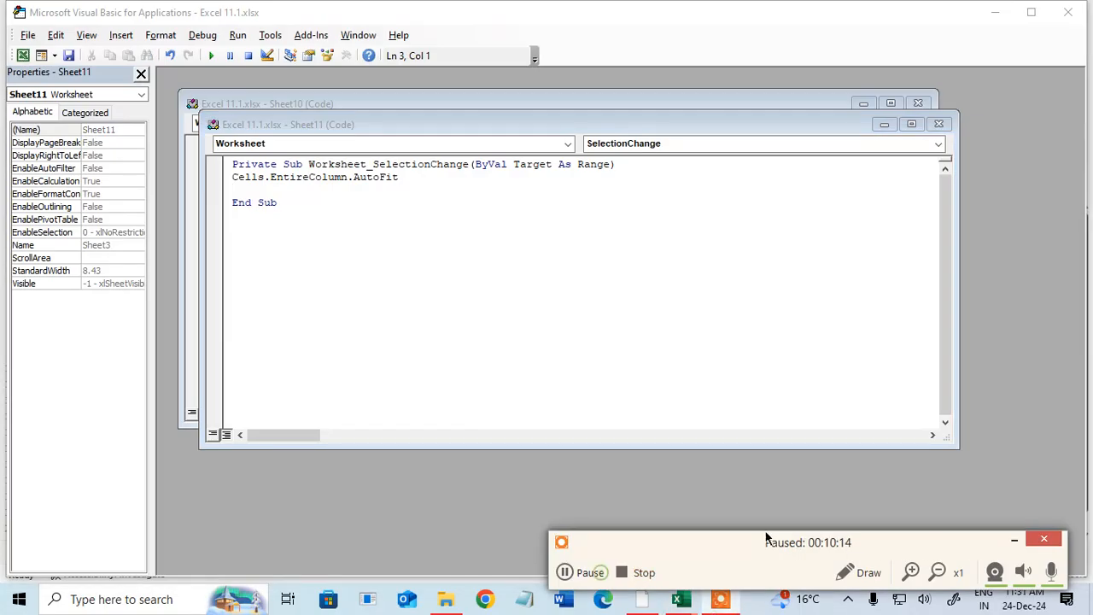
click(1014, 539)
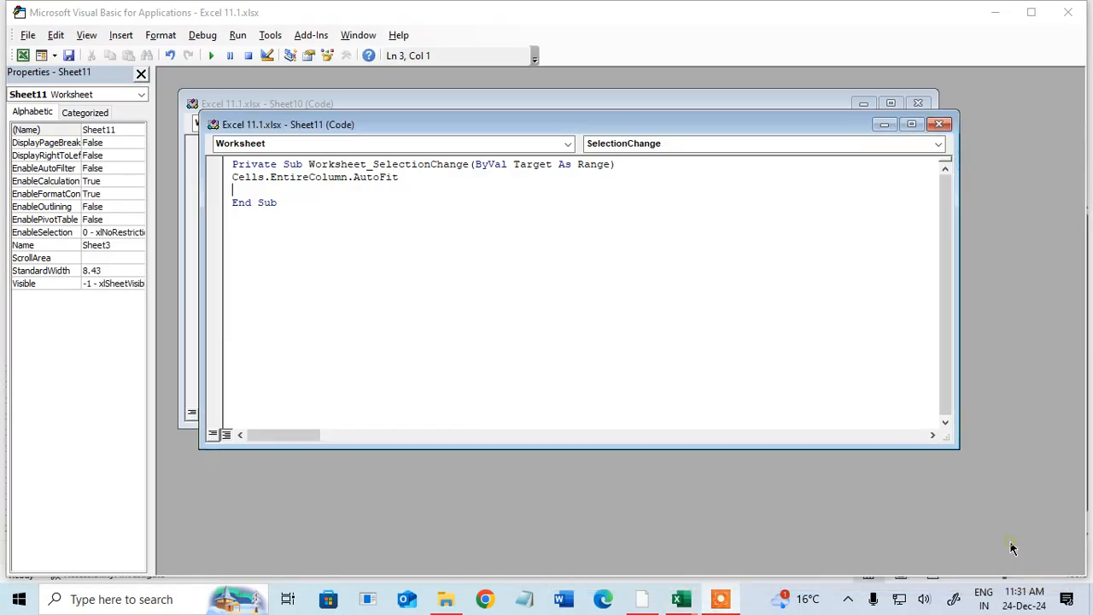
Step: Close the VBA editor and merge and center the Attendence Sheet title across A1:AJ4
click(1068, 12)
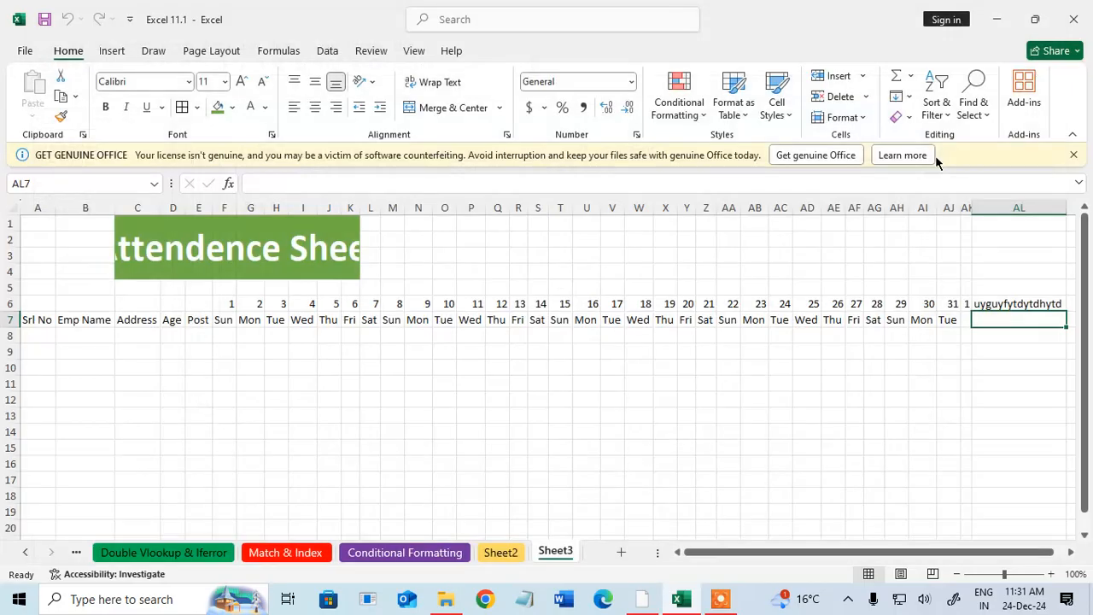
click(637, 371)
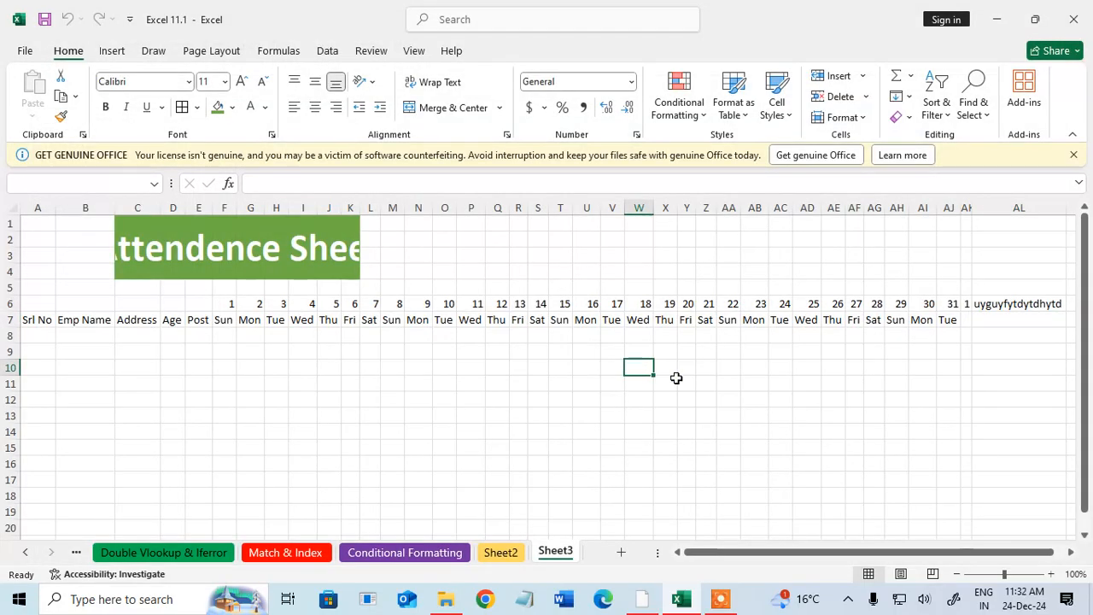
click(137, 258)
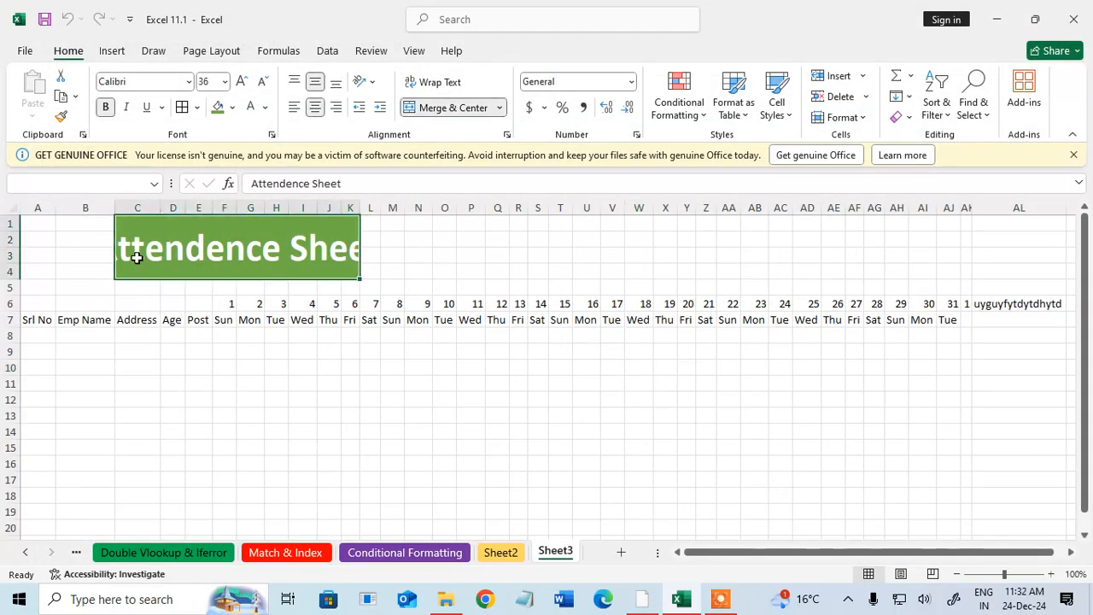
drag(137, 207, 347, 199)
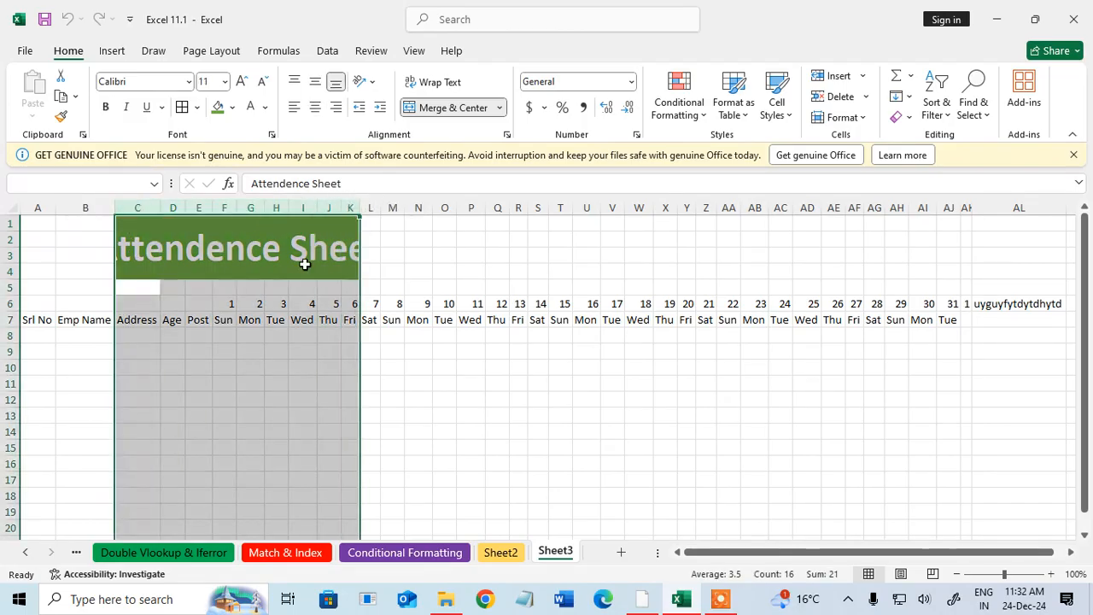
click(233, 247)
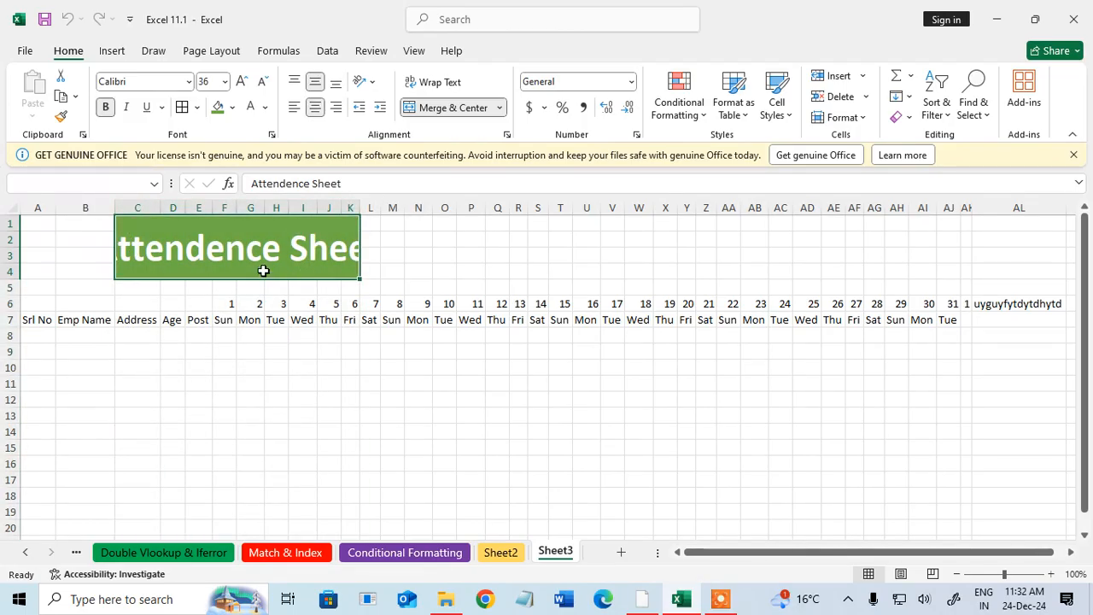
drag(42, 225, 957, 255)
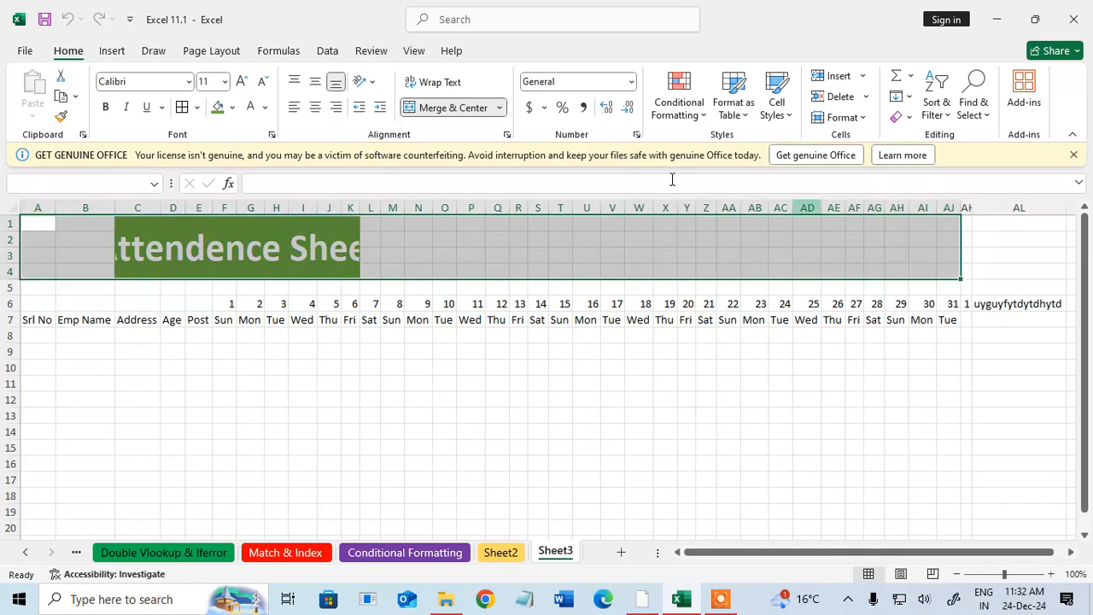
click(446, 107)
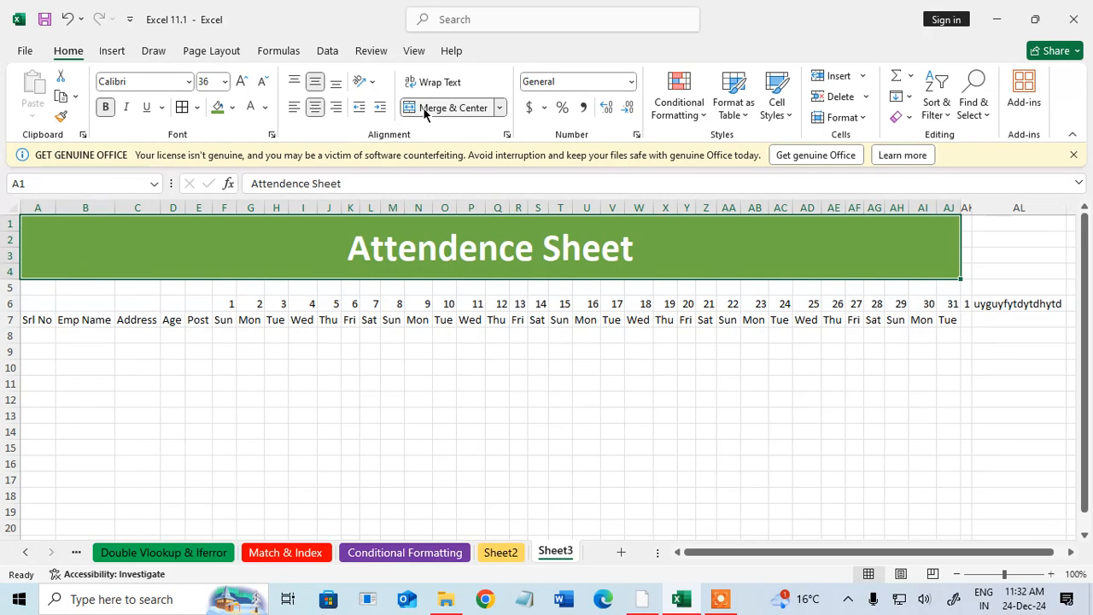
click(439, 361)
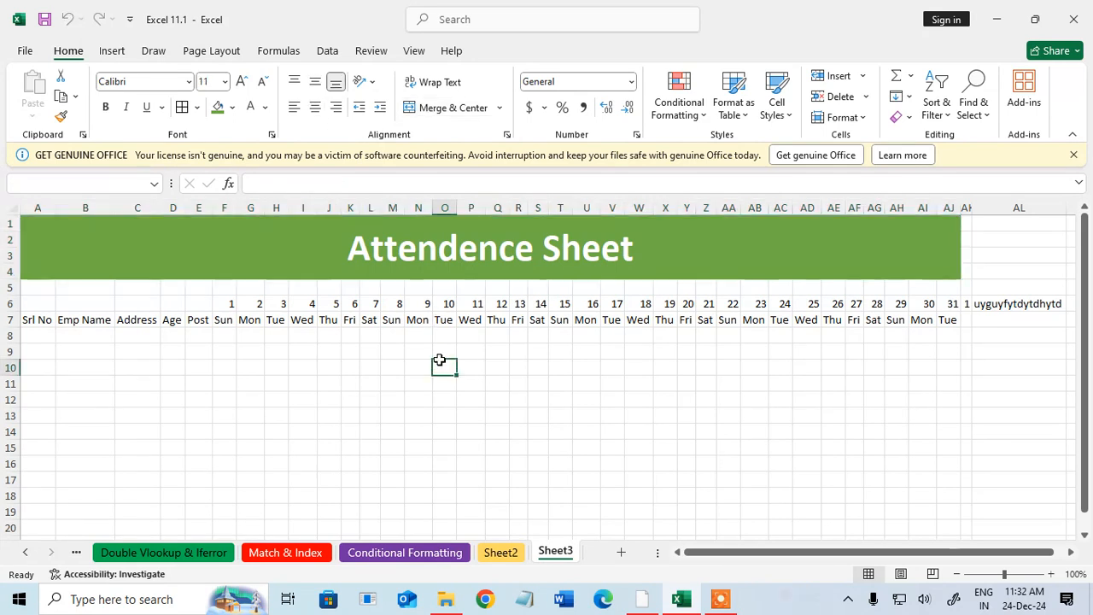
Step: Clear the test entries from cells AK6:AL6
drag(45, 311, 1013, 302)
key(Delete)
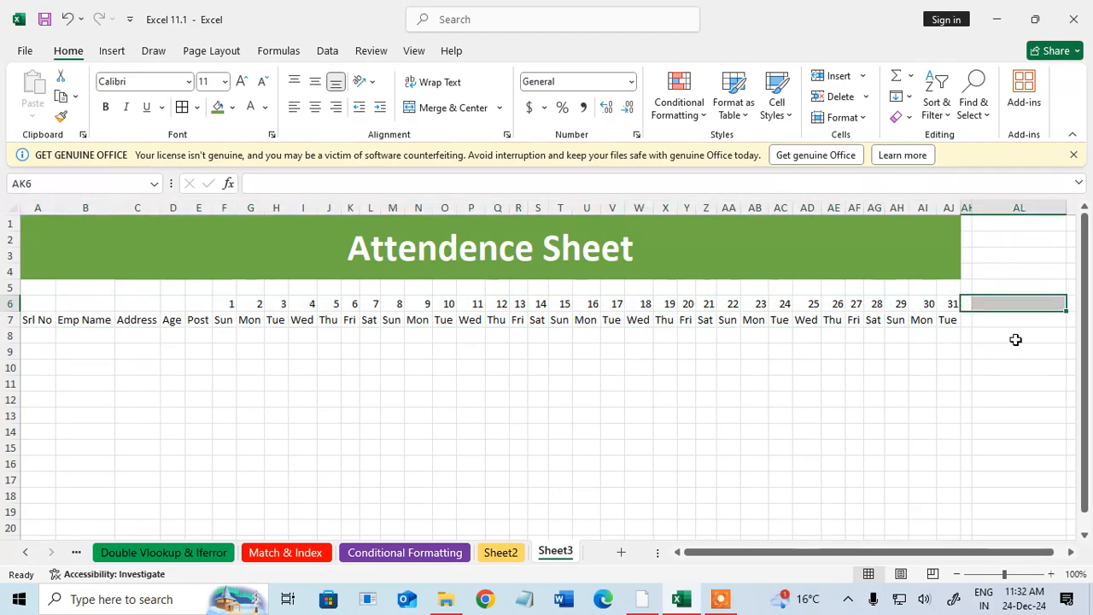
click(1016, 336)
click(966, 304)
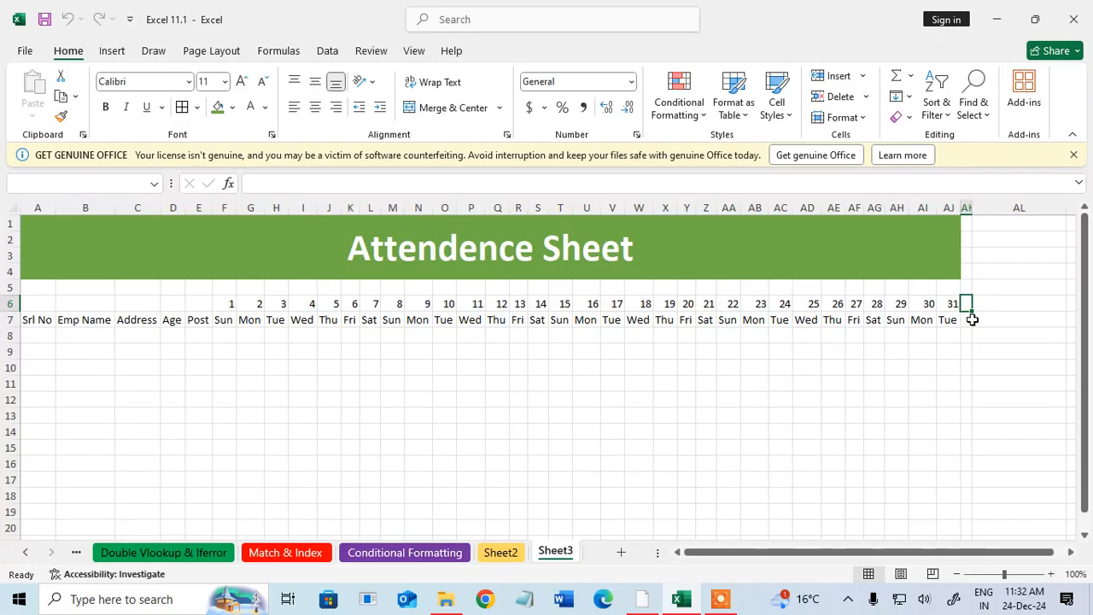
Step: Enter the header Persent Day in AK7, after the last weekday
click(968, 319)
text(Pe)
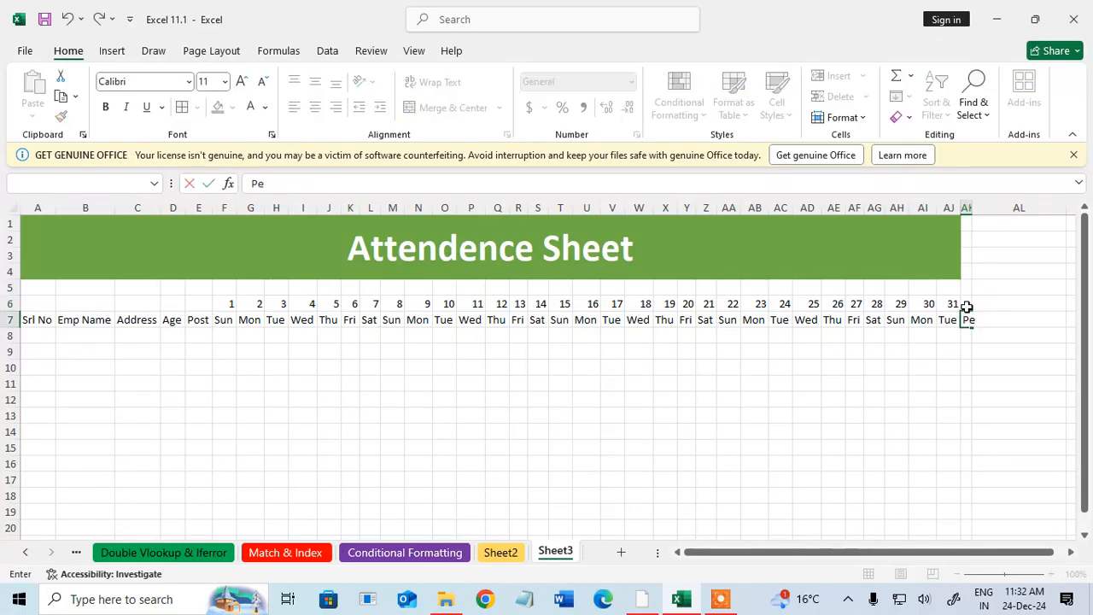
text(rsent)
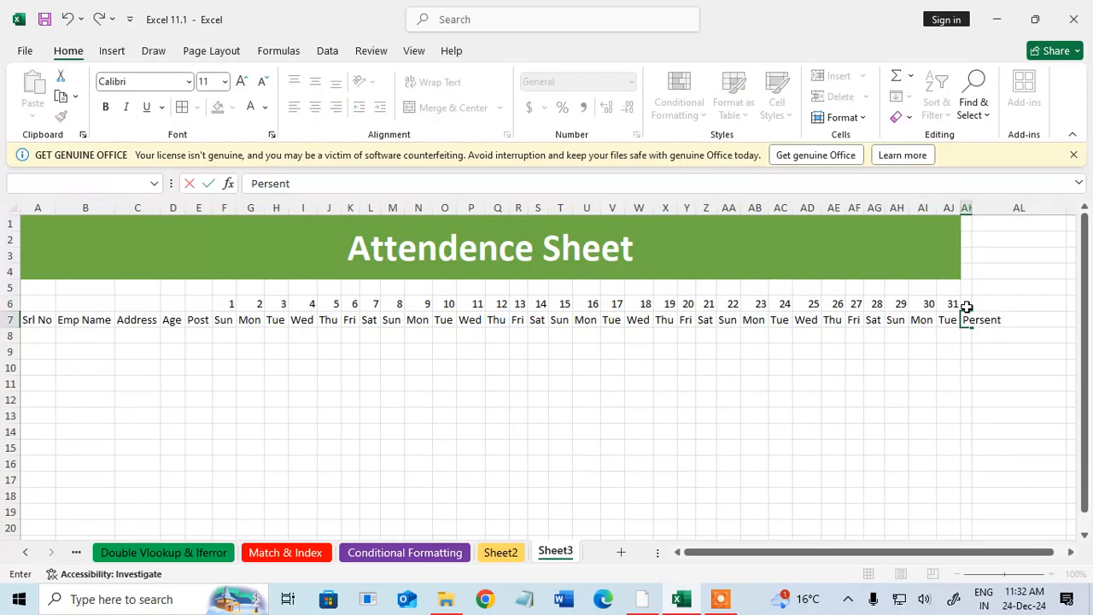
text( Day)
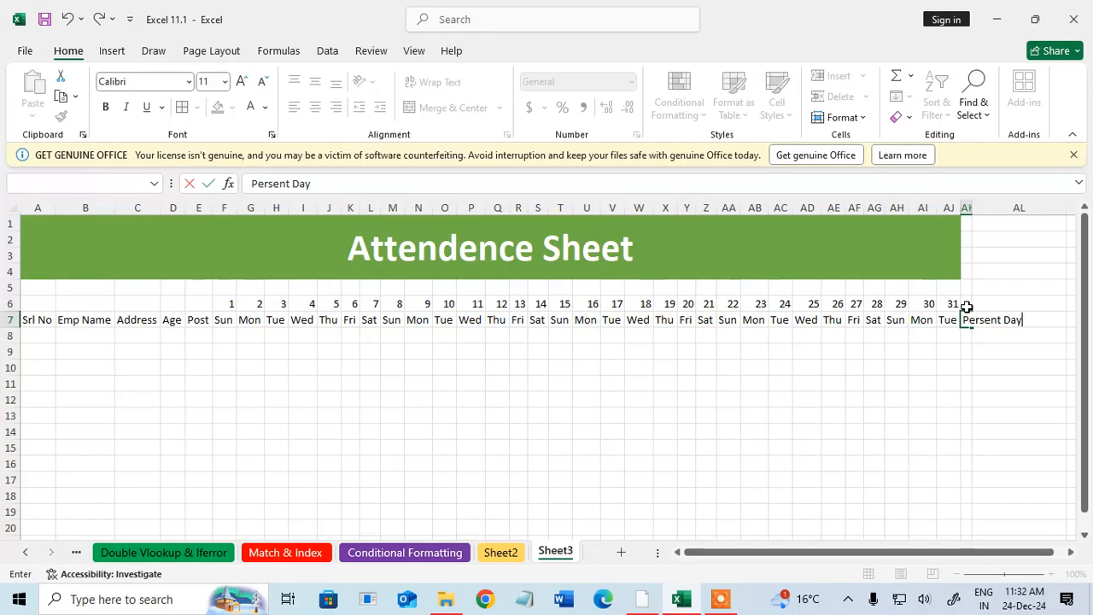
key(Return)
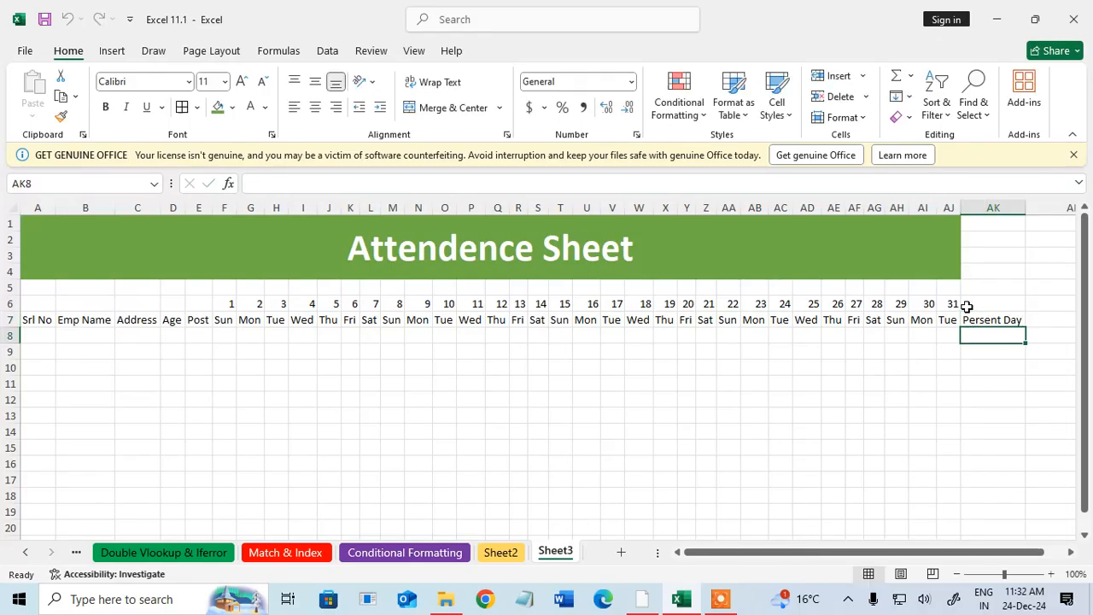
Step: Enter the headers Absent Day in AL7 and Leave Day in AM7, after Persent Day
click(1058, 313)
click(1073, 553)
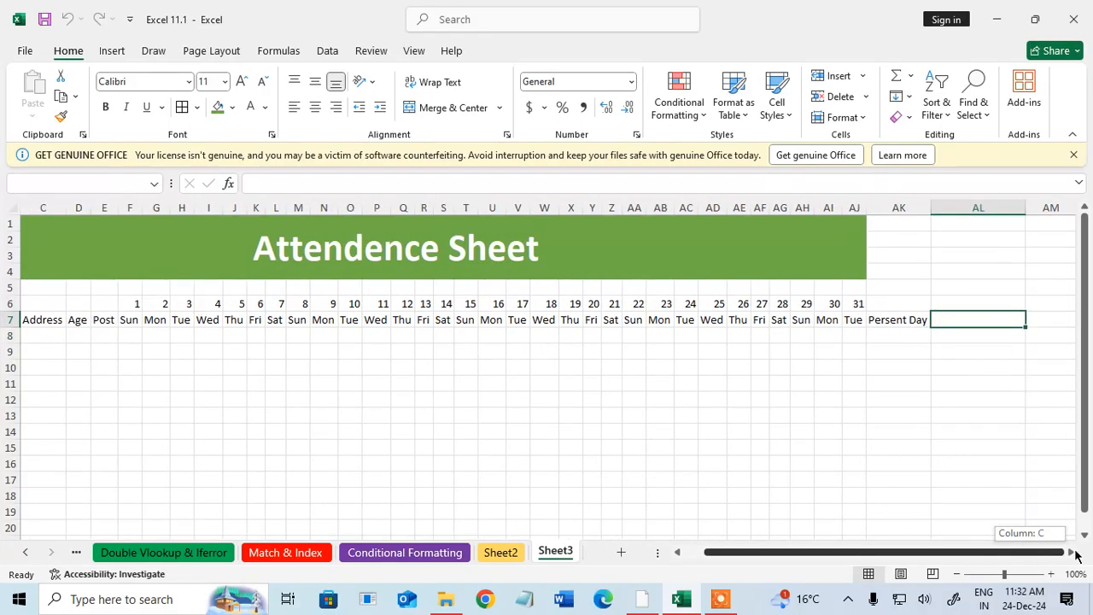
text(A)
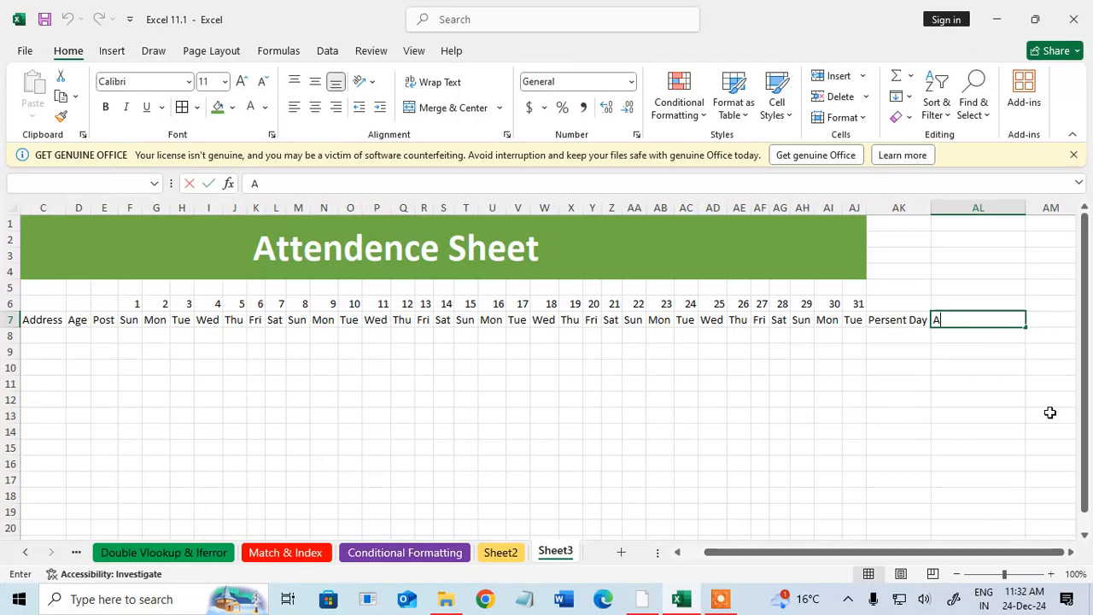
text(bsent Day)
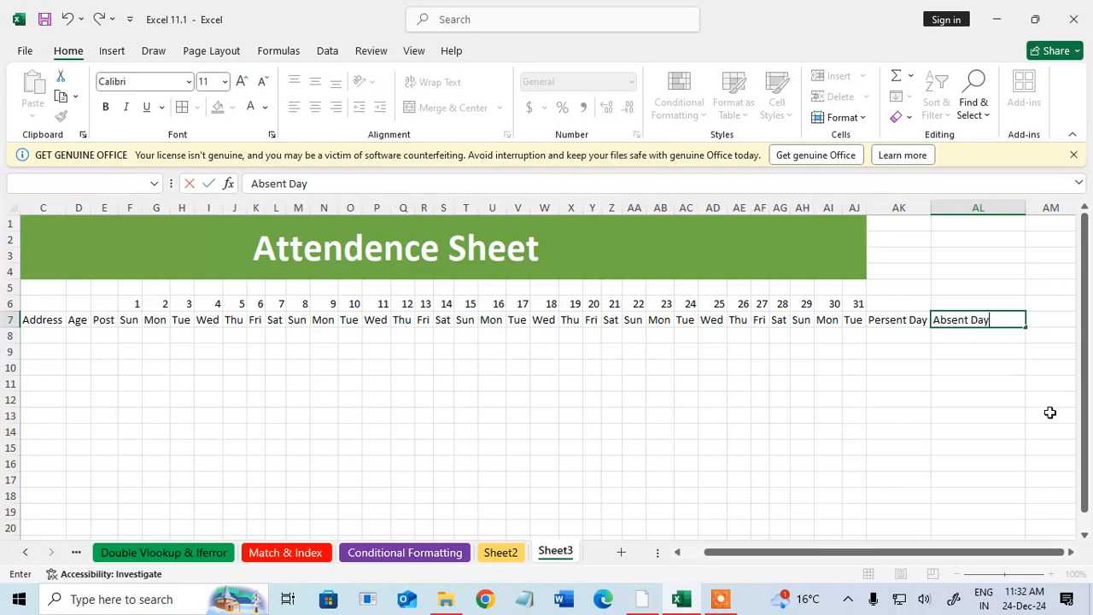
key(Tab)
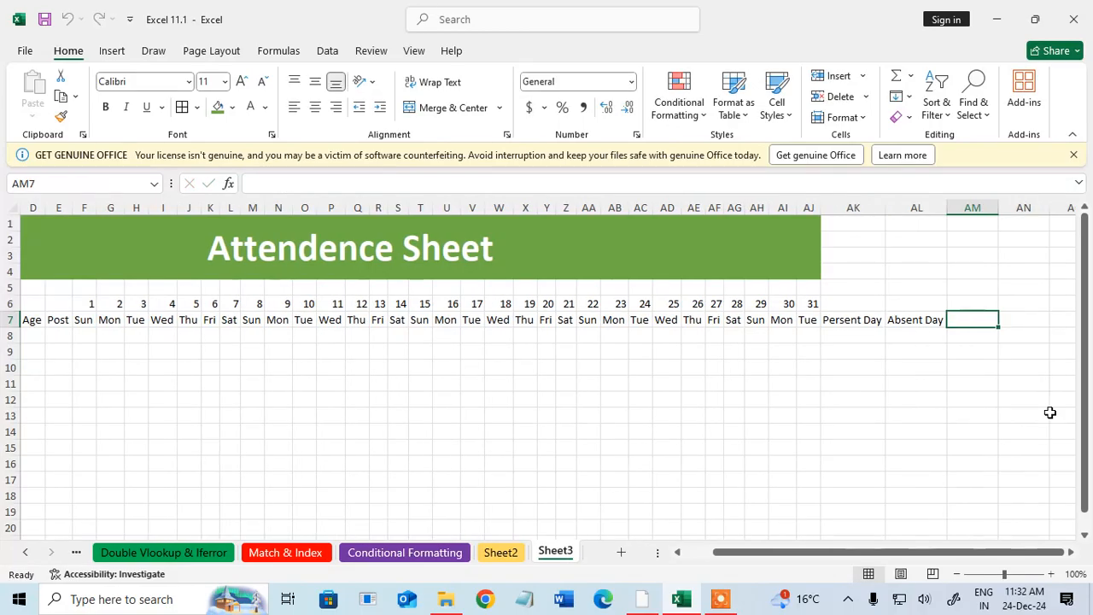
text(Leave Day)
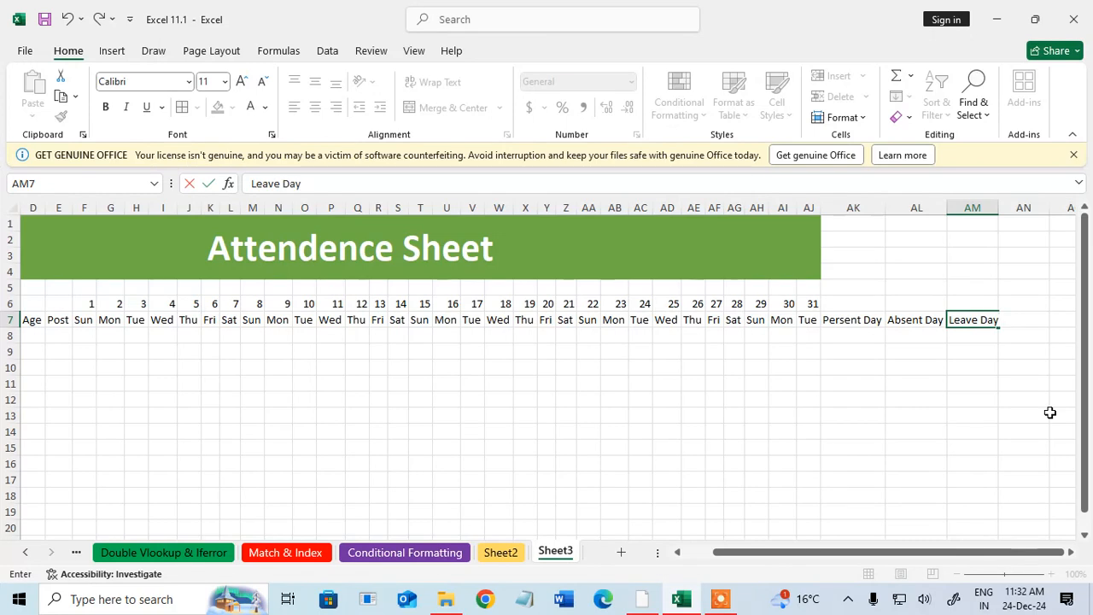
key(Tab)
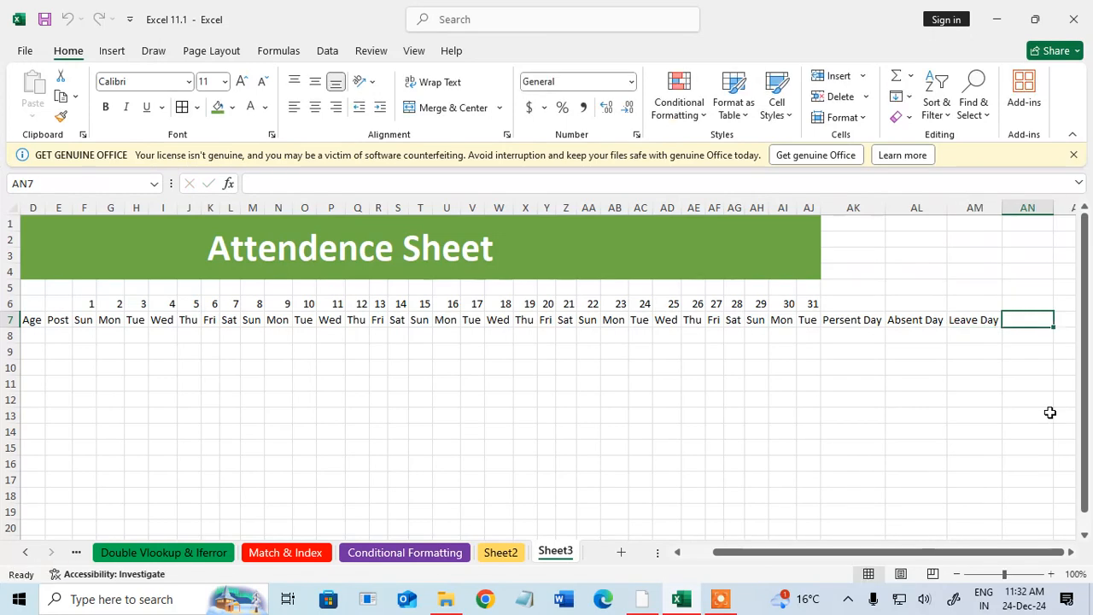
Step: Enter the headers Working Day in AN7 and Holiday in AO7
text(Working)
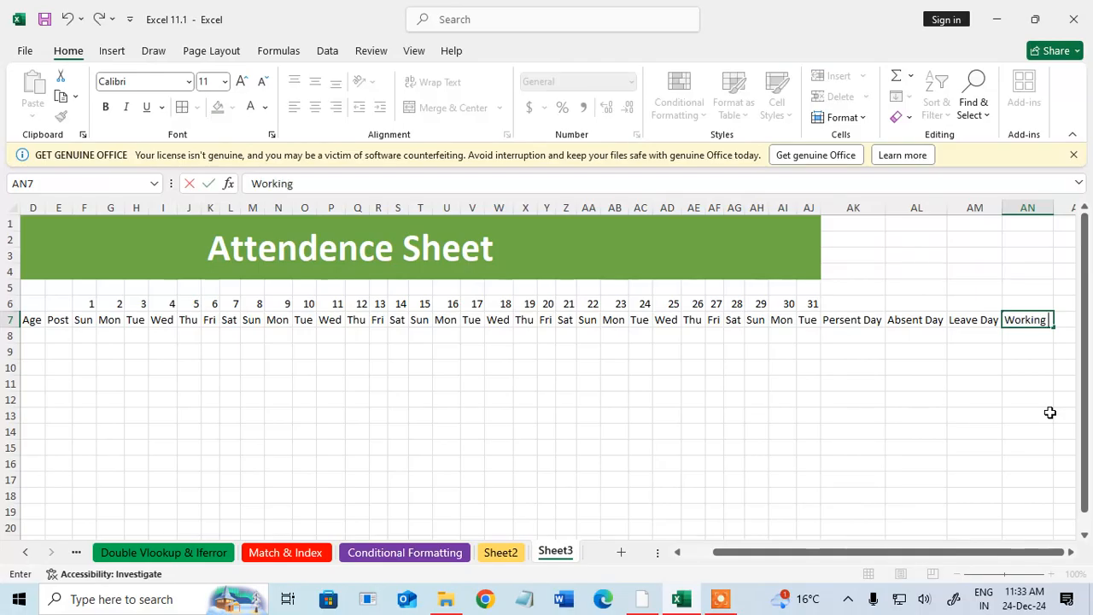
text( Day)
key(Tab)
text(H)
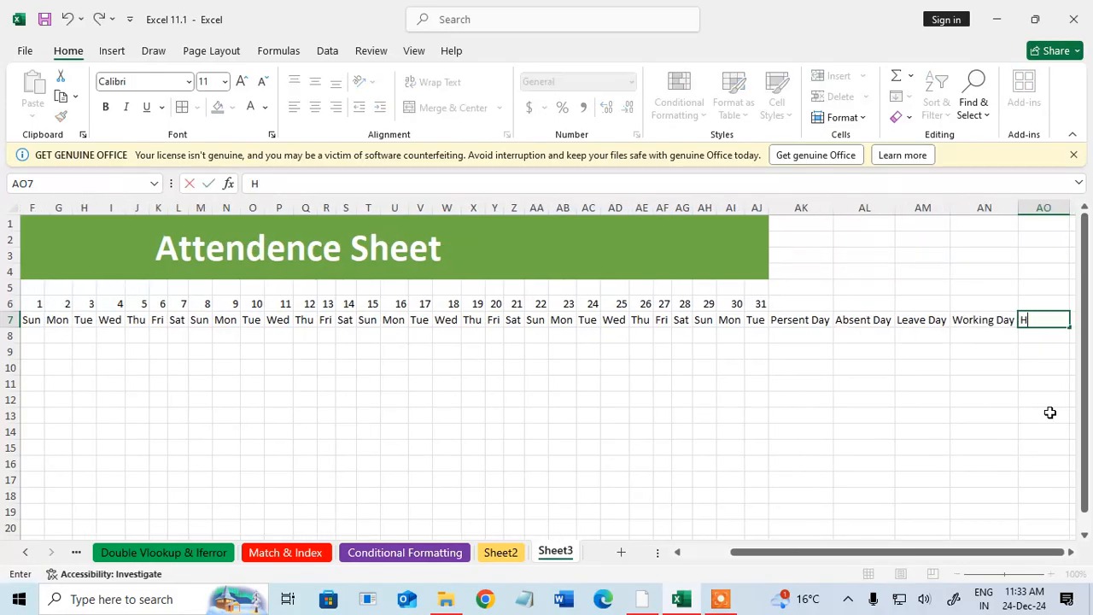
text(oliday)
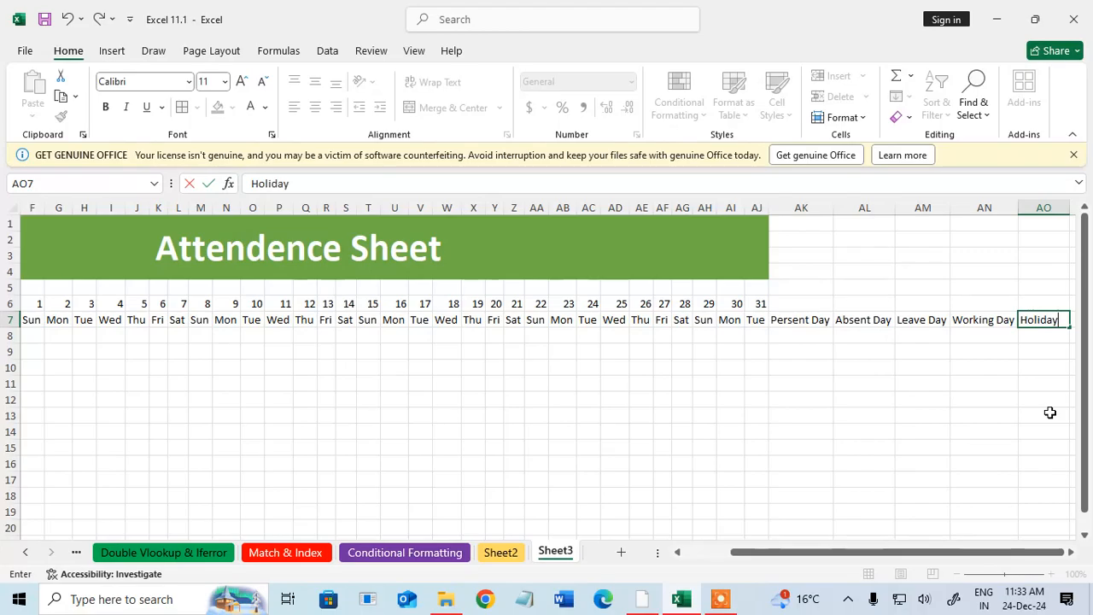
key(Return)
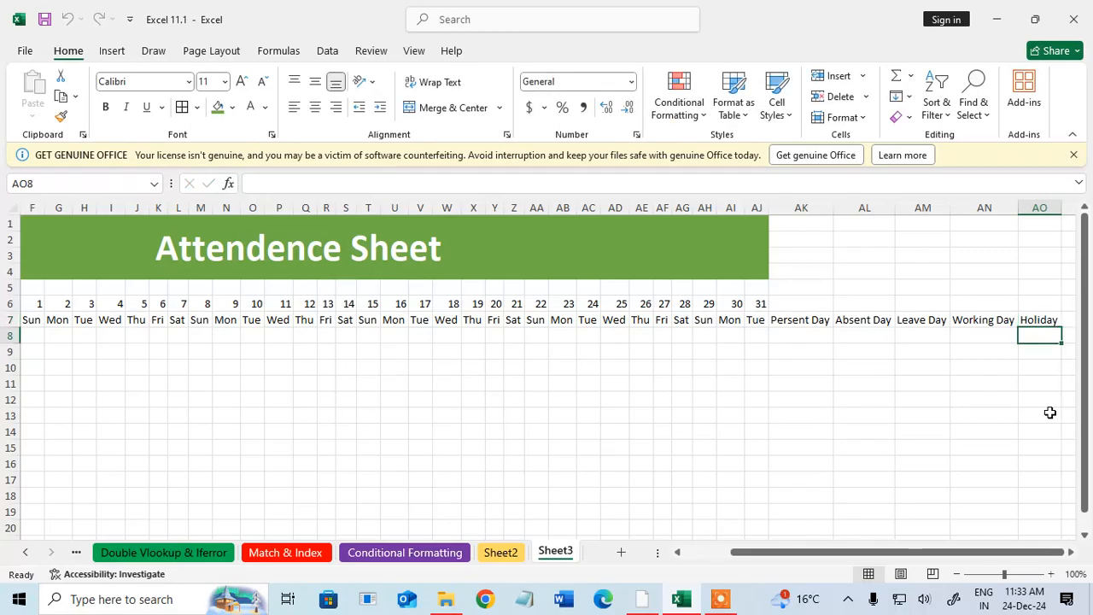
Step: Examine the row 7 headers with their columns, from Srl No through the weekdays to Holiday
click(1047, 316)
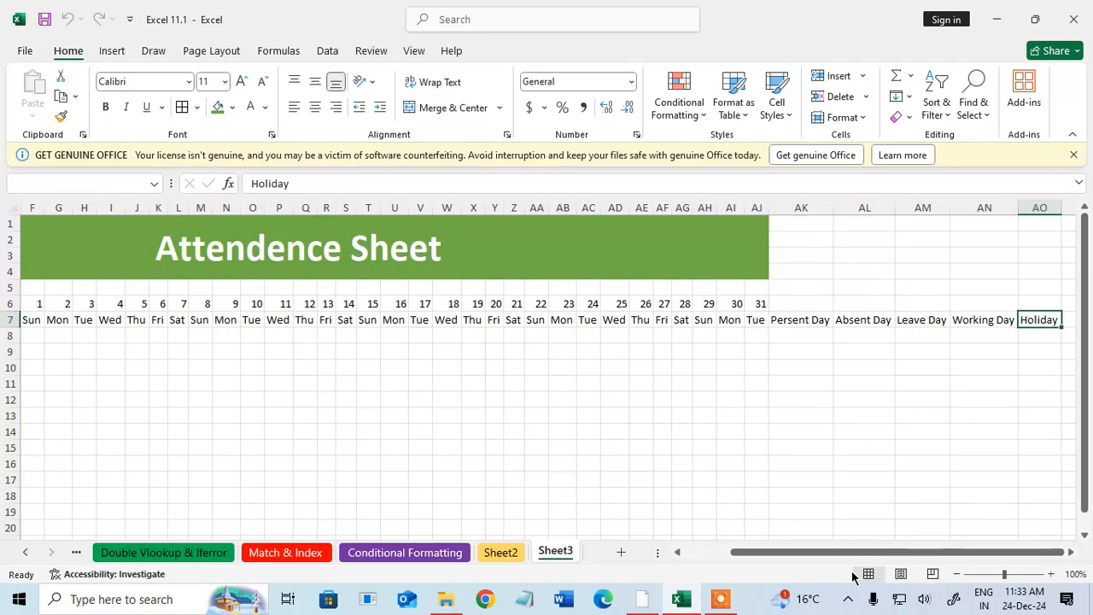
drag(823, 555, 740, 556)
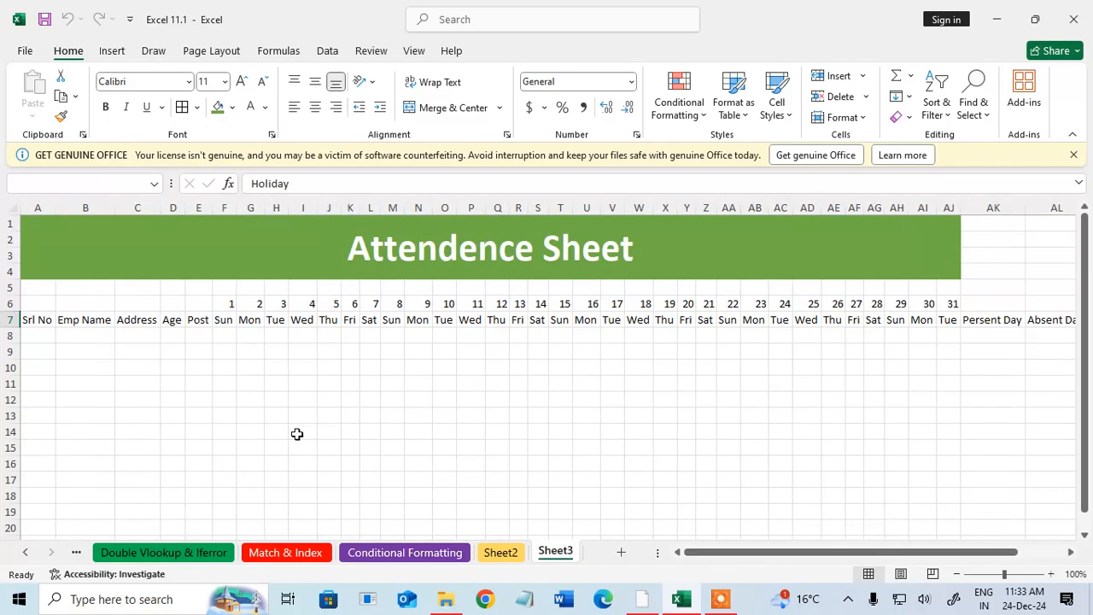
drag(40, 325, 54, 443)
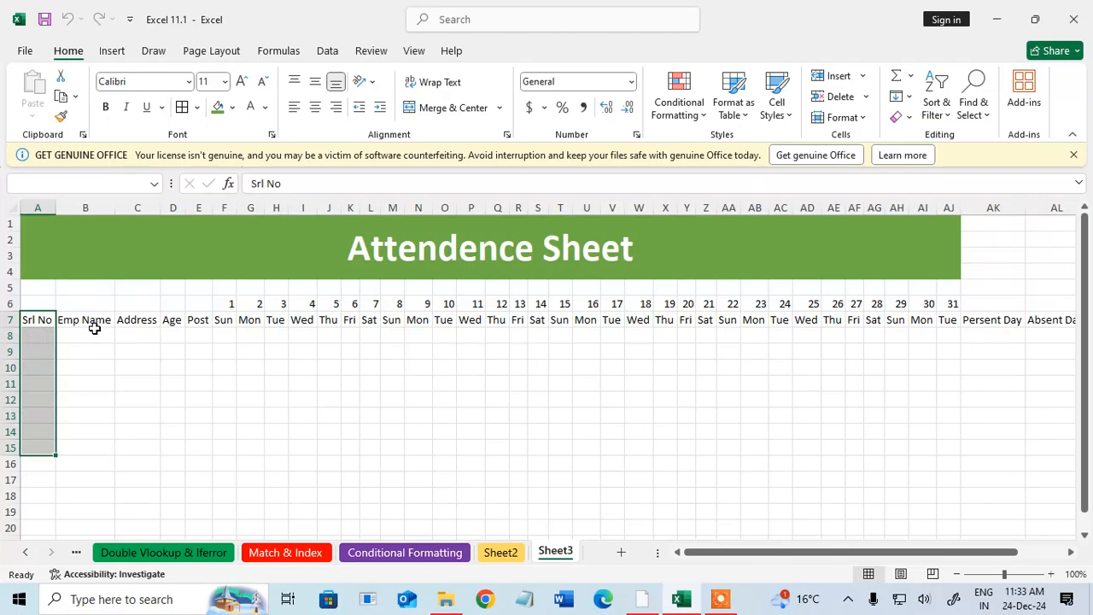
drag(92, 325, 85, 448)
drag(142, 320, 152, 453)
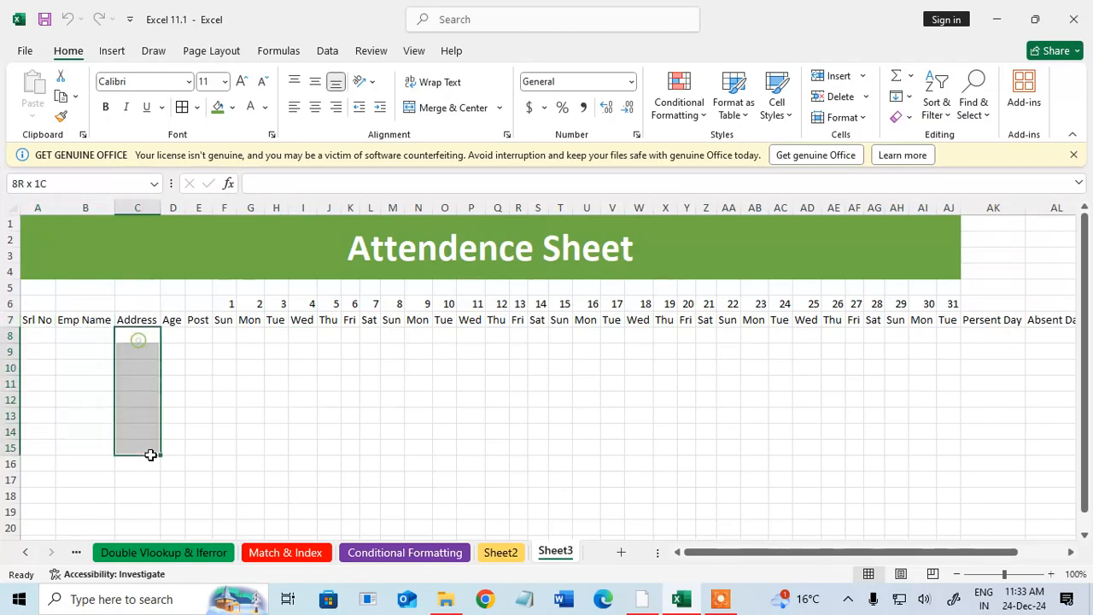
drag(174, 320, 166, 464)
drag(197, 321, 199, 478)
drag(224, 325, 943, 327)
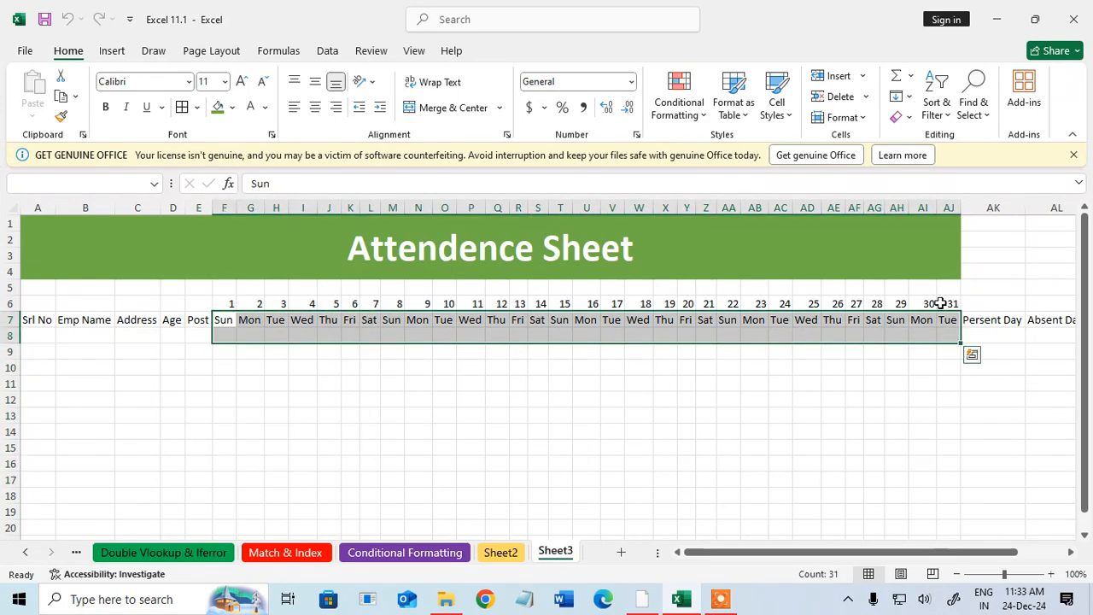
drag(927, 553, 1034, 557)
click(802, 334)
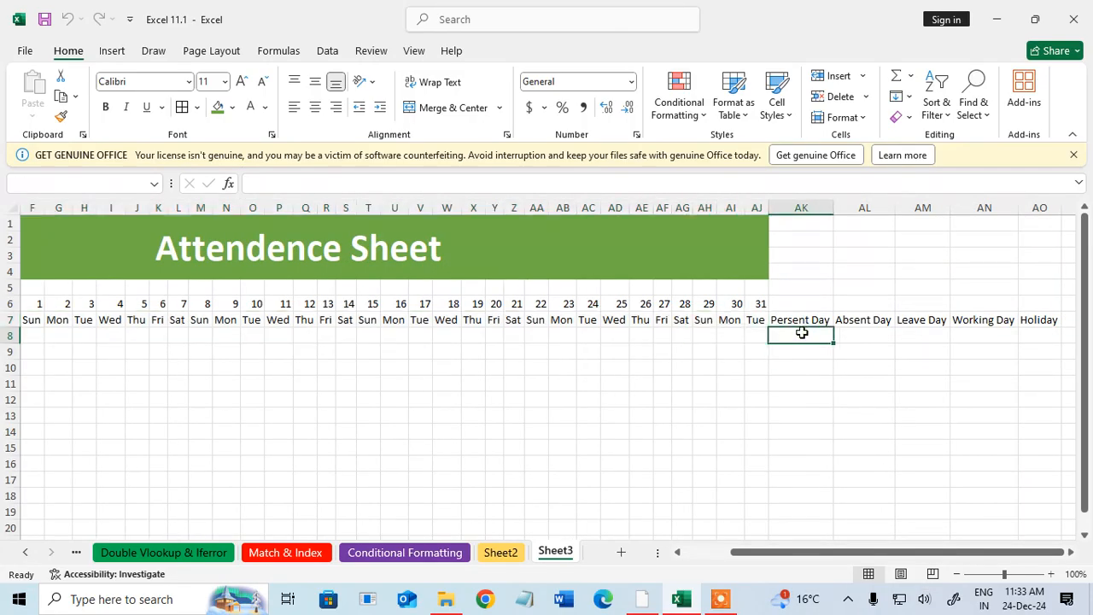
click(859, 333)
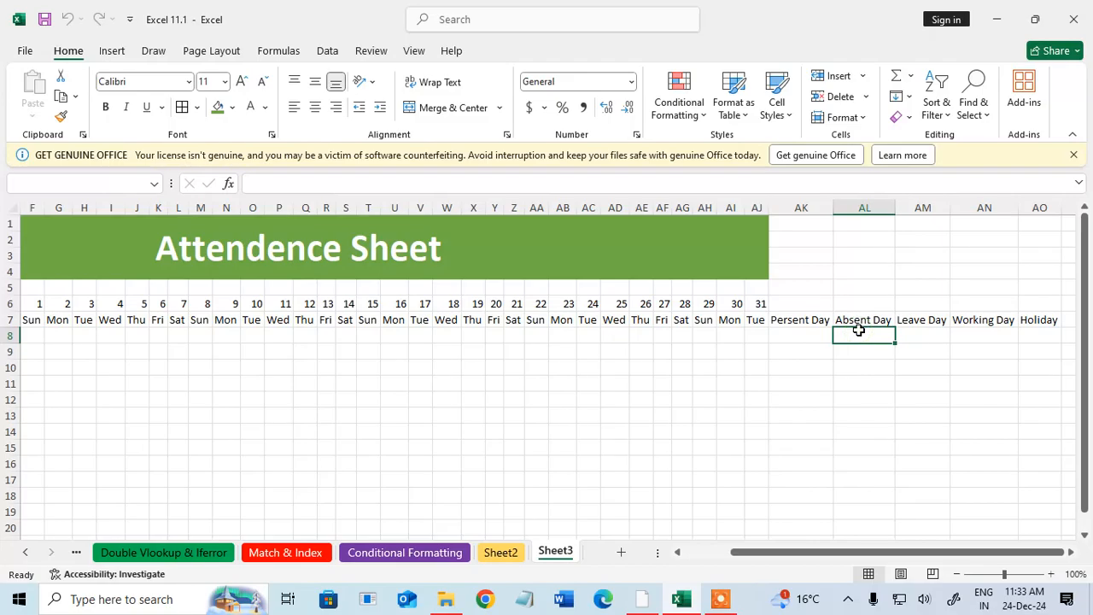
click(928, 332)
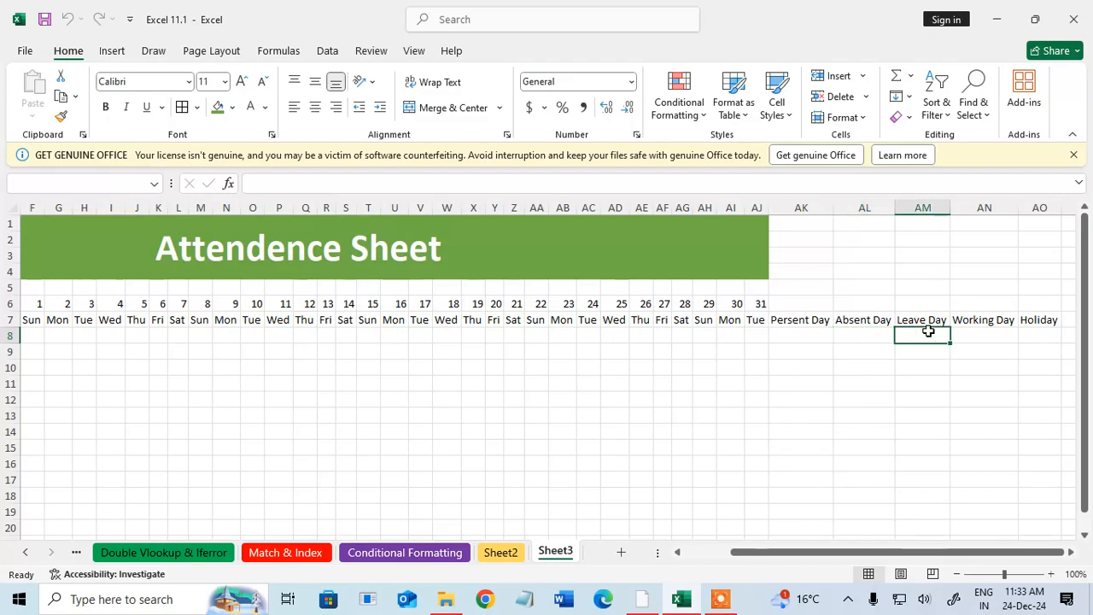
click(976, 334)
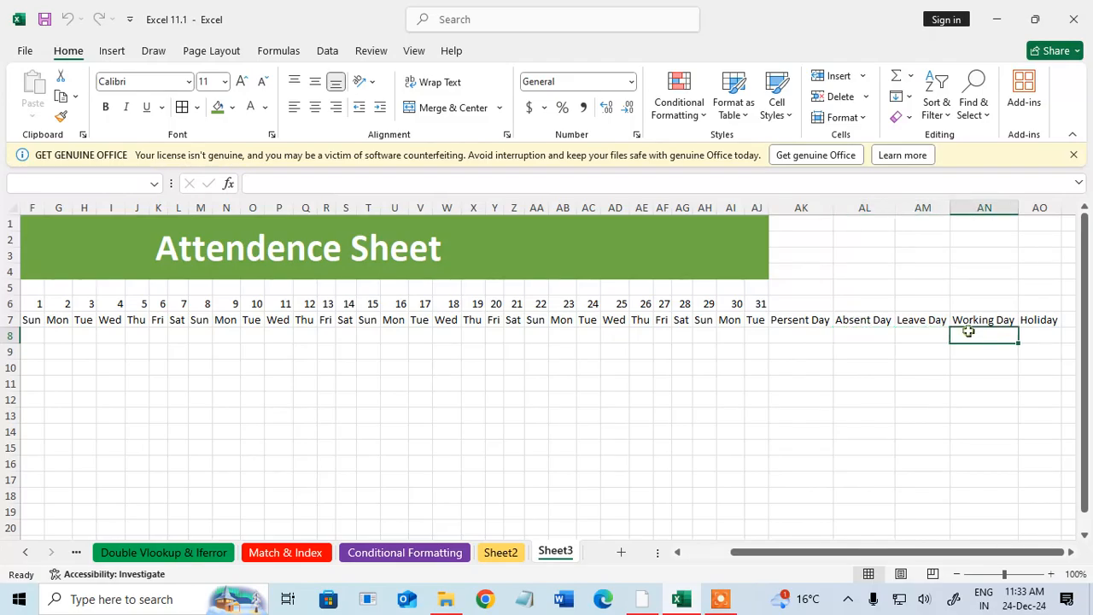
click(1042, 340)
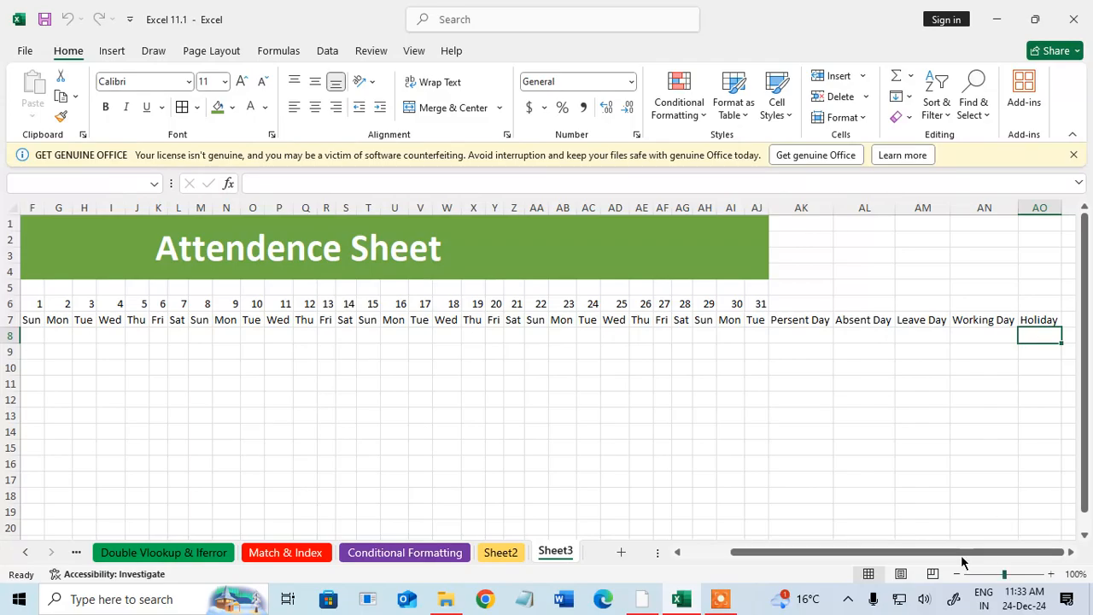
Step: Make the date and header rows bold across A6:AO7
drag(961, 553, 759, 553)
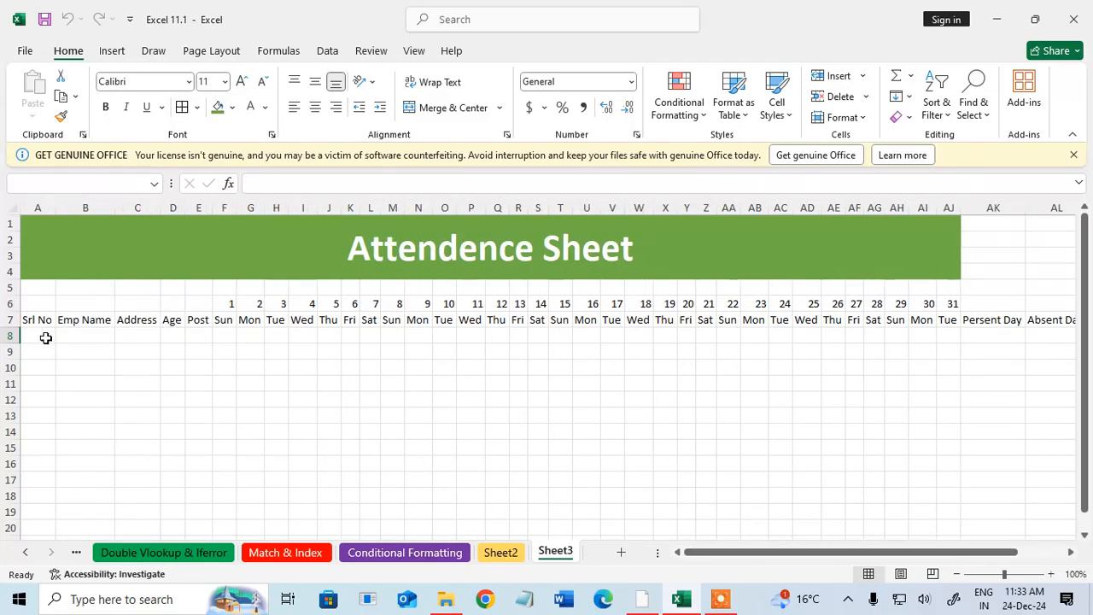
drag(39, 302, 1038, 321)
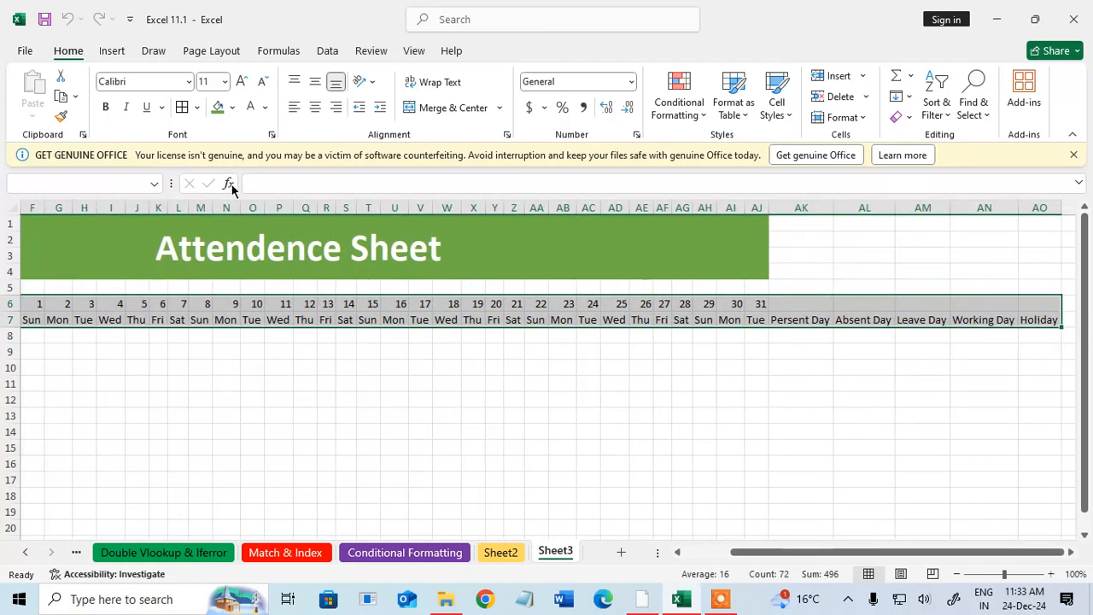
click(106, 107)
click(322, 432)
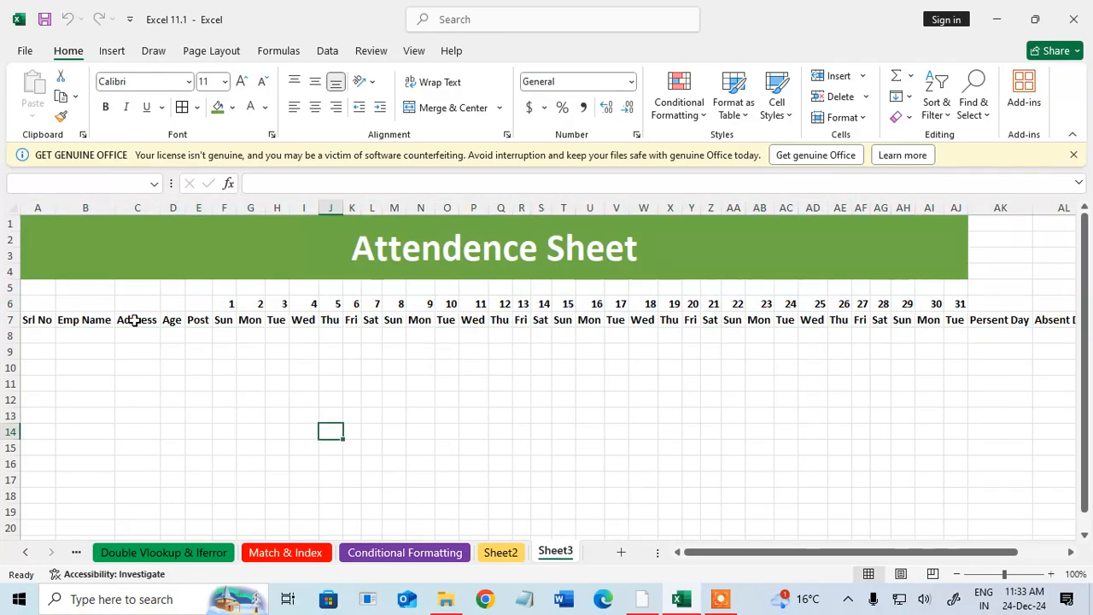
Step: Number the Srl No column from 1 to 10 in A8:A17 by entering 1 and 2 and filling the series
click(37, 334)
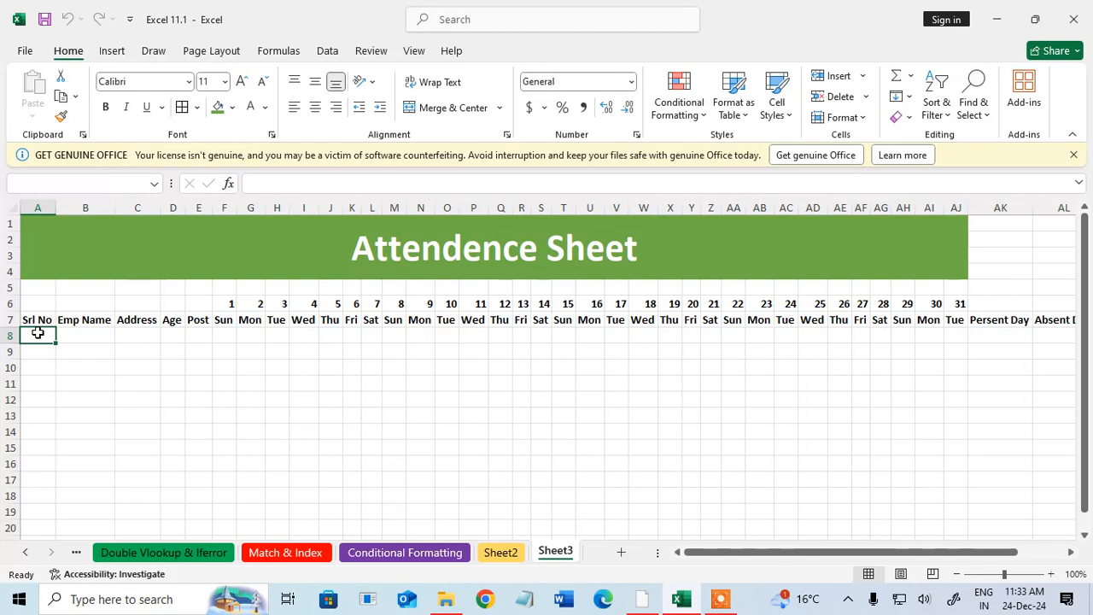
text(1)
key(Return)
text(2)
key(Return)
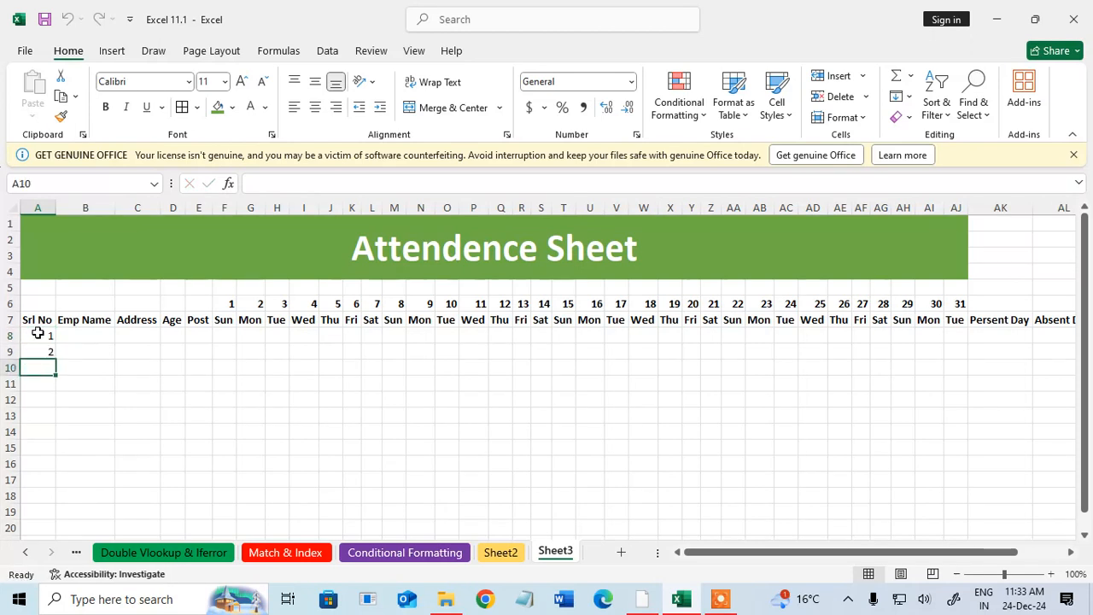
drag(37, 334, 53, 483)
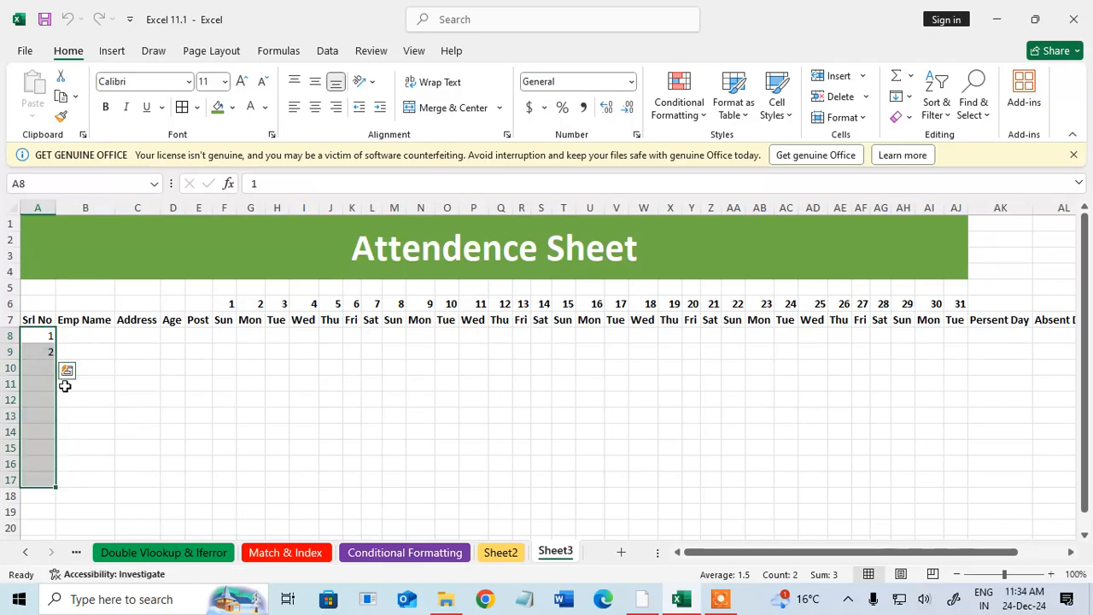
click(118, 392)
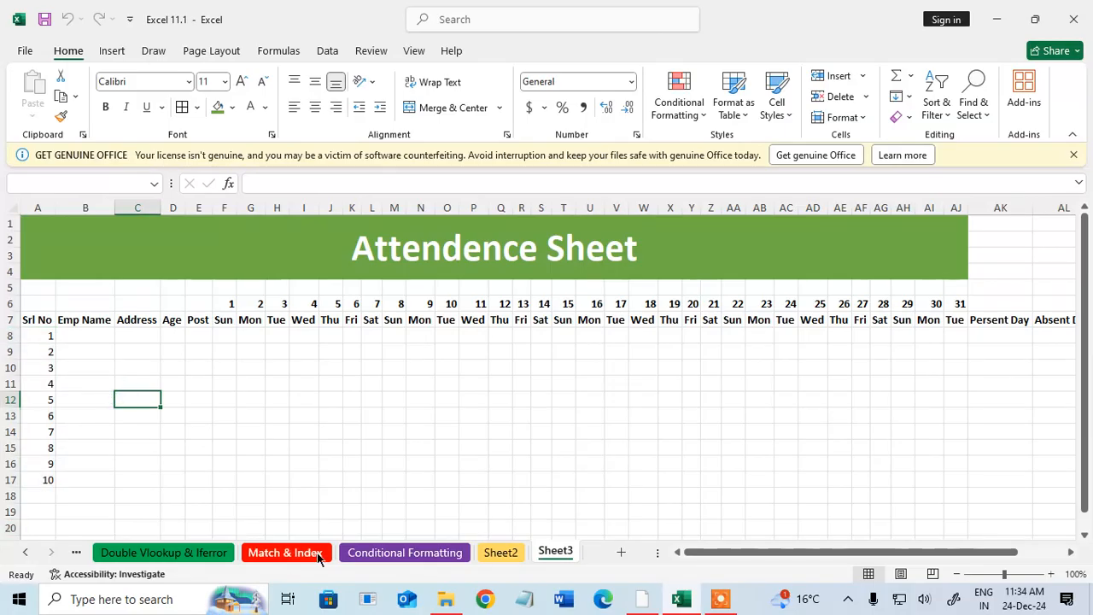
Step: Copy the names in D7:D18 of the Match & Index sheet into Sheet3's Emp Name column, starting at B8
click(315, 556)
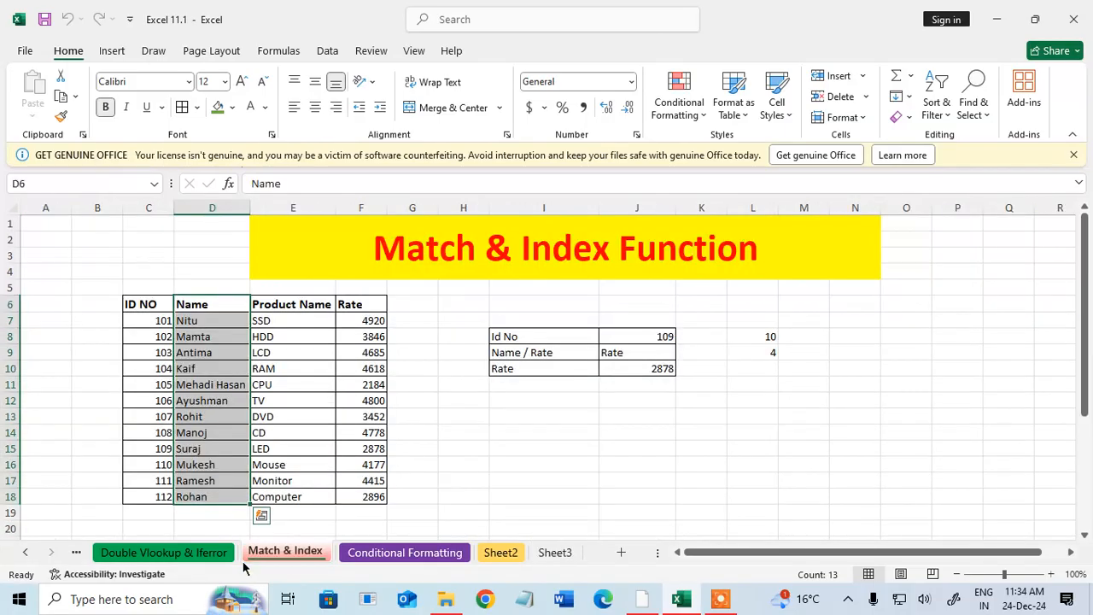
click(188, 369)
drag(182, 303, 214, 500)
key(ctrl+c)
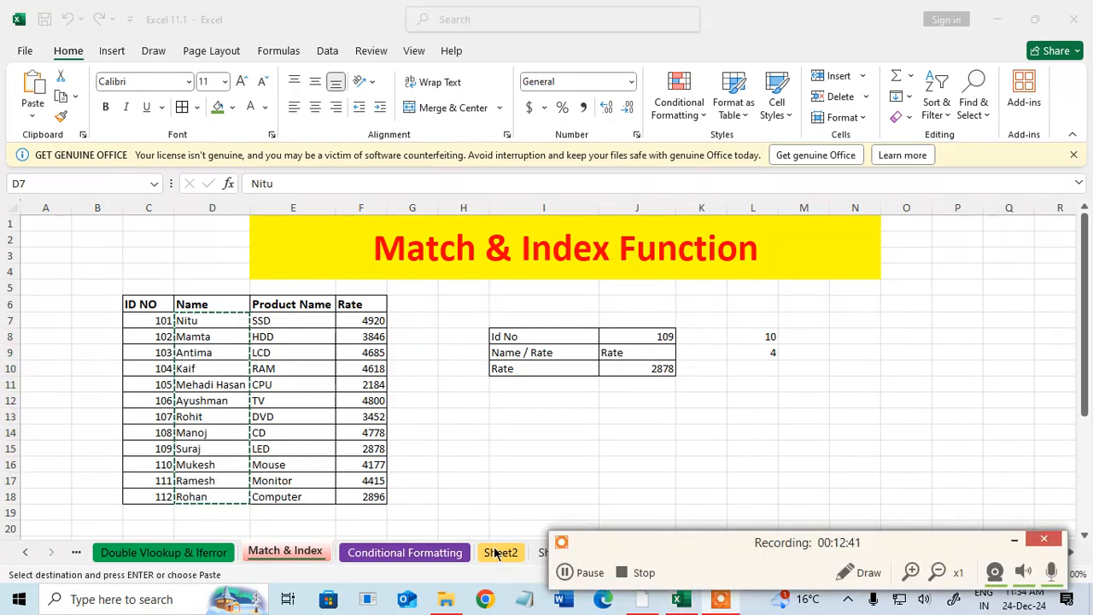
click(1010, 543)
click(555, 551)
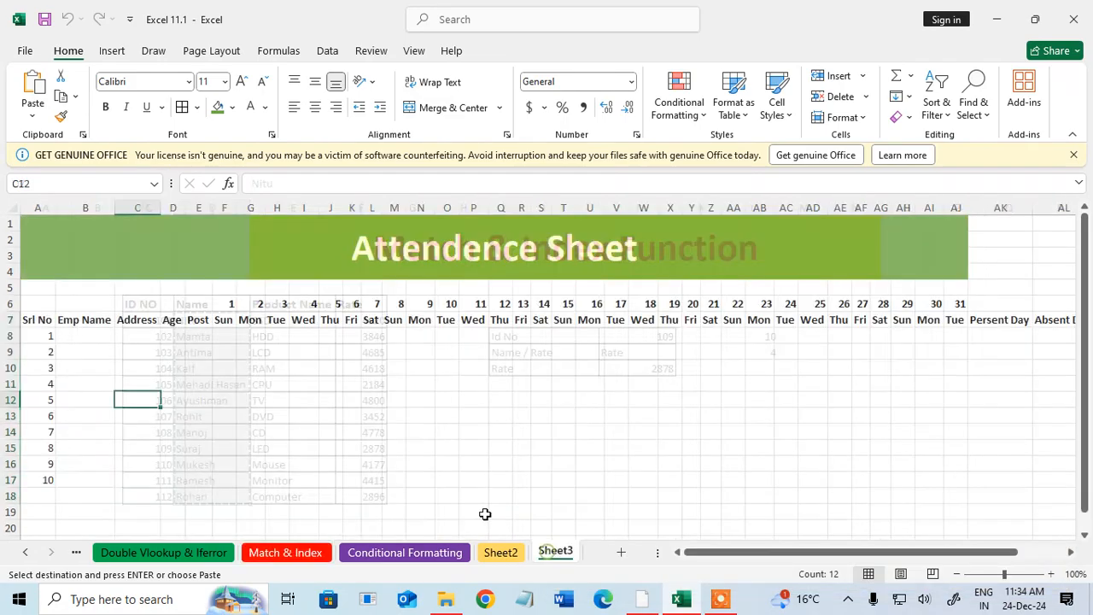
click(86, 333)
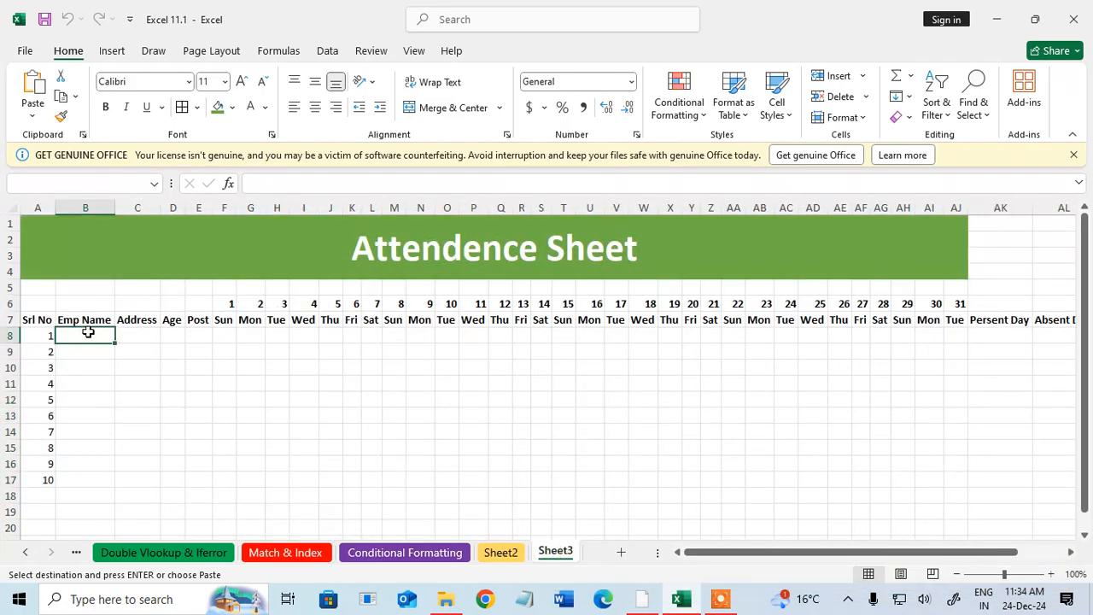
key(ctrl+v)
Step: Extend the Srl No series to 12 in A19 to cover every listed employee
scroll(60, 448, down, 2)
drag(45, 366, 44, 380)
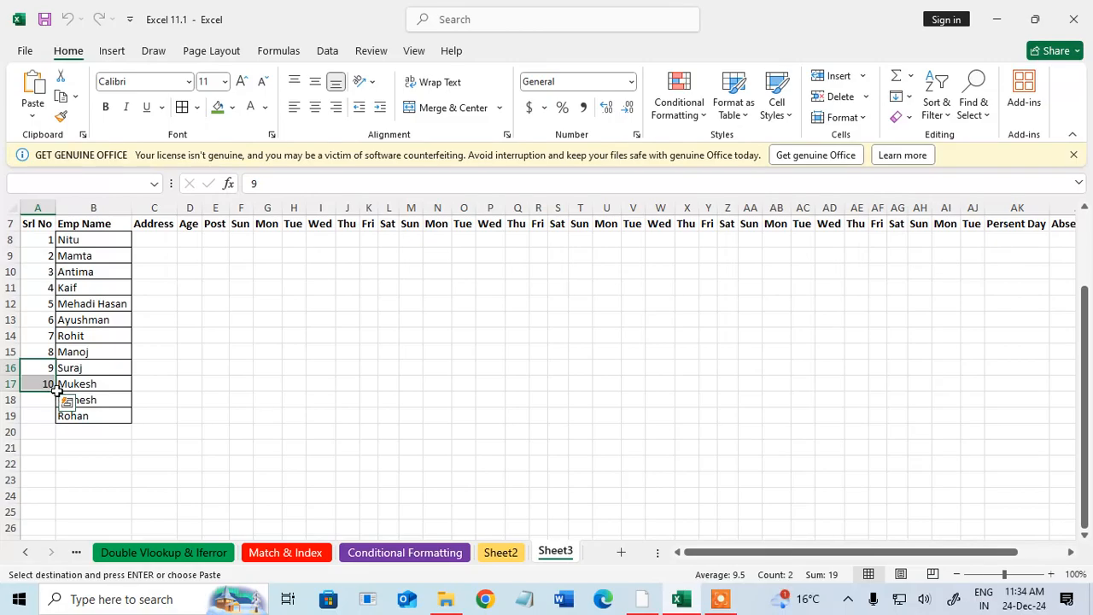
drag(56, 391, 69, 419)
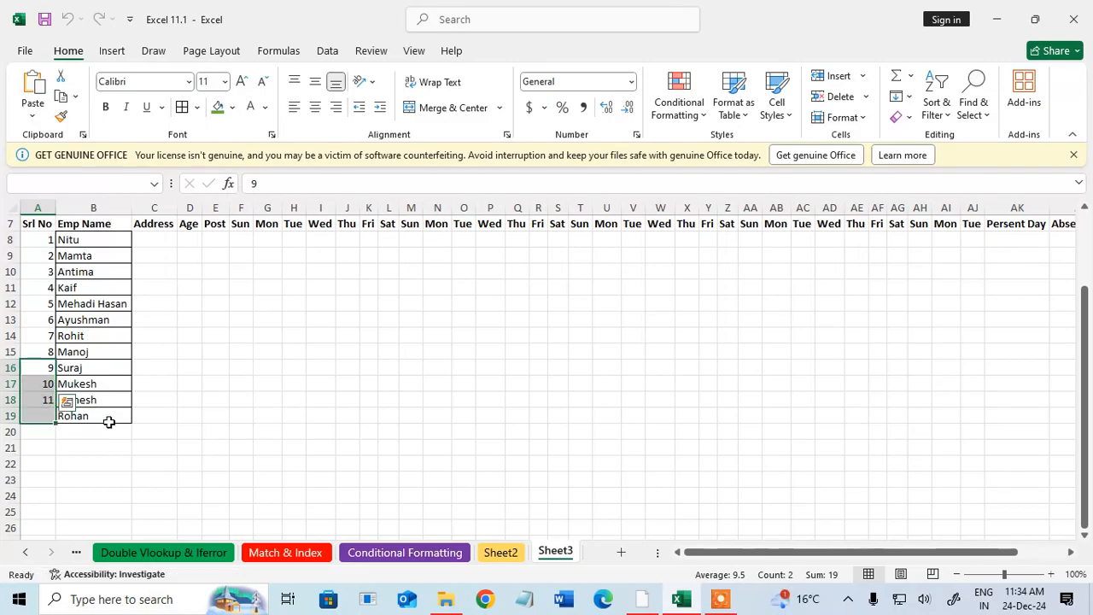
click(217, 418)
scroll(218, 407, up, 2)
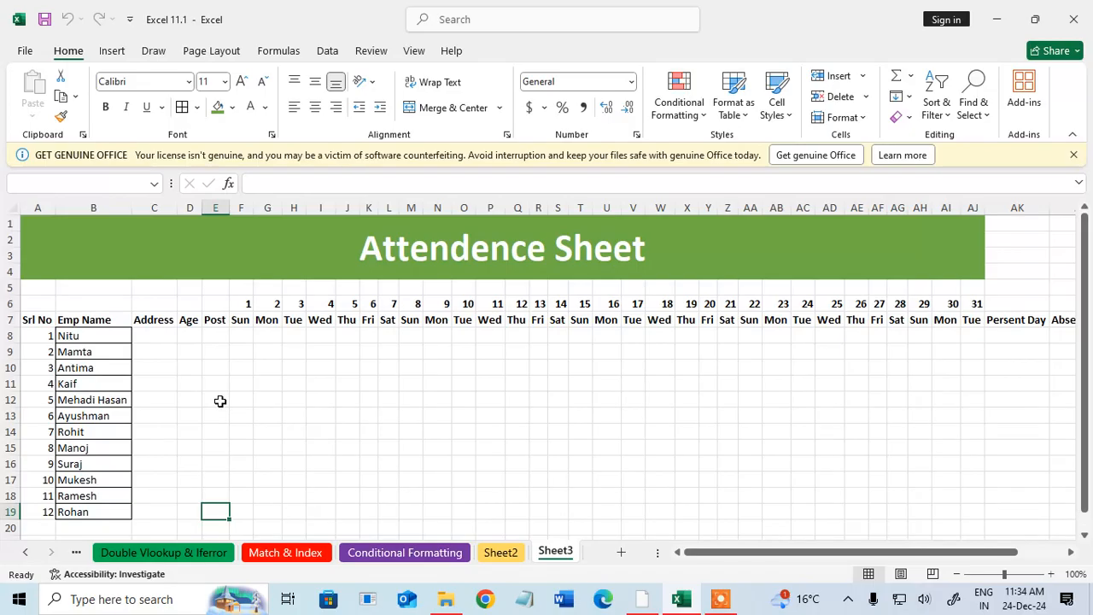
Step: Copy the addresses in E6:E17 of the Double Vlookup & Iferror sheet into Sheet3's Address column, starting at C8
click(154, 335)
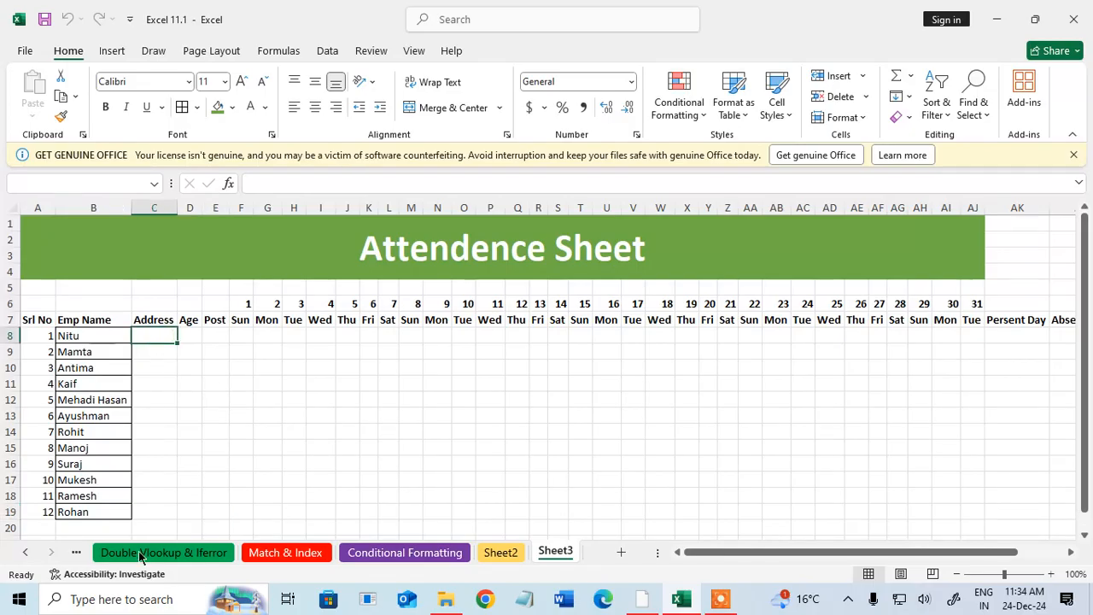
click(141, 552)
scroll(136, 446, up, 3)
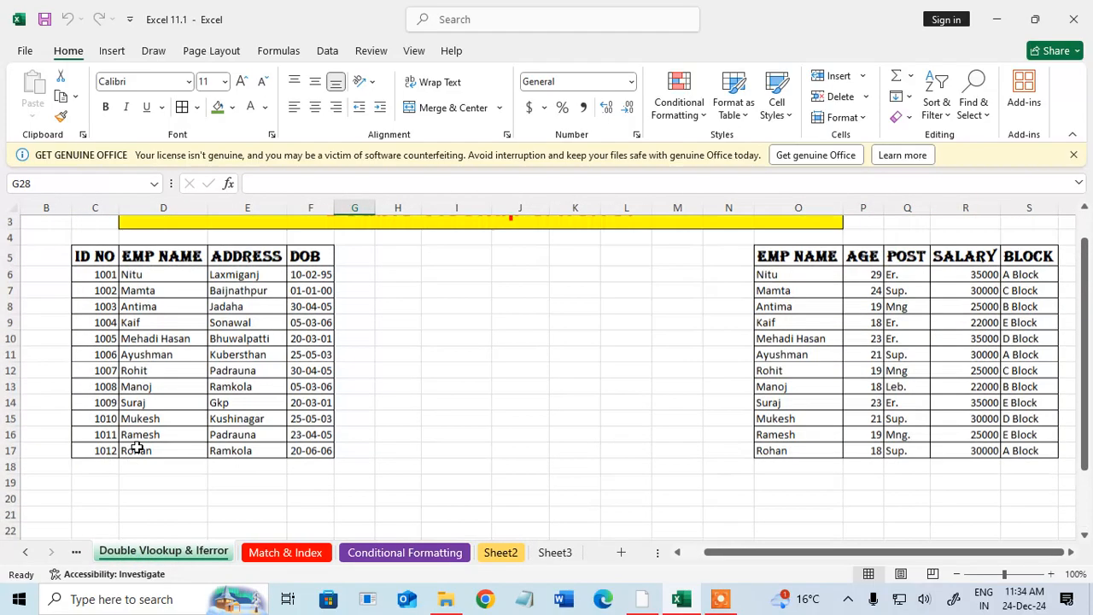
drag(224, 275, 241, 450)
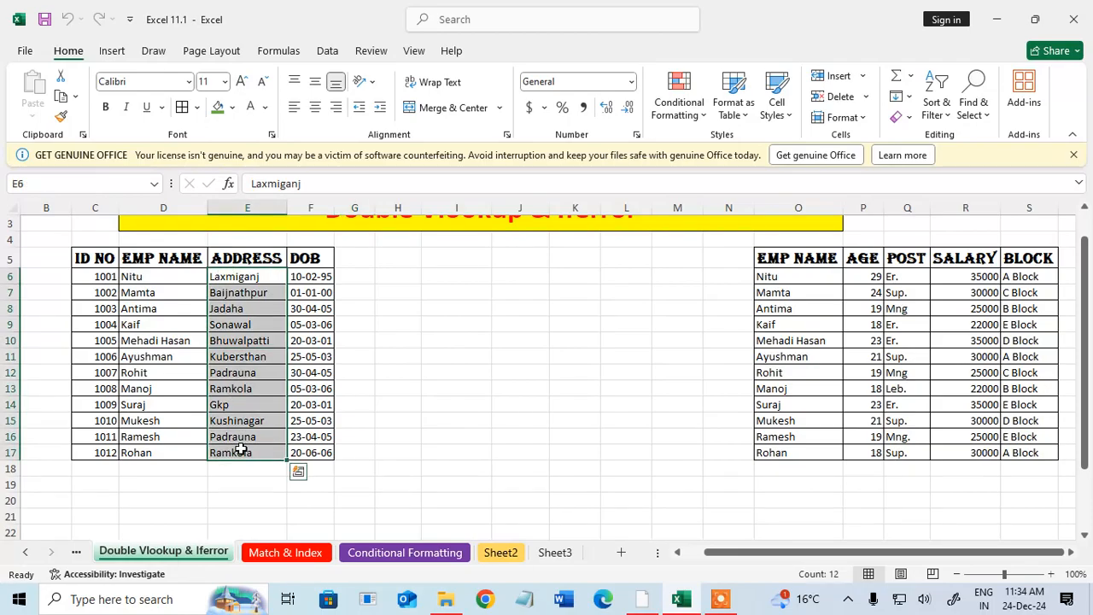
key(ctrl+c)
click(555, 553)
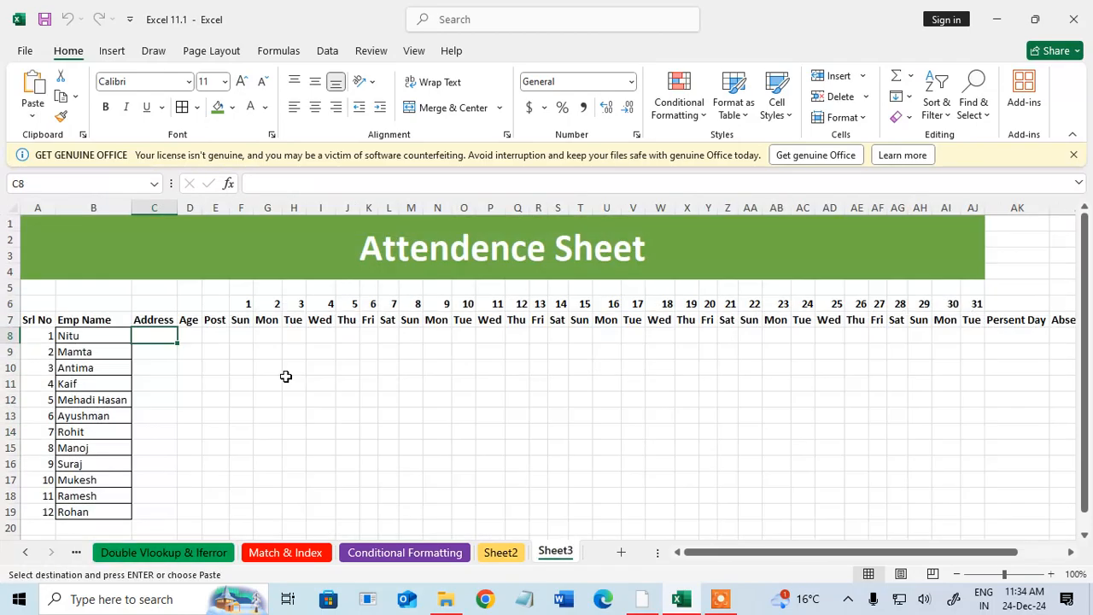
key(ctrl+v)
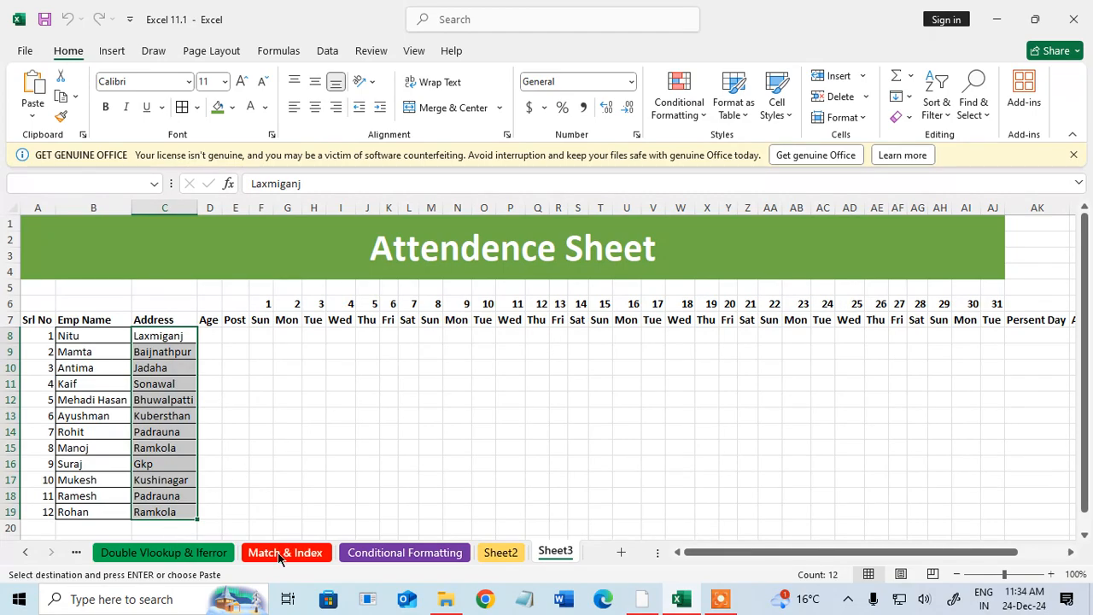
Step: Copy the ages in P6:P17 of the Double Vlookup & Iferror sheet and paste them as values into Sheet3's Age column from D8
click(175, 552)
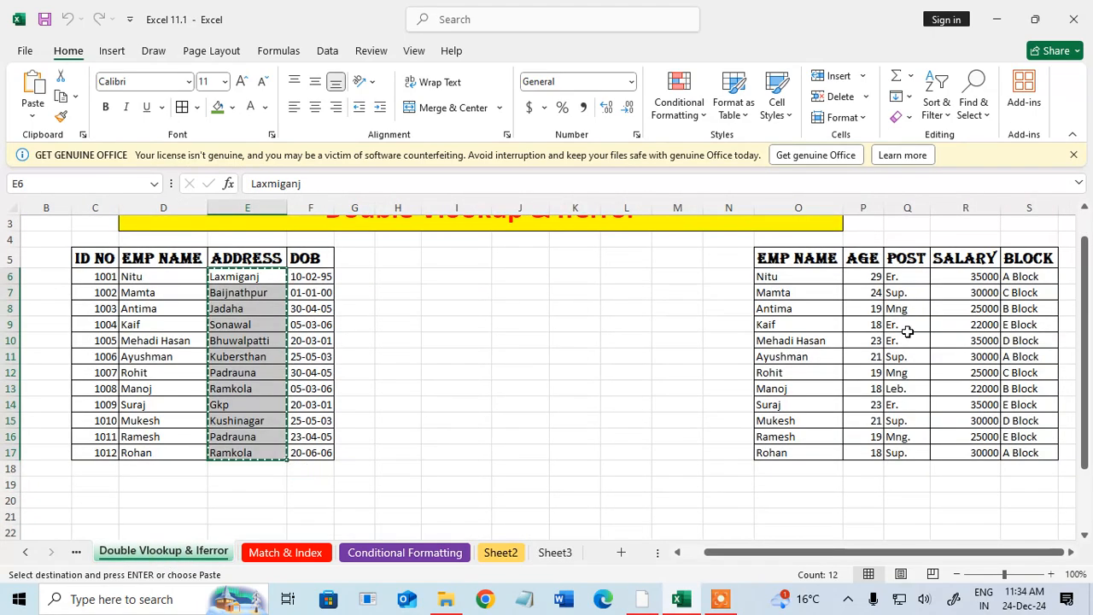
click(872, 278)
drag(867, 313, 872, 453)
key(ctrl+c)
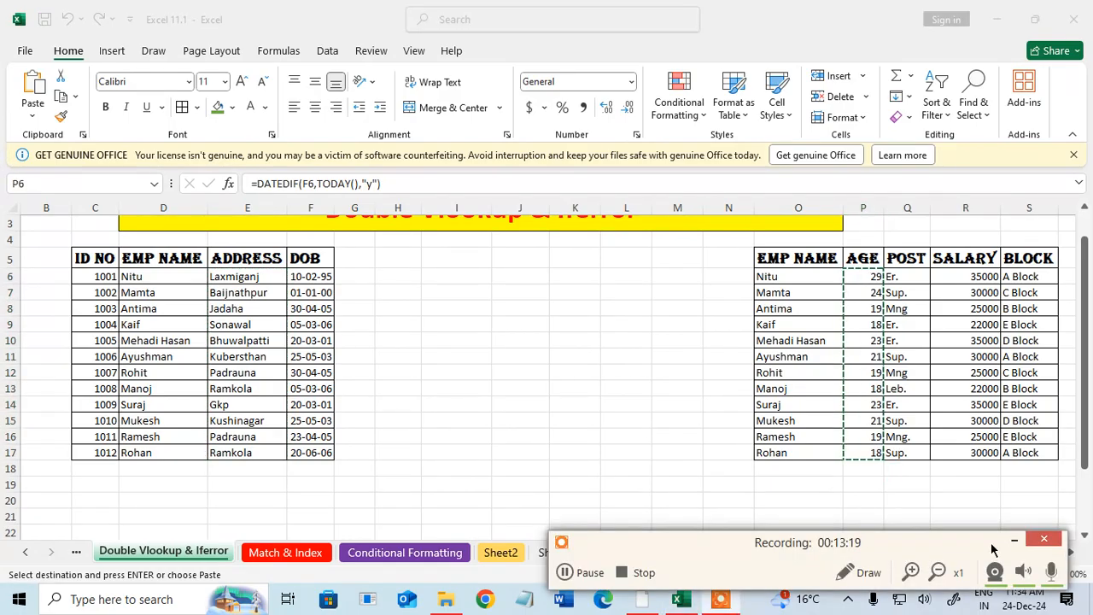
click(554, 552)
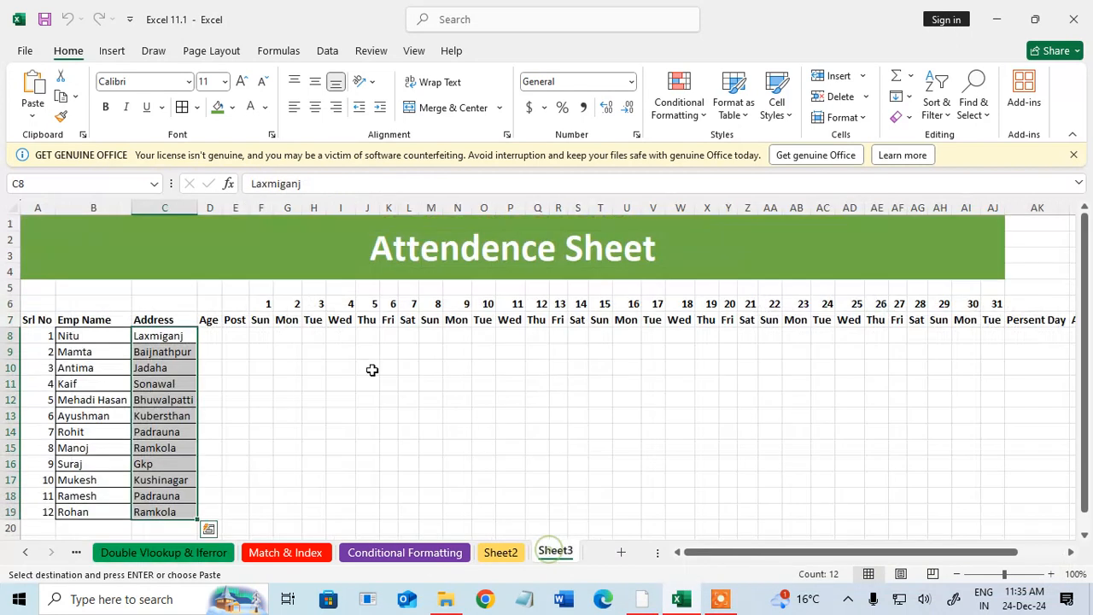
right_click(210, 331)
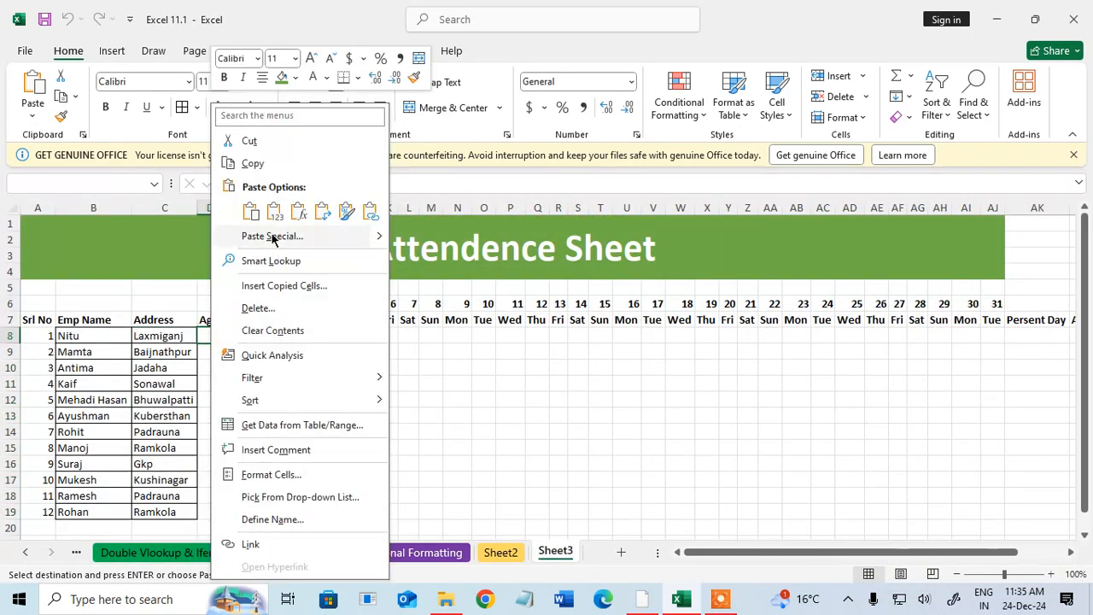
click(273, 213)
click(282, 357)
Step: Copy the posts in Q6:Q17 of the Double Vlookup & Iferror sheet into Sheet3's Post column, starting at E8
click(238, 334)
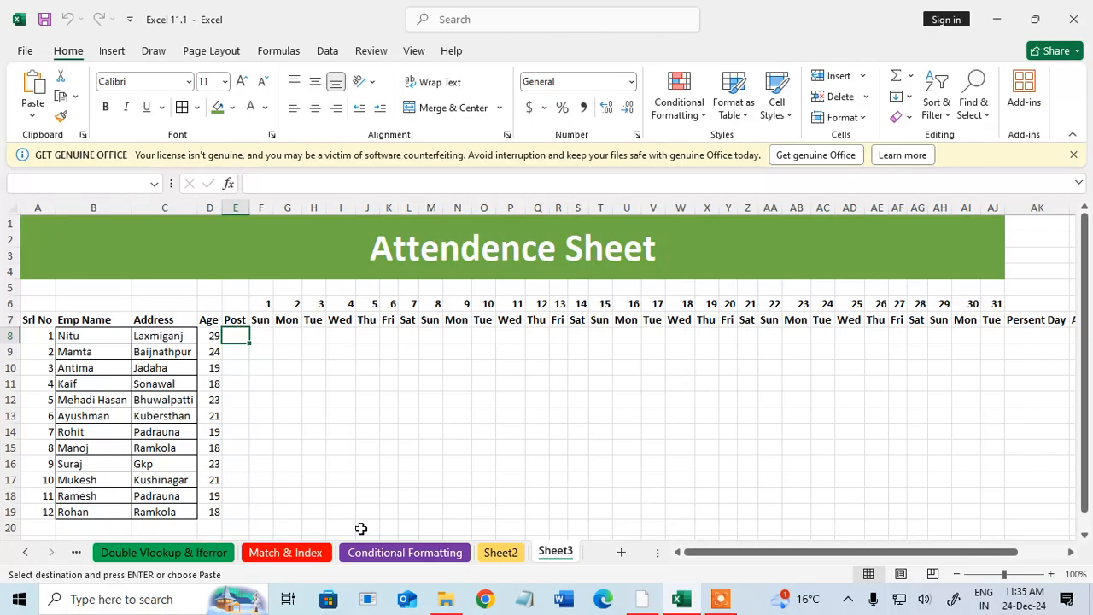
click(175, 555)
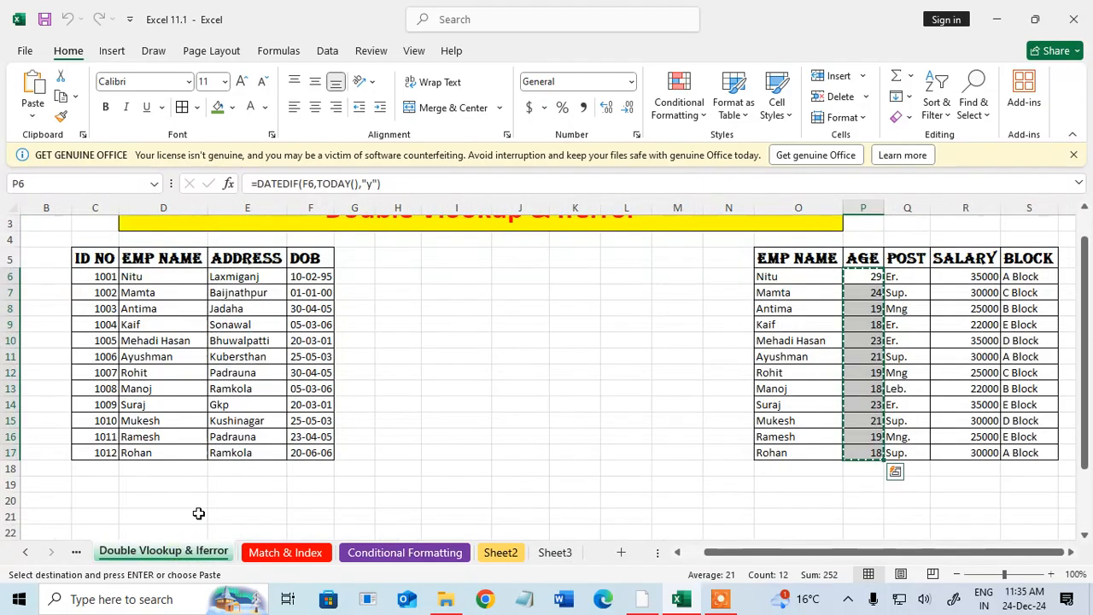
drag(915, 419, 916, 447)
key(ctrl+c)
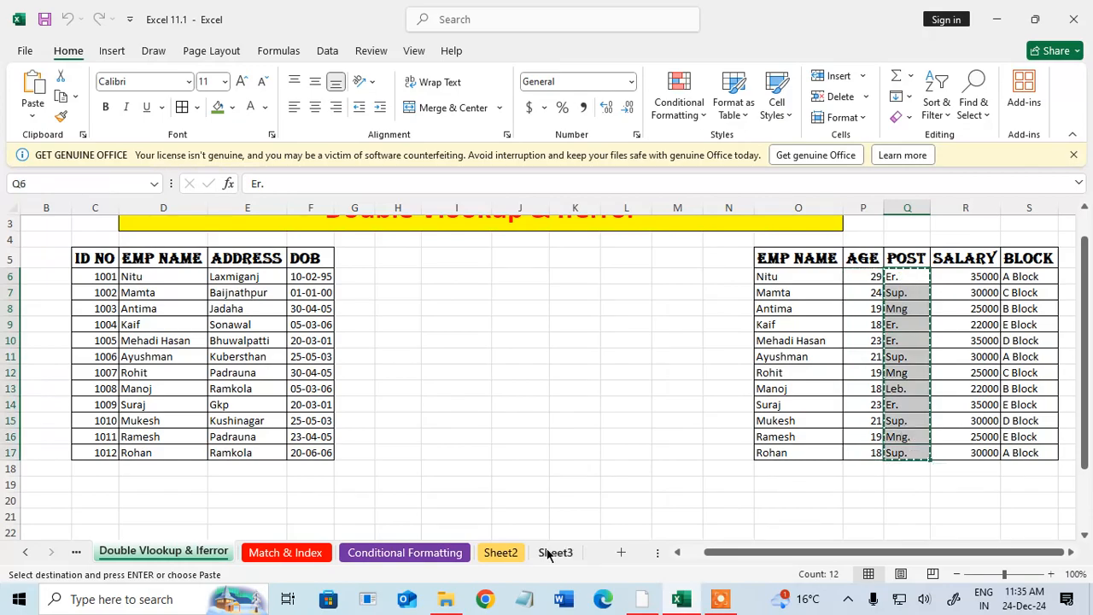
click(555, 553)
key(ctrl+v)
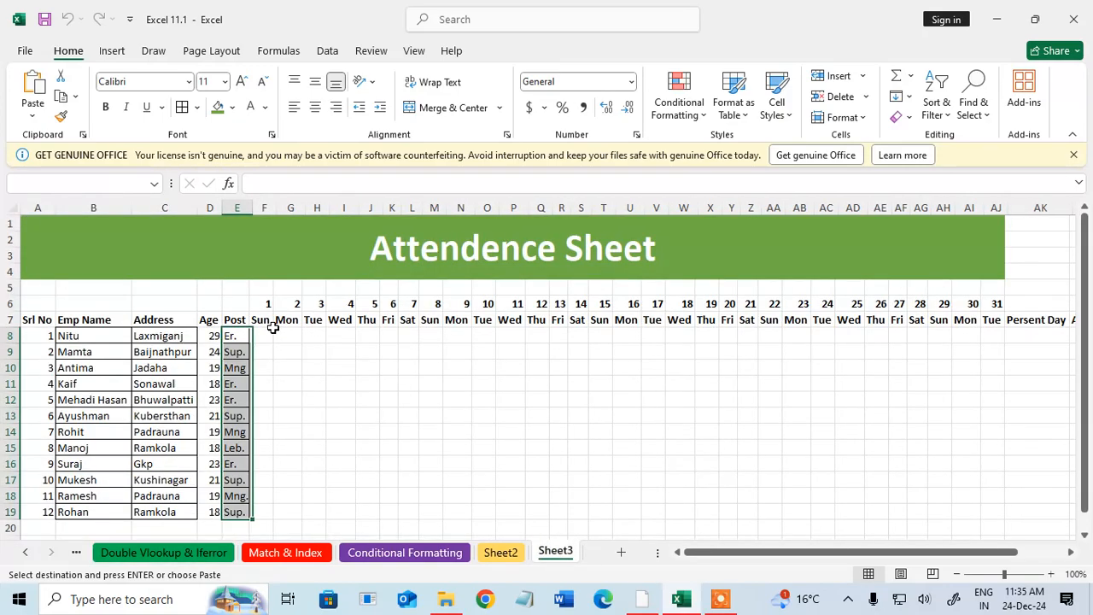
click(352, 382)
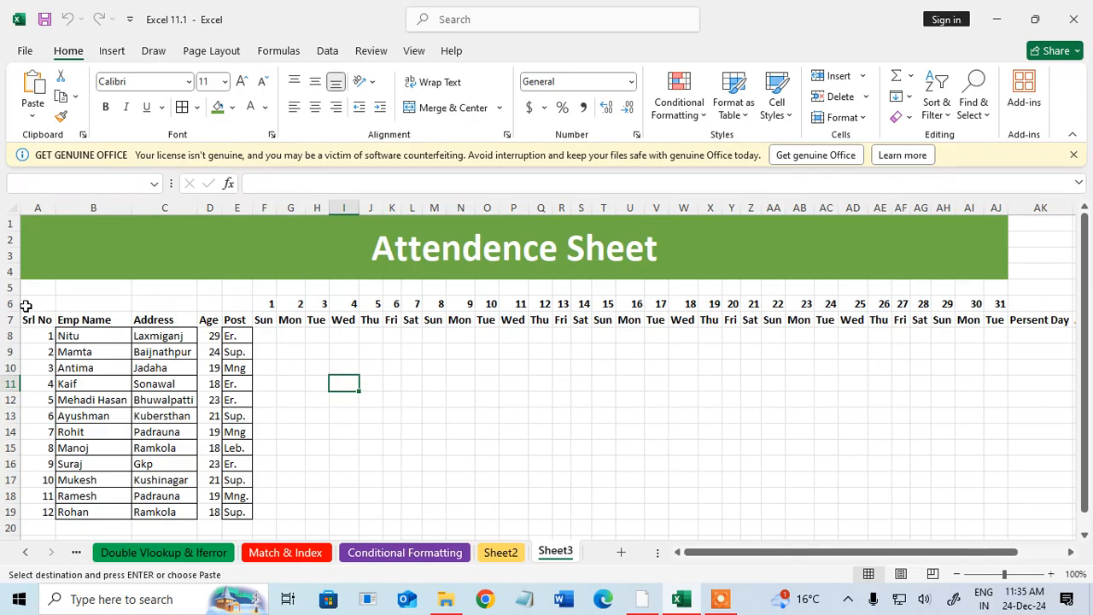
Step: Apply all borders to the attendance table range A6:AO20
drag(25, 306, 999, 518)
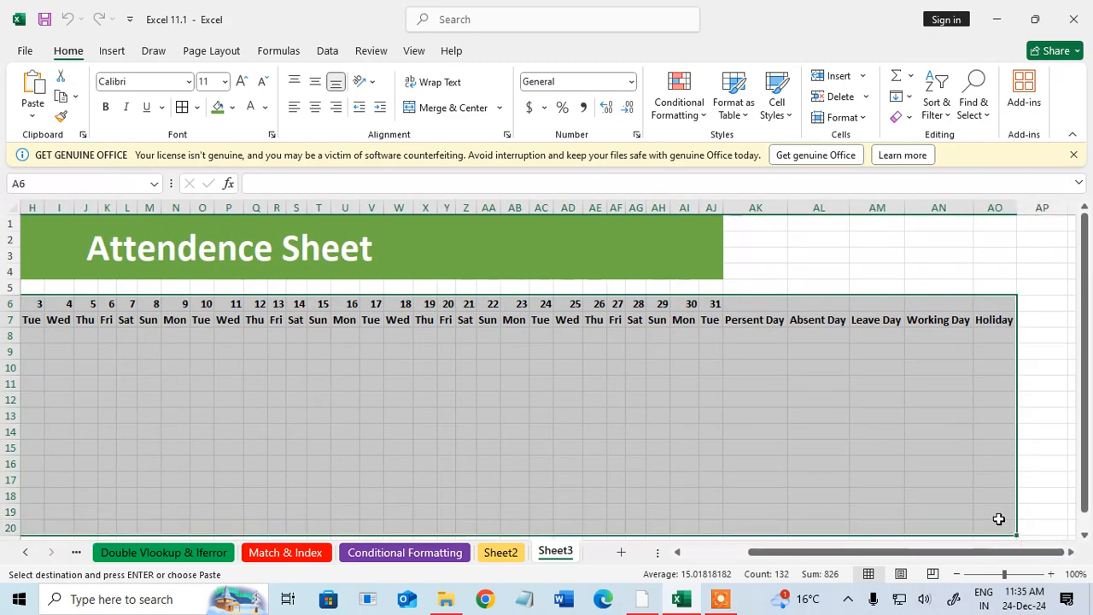
key(ctrl+b)
click(181, 110)
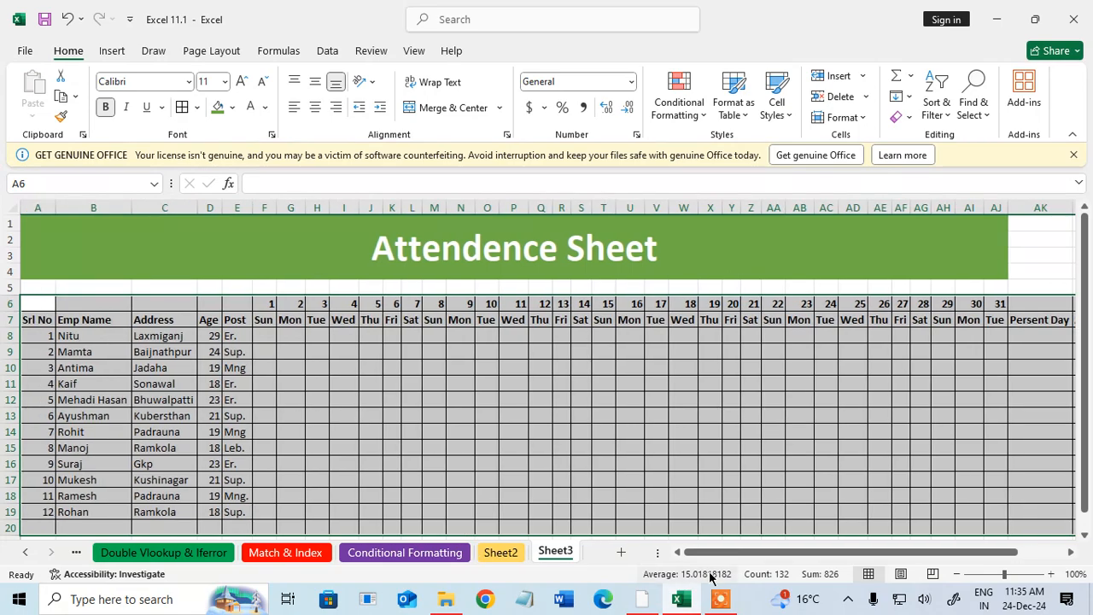
scroll(529, 446, down, 1)
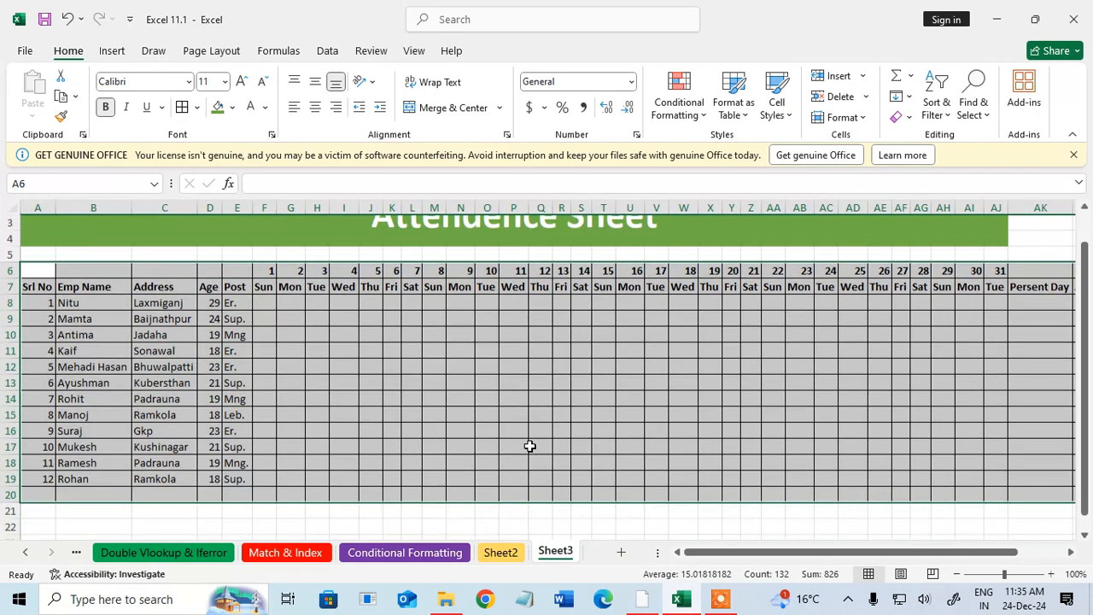
click(529, 446)
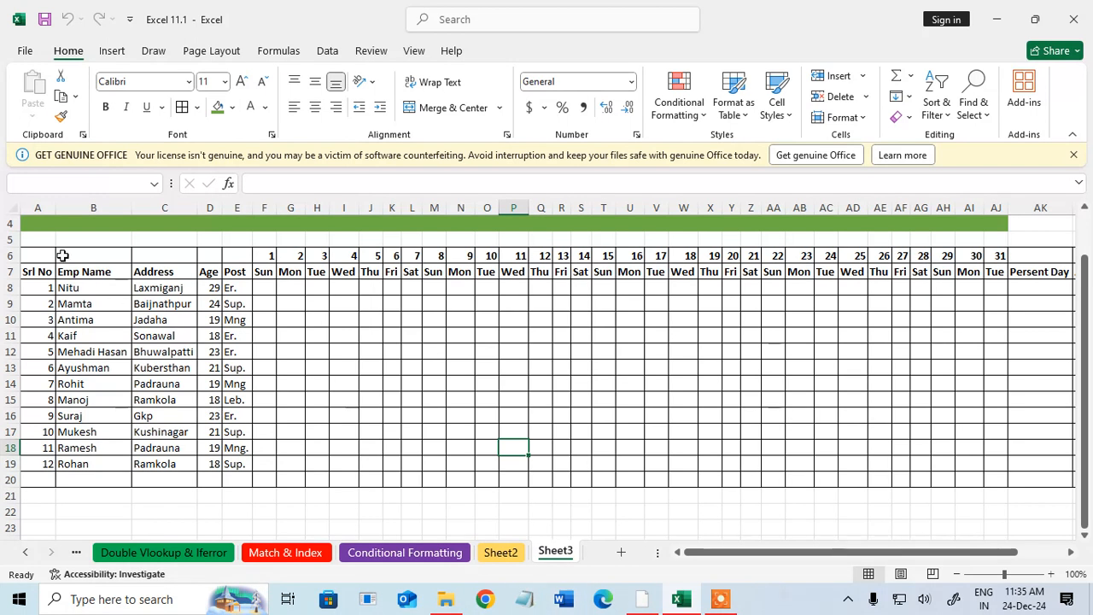
Step: Examine the bordered table and the first employee's row 8, from the employee details across the dates to the summary columns
drag(53, 255, 943, 476)
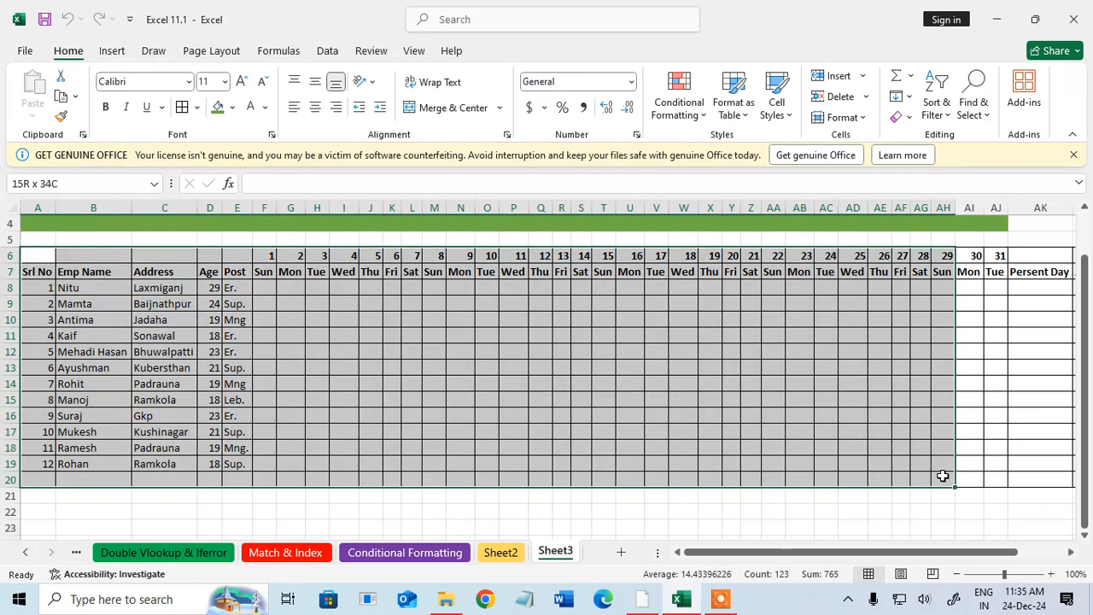
click(303, 434)
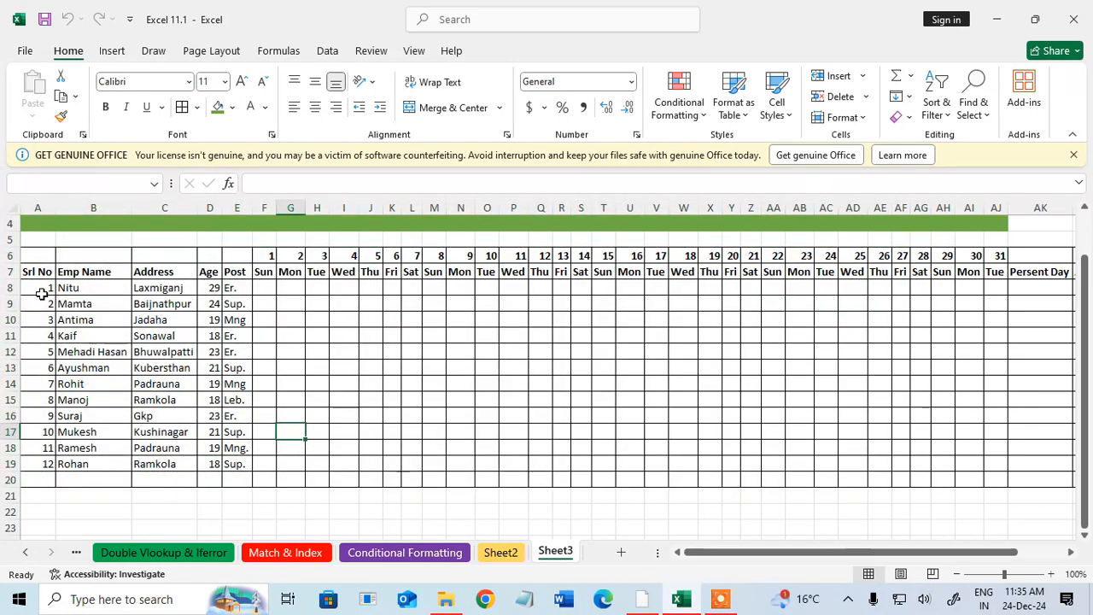
click(118, 291)
click(167, 287)
click(209, 287)
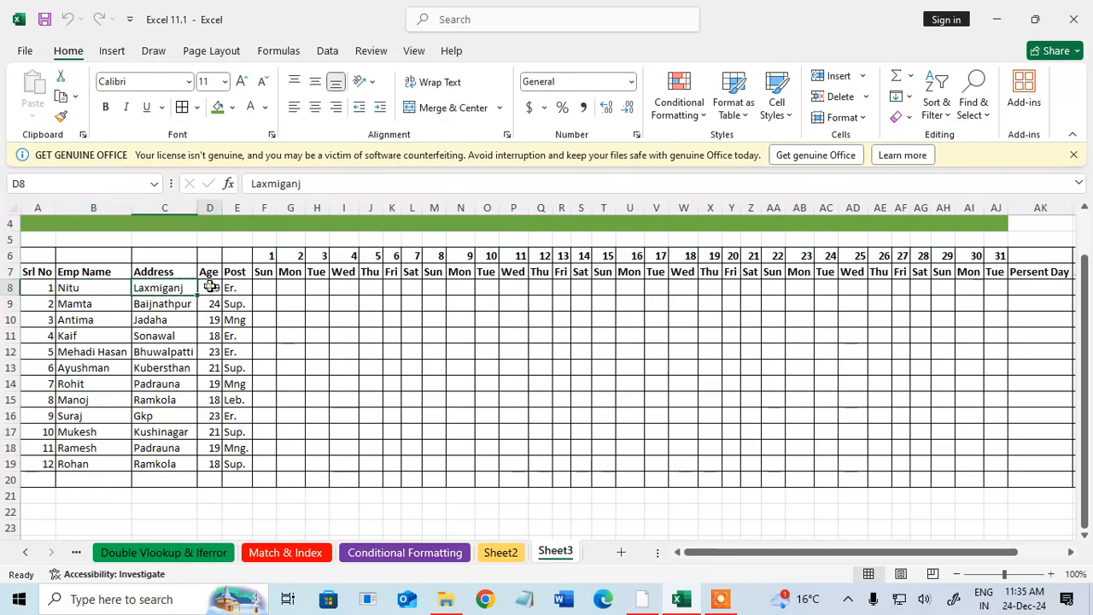
click(237, 287)
click(266, 287)
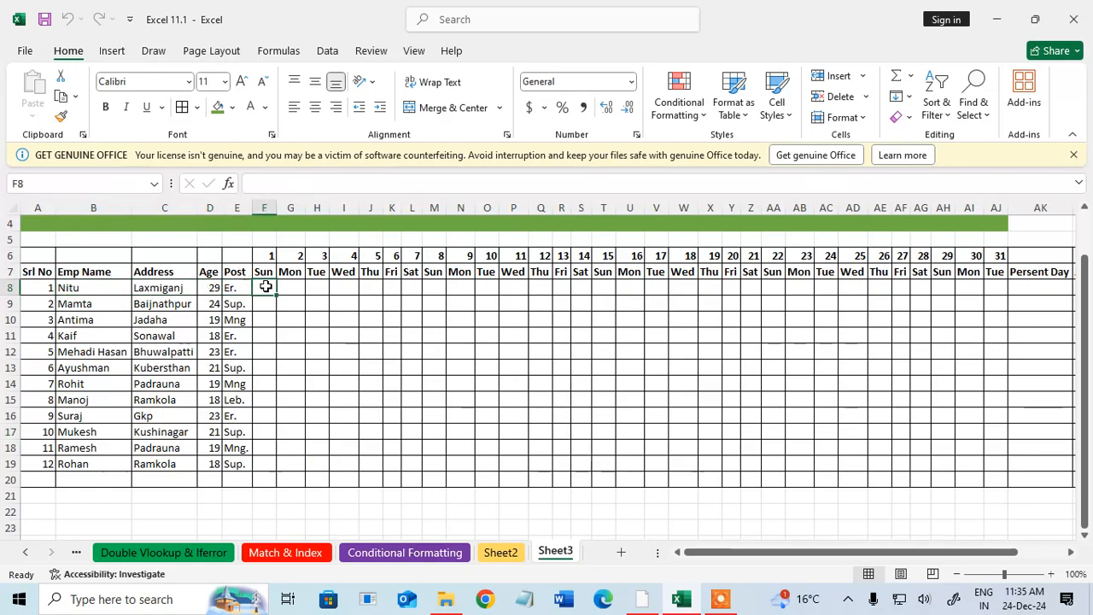
drag(266, 287, 1019, 292)
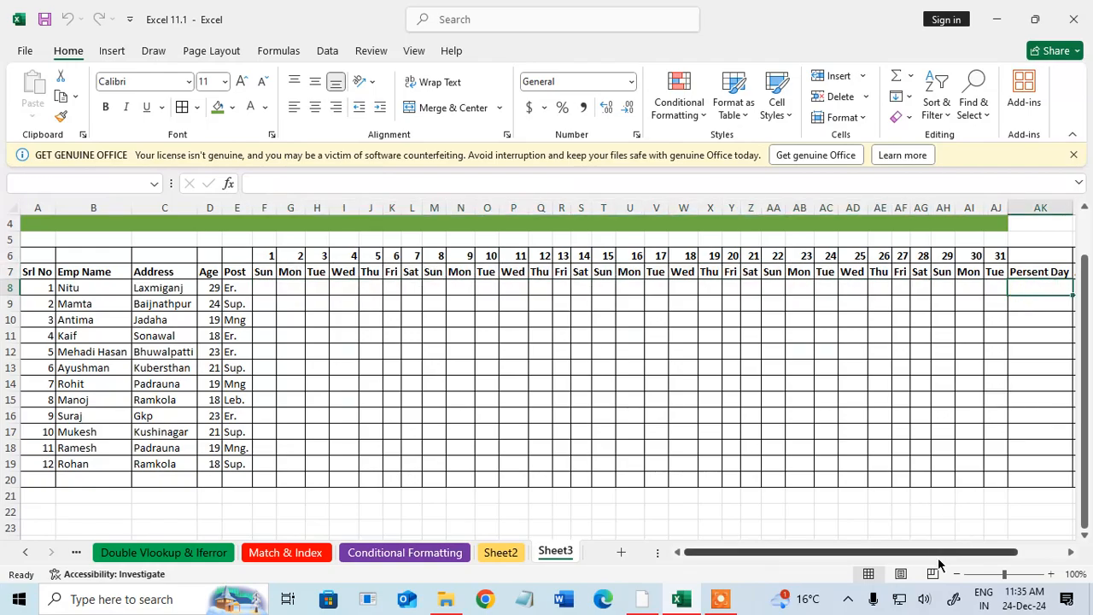
drag(939, 552, 982, 553)
click(875, 291)
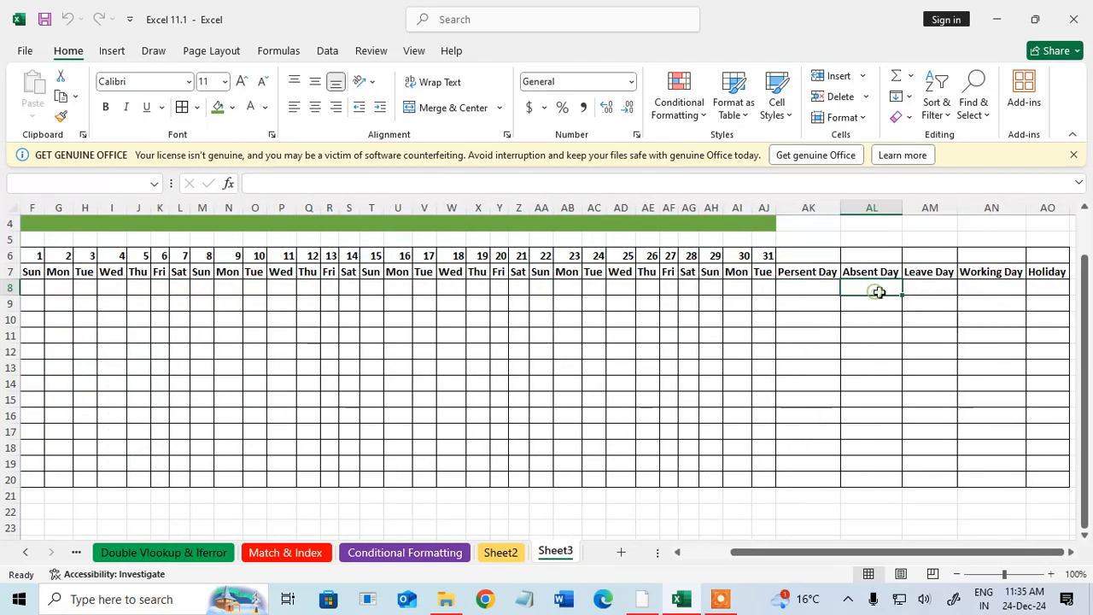
click(920, 290)
click(987, 282)
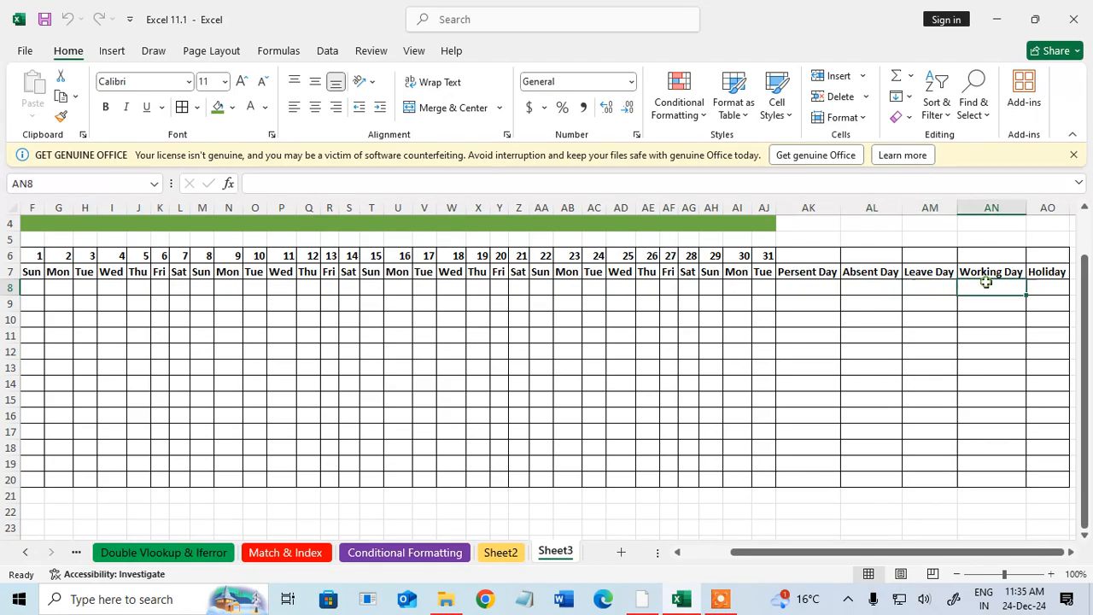
click(1042, 287)
drag(1022, 286, 38, 289)
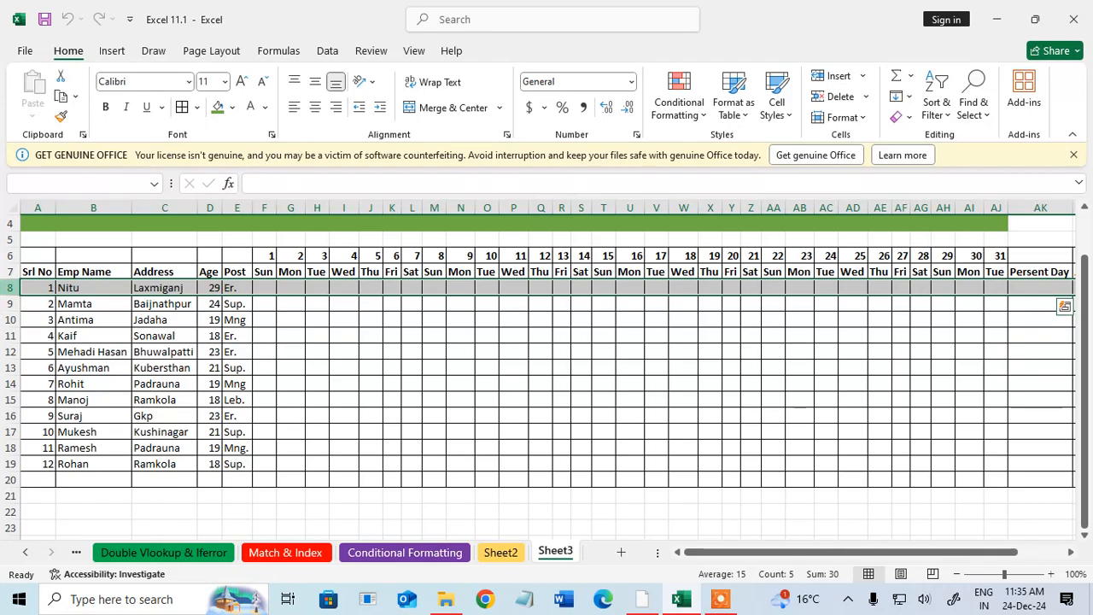
click(395, 334)
Step: Add a Text That Contains rule to F8:AJ20 that formats "A" with Light Red Fill with Dark Red Text
drag(266, 288, 982, 481)
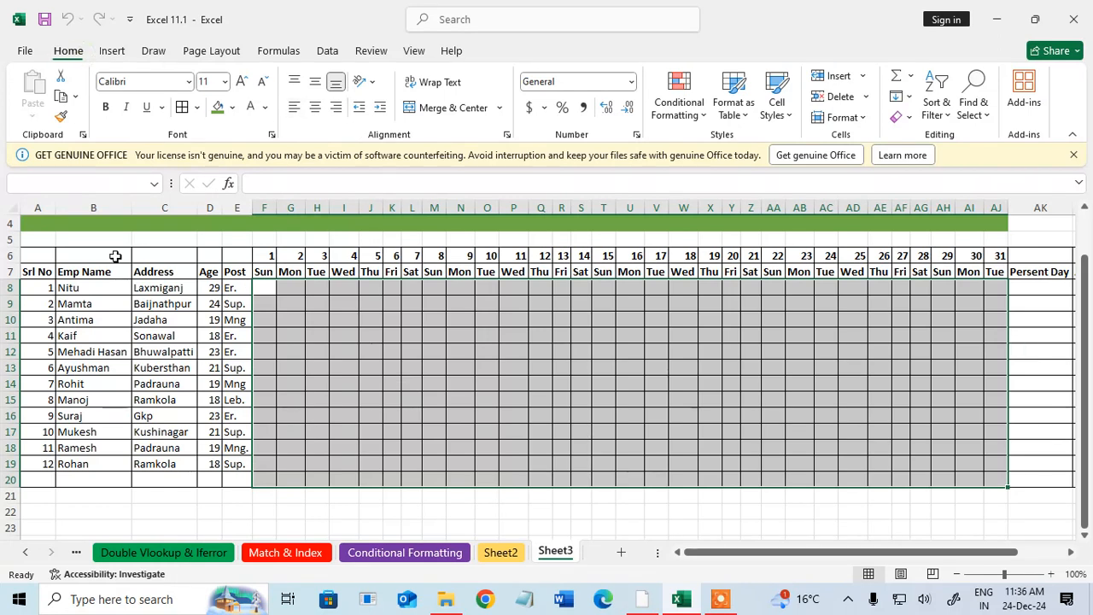
click(667, 116)
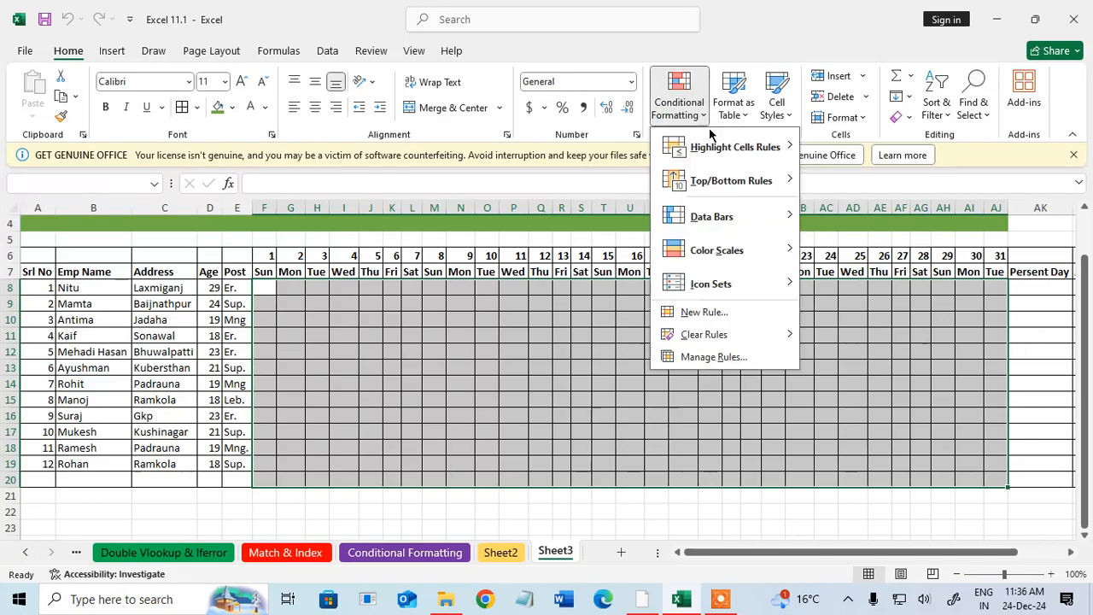
mouse_move(741, 150)
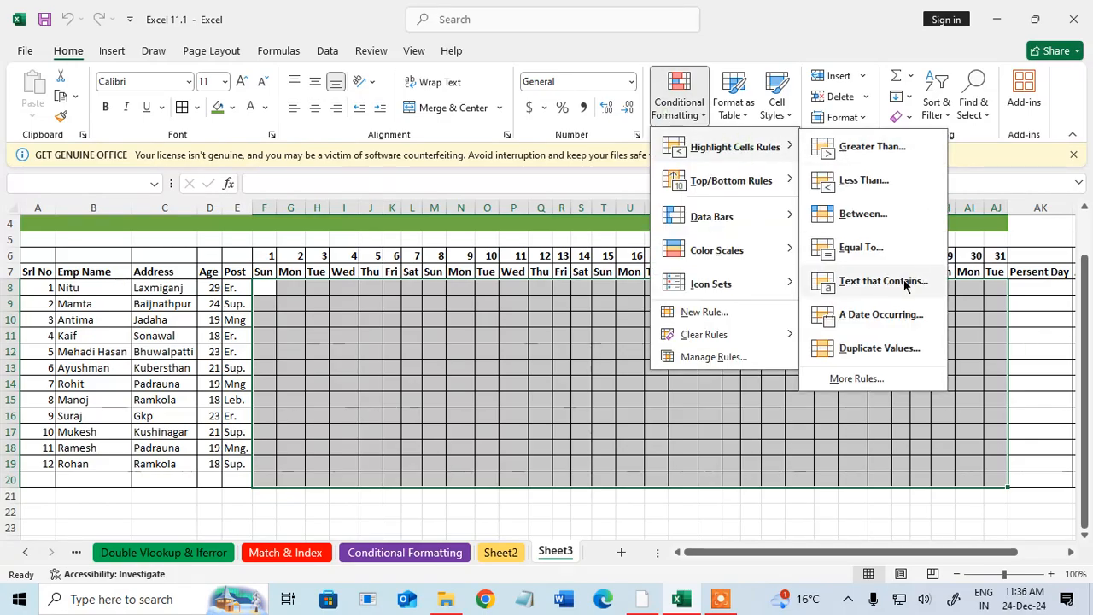
click(884, 281)
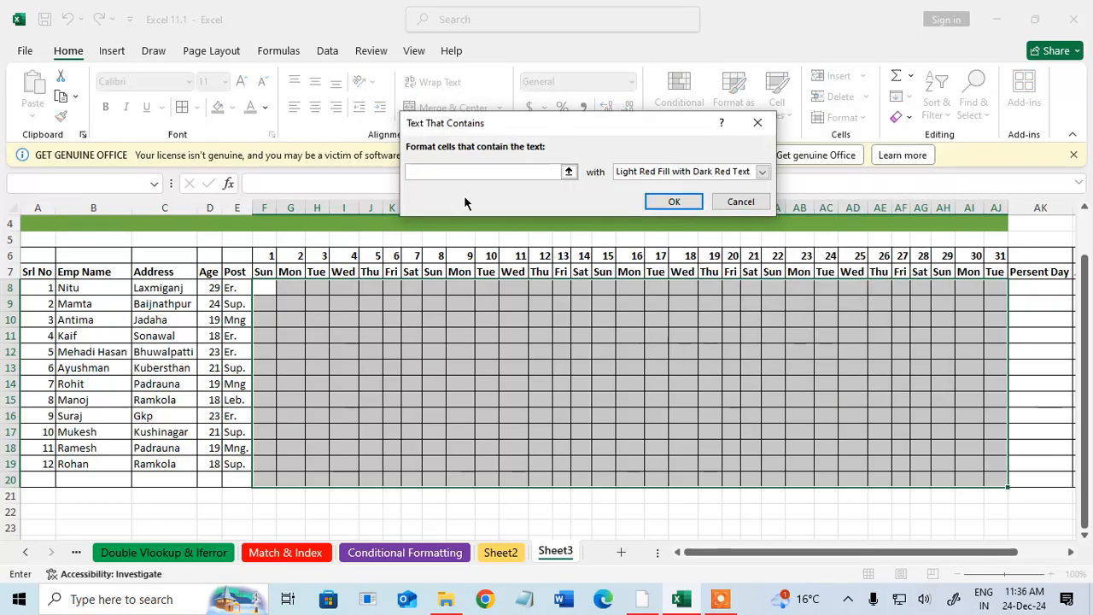
text(A)
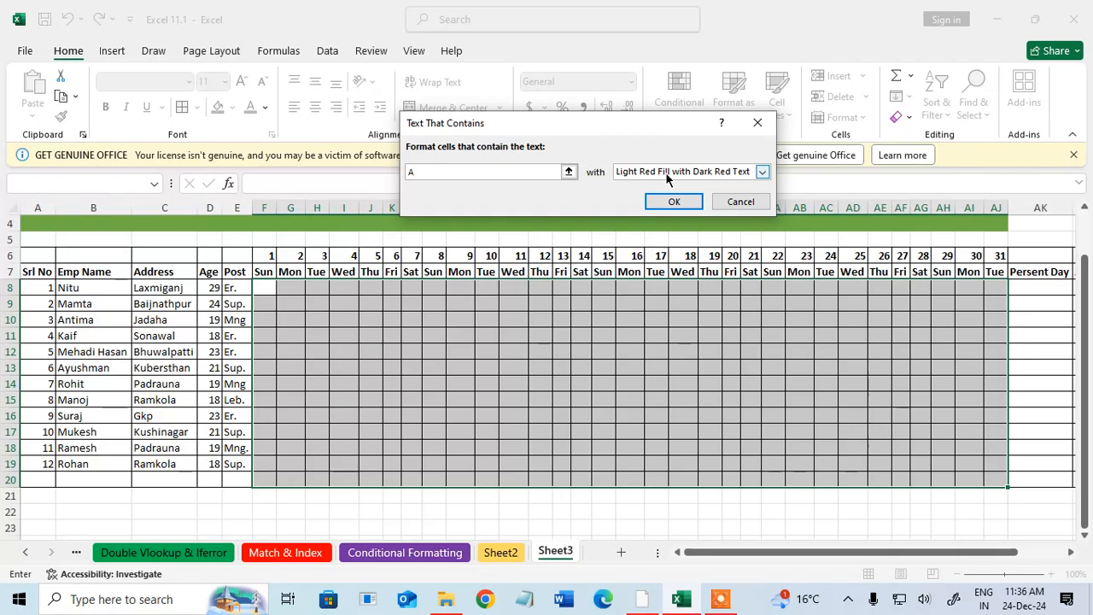
click(683, 204)
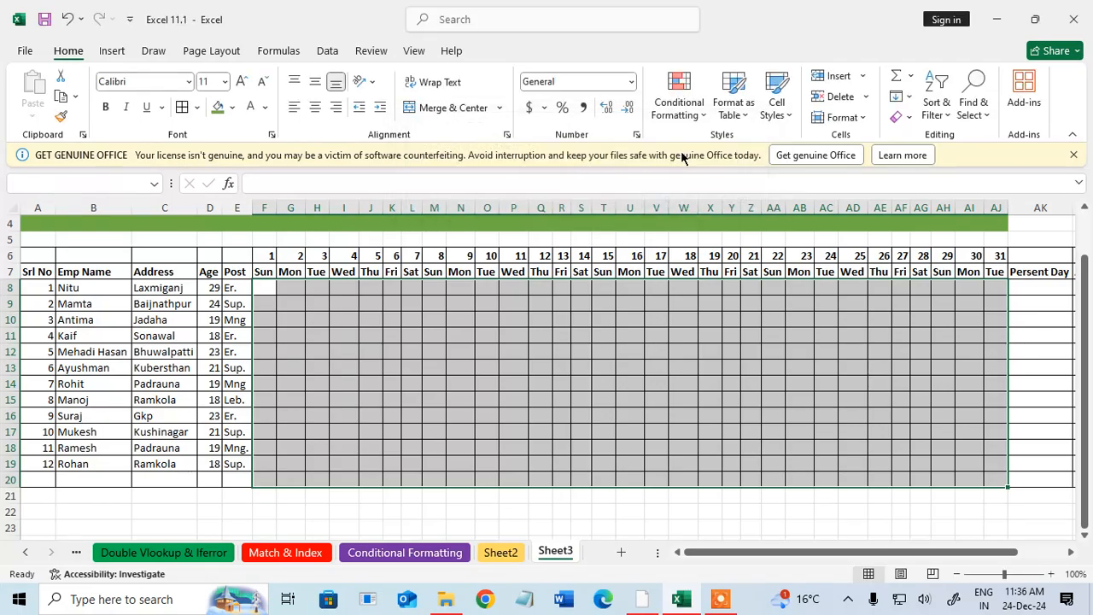
Step: Add a Text That Contains rule to F8:AJ20 that formats "P" with Green Fill with Dark Green Text
click(686, 115)
mouse_move(724, 152)
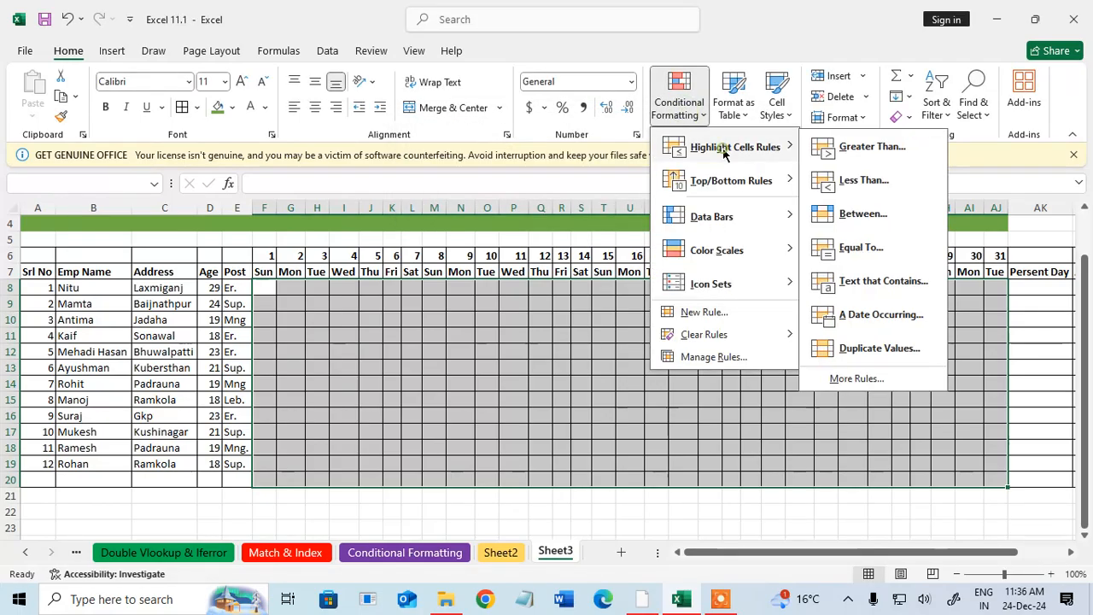
click(871, 281)
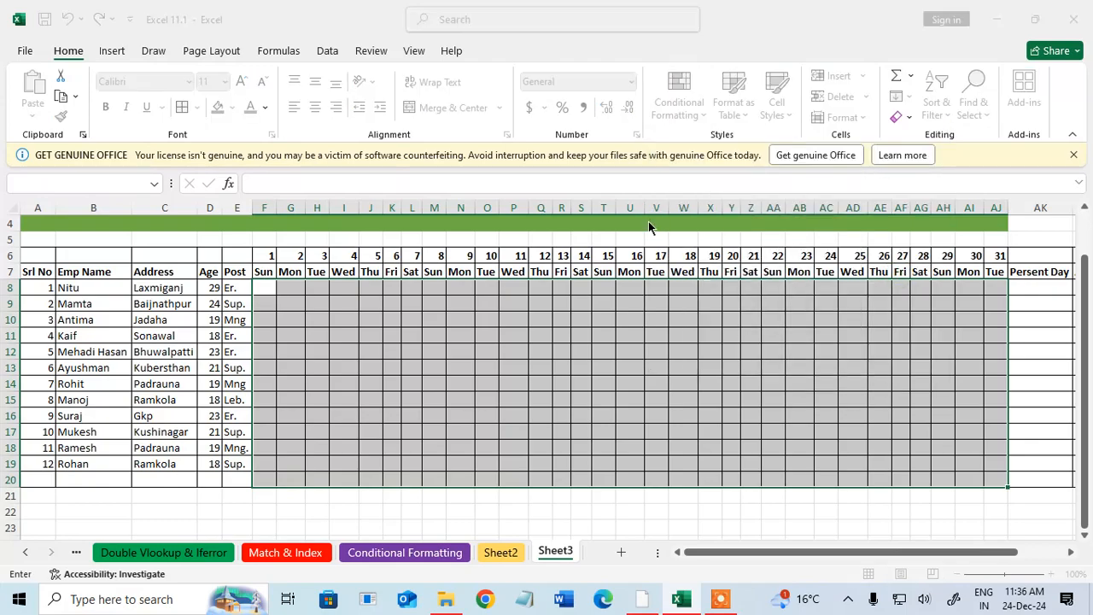
text(P)
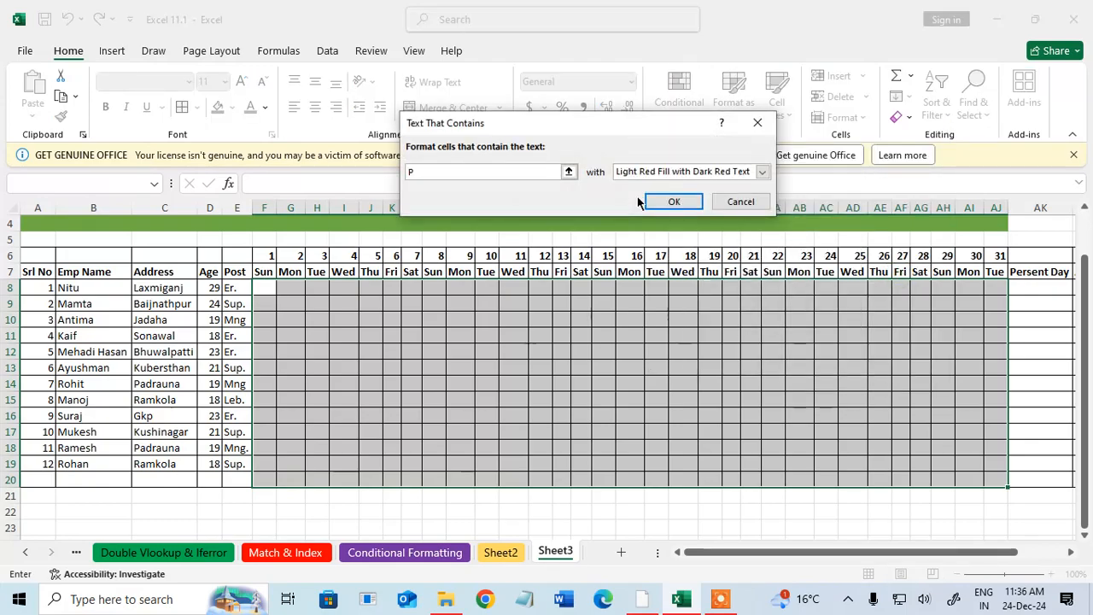
click(673, 172)
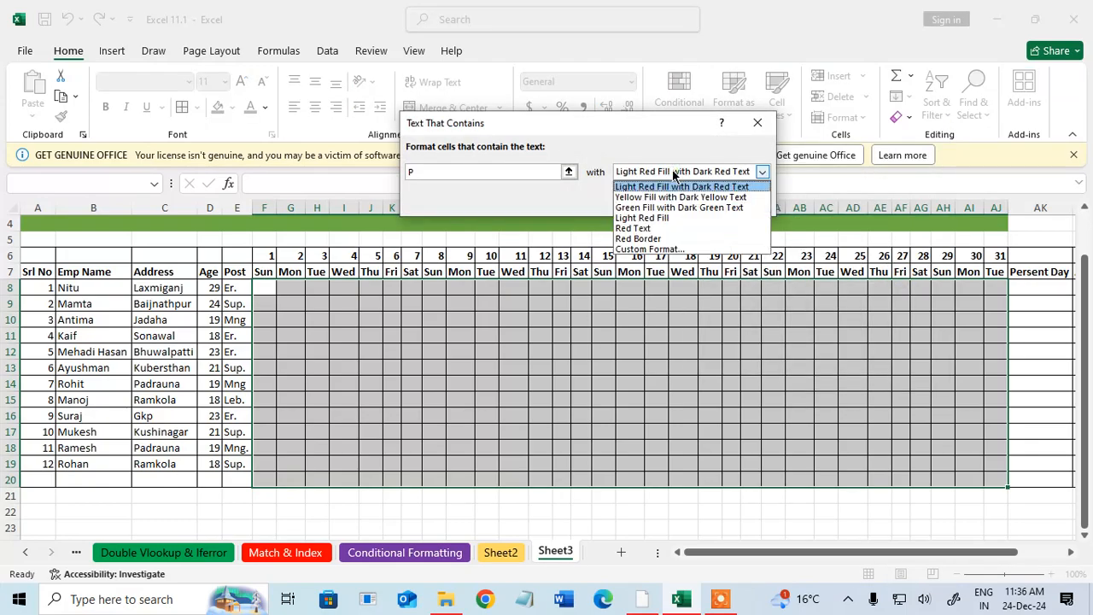
click(651, 209)
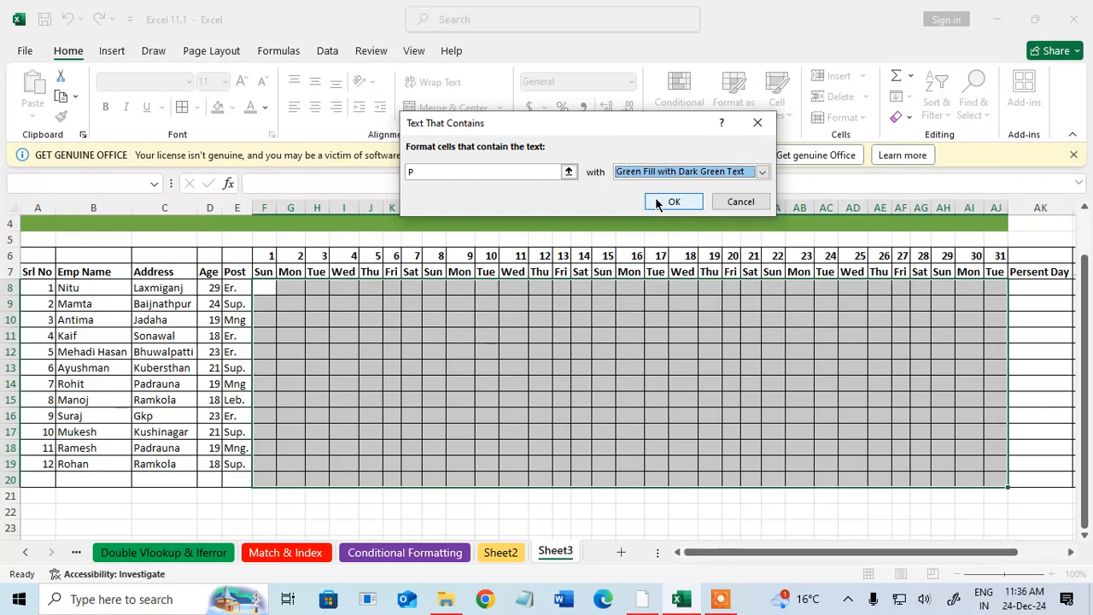
click(673, 202)
Step: Add a Text That Contains rule to F8:AJ20 that formats "L" with Yellow Fill with Dark Yellow Text
click(693, 109)
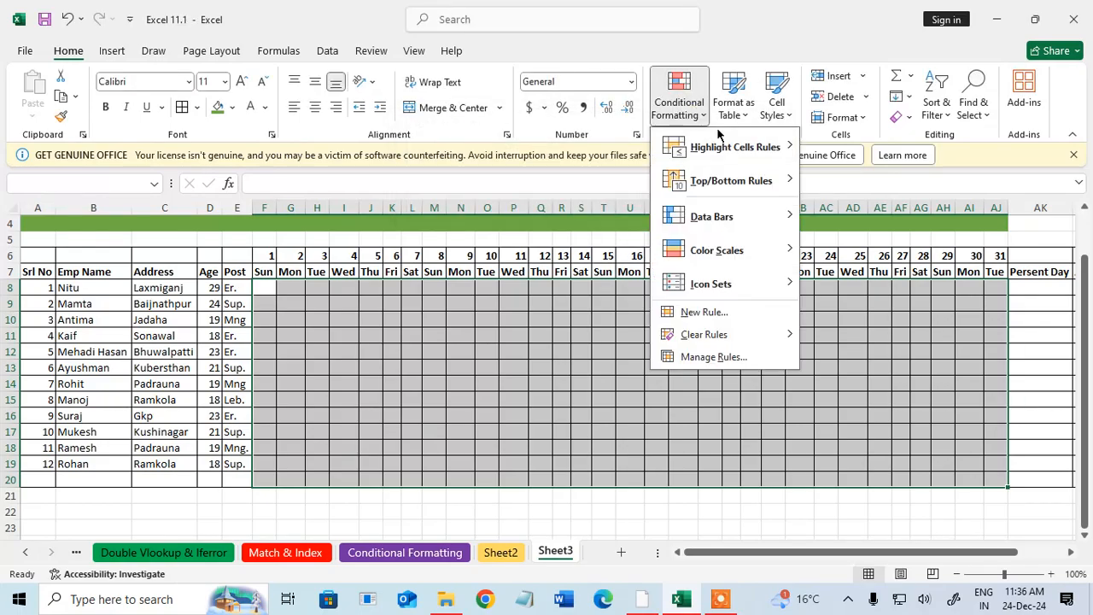
mouse_move(732, 147)
click(827, 281)
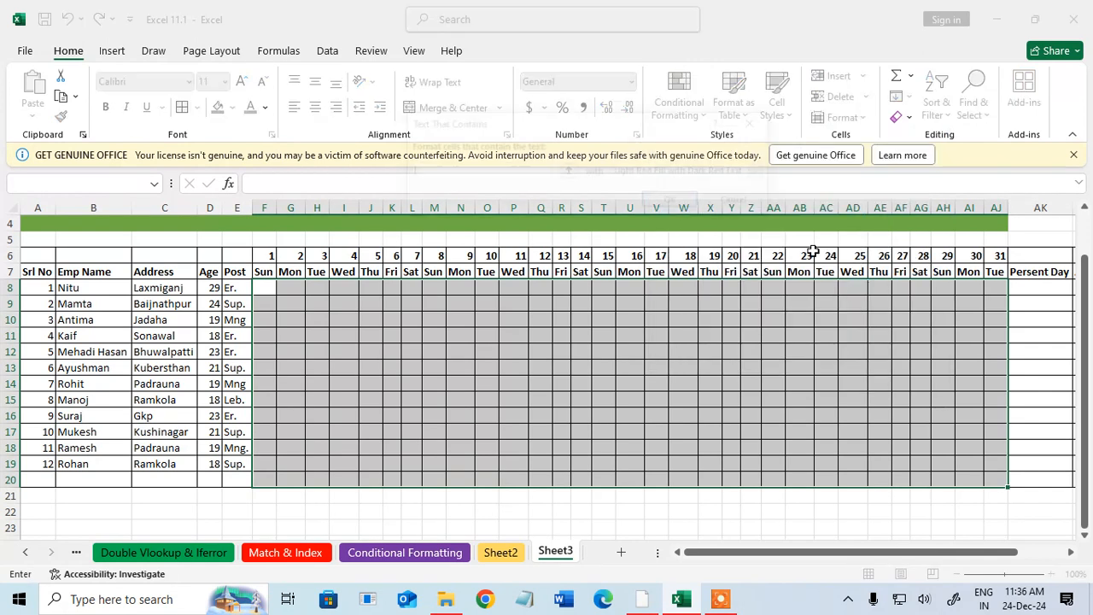
text(L)
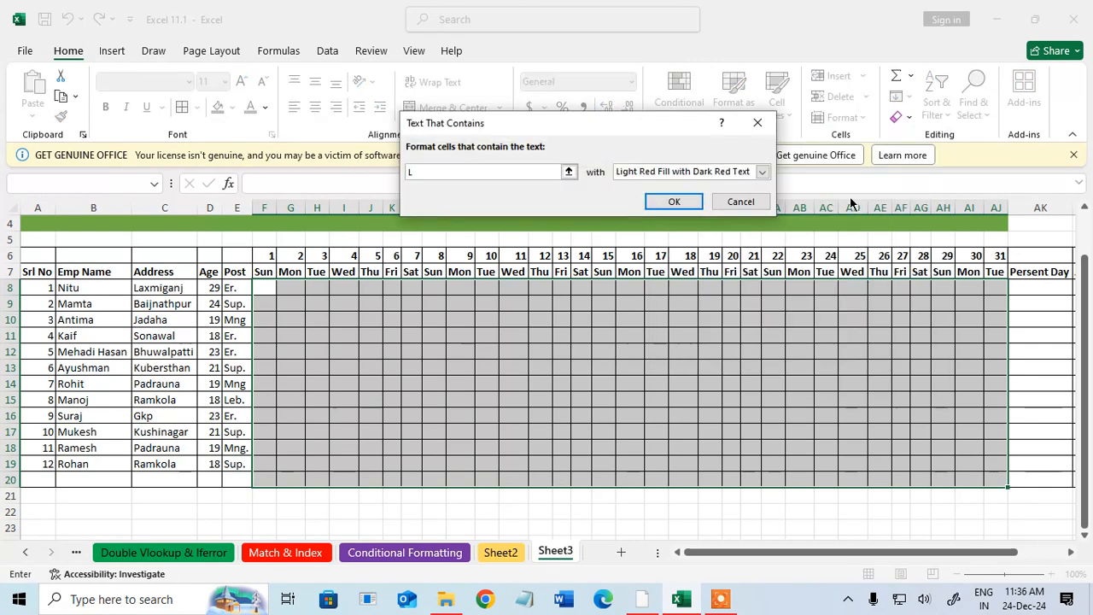
click(759, 173)
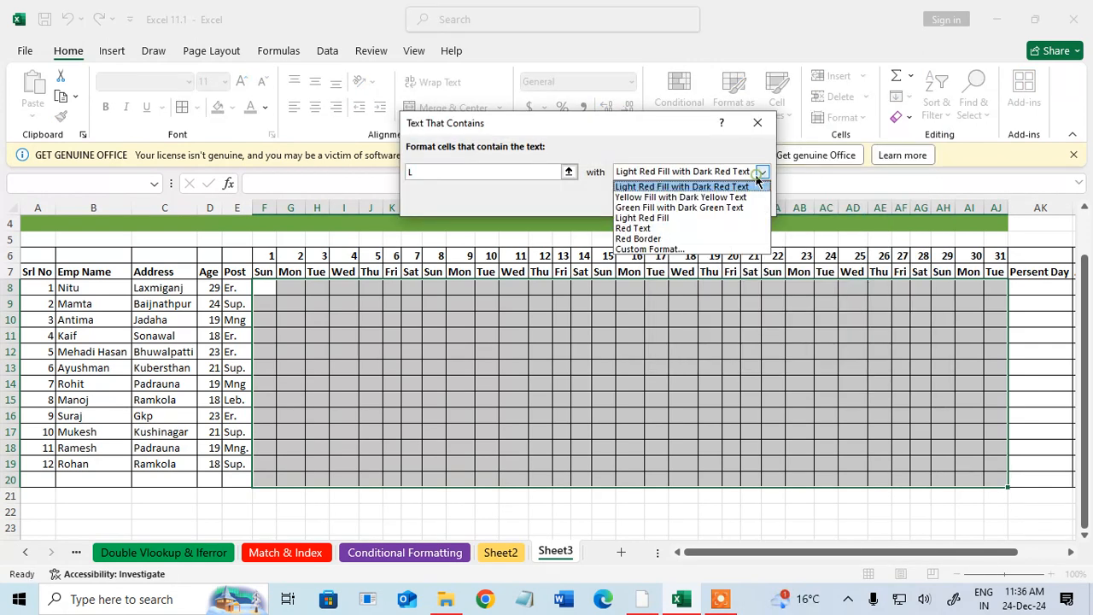
click(658, 197)
click(674, 202)
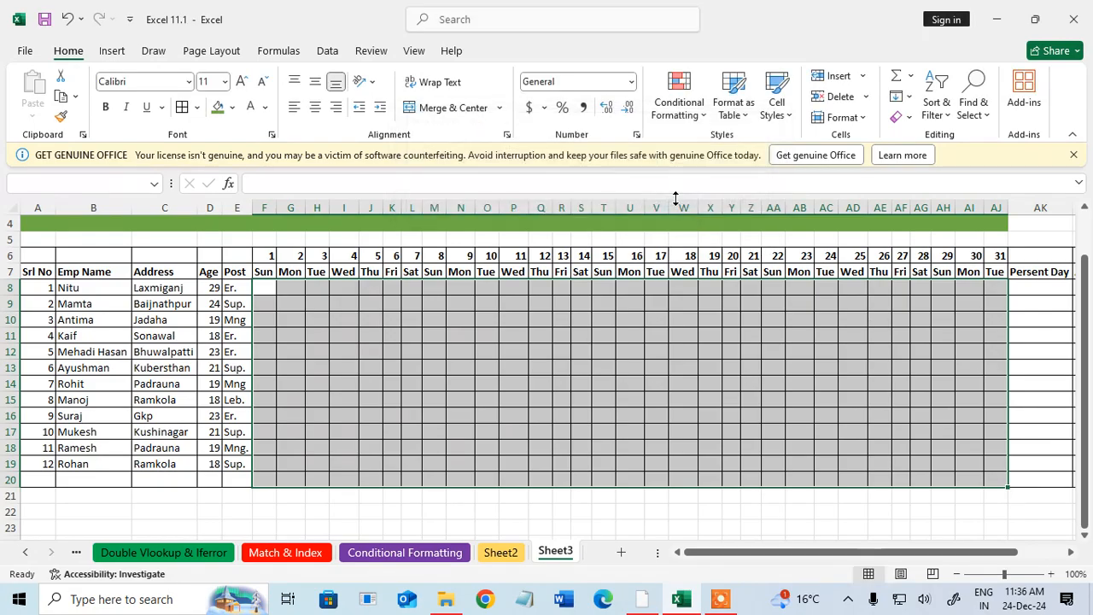
Step: Enter the attendance marks A, P and L in G8, G9 and G10 to test the conditional formatting rules
click(341, 335)
drag(271, 293, 900, 447)
click(437, 353)
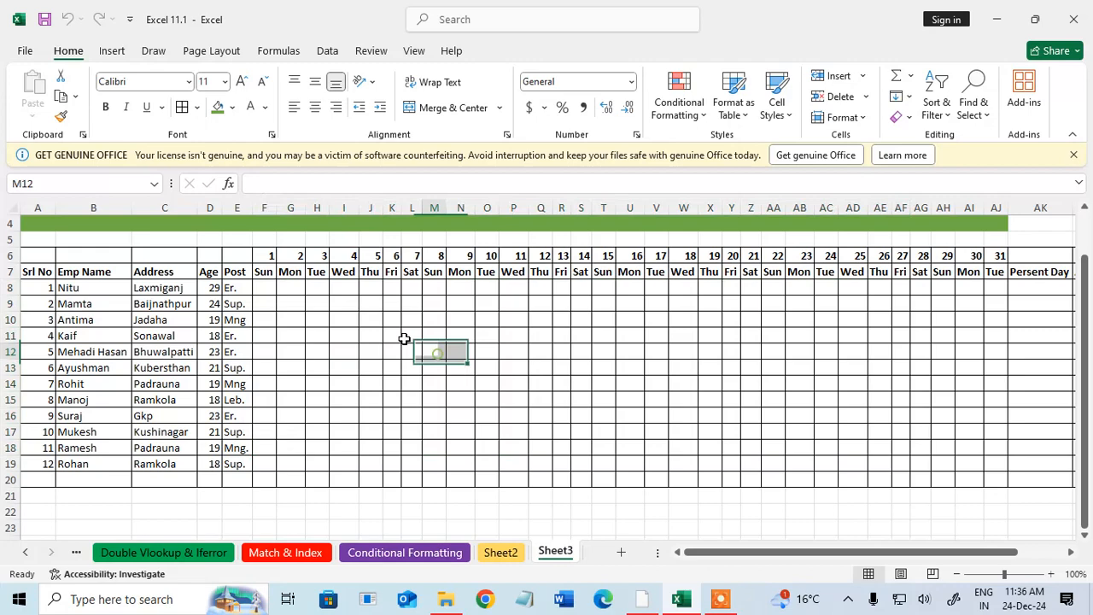
click(289, 288)
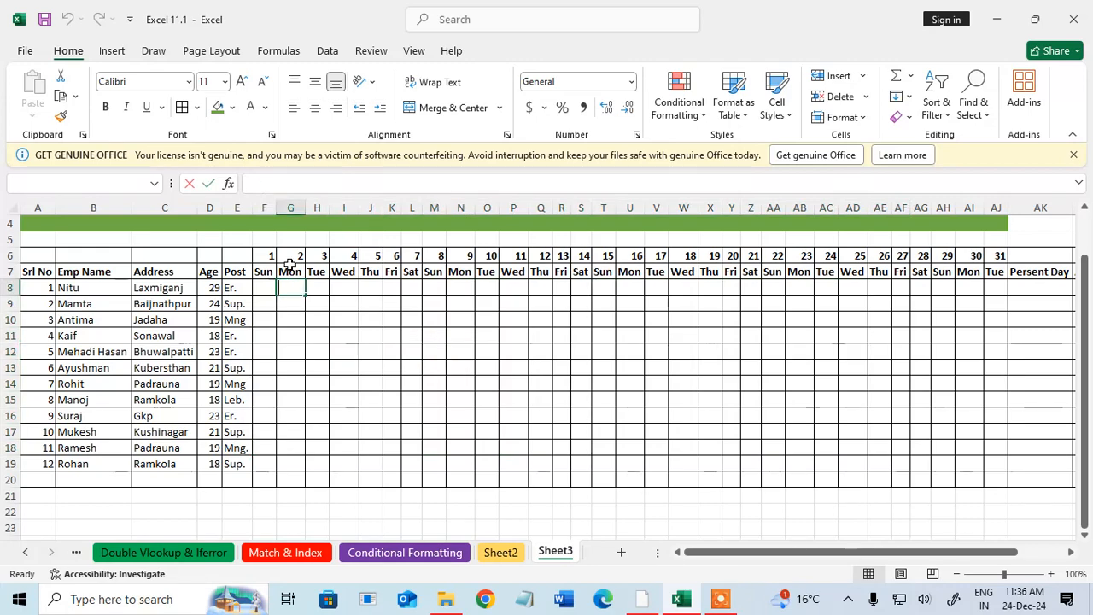
text(A)
key(Return)
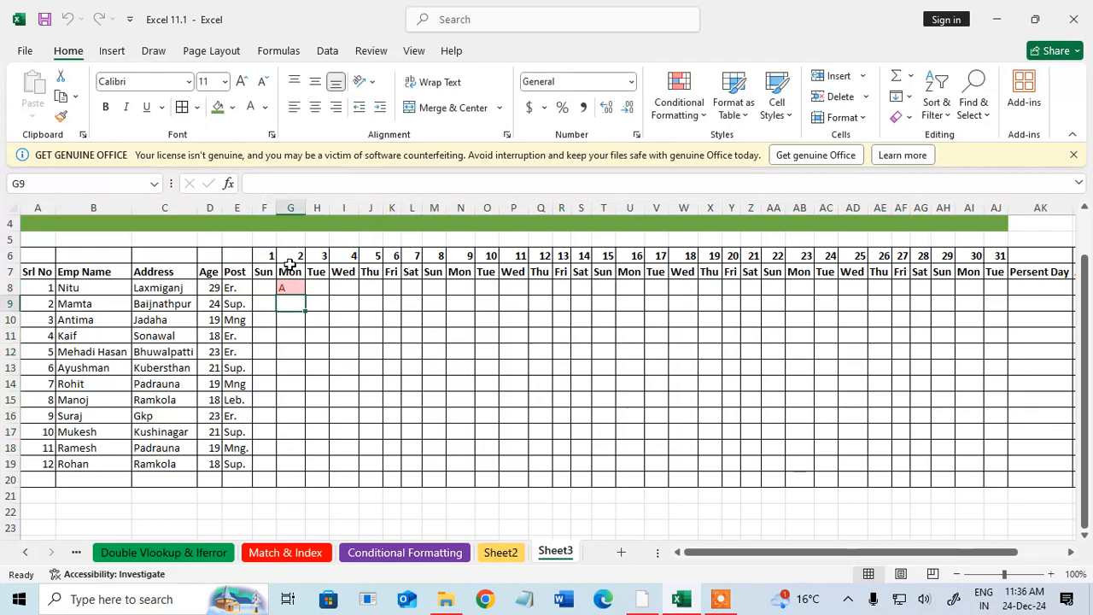
text(P)
key(Return)
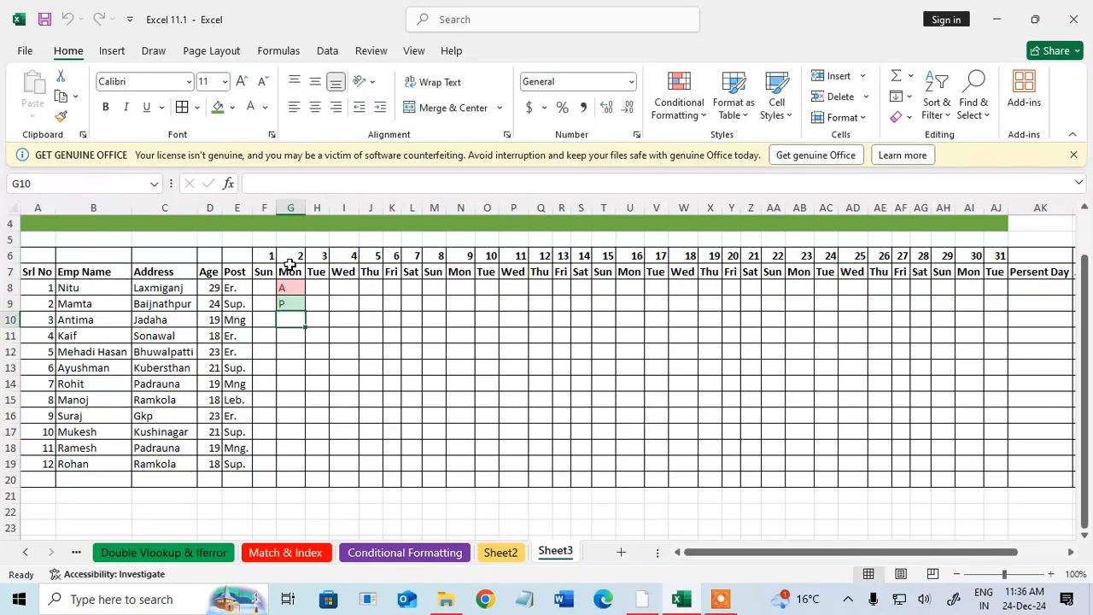
text(L)
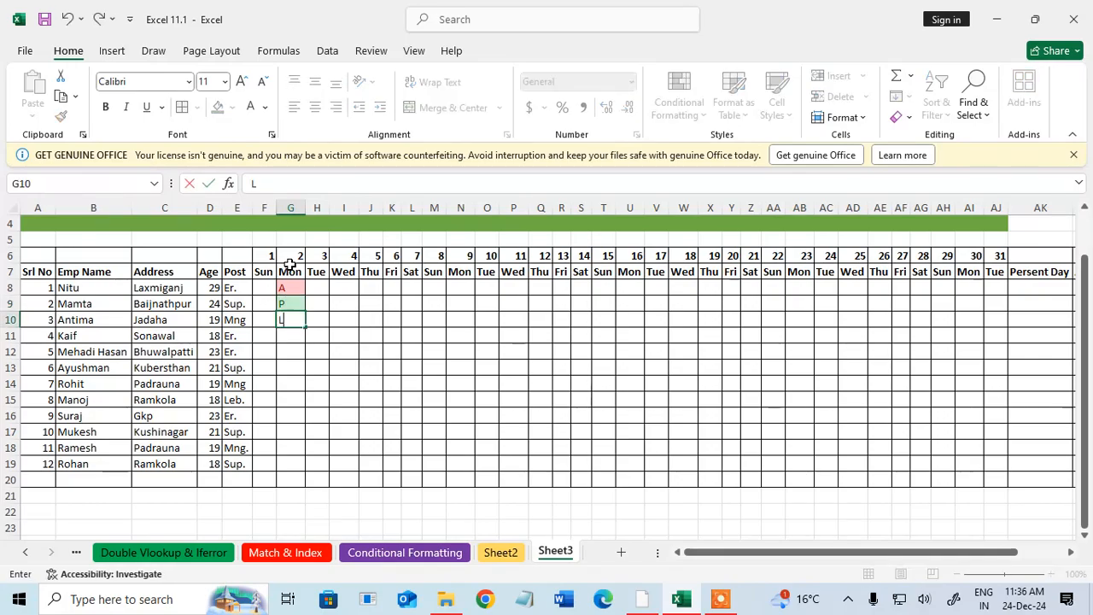
key(Return)
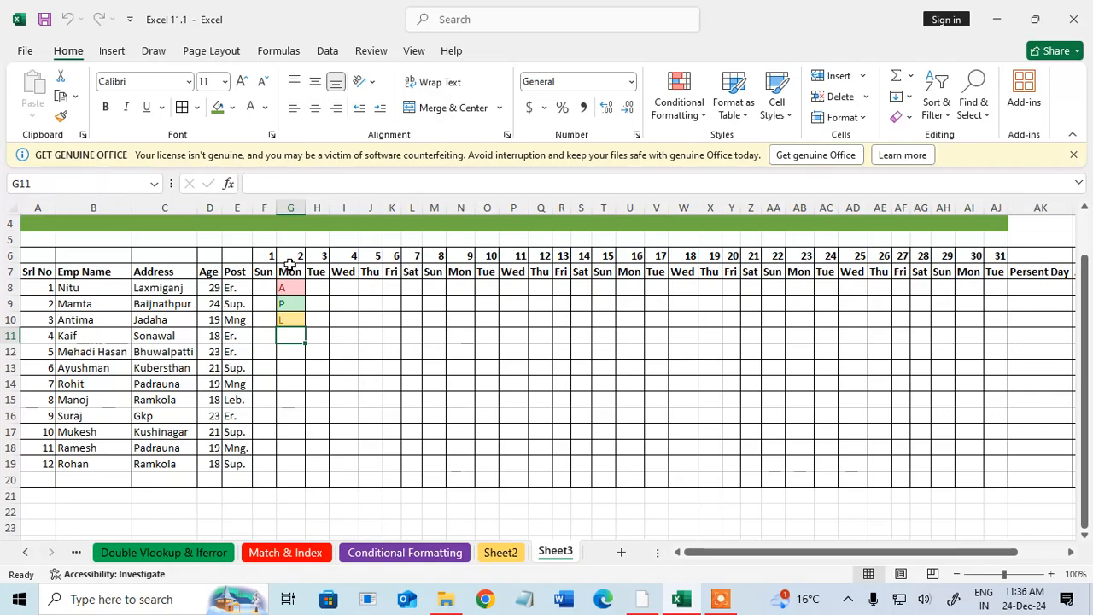
Step: Fill the first Sunday column, F7:F20, with green
click(264, 286)
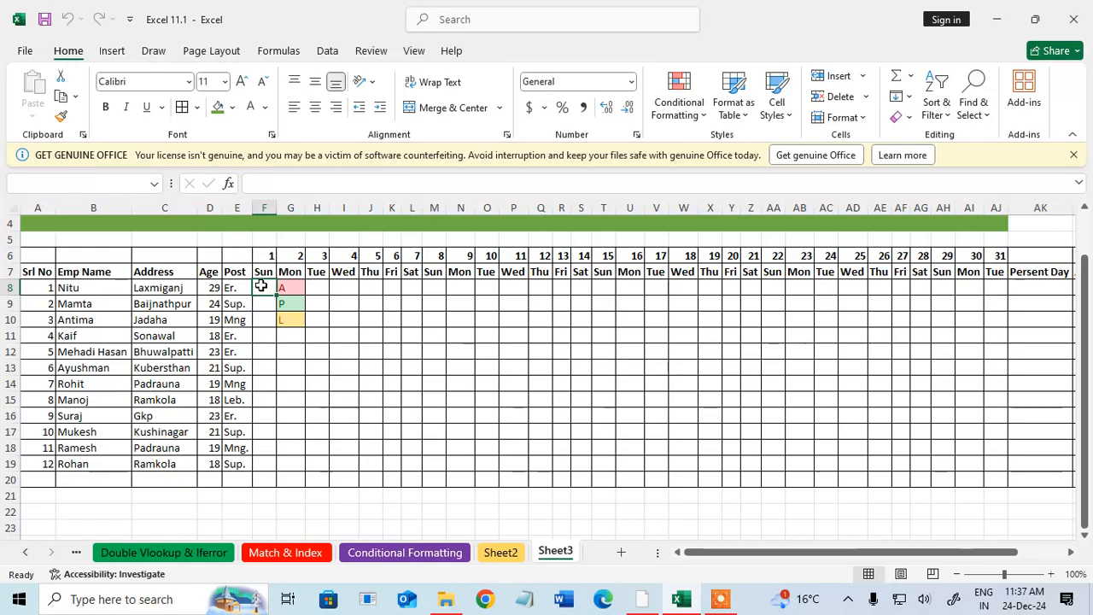
drag(262, 270, 264, 477)
click(218, 107)
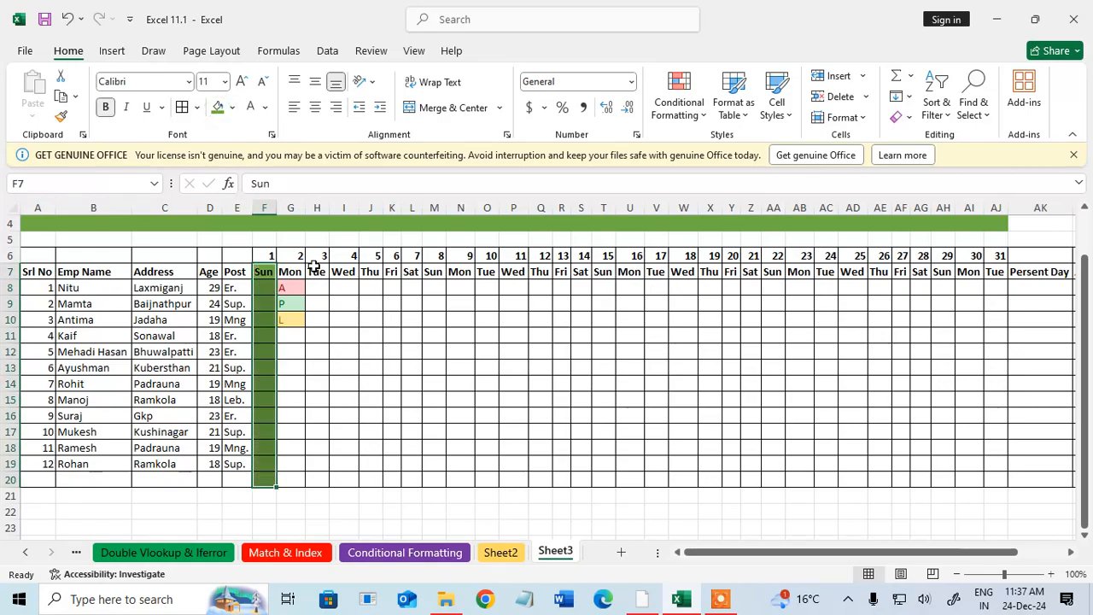
Step: Copy F10's green format with Format Painter onto rows 6 to 20 of the Sunday columns F, M, T, AA and AH
click(267, 314)
click(62, 115)
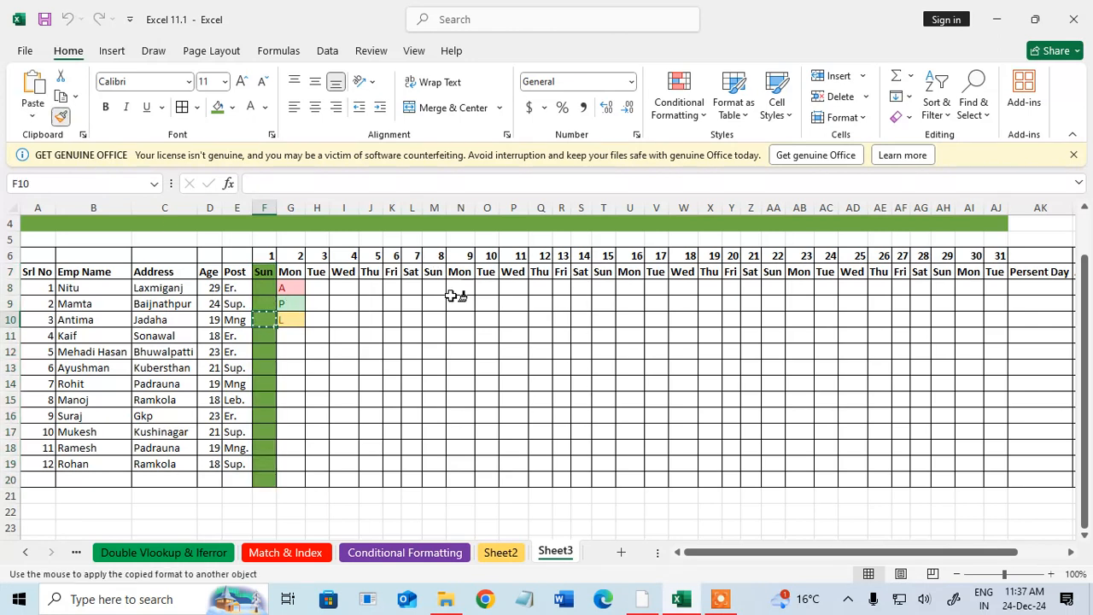
click(62, 116)
click(61, 116)
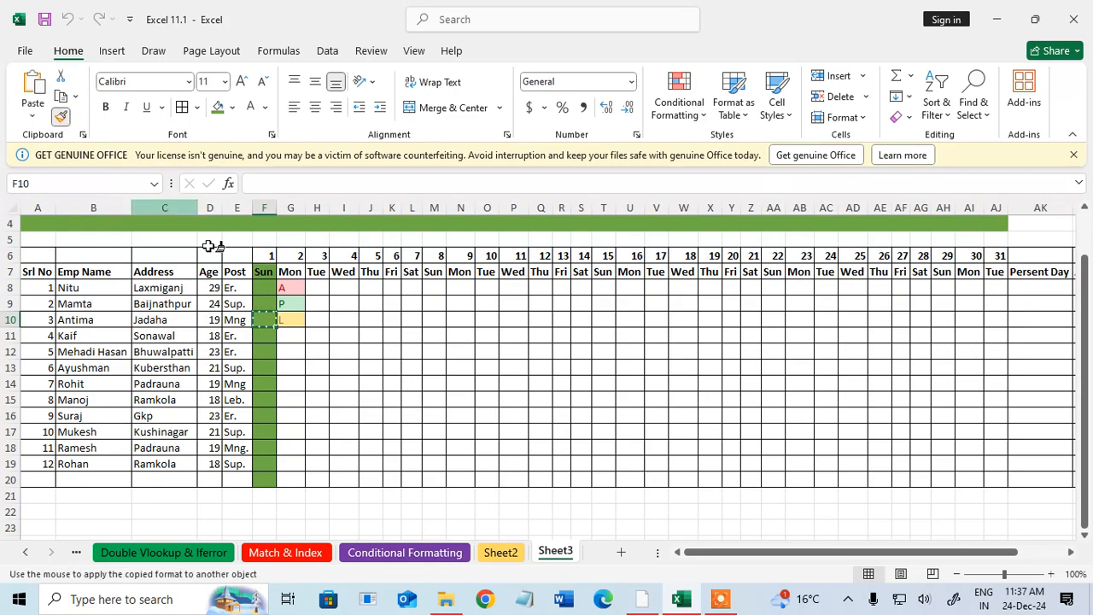
mouse_move(438, 255)
mouse_down()
mouse_move(436, 270)
mouse_move(437, 257)
mouse_up()
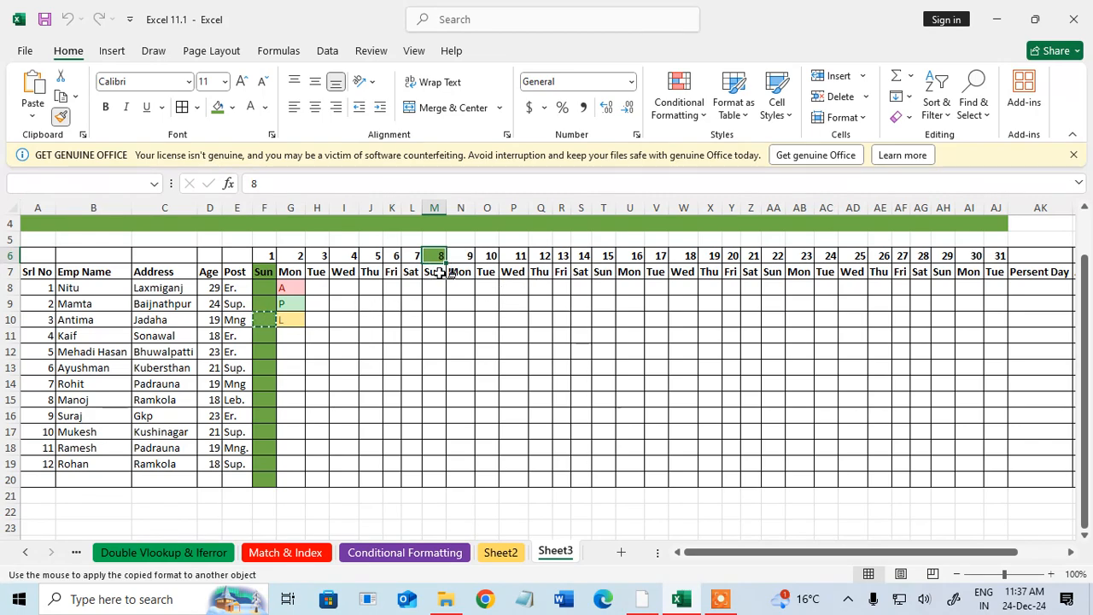
mouse_move(438, 261)
mouse_down()
mouse_move(452, 456)
mouse_move(444, 486)
mouse_move(435, 483)
mouse_up()
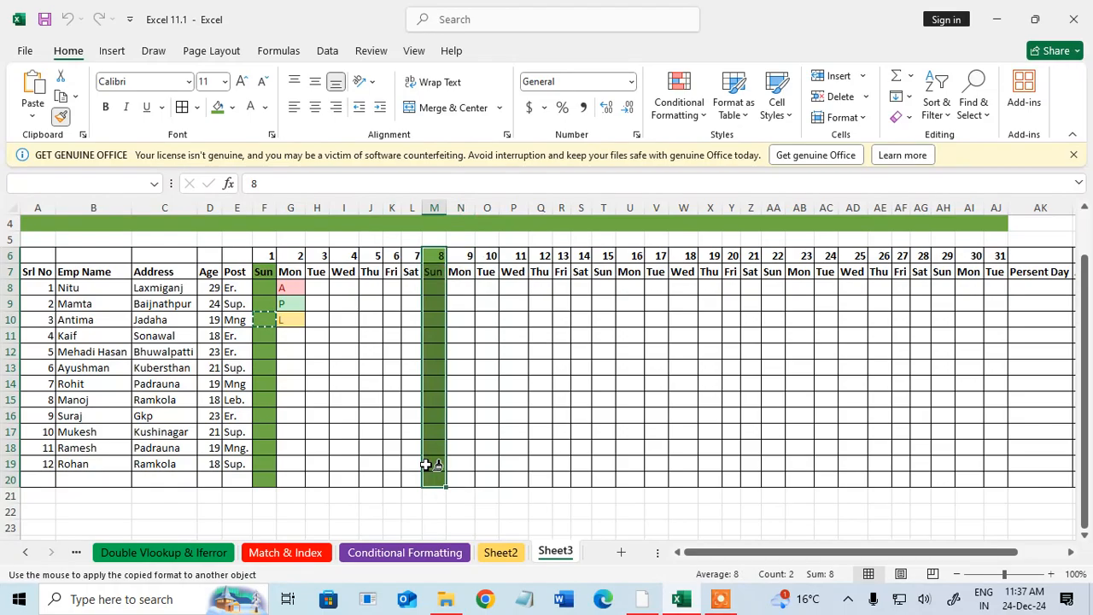
click(269, 256)
mouse_move(270, 256)
mouse_down()
mouse_move(284, 434)
mouse_move(270, 475)
mouse_up()
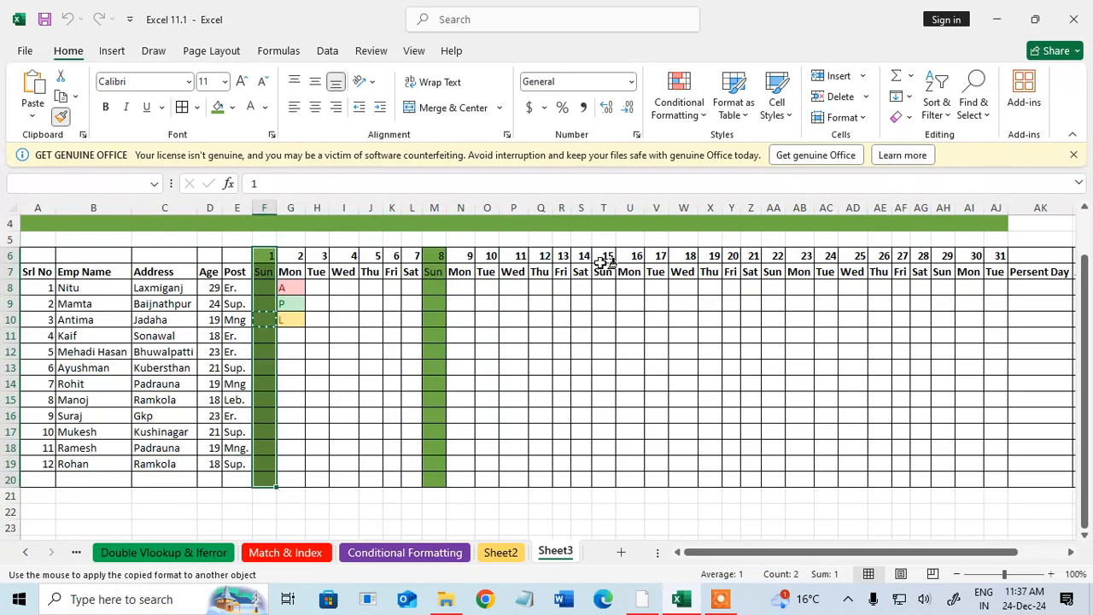
mouse_move(608, 257)
mouse_down()
mouse_move(597, 487)
mouse_move(598, 474)
mouse_up()
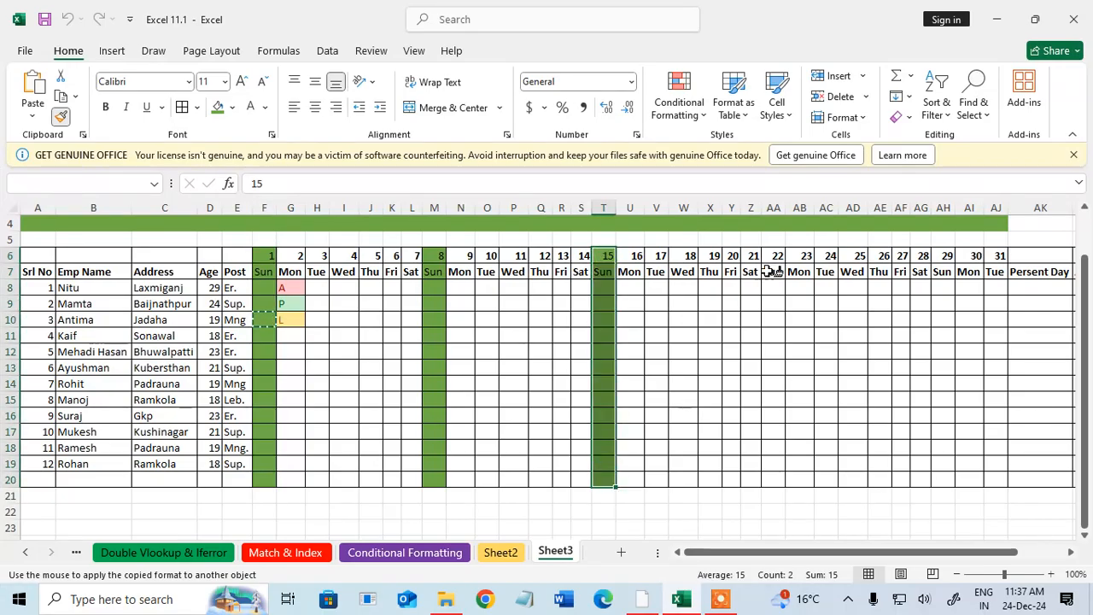
mouse_move(773, 256)
mouse_down()
mouse_move(793, 402)
mouse_move(776, 479)
mouse_move(763, 472)
mouse_up()
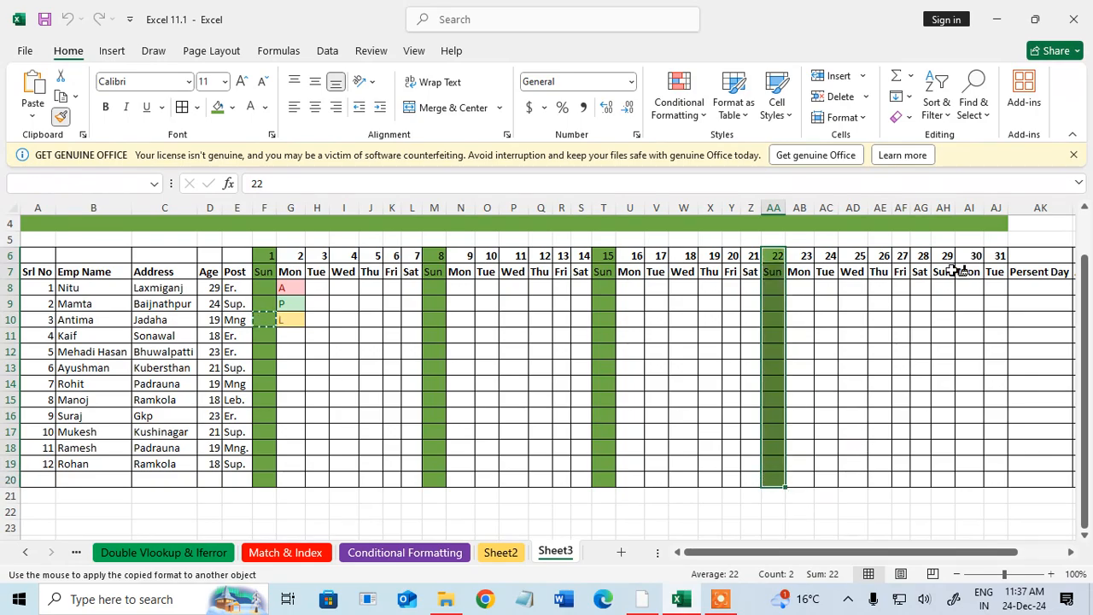
drag(946, 254, 938, 478)
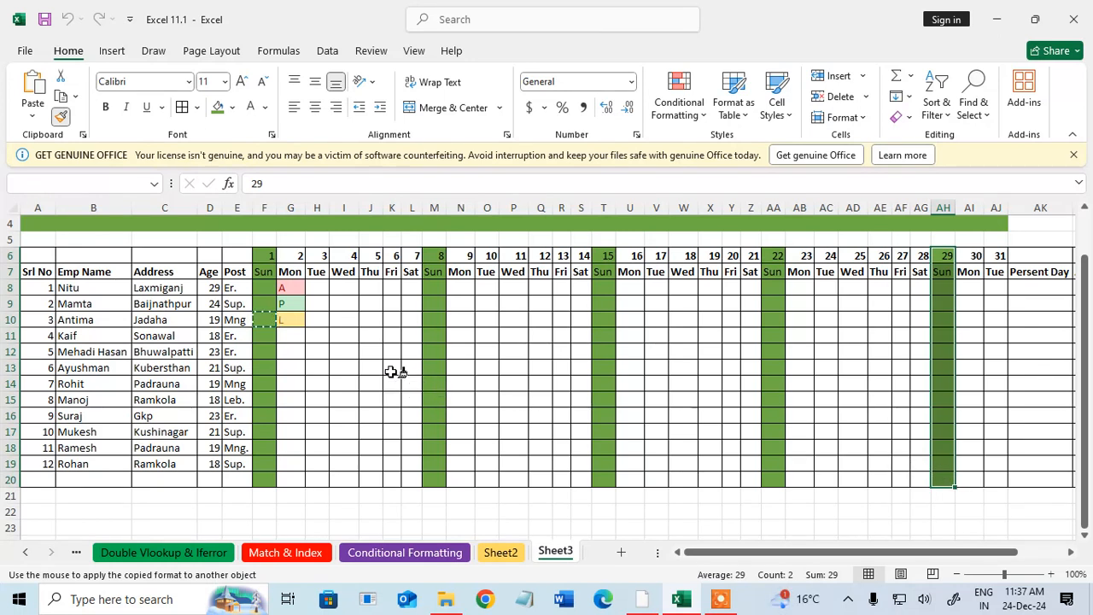
key(Escape)
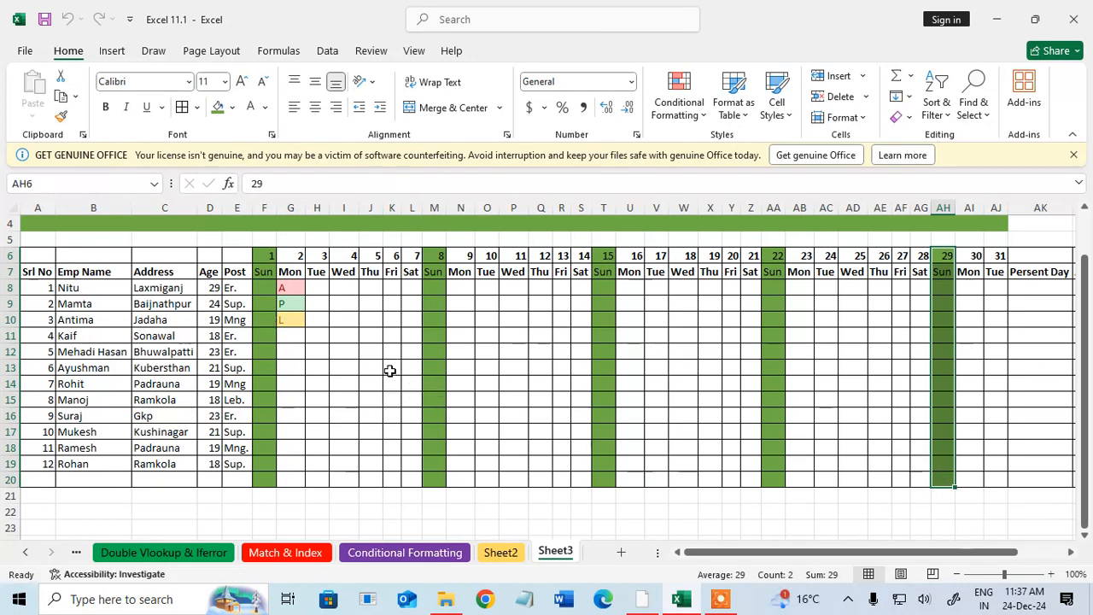
Step: Make the Sun headings in F7, M7, T7 and AA7 bold
click(258, 272)
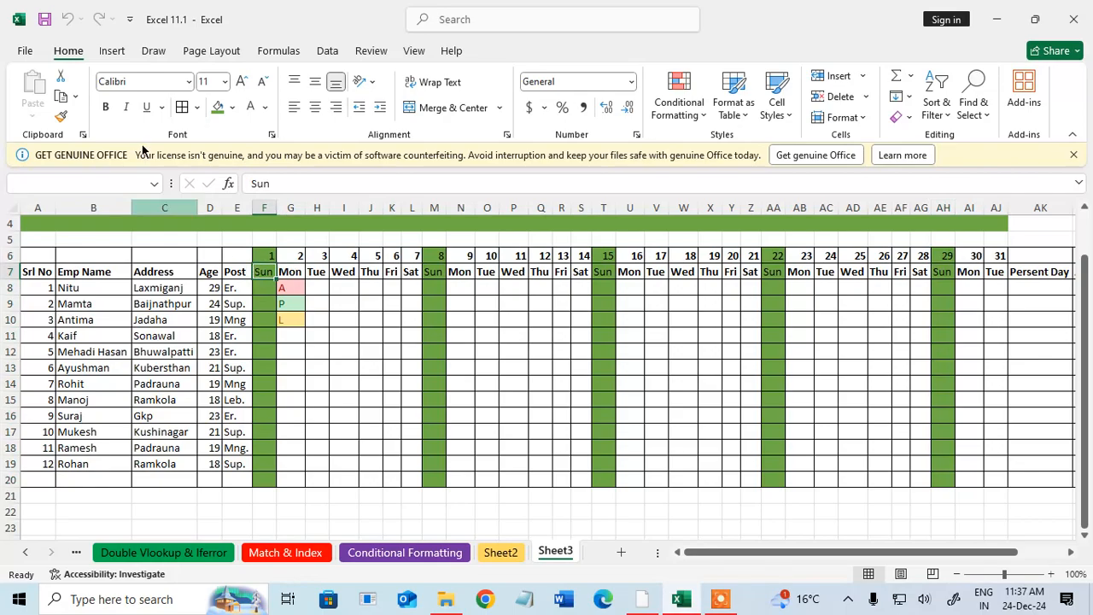
click(433, 274)
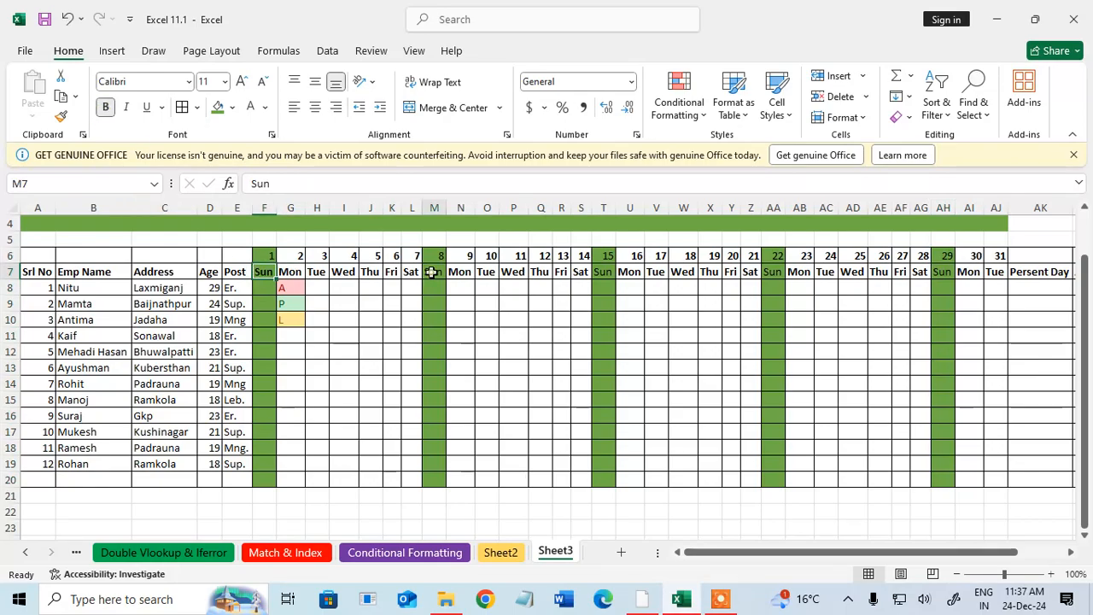
click(106, 108)
click(601, 274)
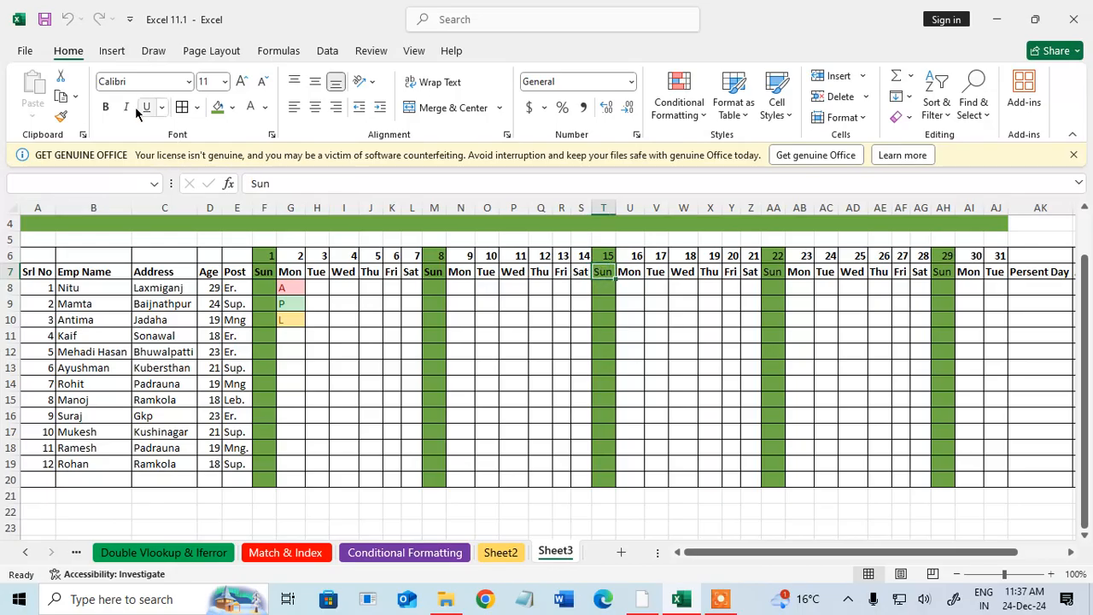
click(106, 108)
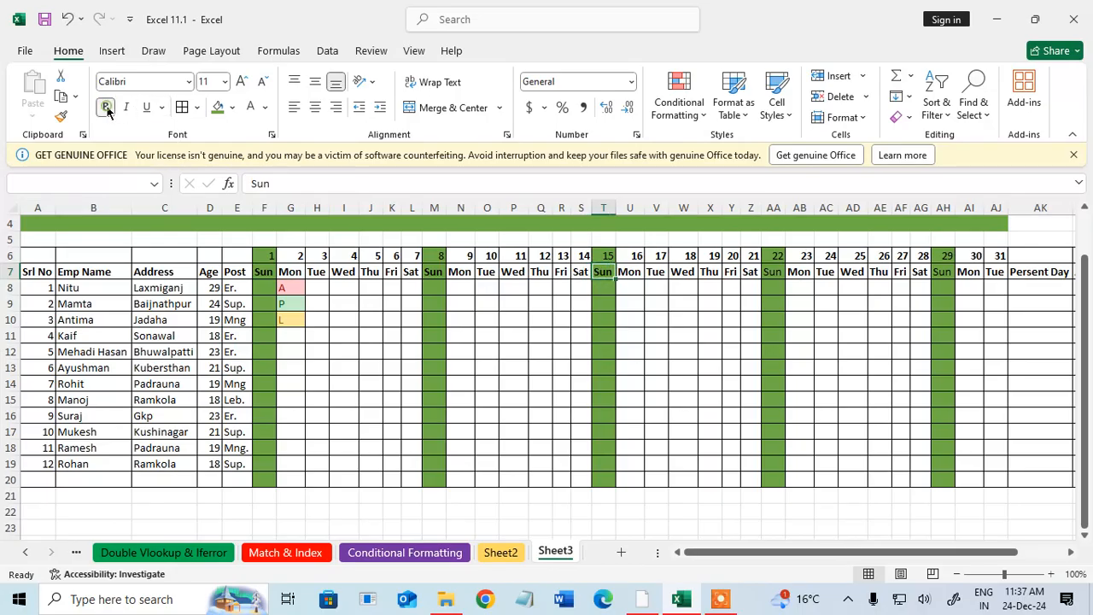
click(766, 272)
click(106, 107)
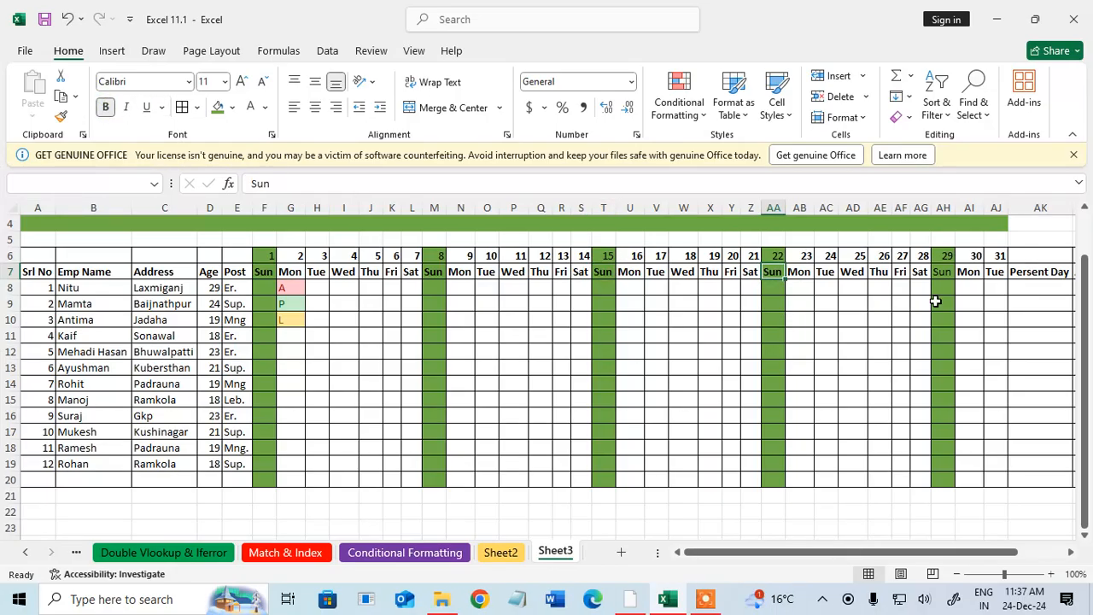
Step: Bold the Sun heading under day 29 and fill all five Sunday columns, rows 6 to 20, with Gold, Accent 4
click(940, 274)
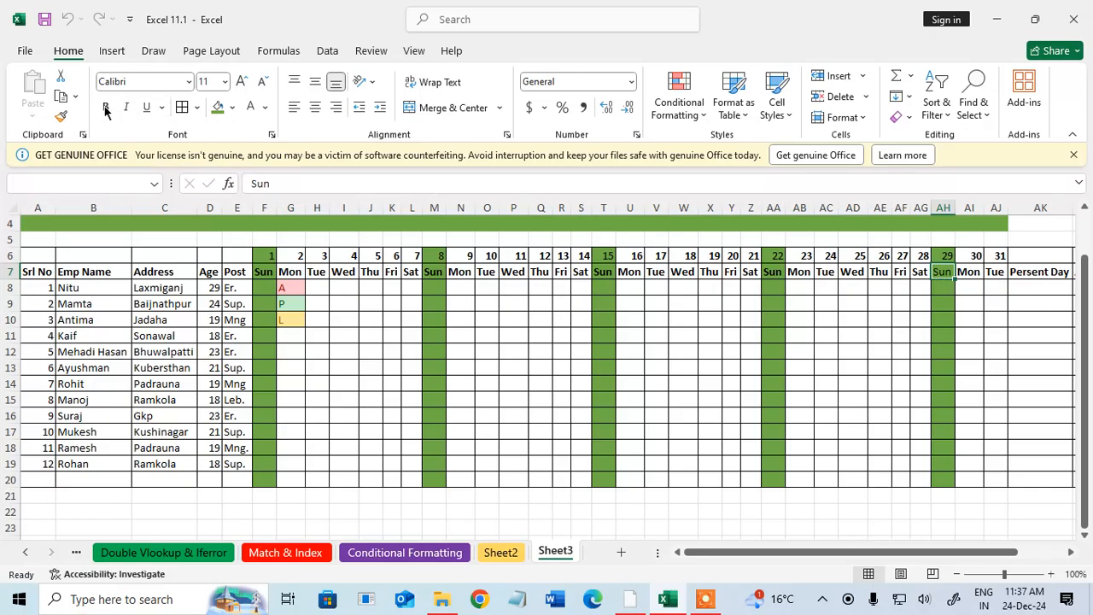
drag(256, 250, 264, 483)
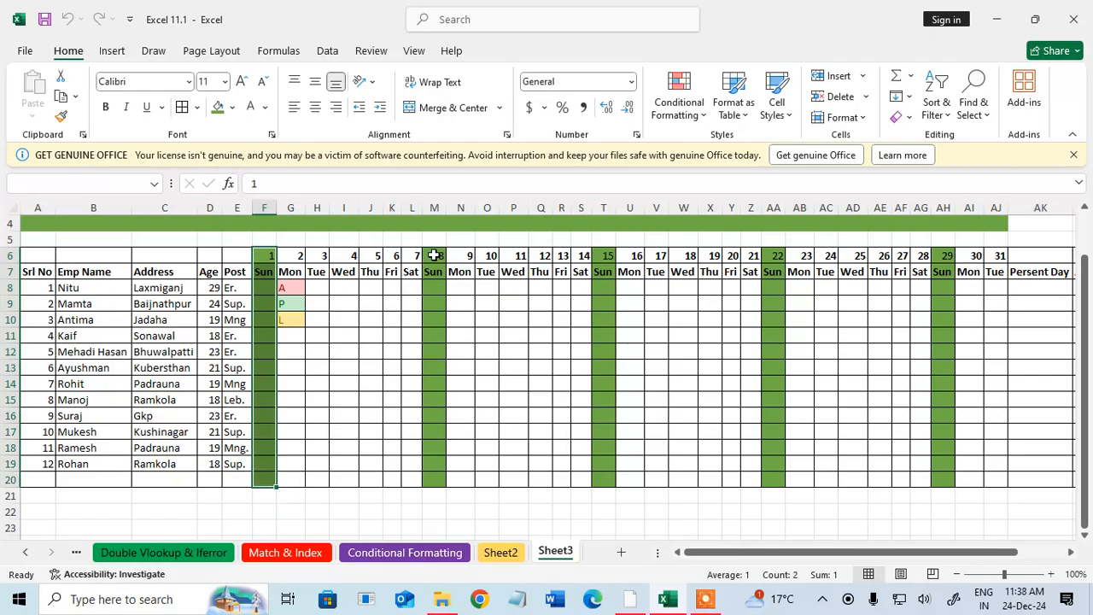
drag(434, 255, 439, 476)
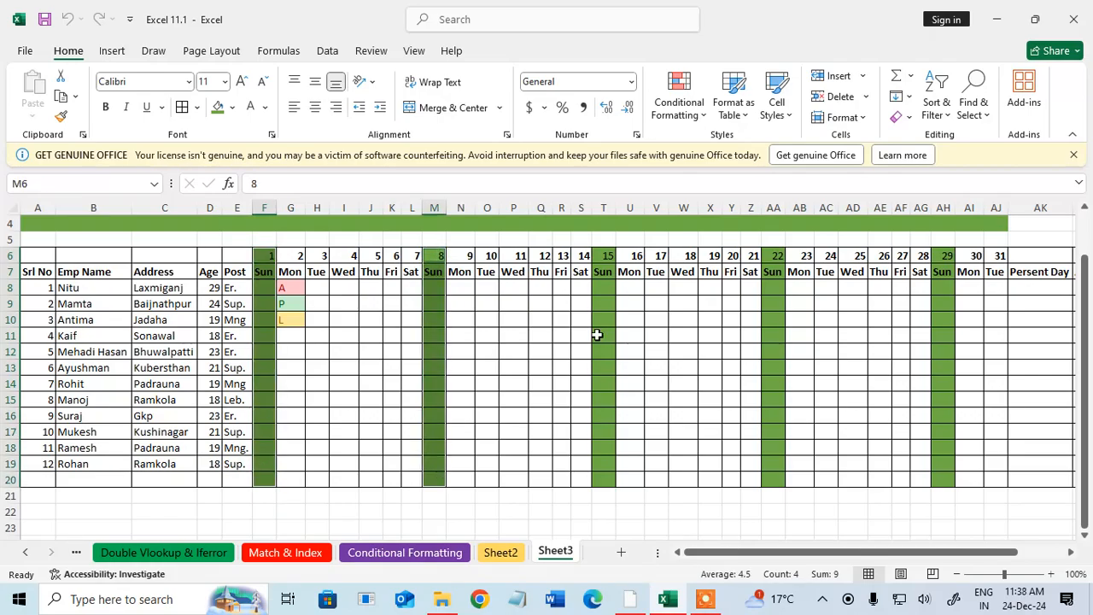
drag(604, 253, 608, 482)
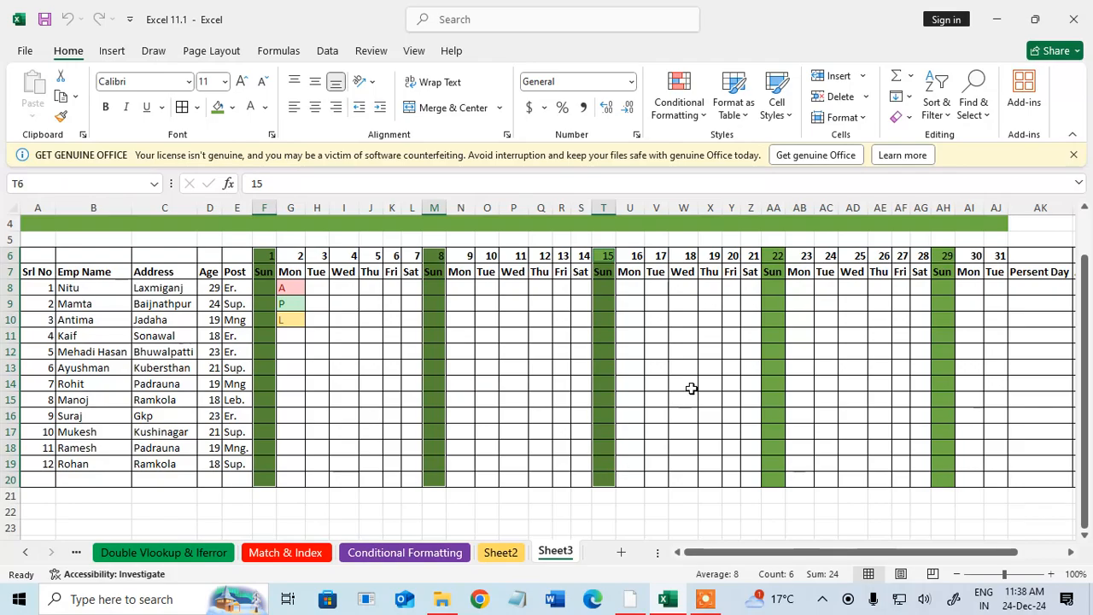
drag(773, 257, 776, 480)
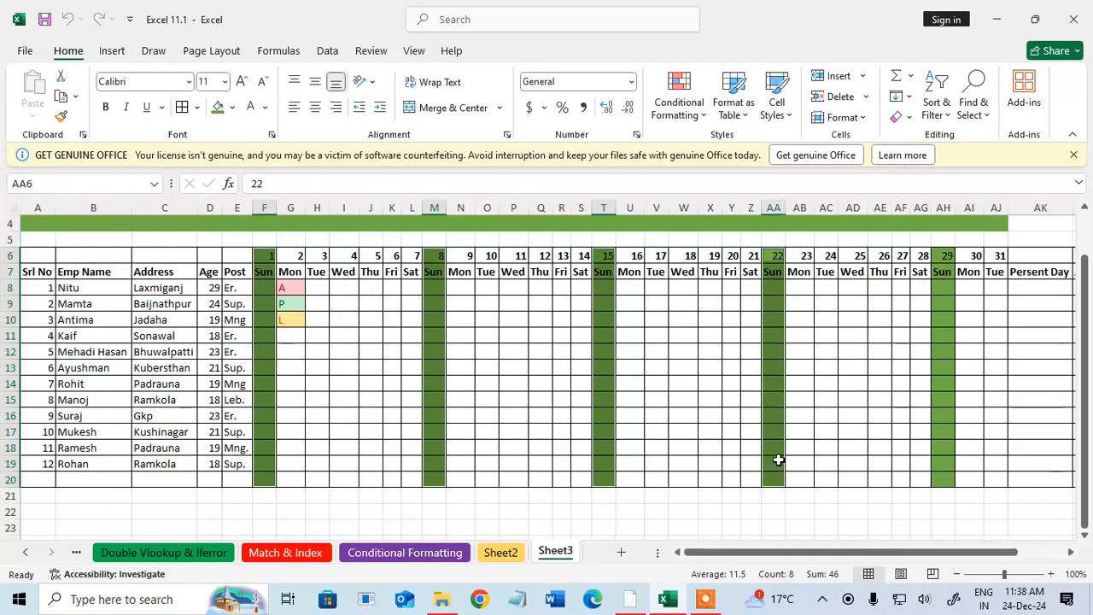
drag(944, 258, 940, 480)
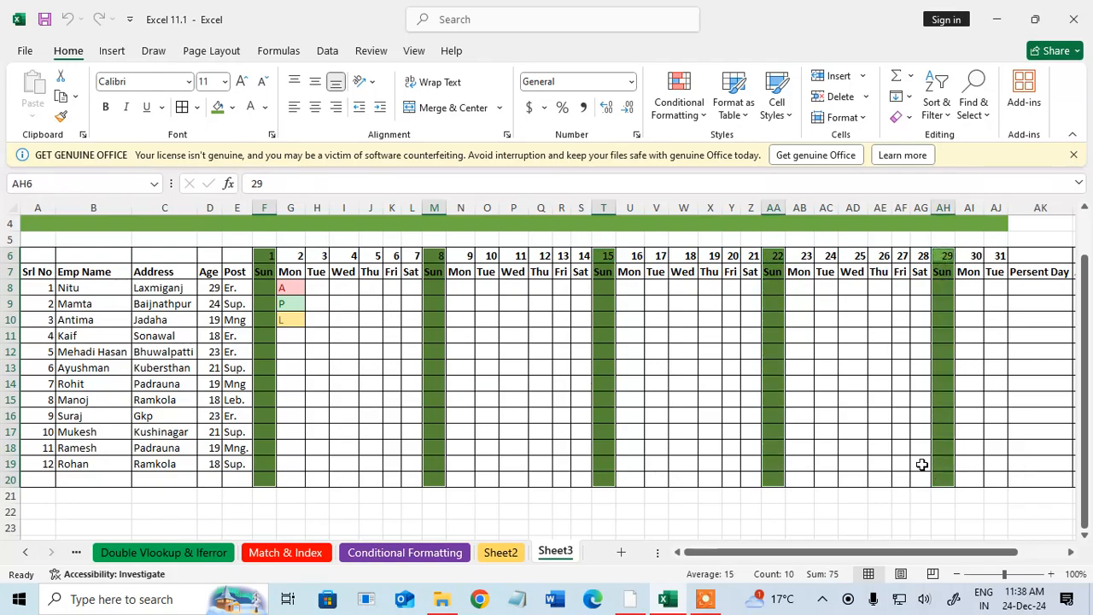
click(231, 107)
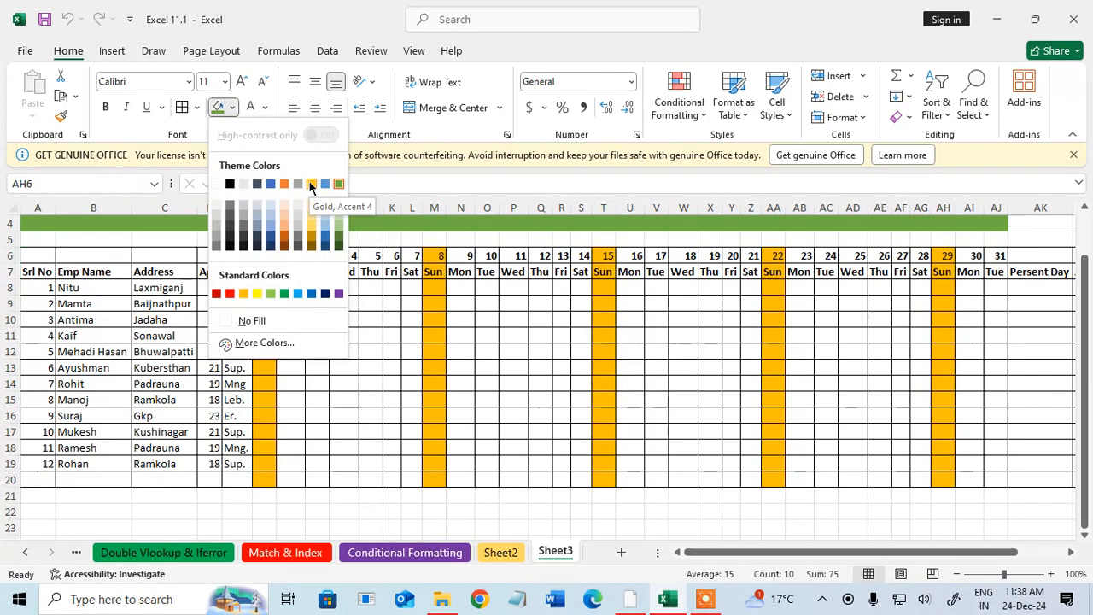
click(311, 183)
click(541, 346)
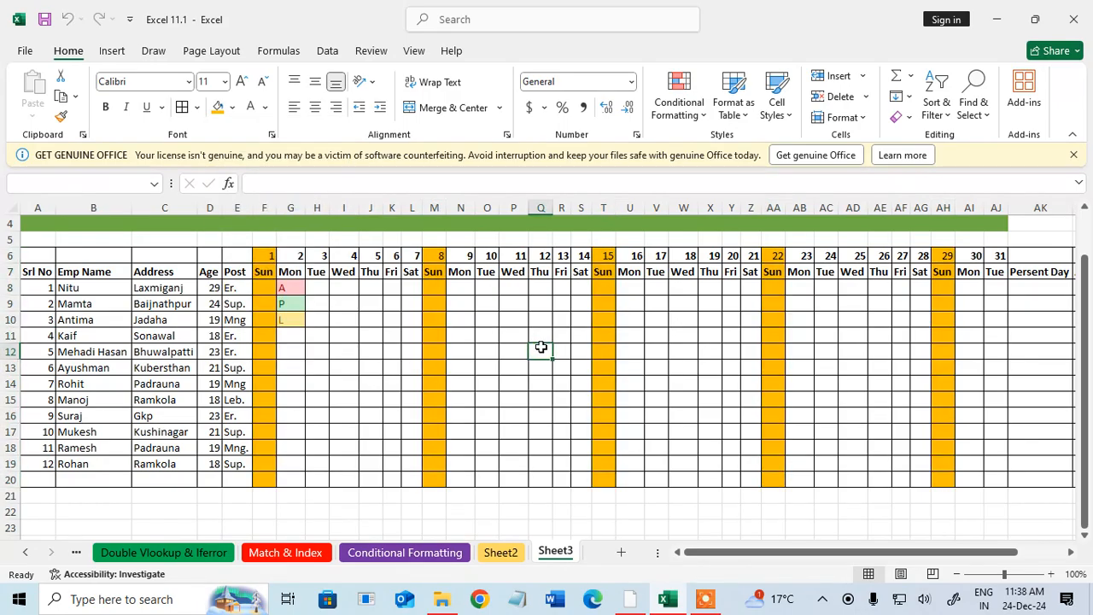
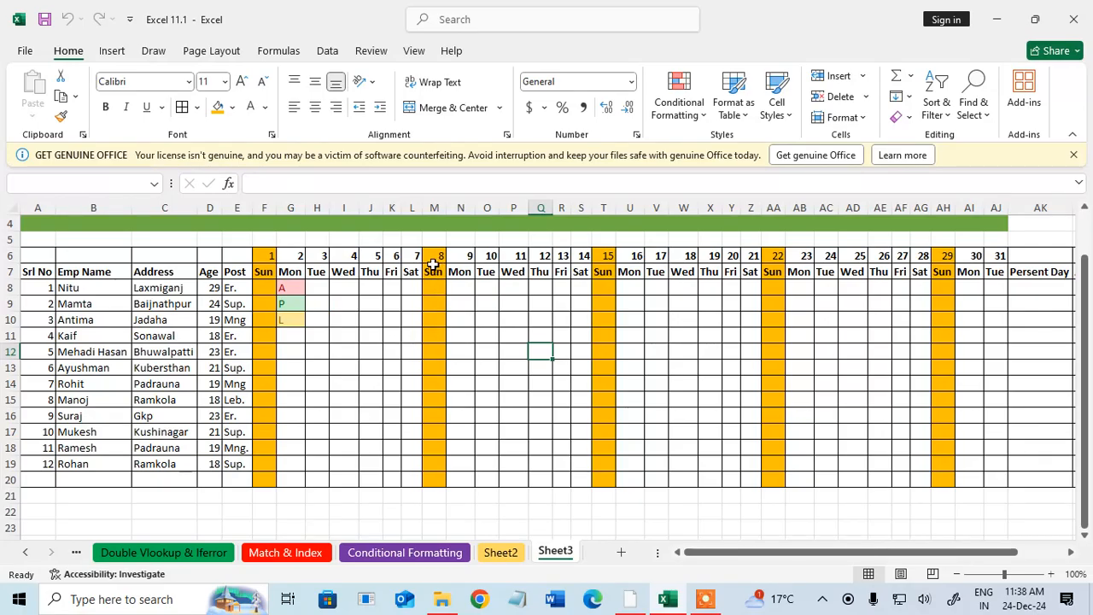
drag(434, 261, 435, 369)
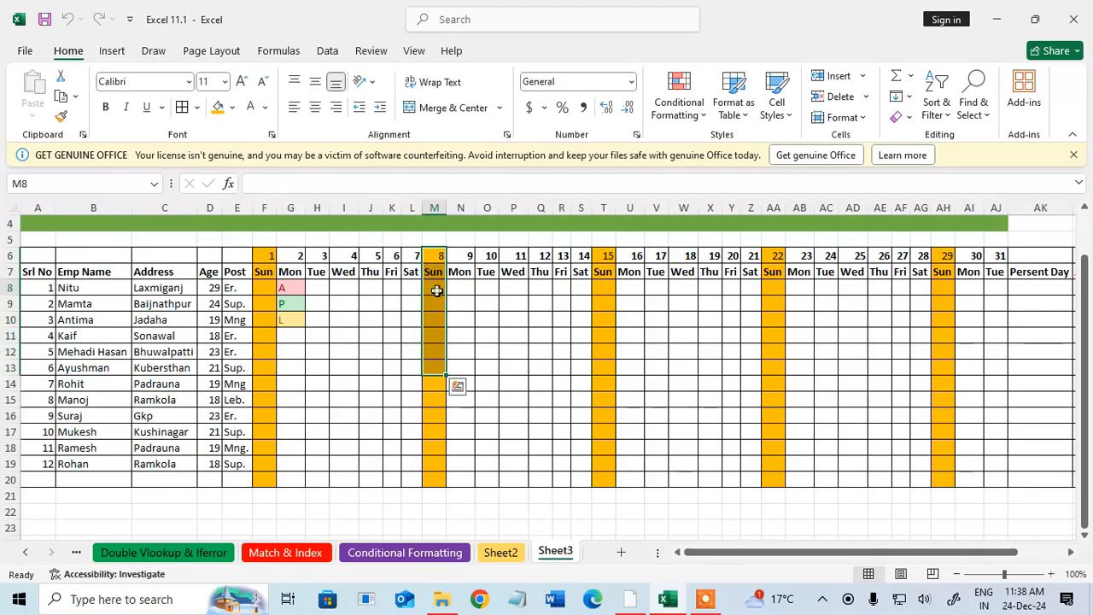
click(434, 288)
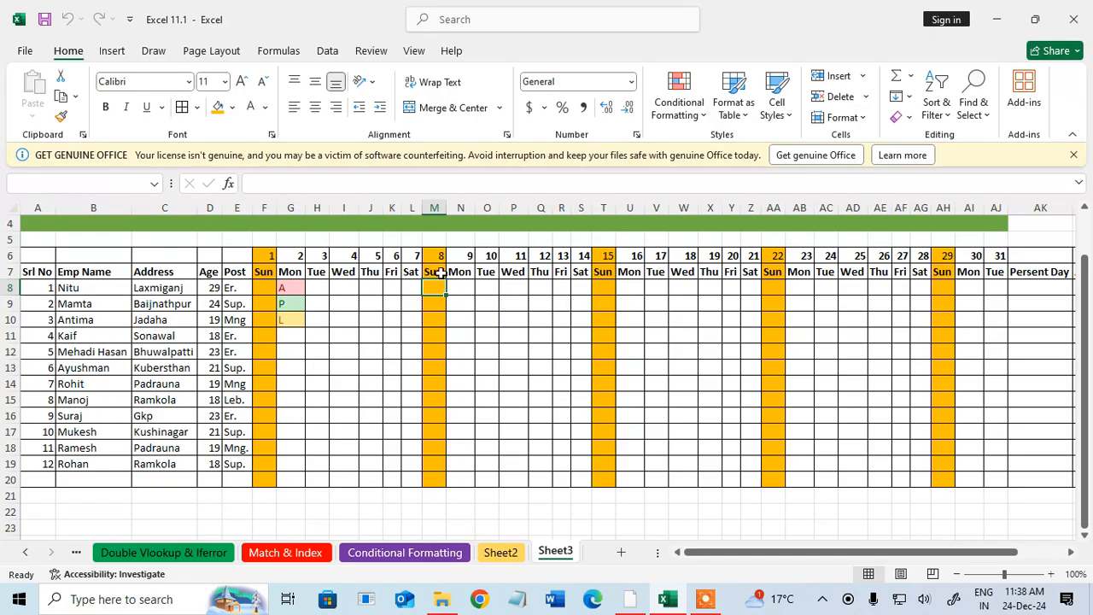
click(409, 288)
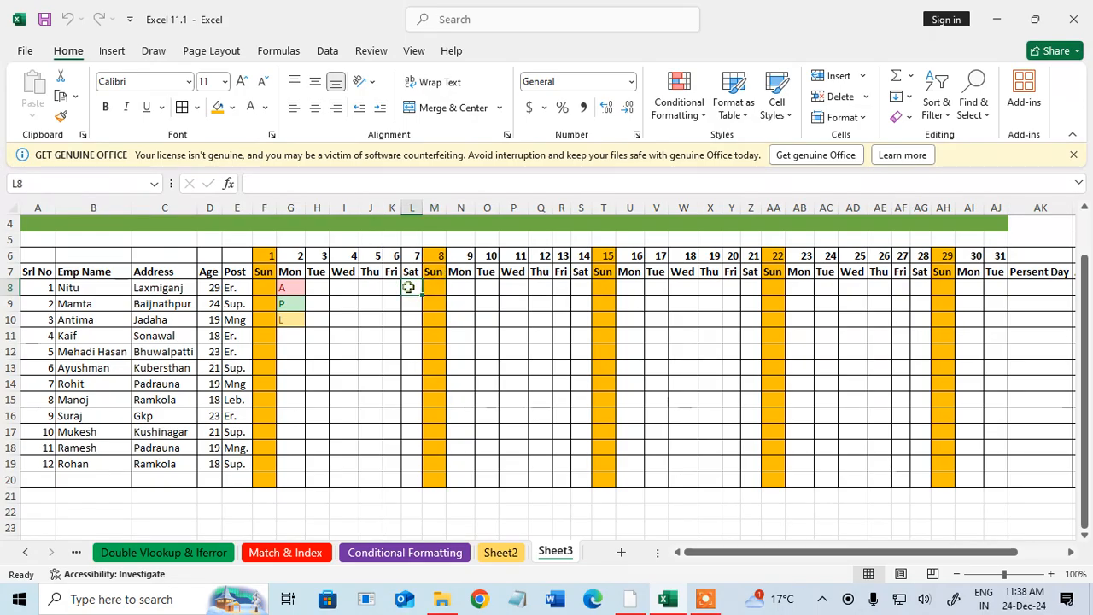
drag(427, 288, 542, 385)
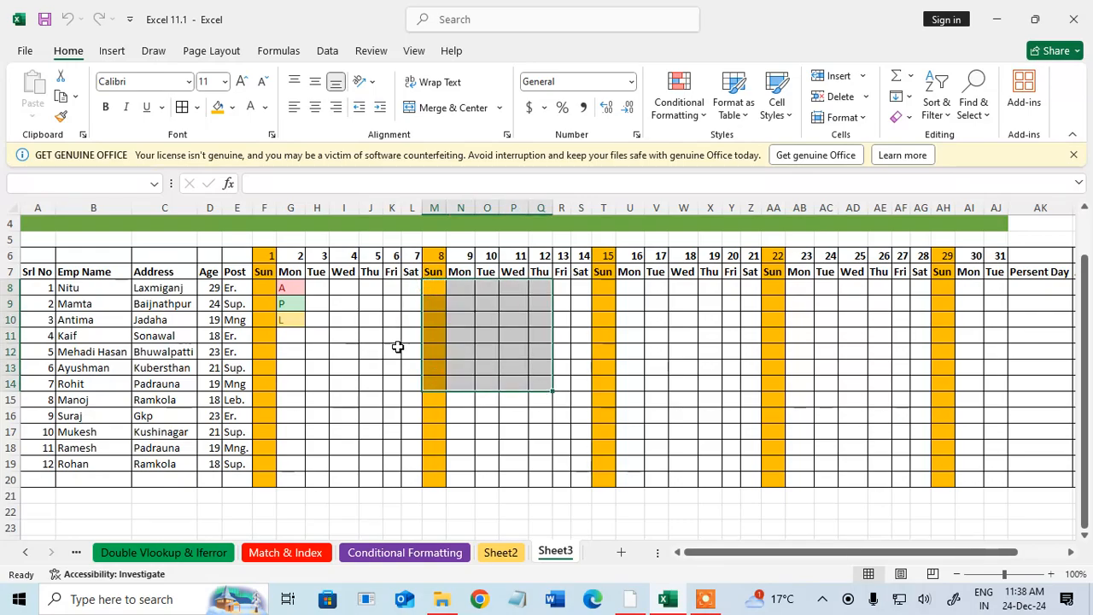
click(440, 340)
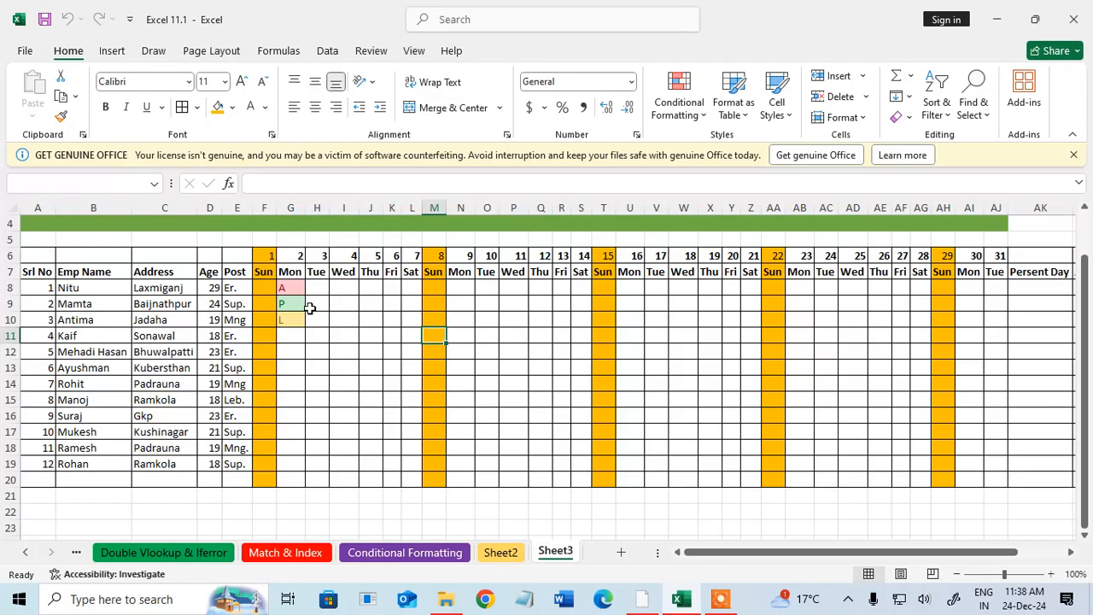
Step: Enter the day 2 (Mon) attendance as P in G11:G14 and L in G15
click(295, 336)
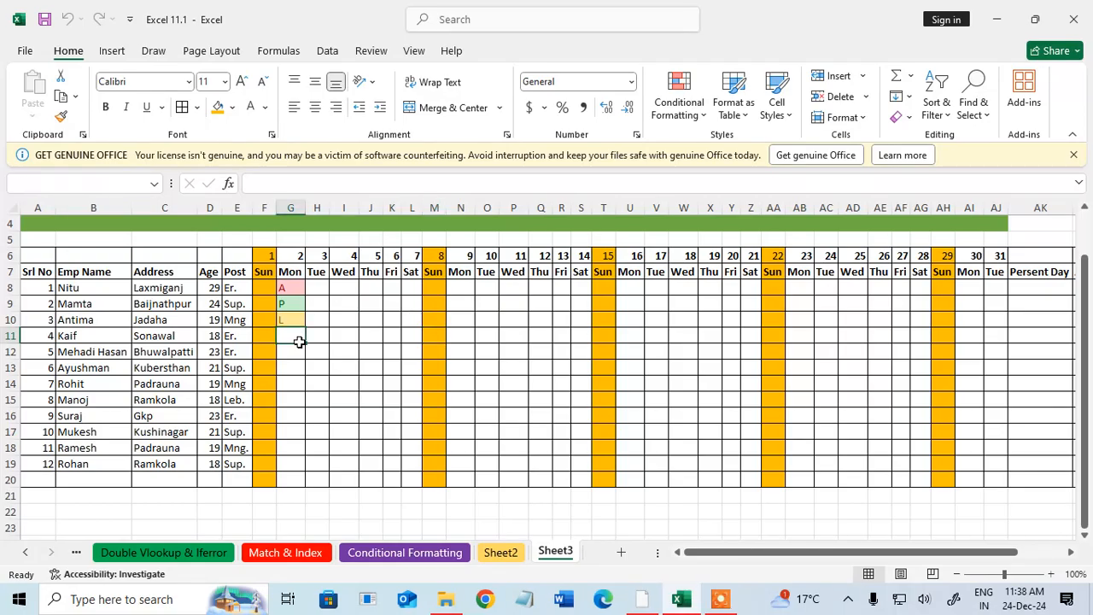
text(P)
key(Return)
text(P)
key(Return)
text(P)
key(Return)
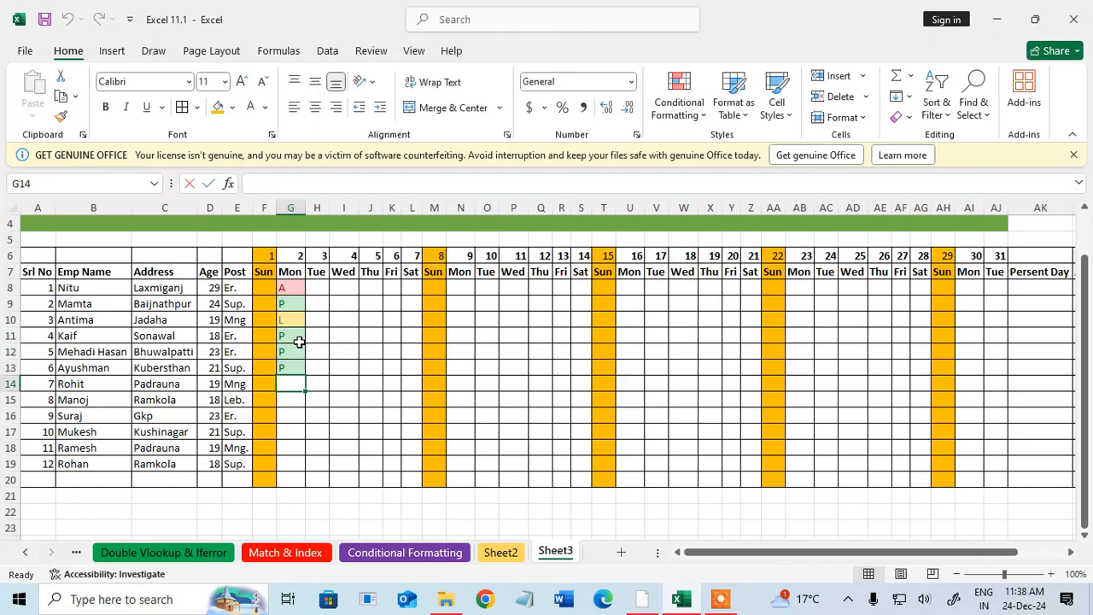
text(P)
key(Return)
text(L)
key(Return)
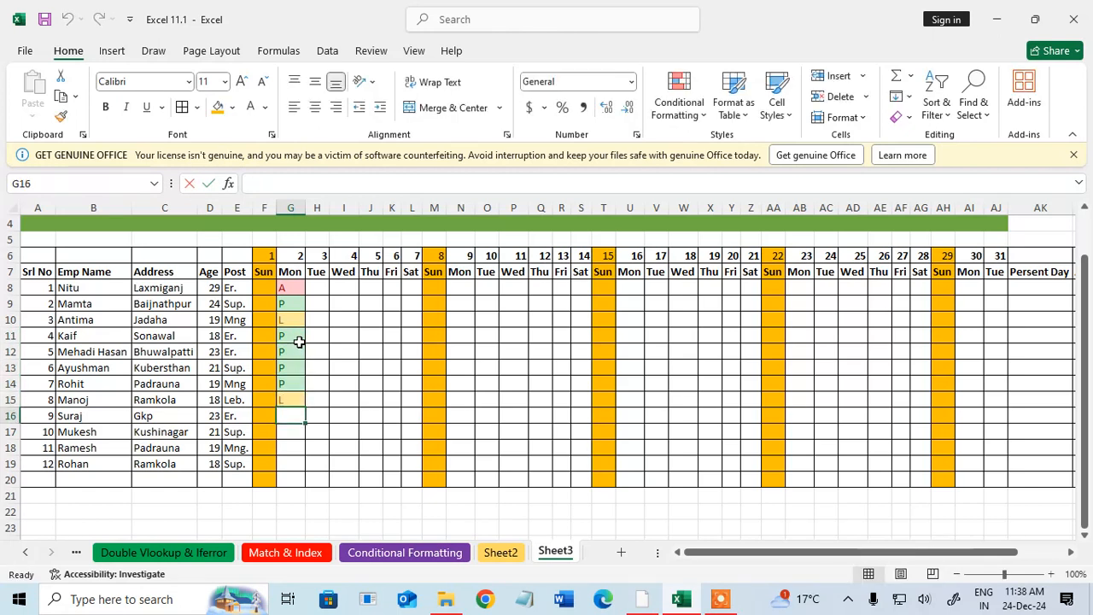
Step: Complete the day 2 (Mon) attendance with L in G16, A in G17 and P in G18:G19
text(L)
key(Return)
text(A)
key(Return)
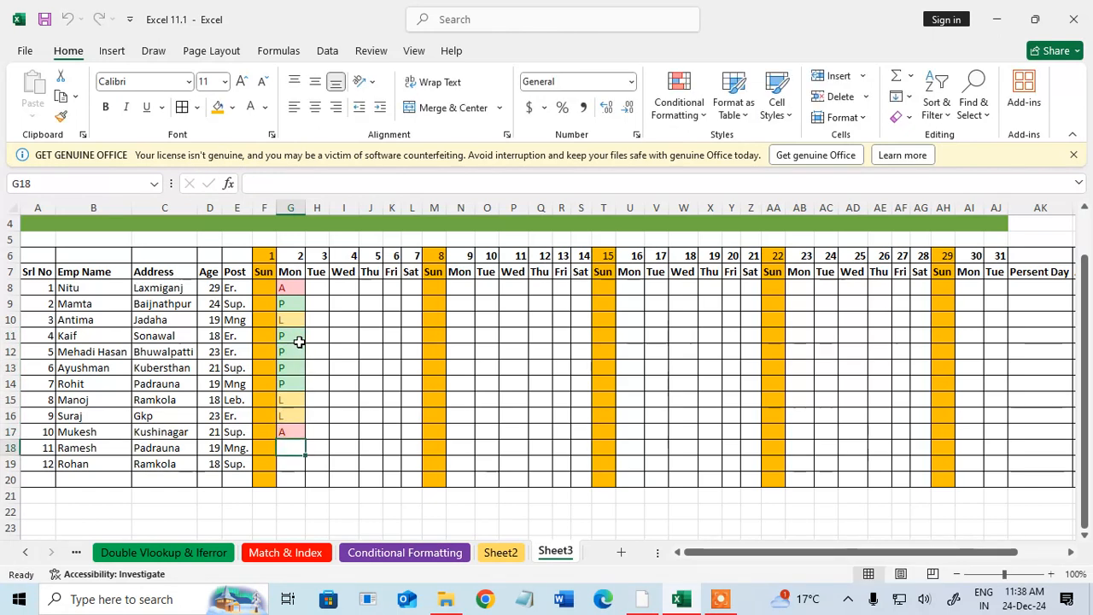
text(P)
key(Return)
text(P)
key(Return)
text(P)
key(Return)
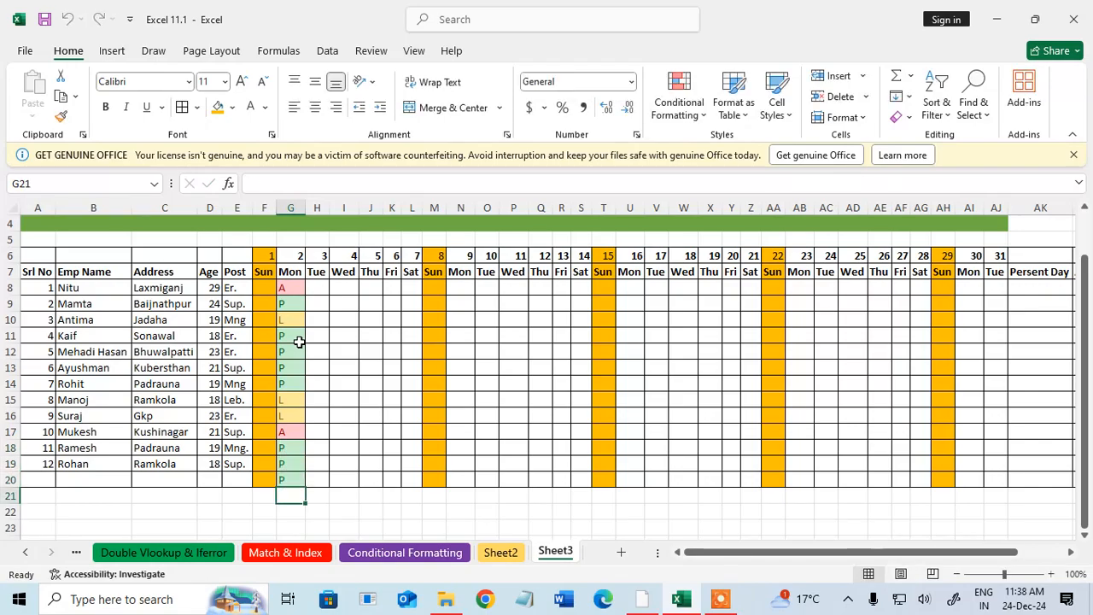
click(320, 287)
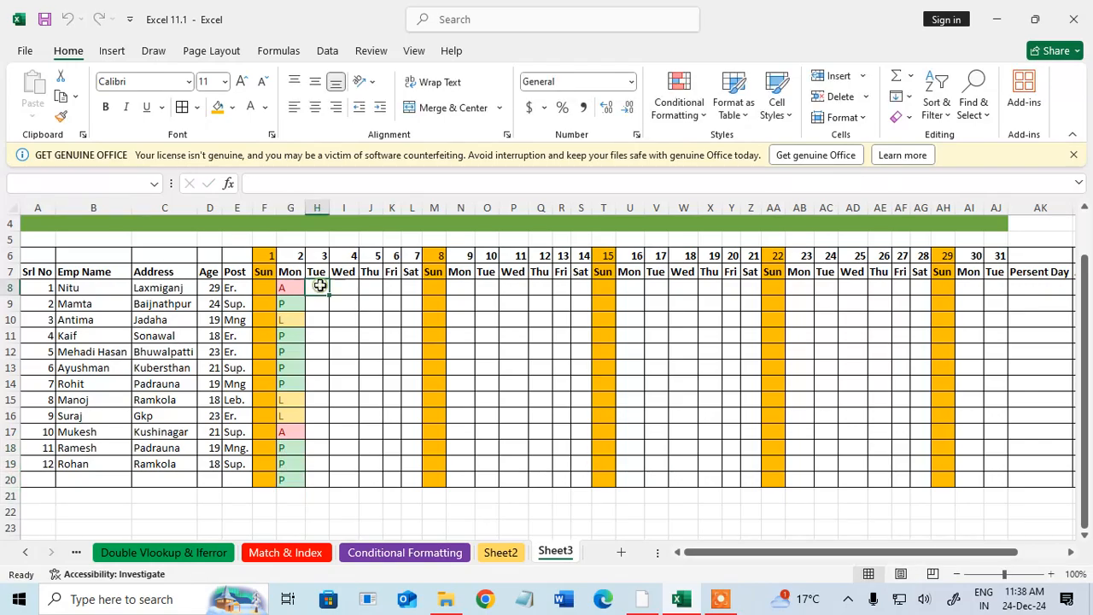
click(287, 477)
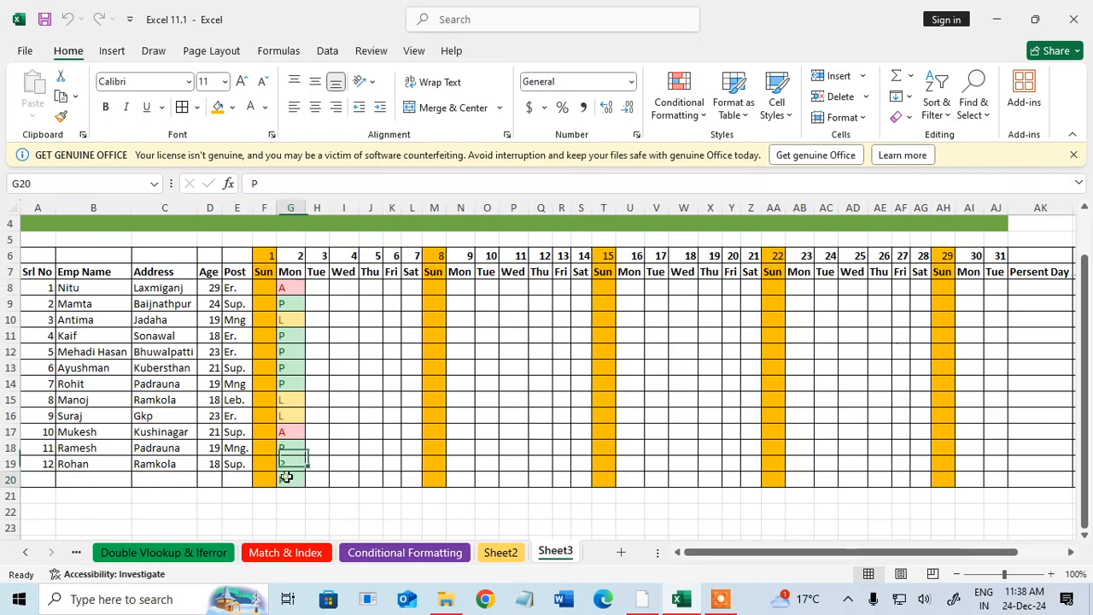
key(Delete)
click(266, 399)
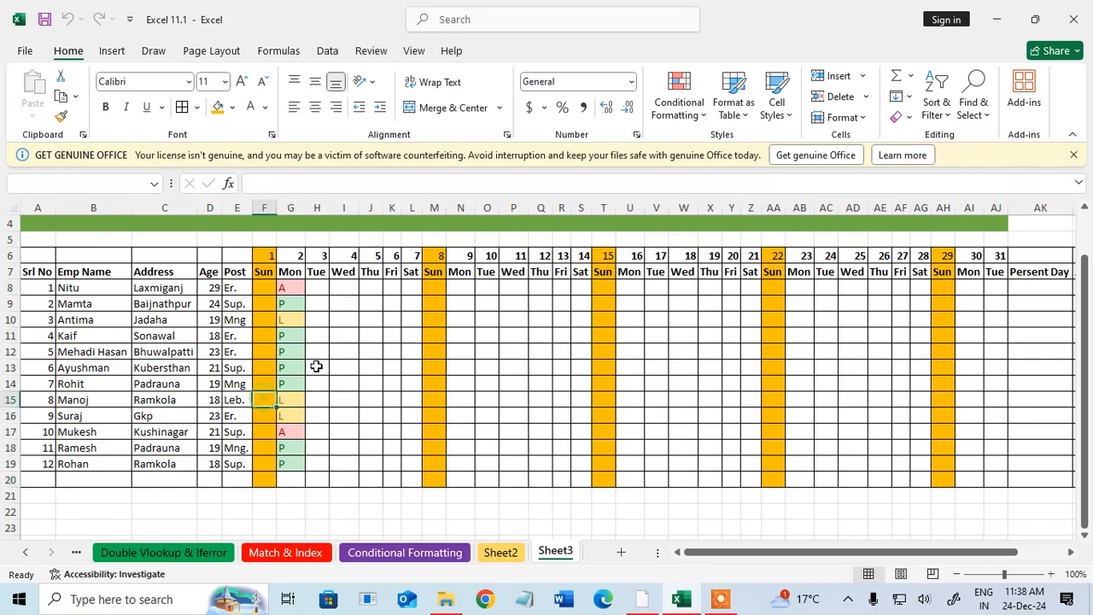
Step: Enter the day 3 (Tue) attendance as P in H8:H12 and A in H13:H14
double_click(319, 290)
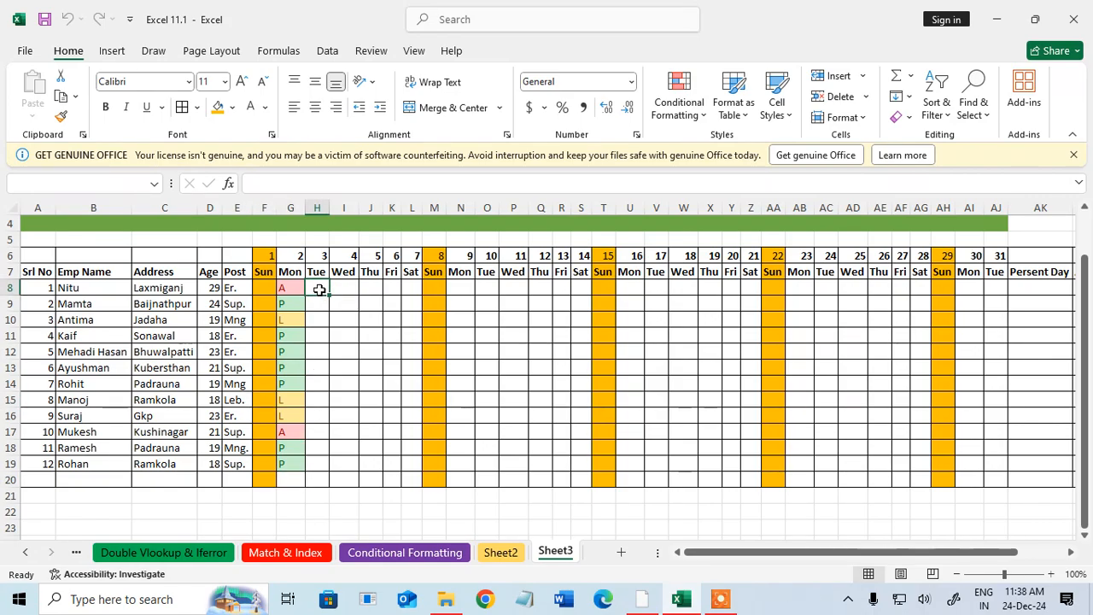
text(P)
key(Return)
text(P)
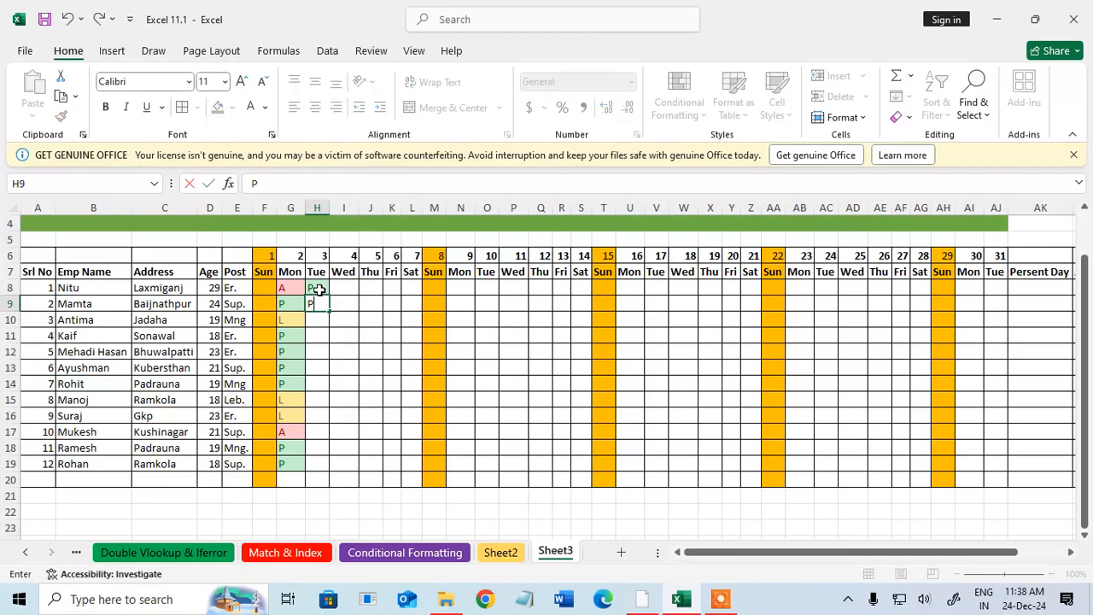
key(Return)
text(P)
key(Return)
text(P)
key(Return)
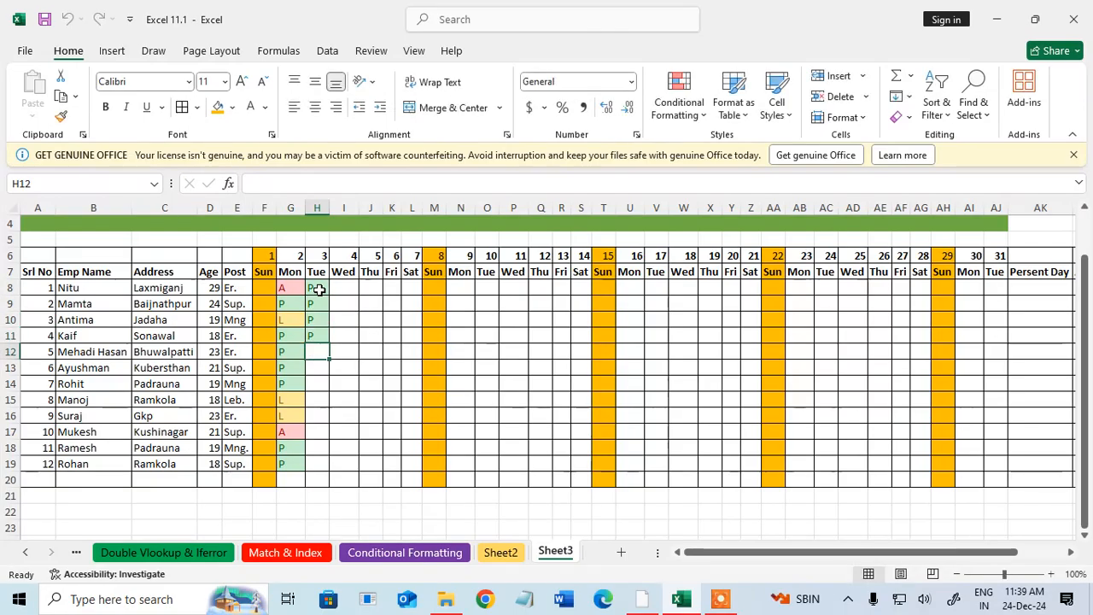
text(P)
key(Return)
text(A)
key(Return)
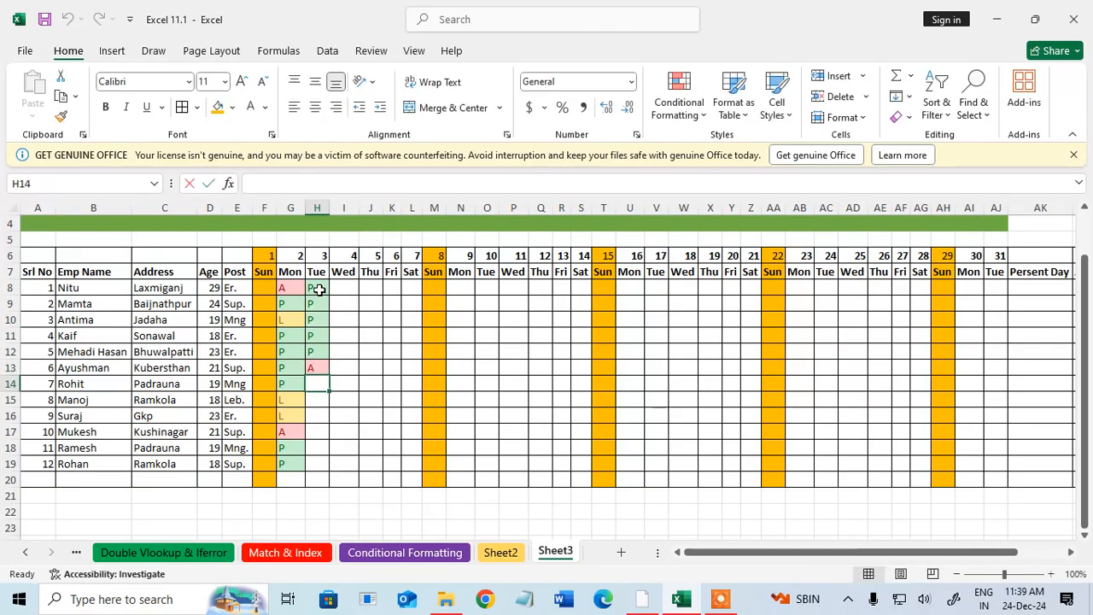
text(A)
key(Return)
text(O)
key(Return)
text(O)
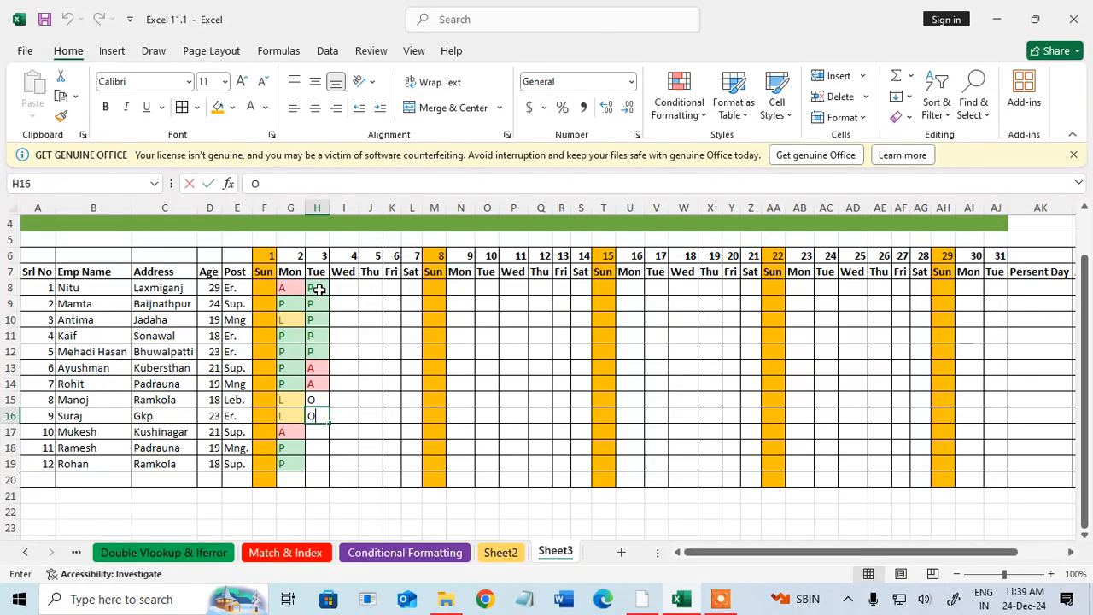
key(Return)
key(Up)
key(Up)
key(BackSpace)
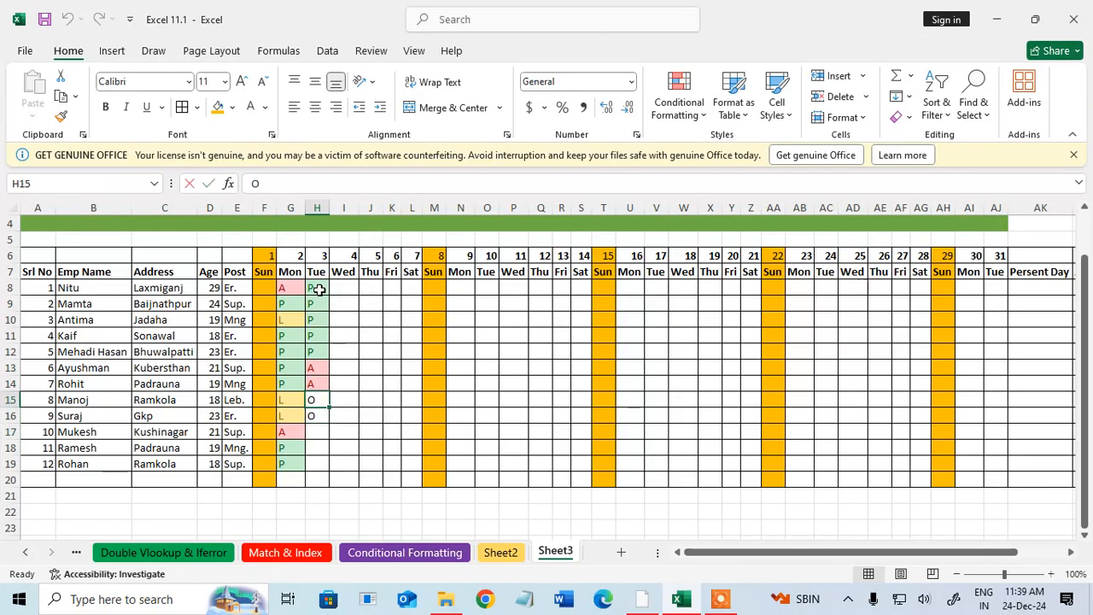
Step: Complete the day 3 (Tue) attendance with P in H15:H17 and L in H18:H19
text(P)
key(Return)
text(P)
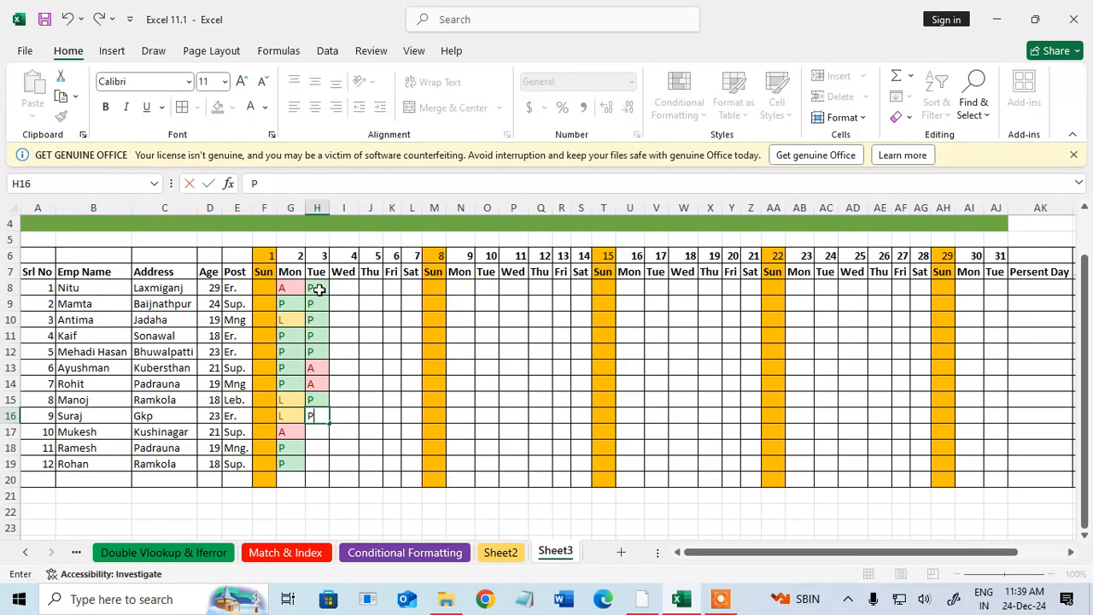
key(Return)
text(P)
key(Return)
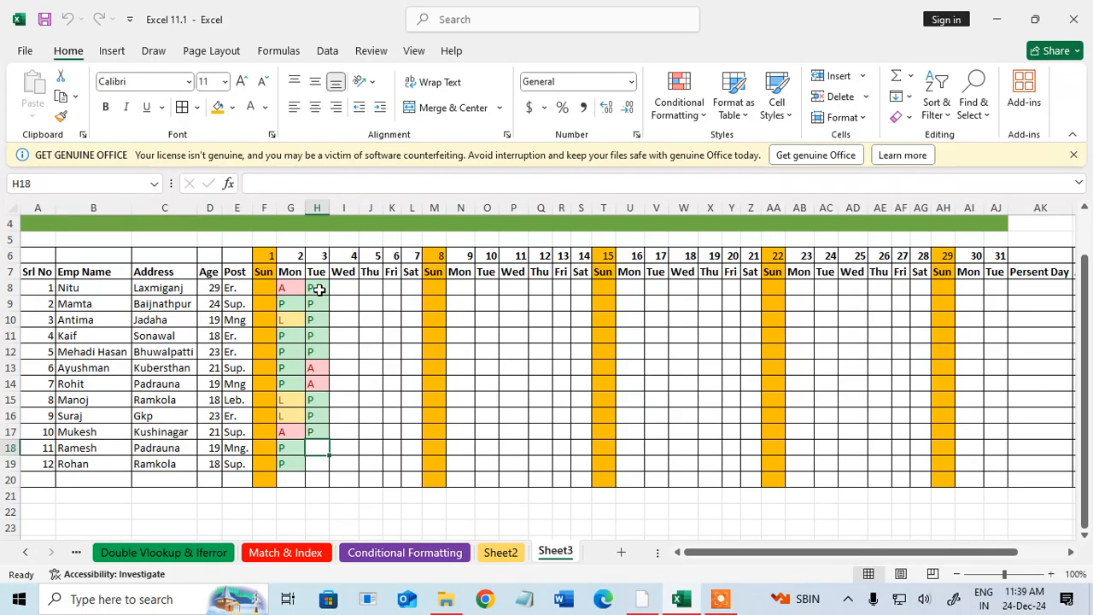
text(L)
key(Return)
text(L)
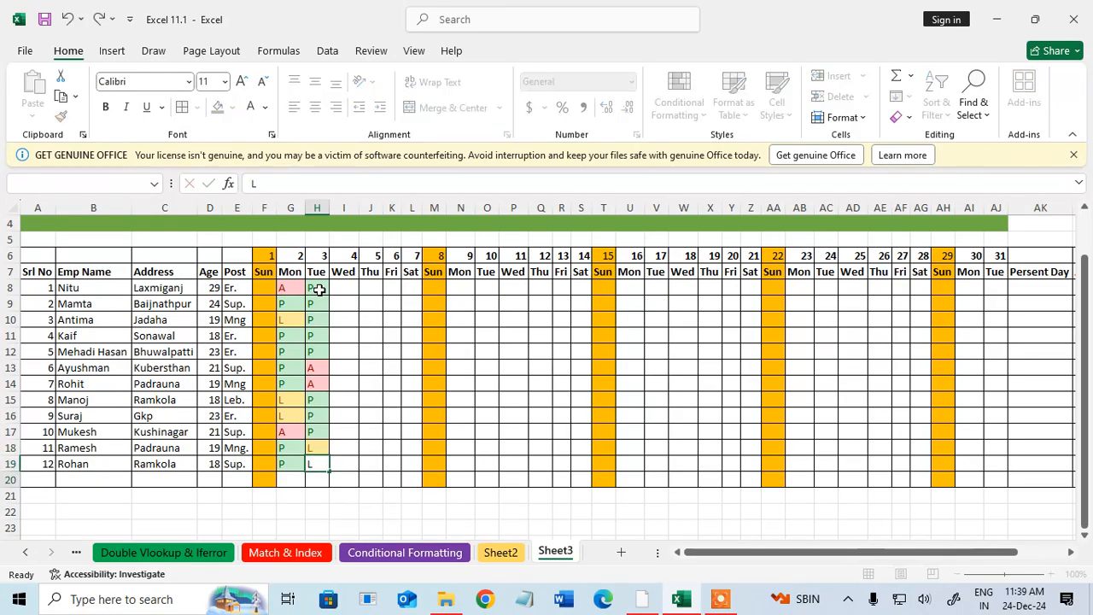
key(Return)
Step: Enter the day 4 (Wed) attendance as P in I8, L in I9, P in I10, A in I11 and P in I12
click(342, 288)
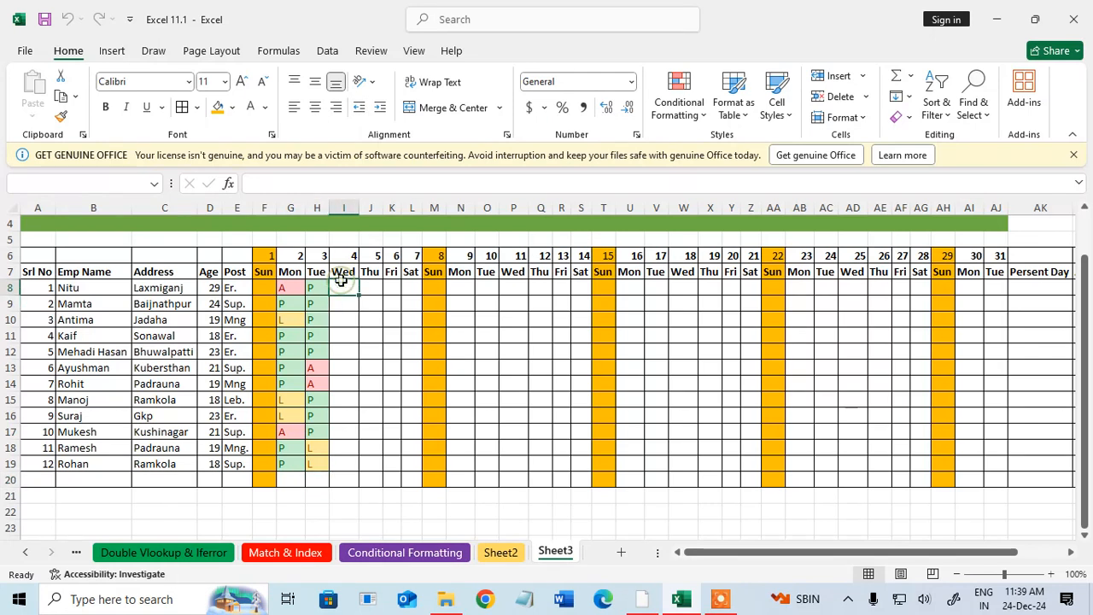
text(P)
key(Return)
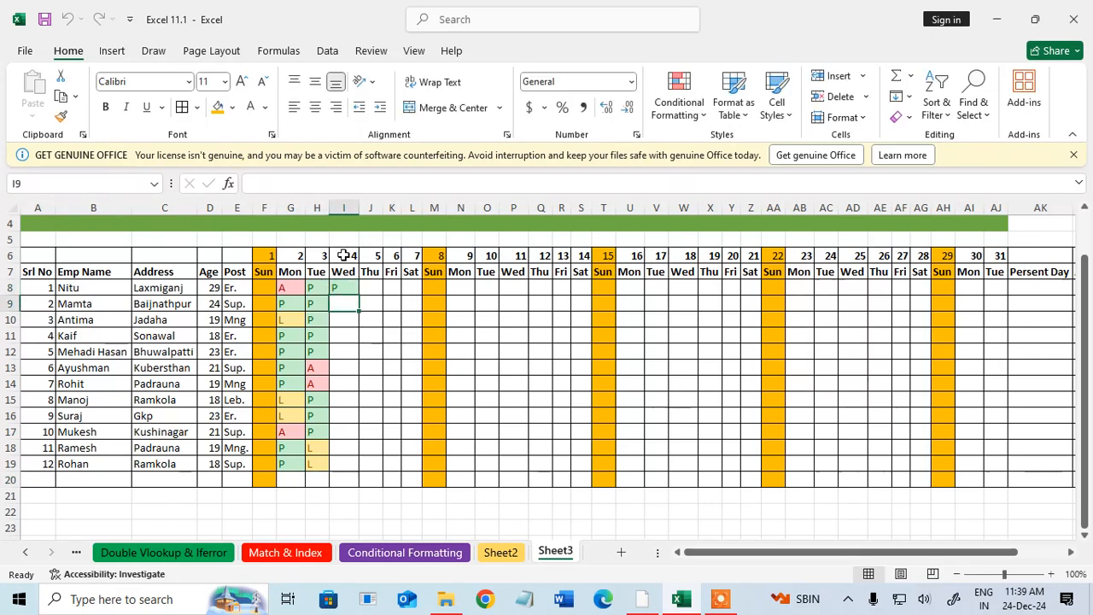
text(L)
key(Return)
text(P)
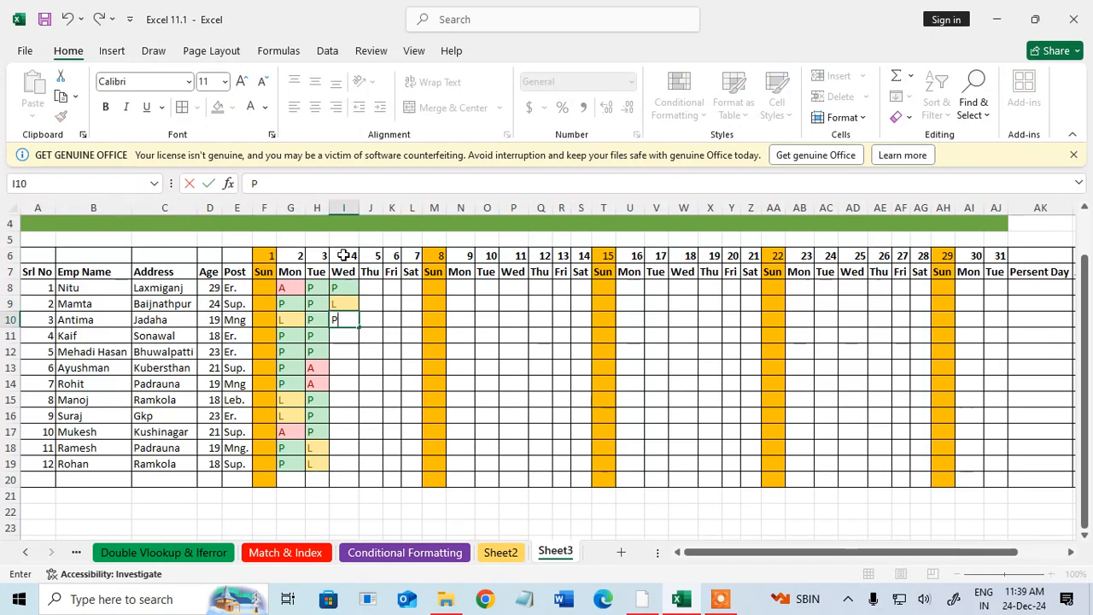
key(Return)
text(A)
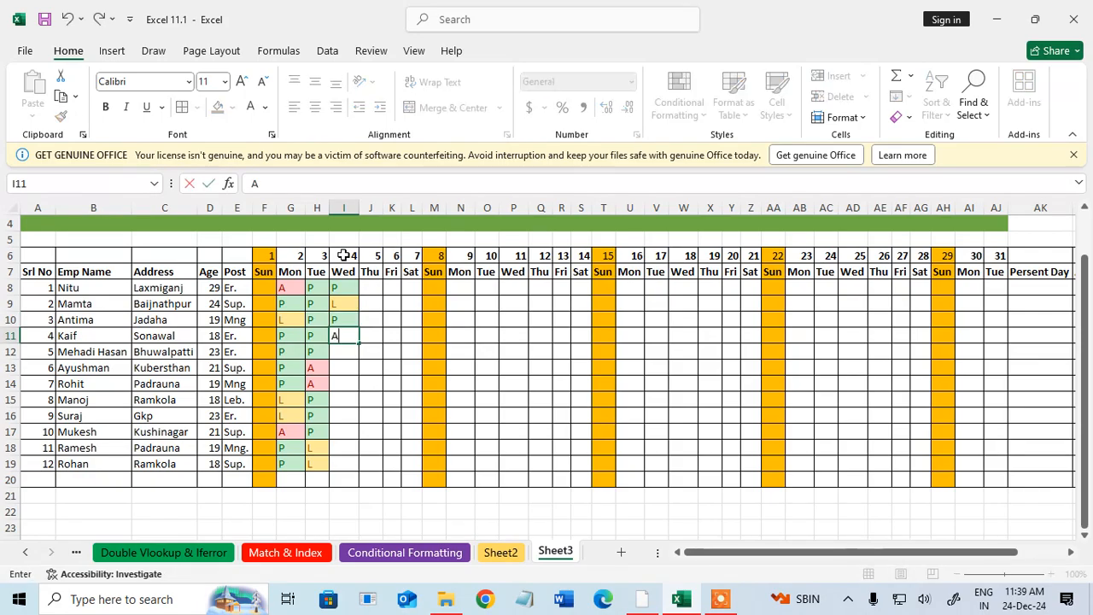
key(Return)
text(P)
key(Return)
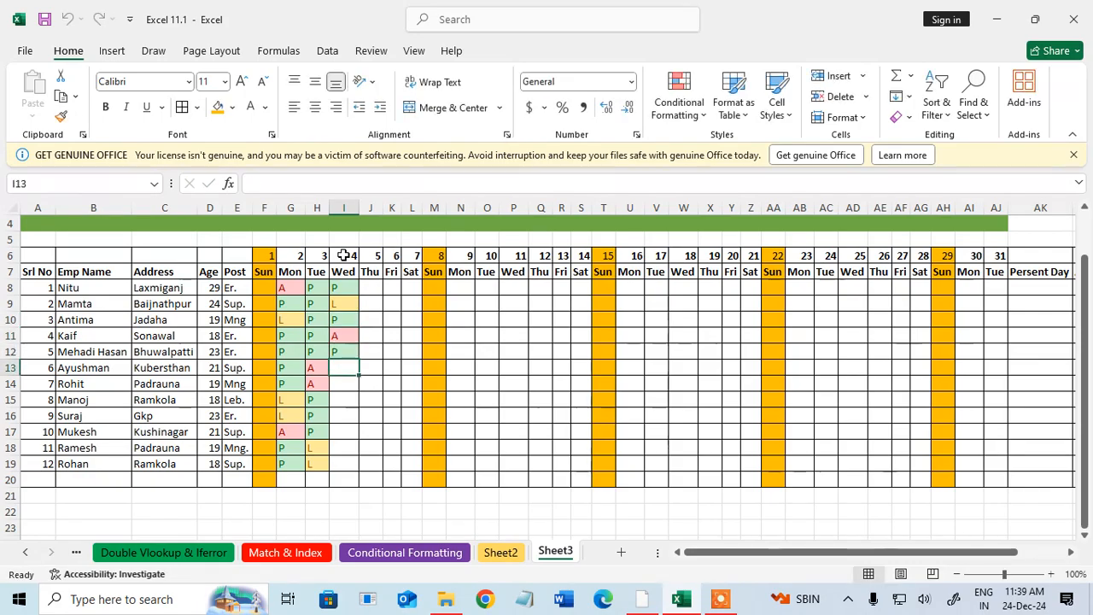
Step: Complete the day 4 (Wed) attendance with L in I13, P in I14, L in I15 and P in I16:I19
text(L)
key(Return)
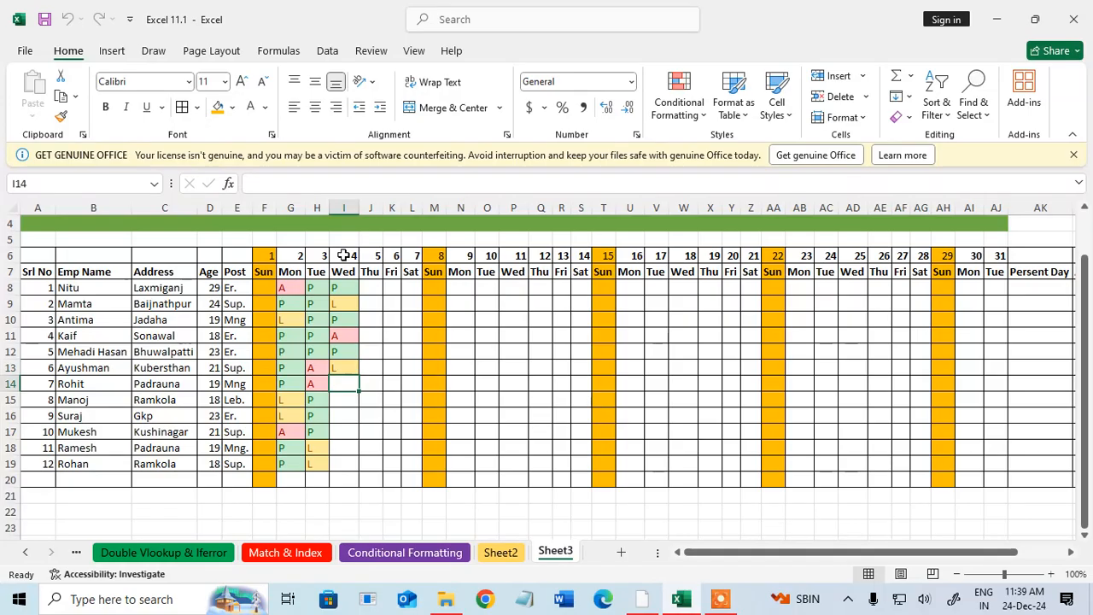
text(P)
key(Return)
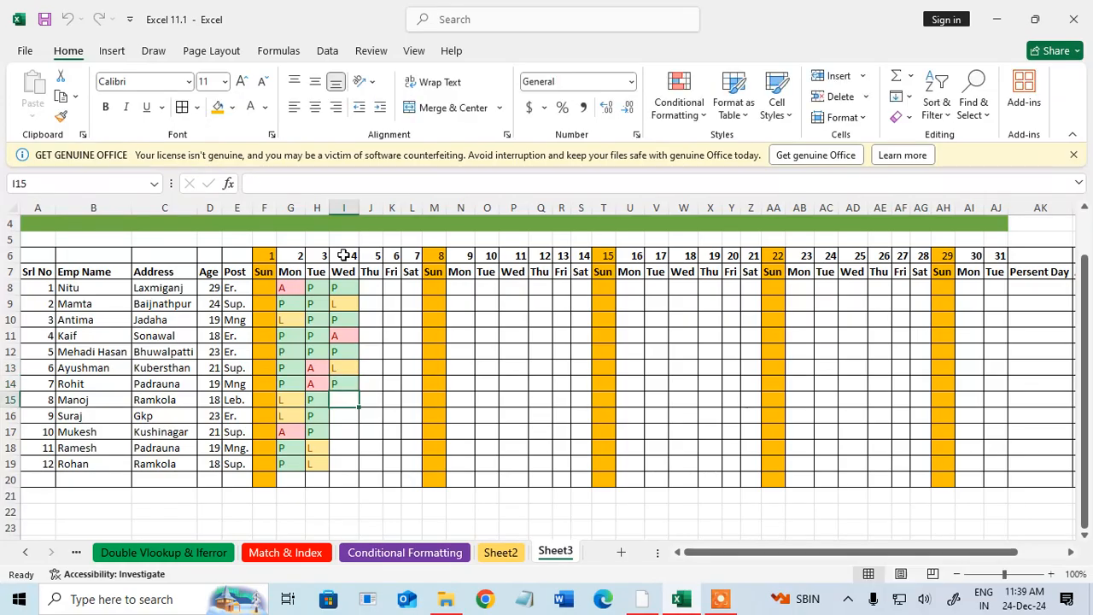
text(L)
key(Return)
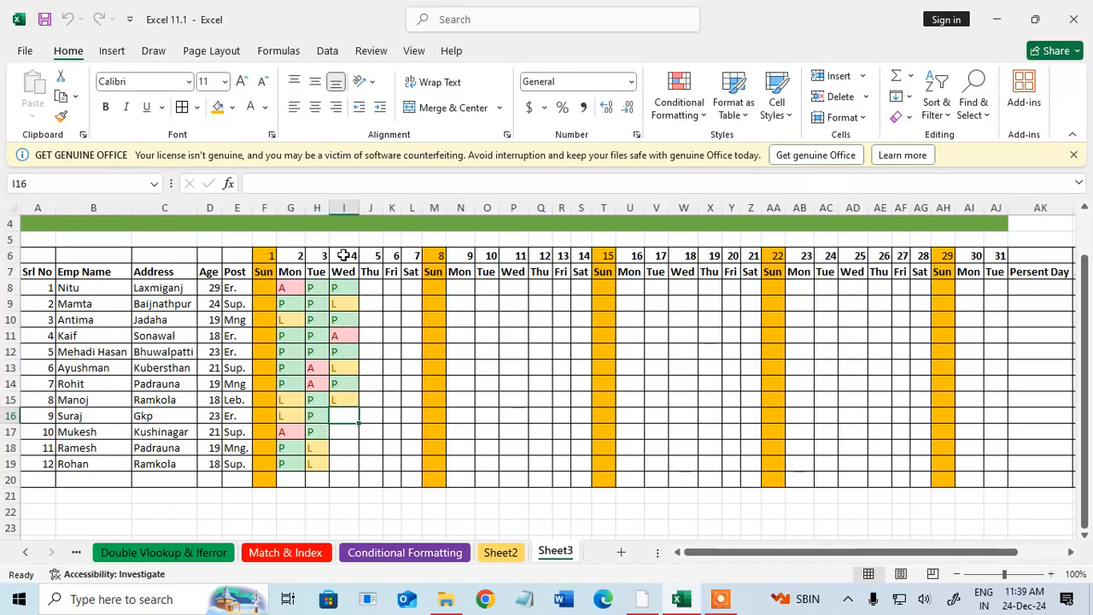
text(P)
key(Return)
text(P)
key(Return)
text(P)
key(Return)
text(P)
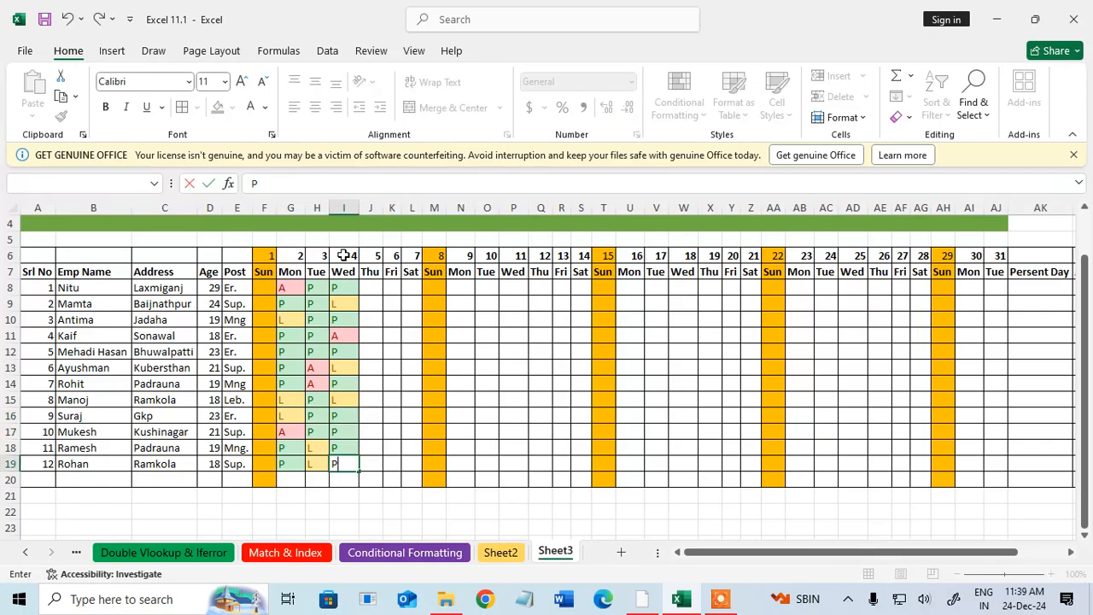
key(Return)
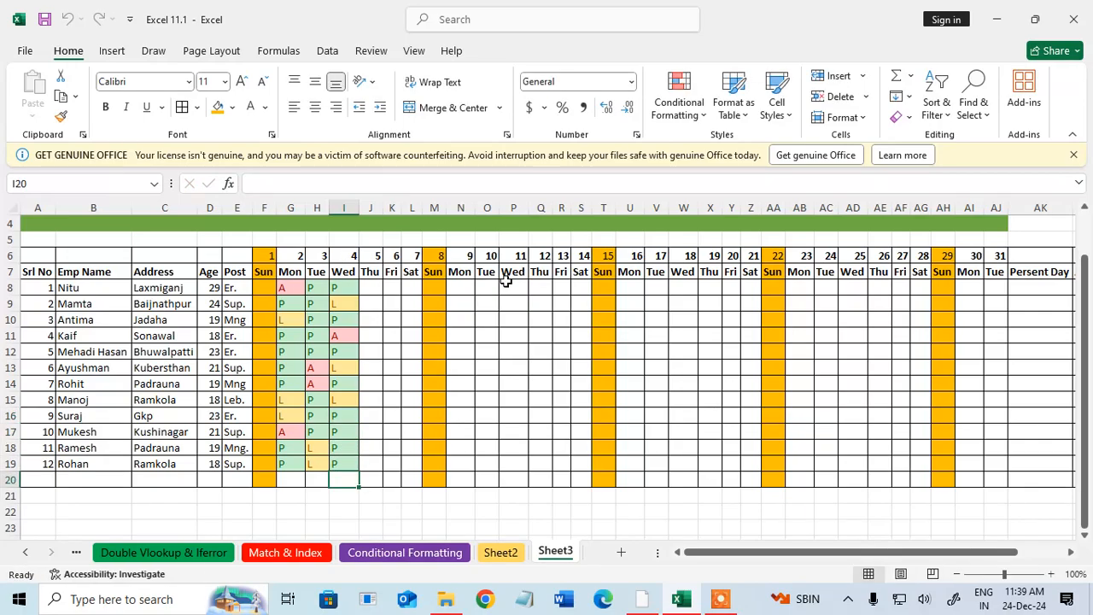
Step: Copy the attendance marks of days 2 to 4 (G8:I19) into days 5 to 7, starting at J8
drag(290, 287, 341, 457)
key(ctrl+c)
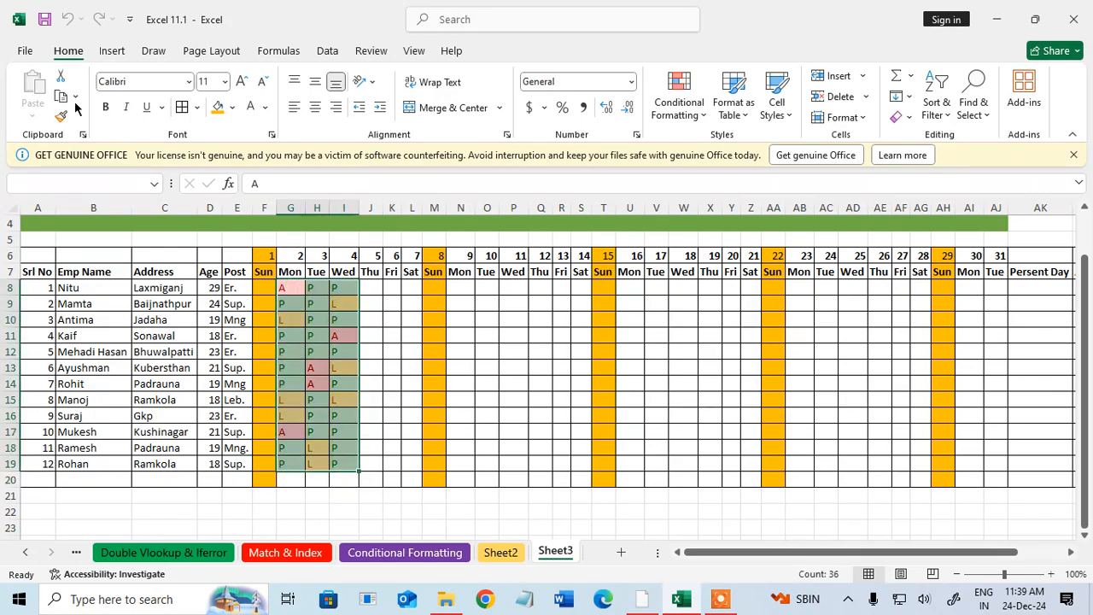
click(61, 96)
click(365, 288)
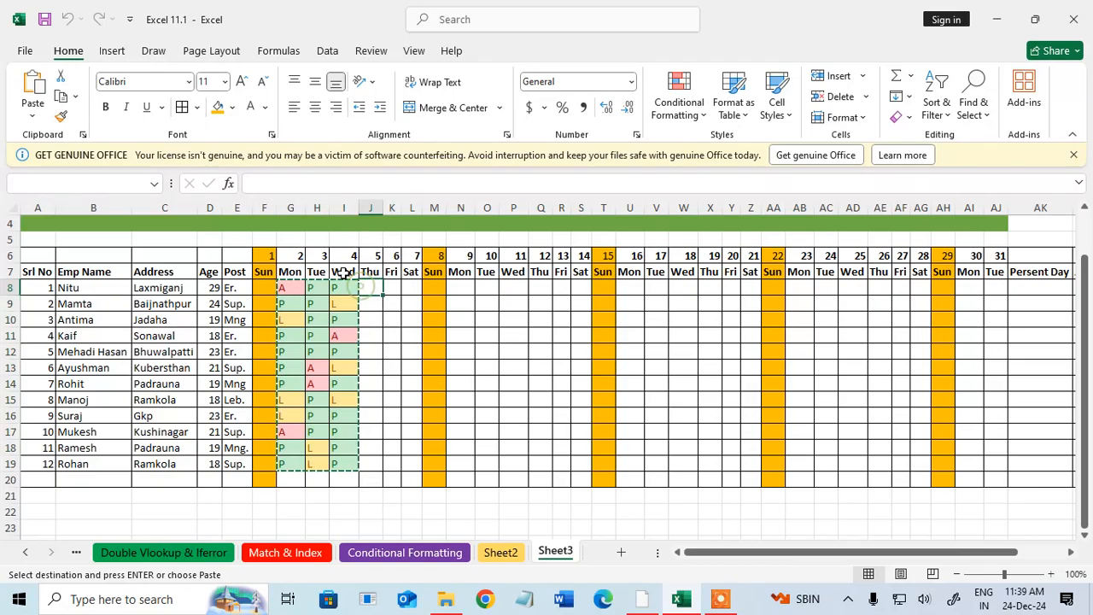
click(33, 90)
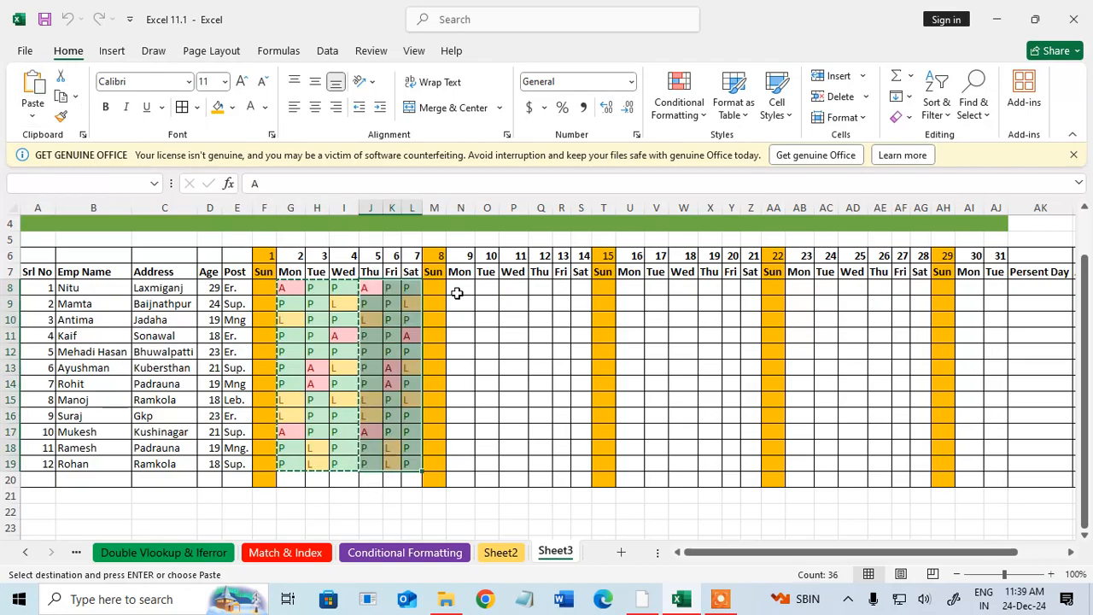
Step: Paste the copied attendance block into days 9–14 (N8:S19), 16–21 (U8:Z19) and 23–28 (AB8:AG19)
drag(457, 290, 586, 461)
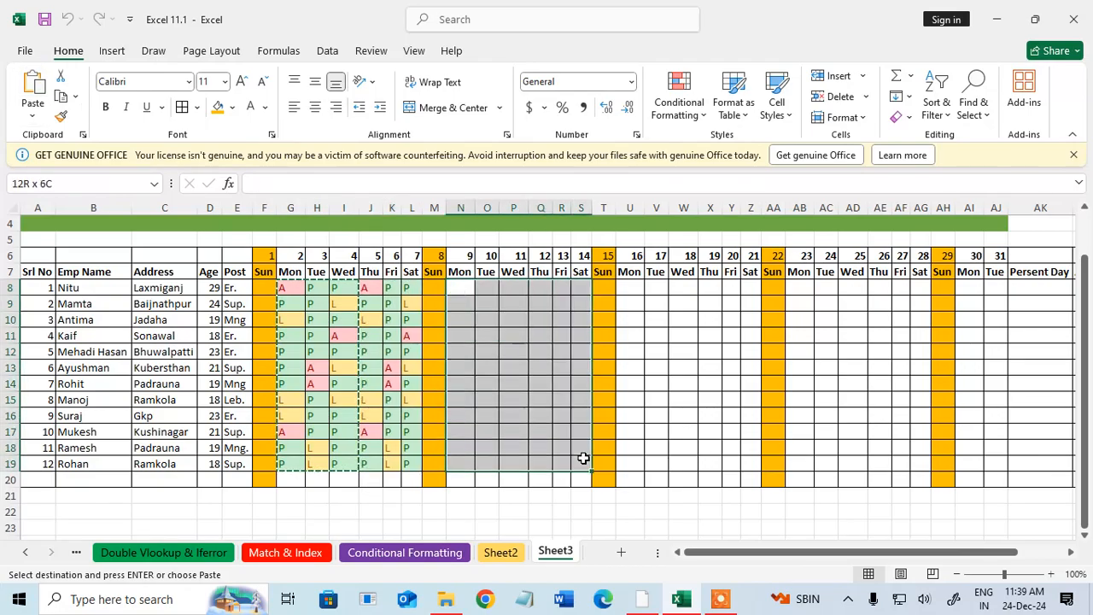
click(32, 89)
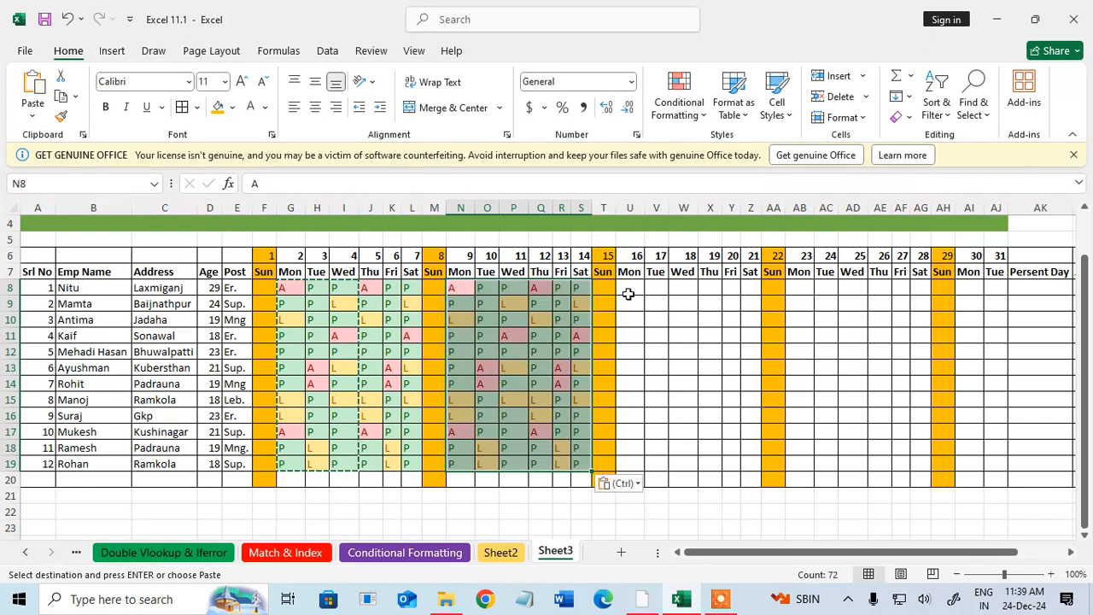
drag(629, 293, 749, 464)
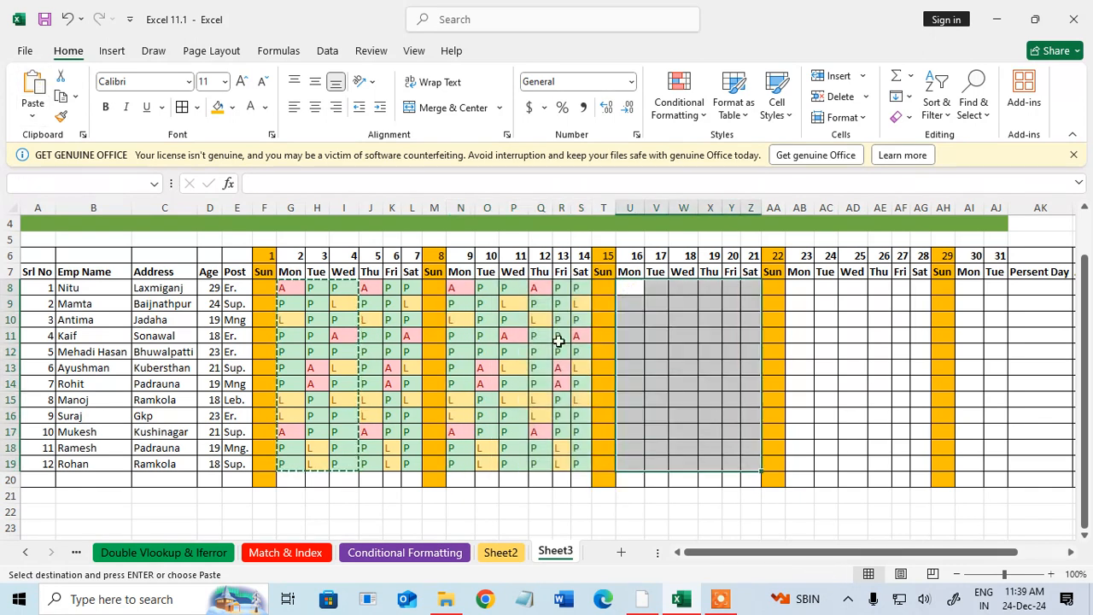
click(32, 90)
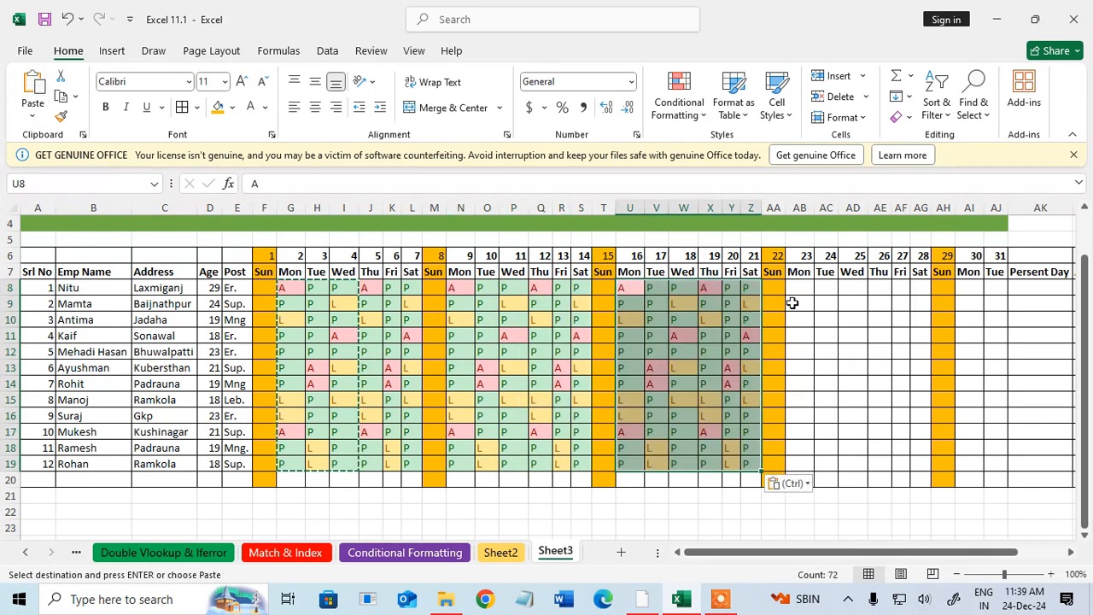
drag(803, 295, 913, 458)
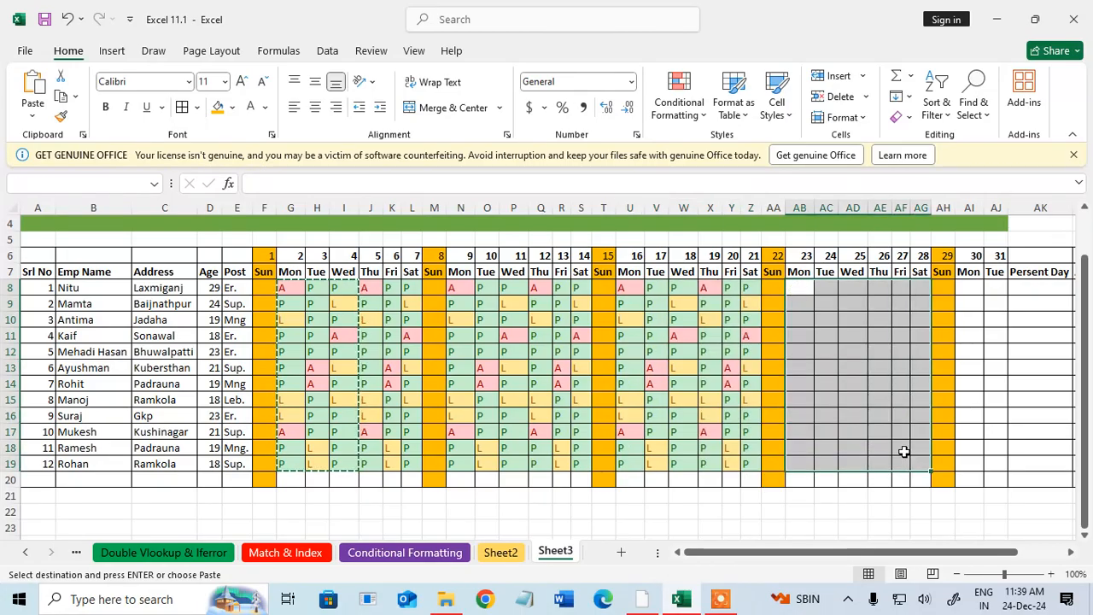
click(33, 90)
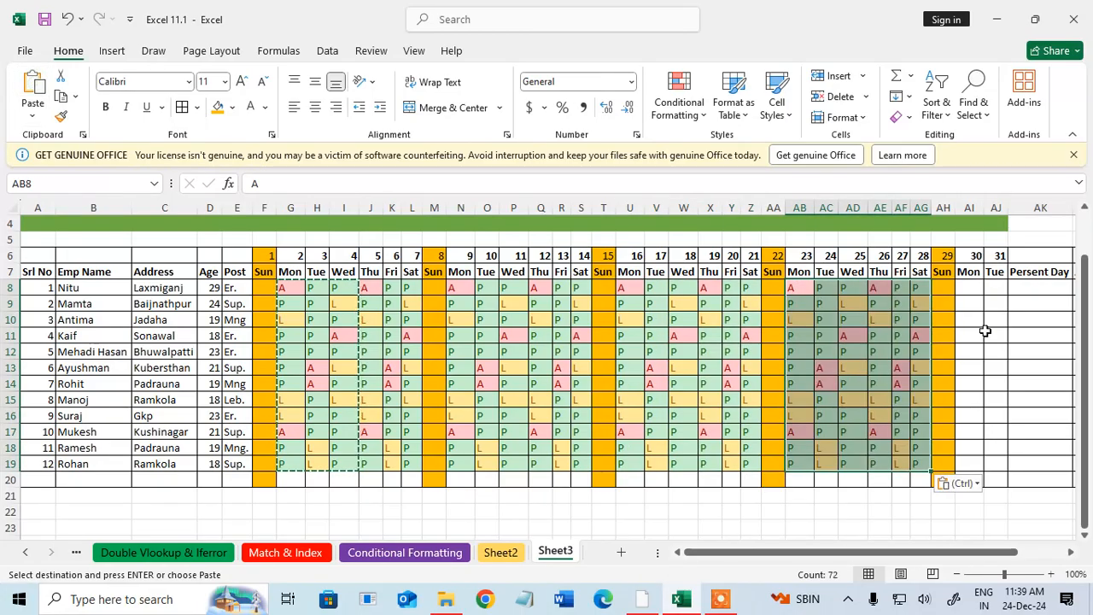
click(970, 291)
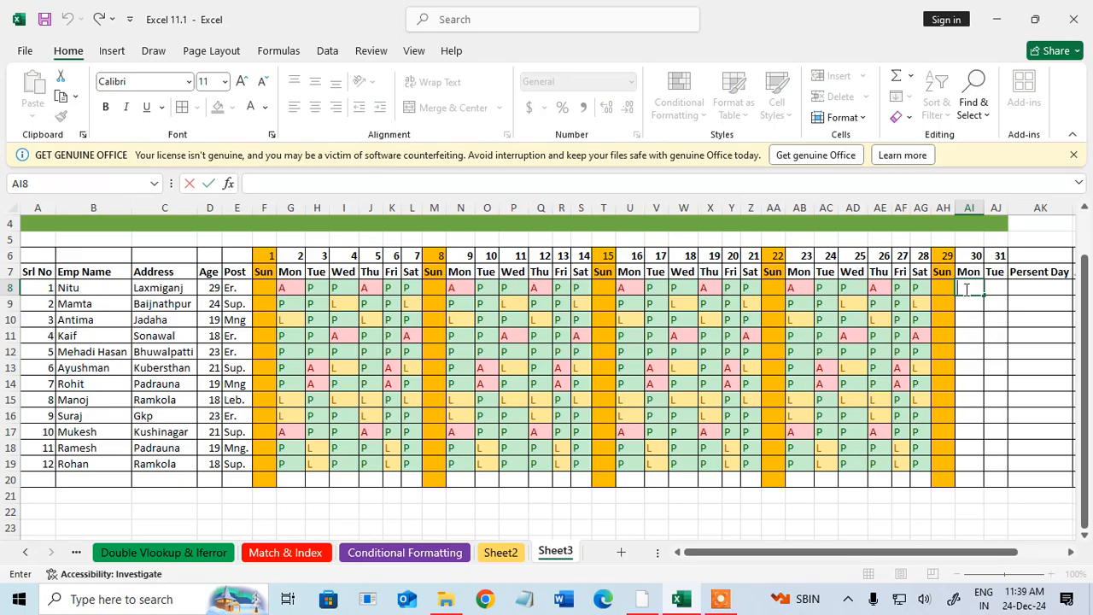
click(977, 323)
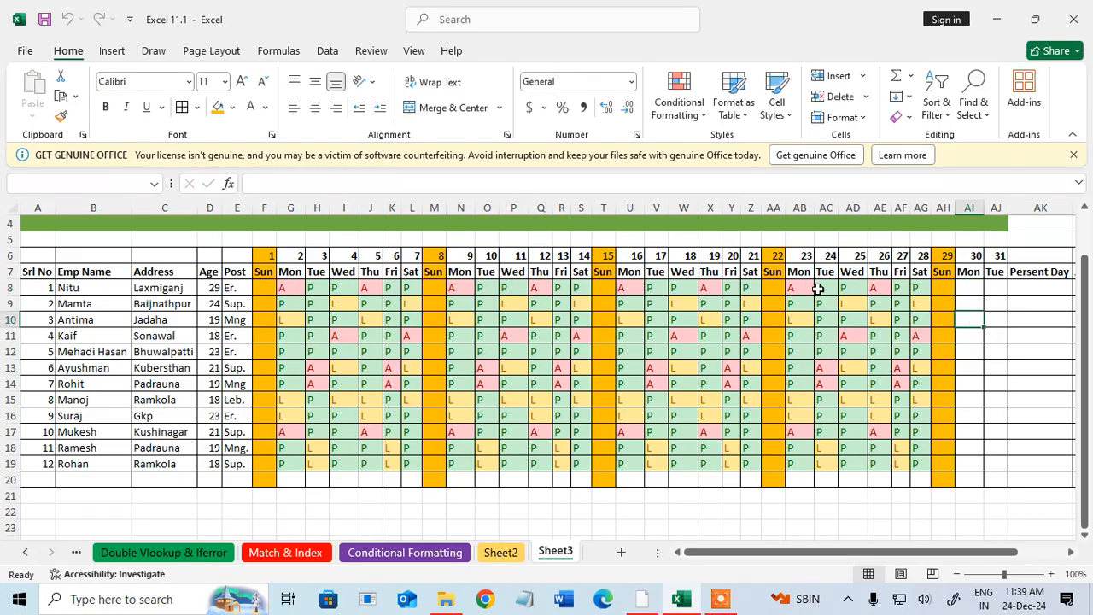
drag(817, 290, 821, 458)
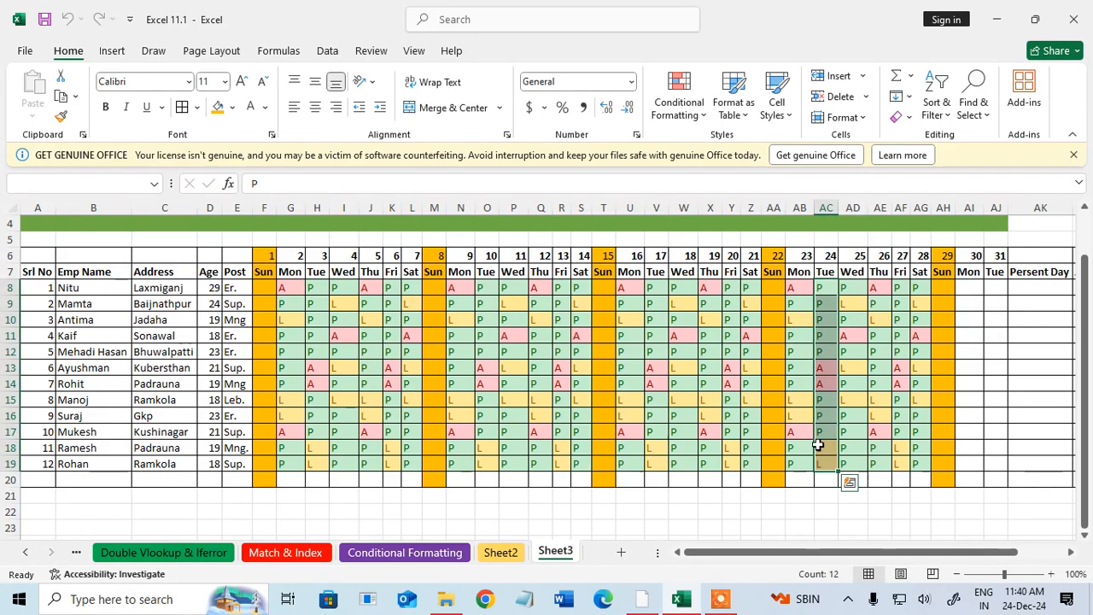
key(ctrl+c)
click(967, 288)
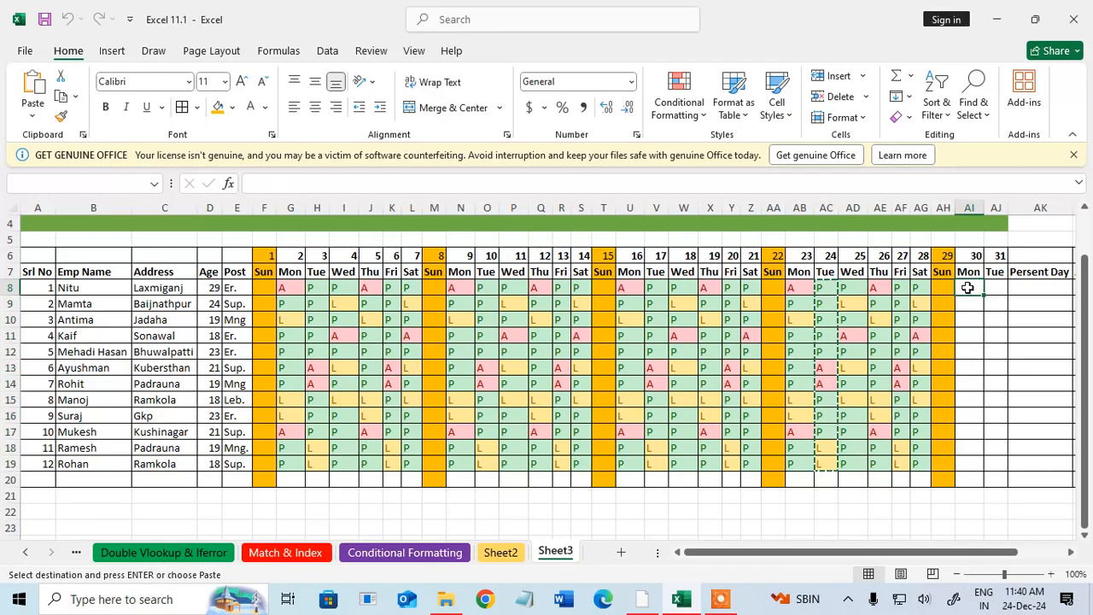
drag(968, 288, 994, 304)
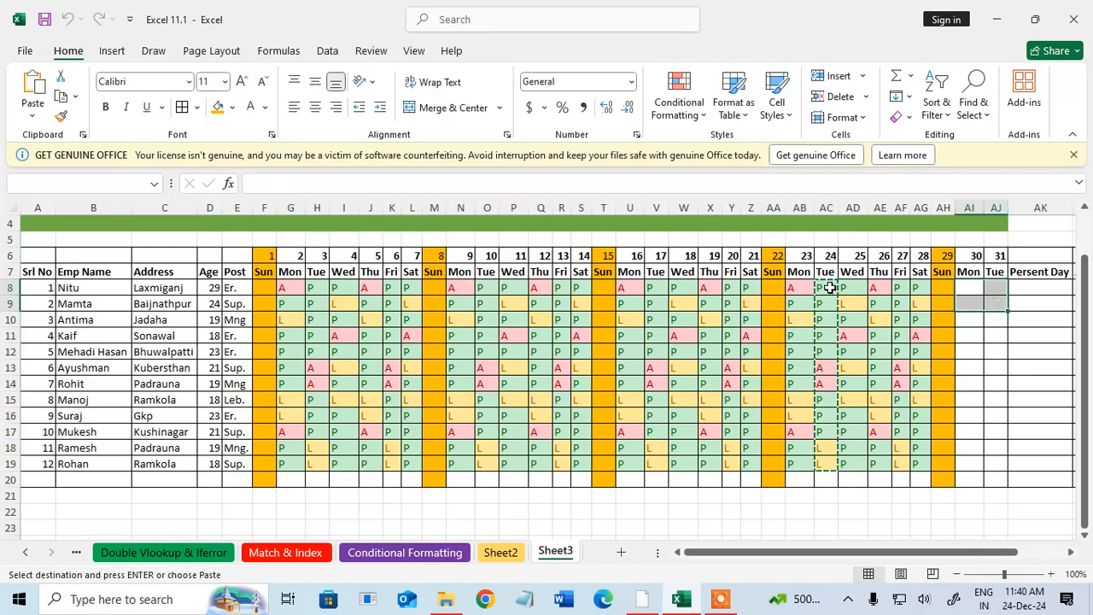
Step: Copy the attendance marks of days 25 and 26 (AD8:AE19) into days 30 and 31, starting at AI8
drag(845, 286, 873, 459)
key(ctrl+c)
click(966, 290)
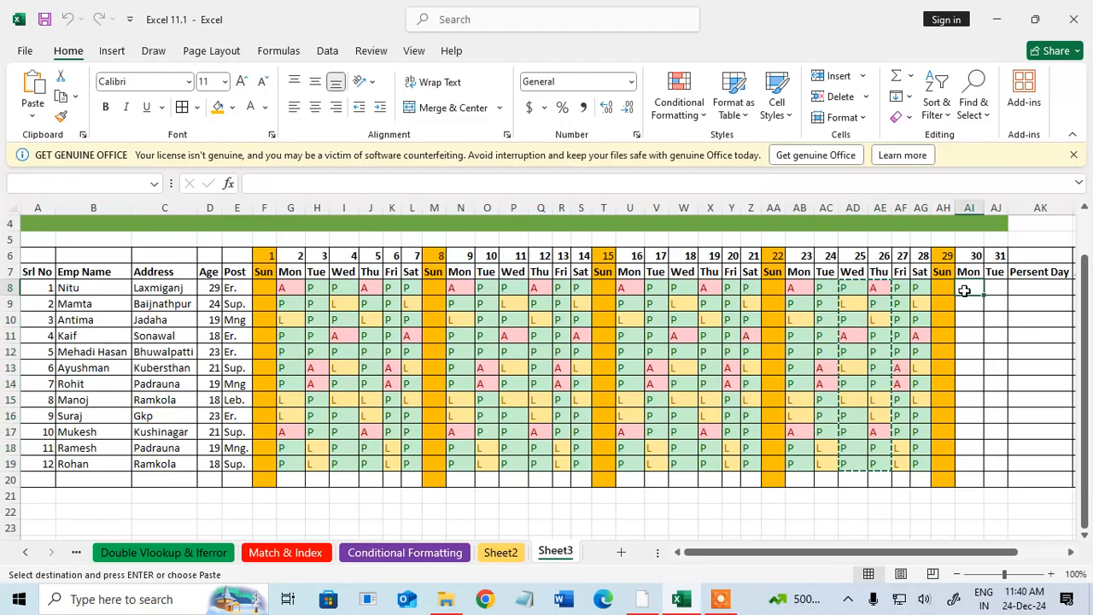
key(ctrl+v)
click(1030, 323)
click(1017, 412)
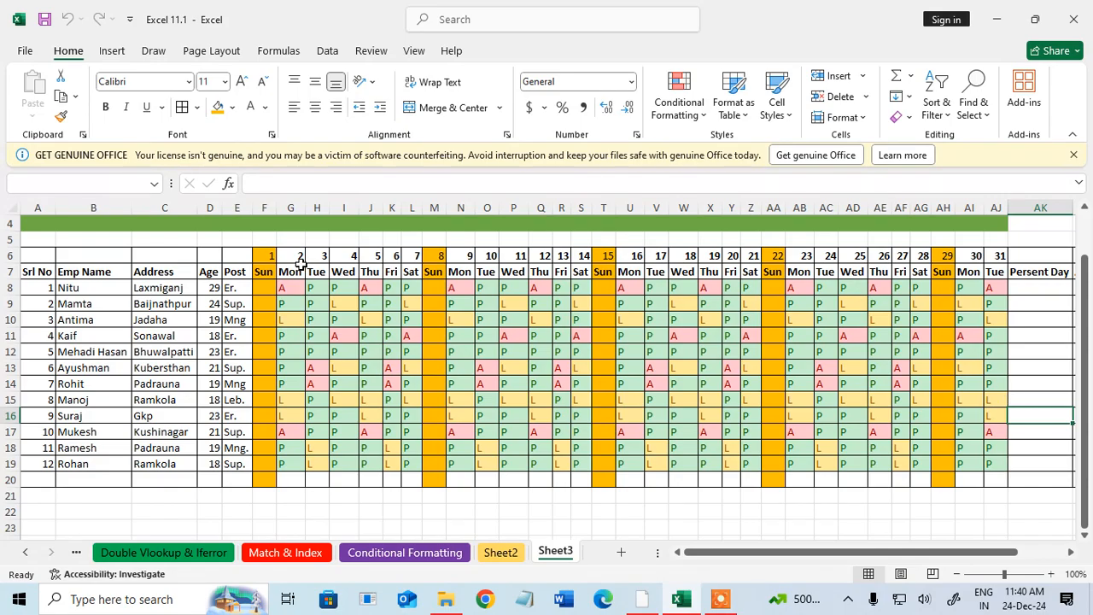
Step: Review the attendance marks across days 1 to 31 and the summary columns from Persent Day to Holiday at 80% zoom
drag(256, 269, 987, 467)
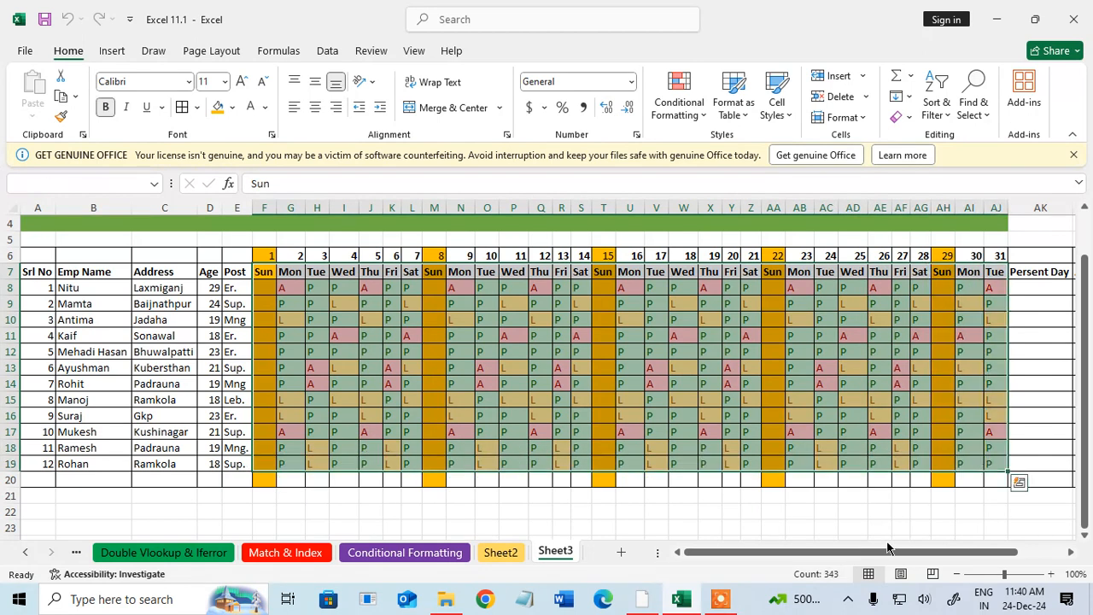
click(675, 336)
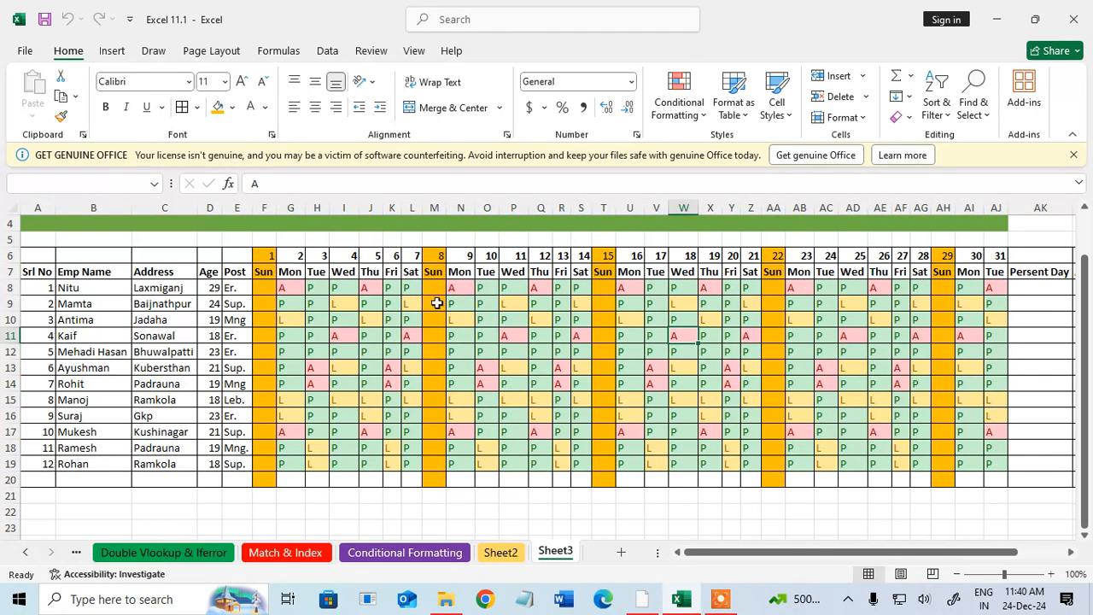
click(67, 291)
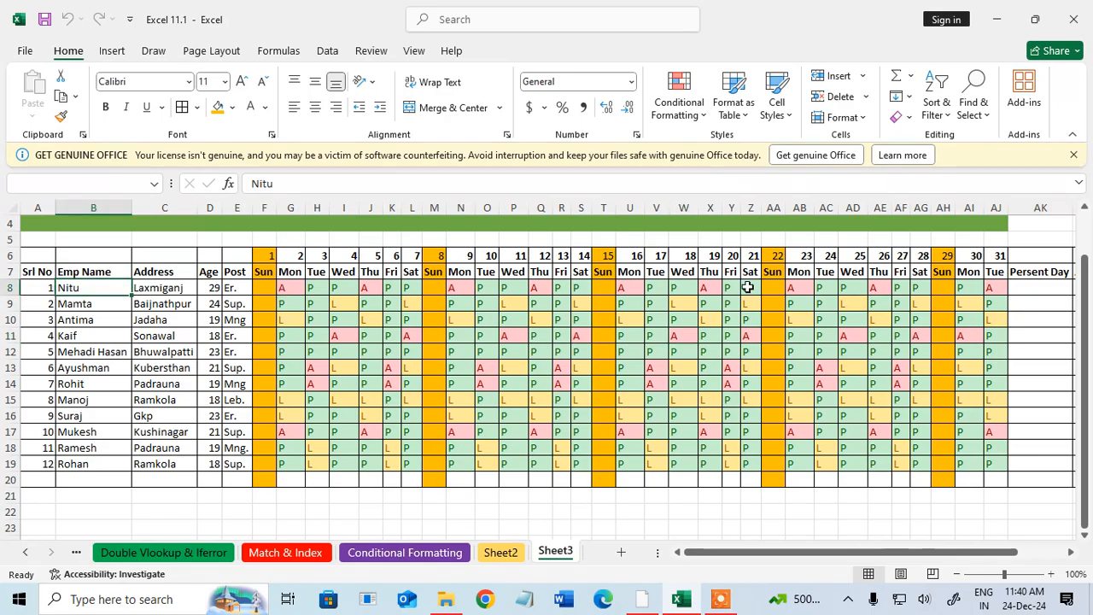
click(1063, 287)
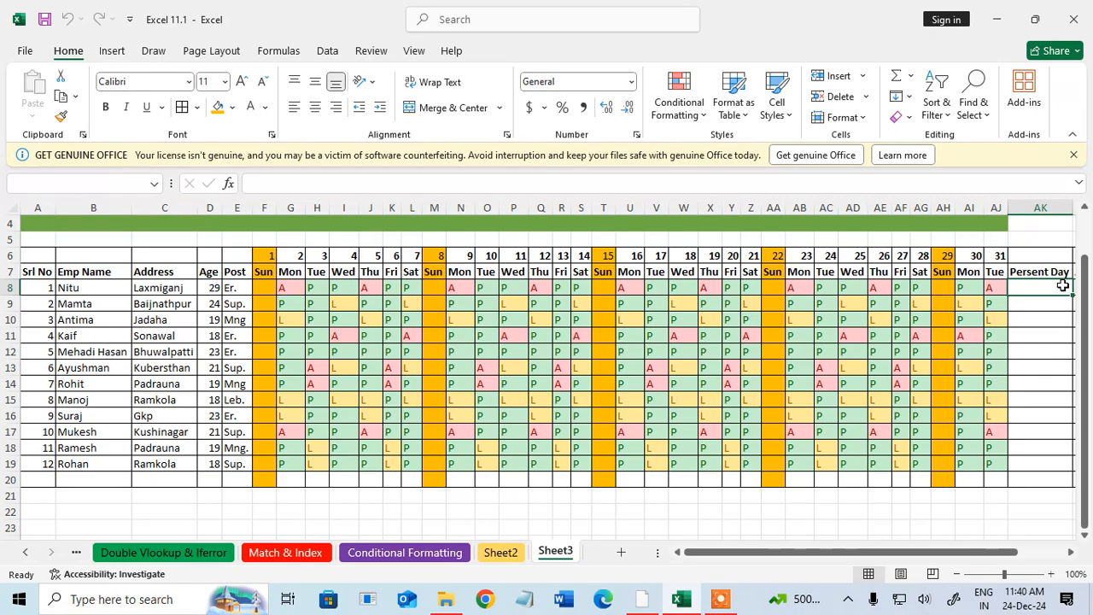
click(957, 574)
click(956, 574)
scroll(726, 422, down, 3)
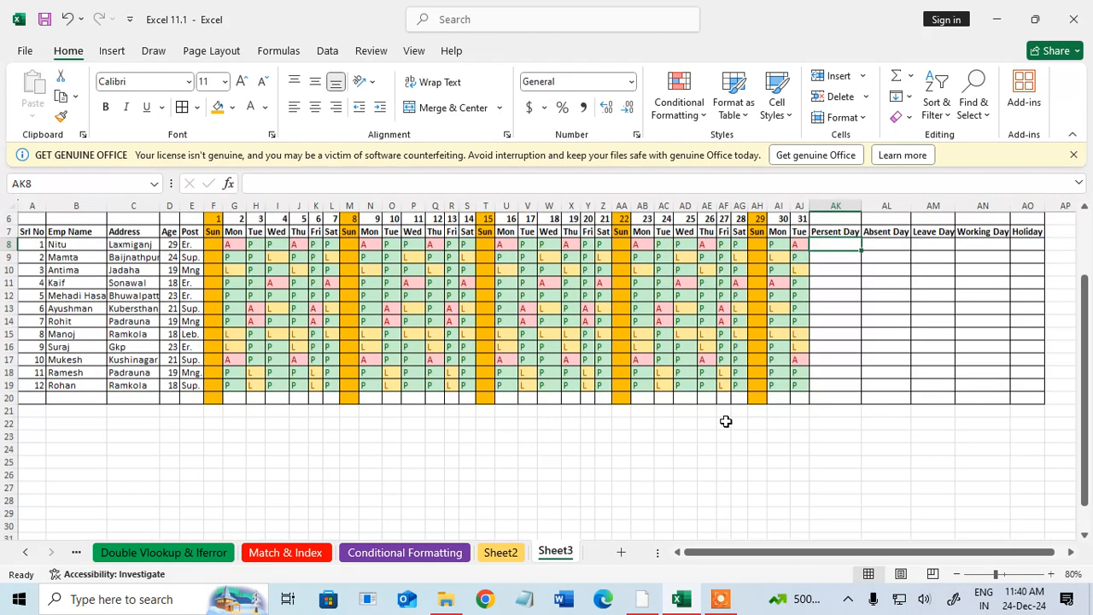
scroll(725, 419, up, 2)
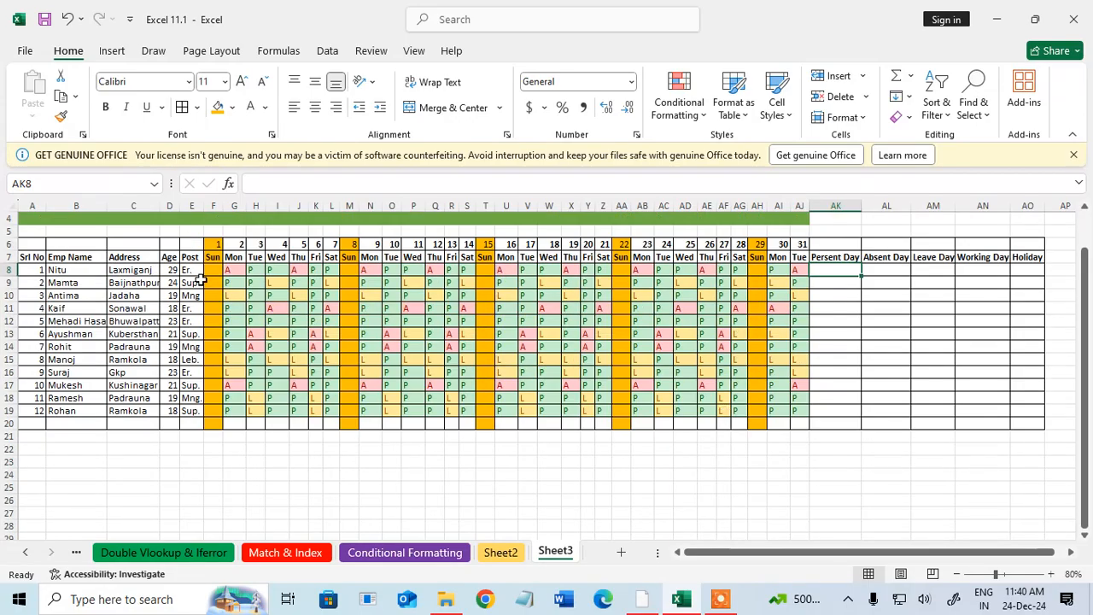
Step: Add the row labels Persent, Absent and Leave in cells E21 to E23 below the attendance table
drag(232, 270, 234, 418)
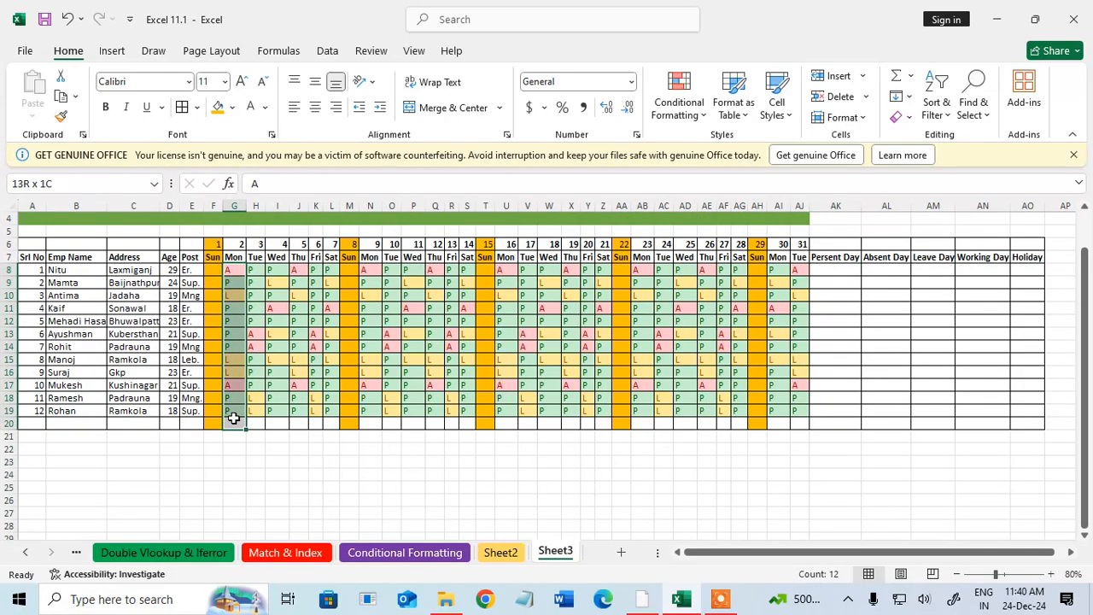
click(211, 434)
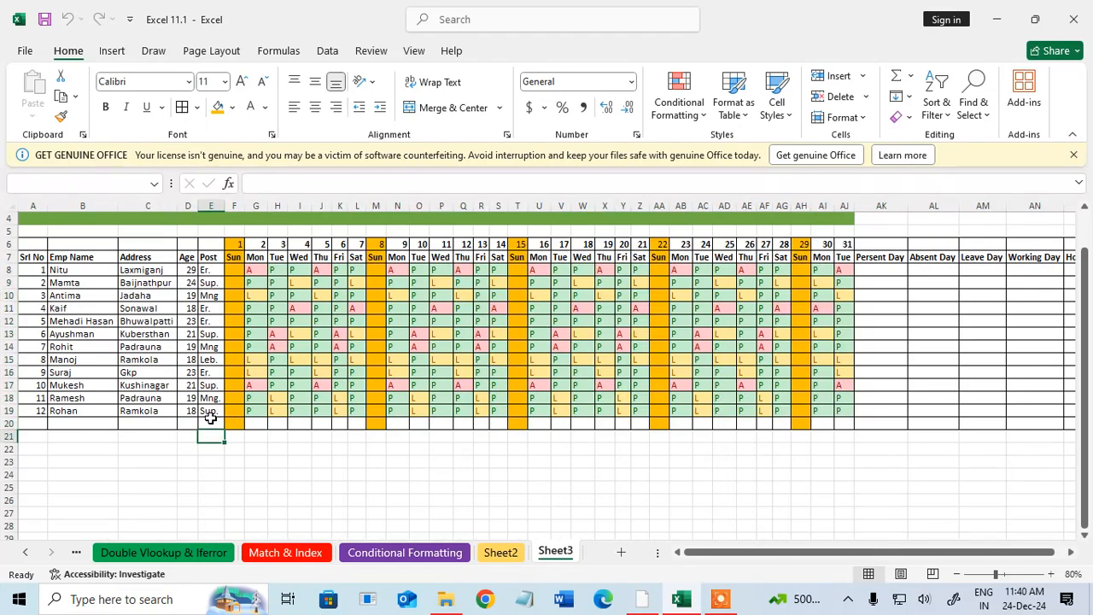
text(pERSENT)
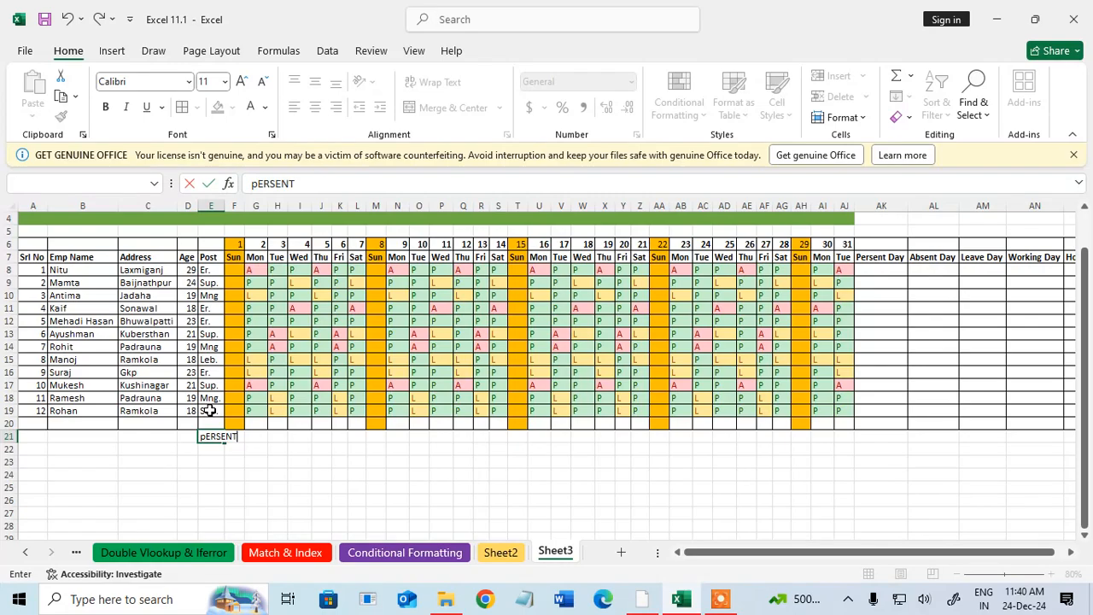
key(Return)
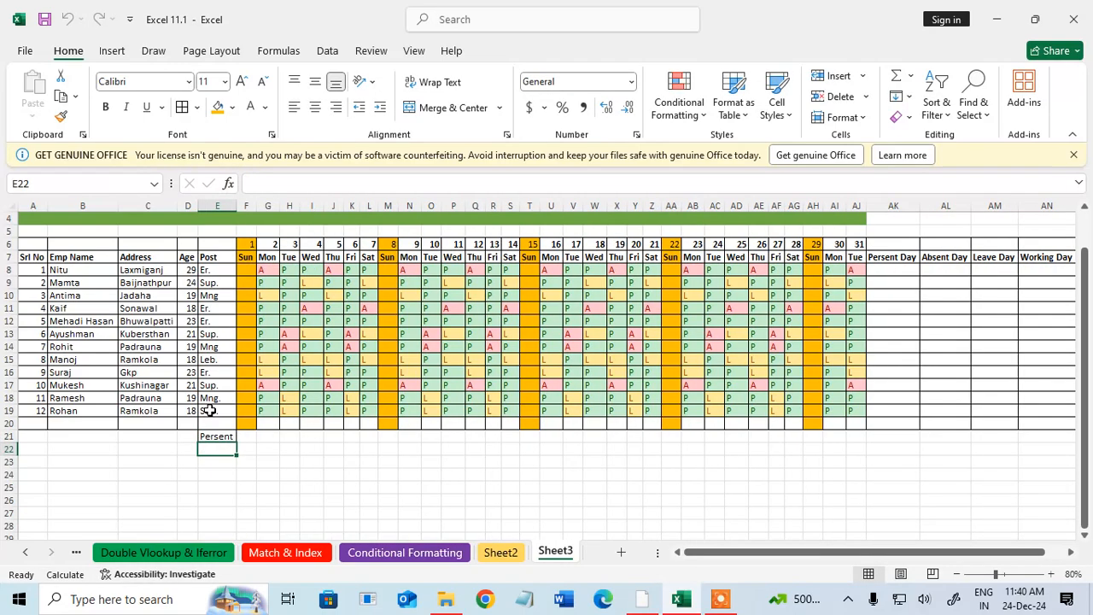
text(Absent)
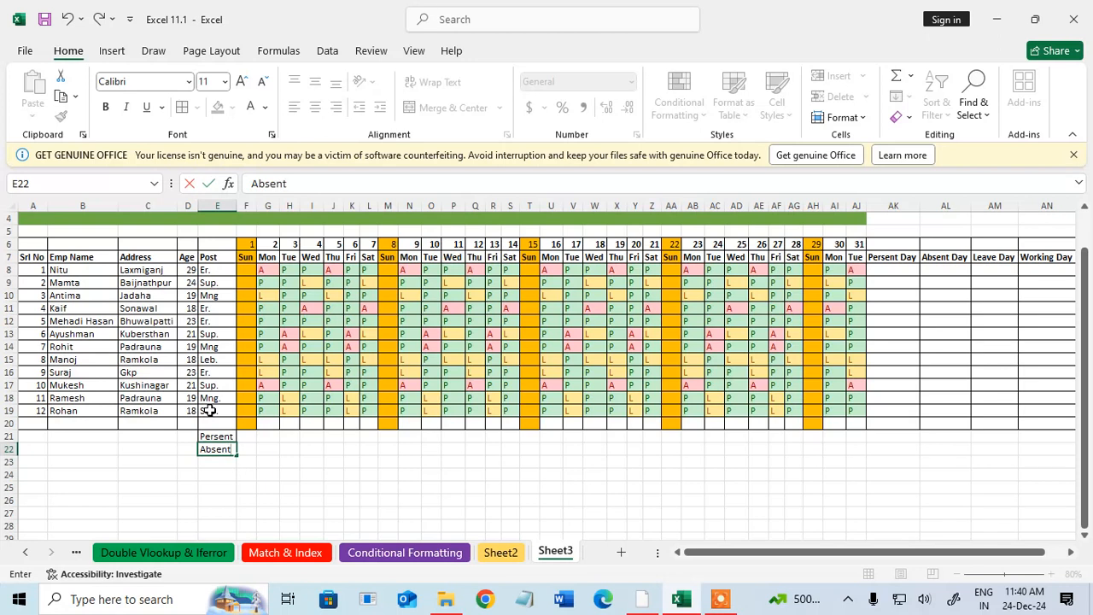
key(Return)
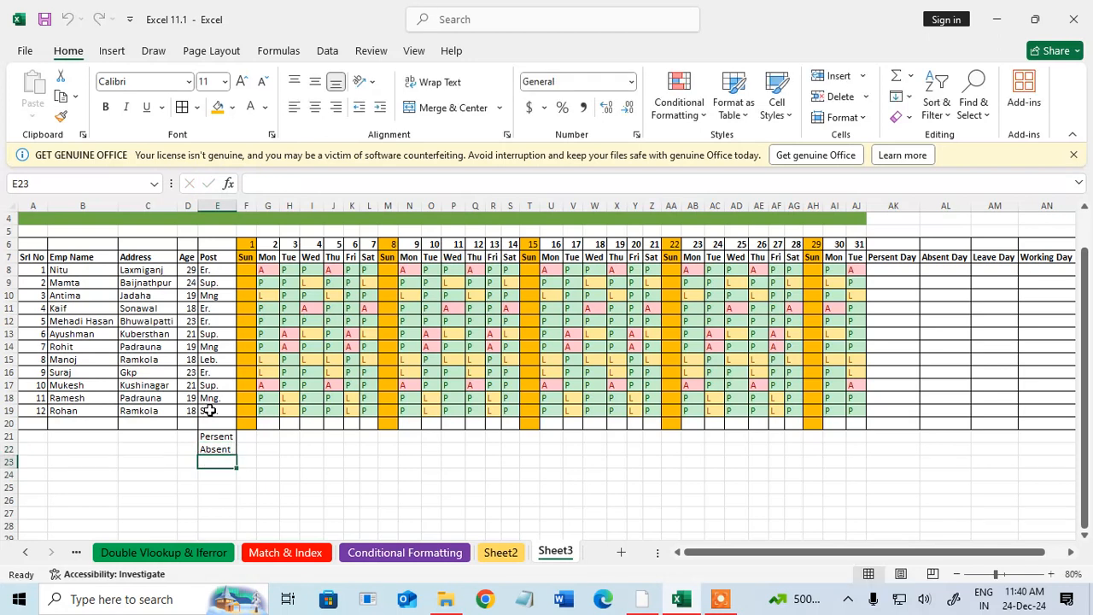
text(Leave)
key(Return)
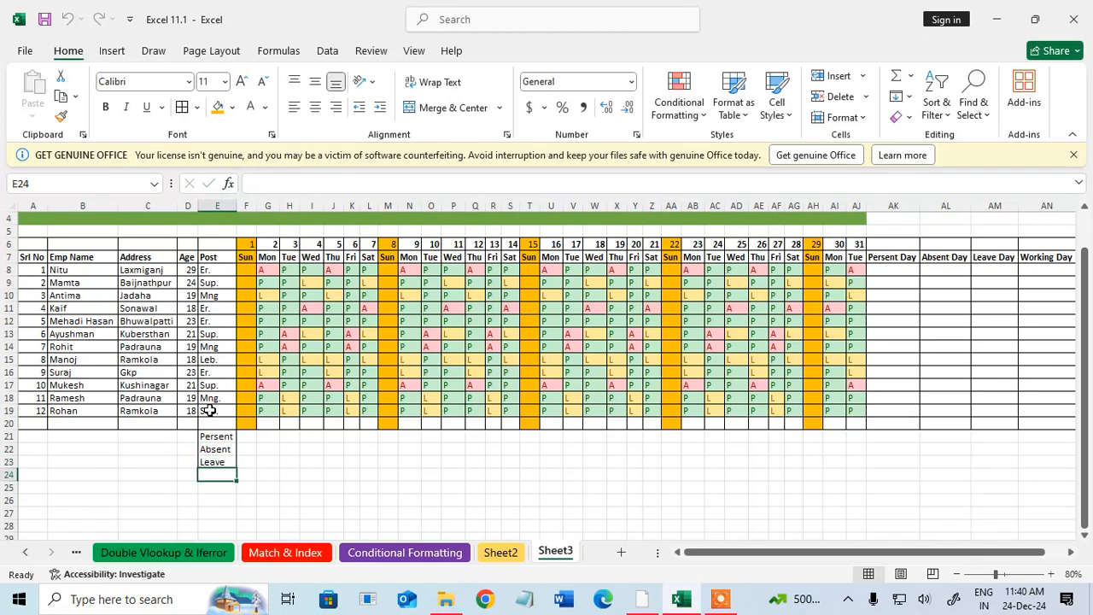
Step: Examine the empty summary areas beside and below the attendance table and the first employee's marks for days 2 to 31
drag(249, 434, 376, 491)
drag(894, 282, 1024, 422)
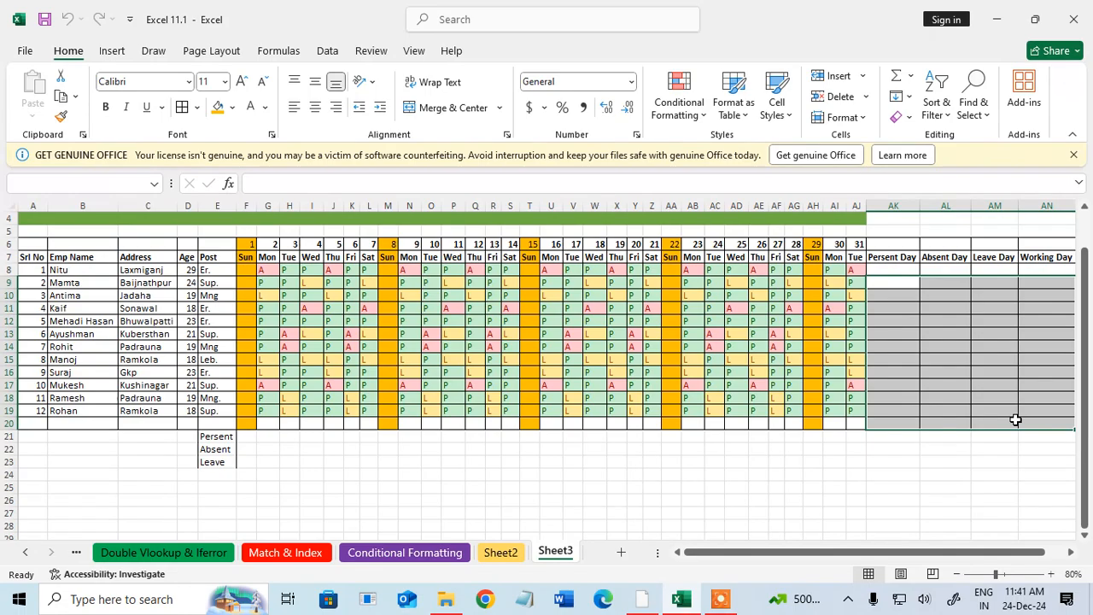
click(994, 361)
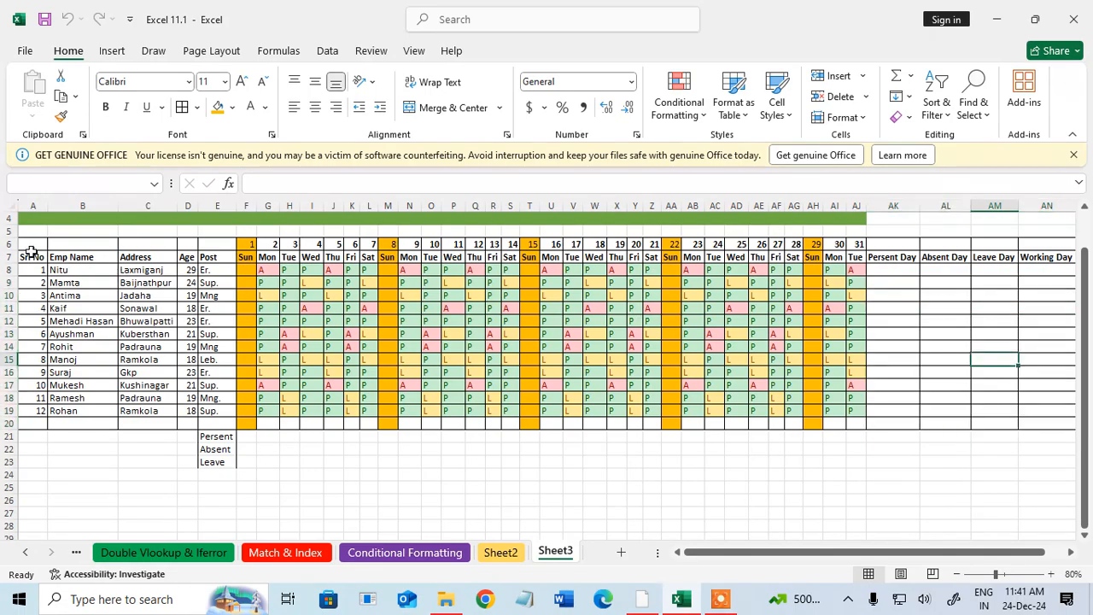
drag(30, 252, 738, 436)
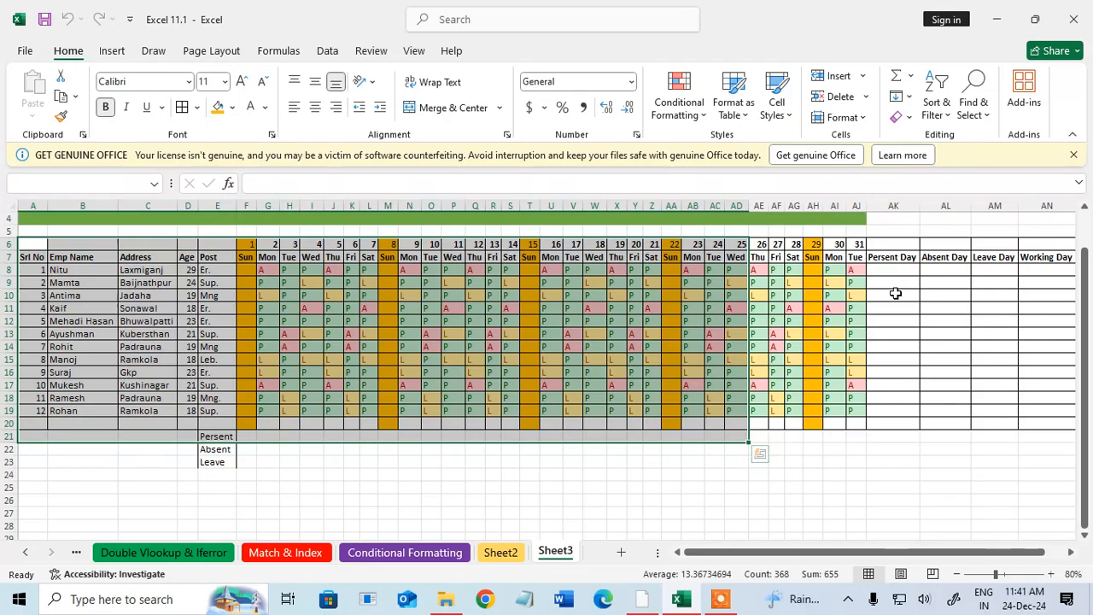
click(895, 293)
click(895, 270)
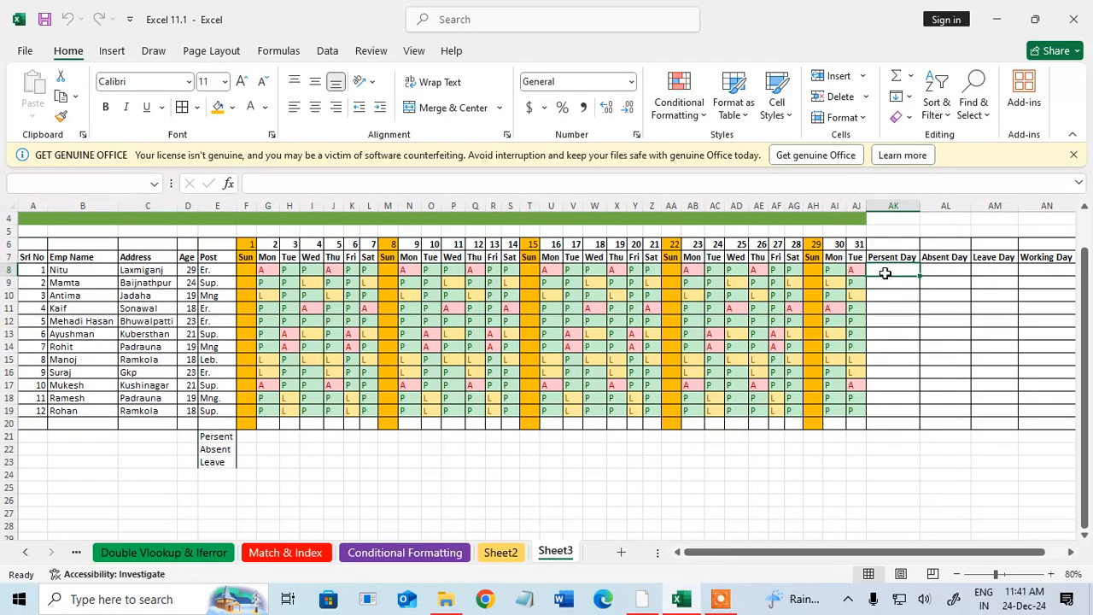
click(292, 271)
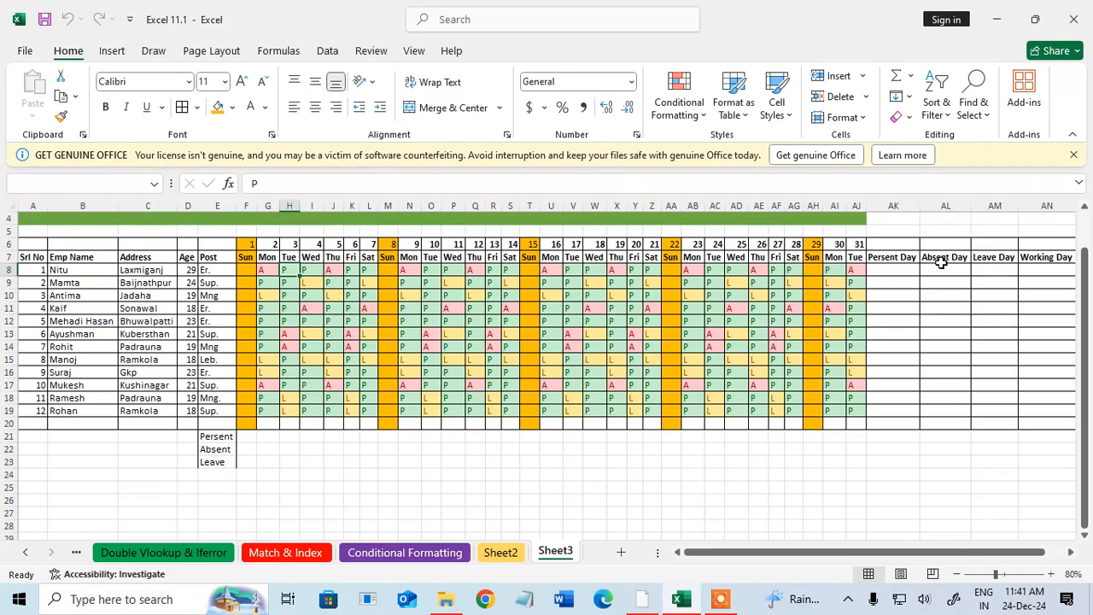
drag(892, 267, 960, 408)
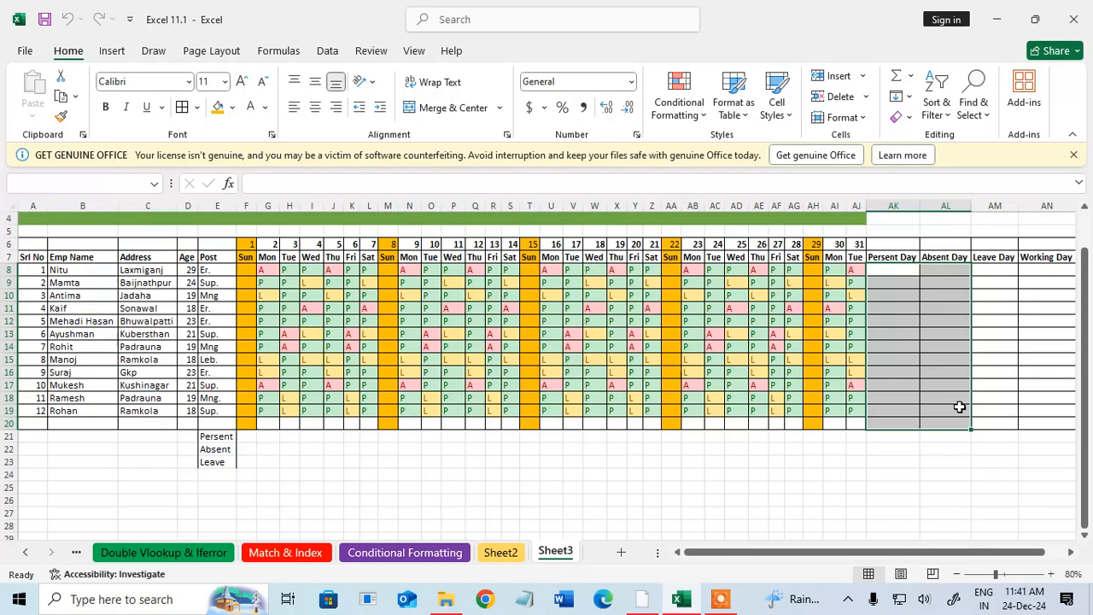
click(290, 271)
drag(272, 271, 851, 269)
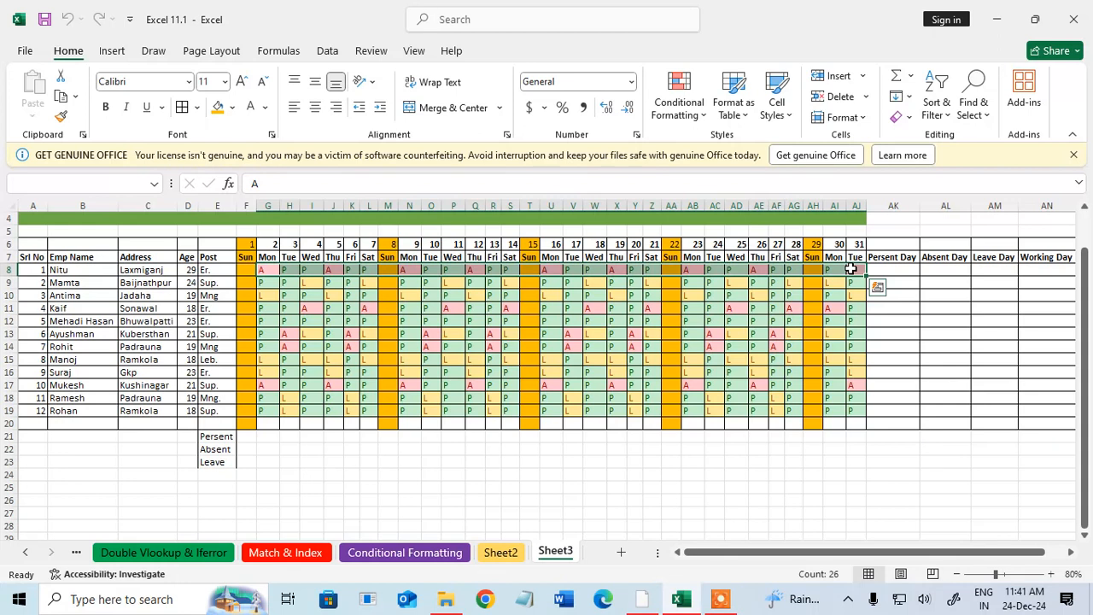
click(720, 599)
double_click(574, 574)
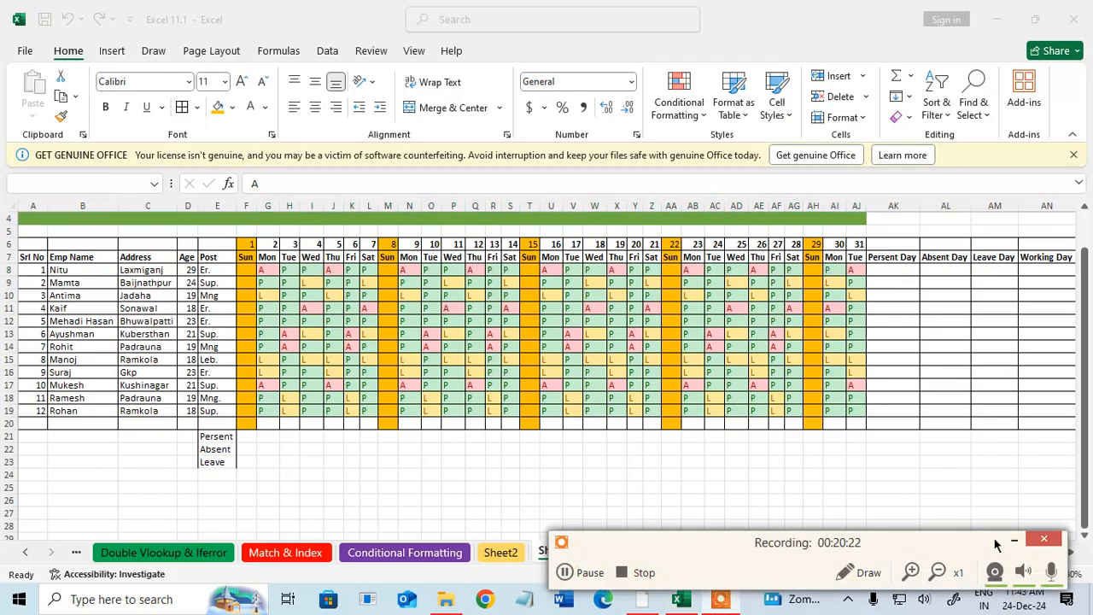
click(861, 572)
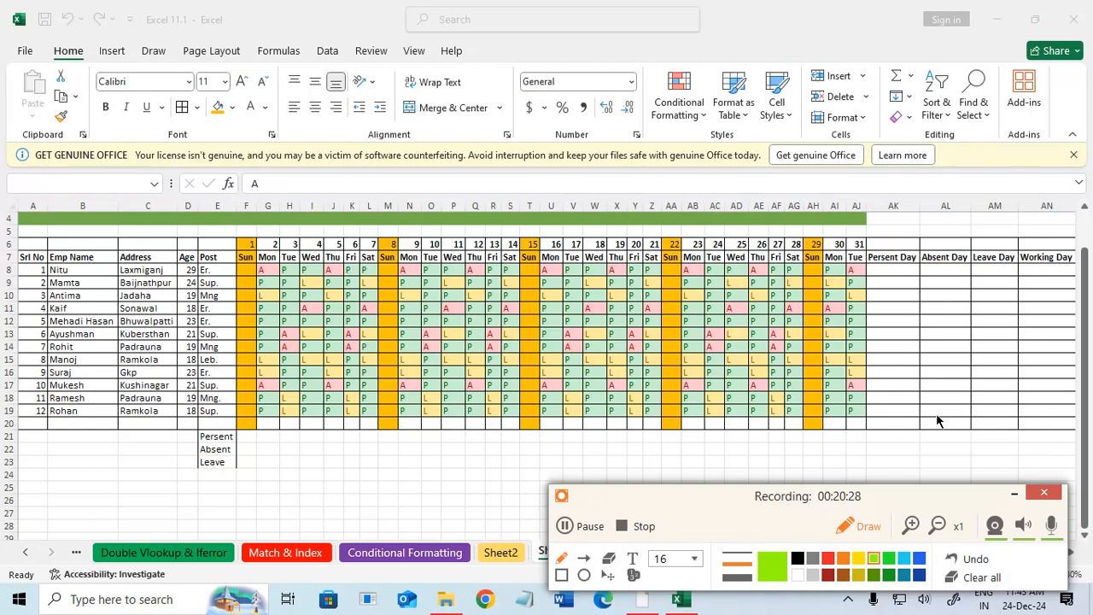
drag(158, 450, 158, 467)
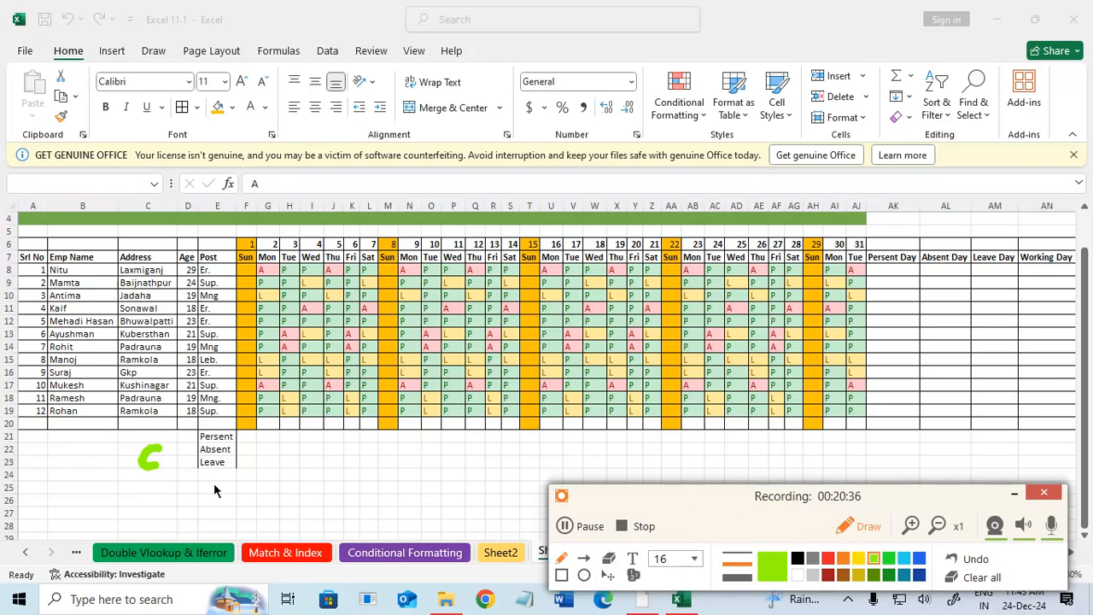
mouse_move(134, 457)
mouse_down()
mouse_move(187, 470)
mouse_move(175, 451)
mouse_move(183, 461)
mouse_move(109, 465)
mouse_move(125, 454)
mouse_up()
click(606, 563)
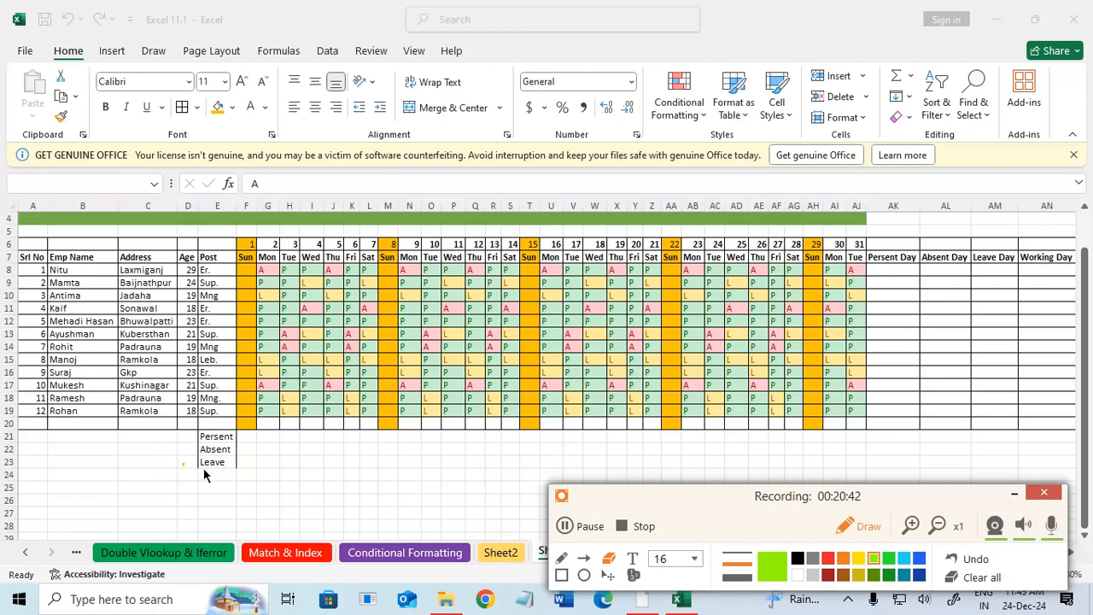
drag(205, 475, 172, 468)
click(1013, 495)
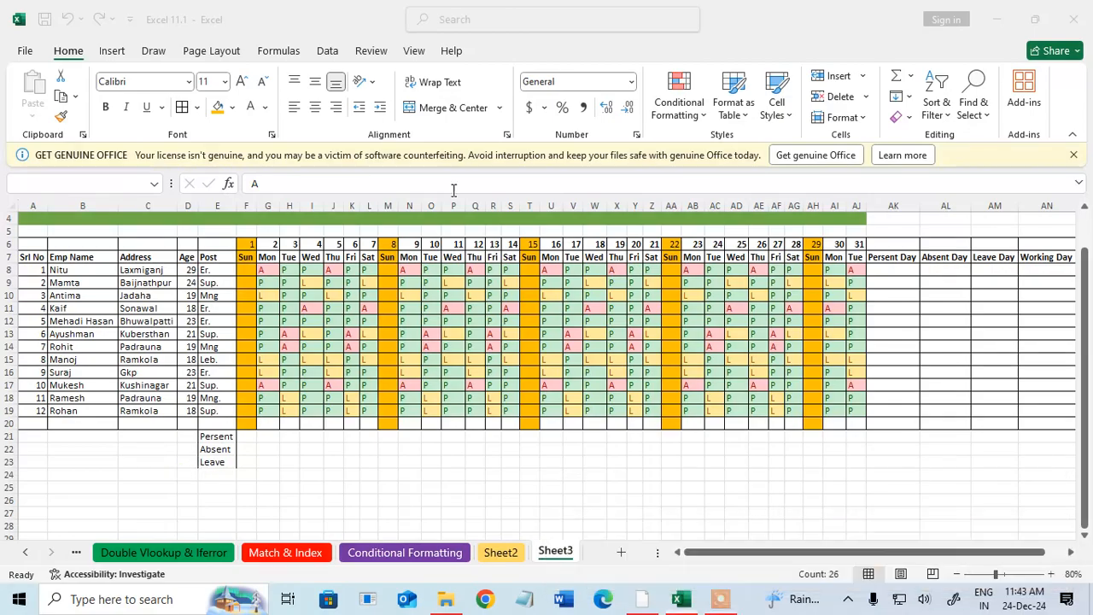
Step: Handwrite the function names Count, Counta, Countif and Countblank in red pen ink below the attendance table, and stop drawing
click(154, 53)
click(188, 92)
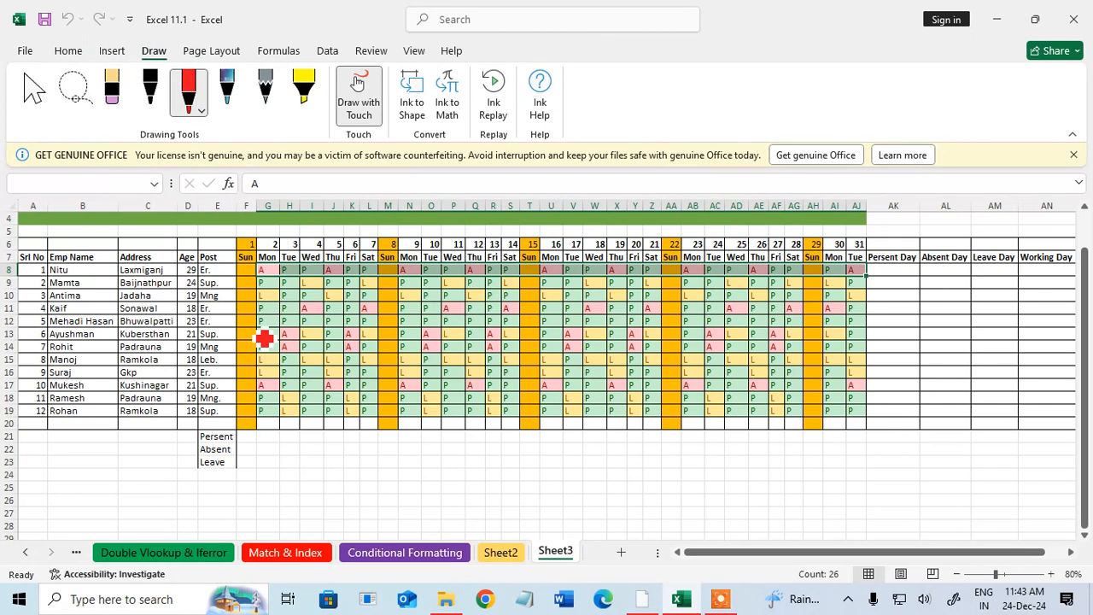
mouse_move(277, 440)
mouse_down()
mouse_move(277, 462)
mouse_move(301, 454)
mouse_up()
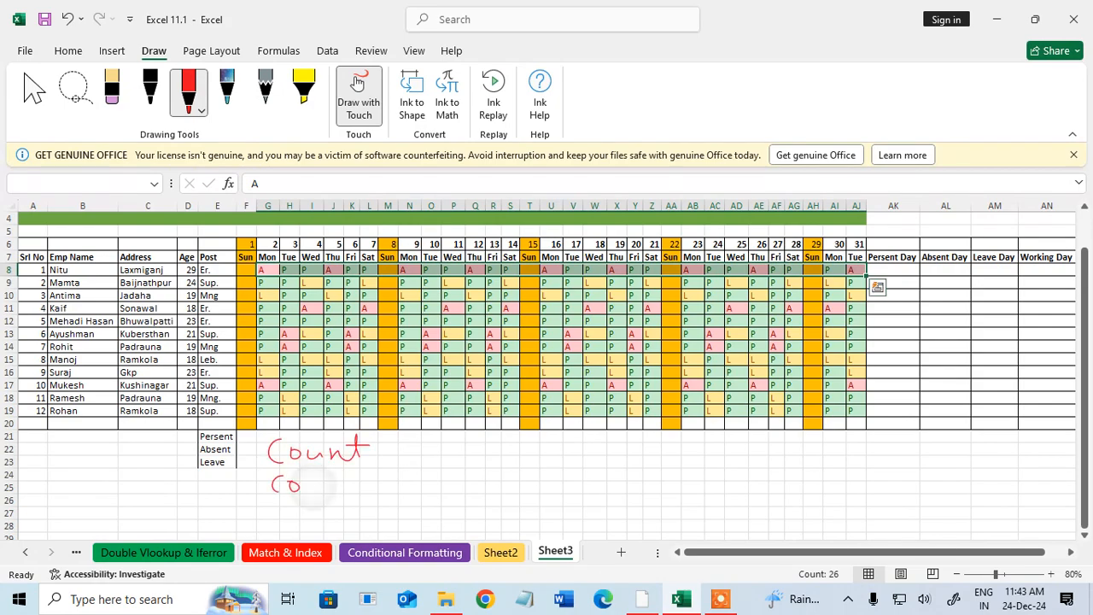
drag(321, 479, 321, 492)
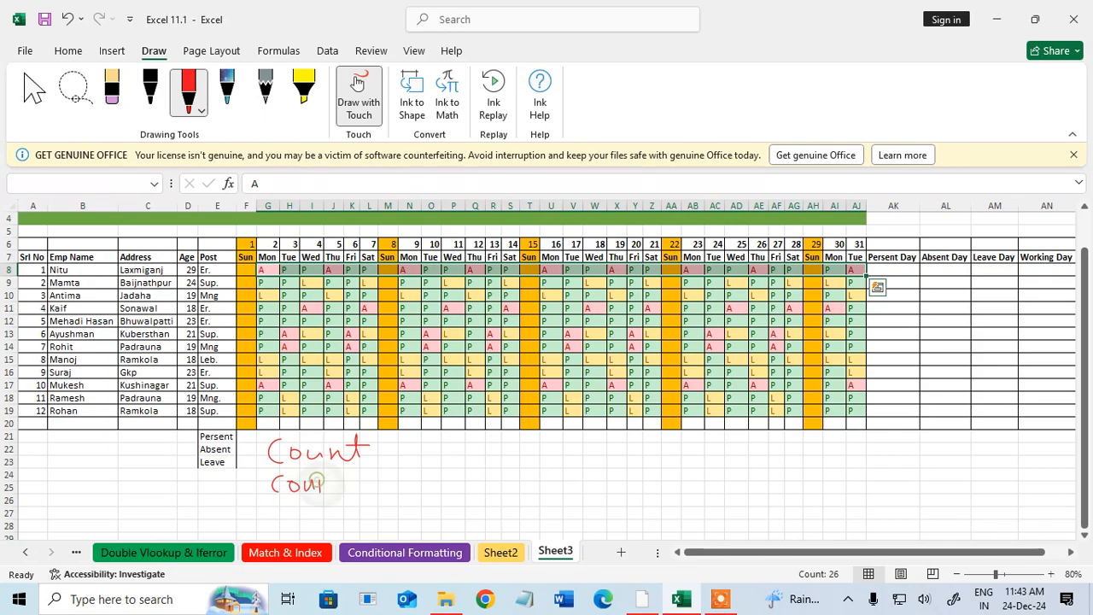
mouse_move(343, 471)
mouse_down()
mouse_move(345, 493)
mouse_move(350, 478)
mouse_up()
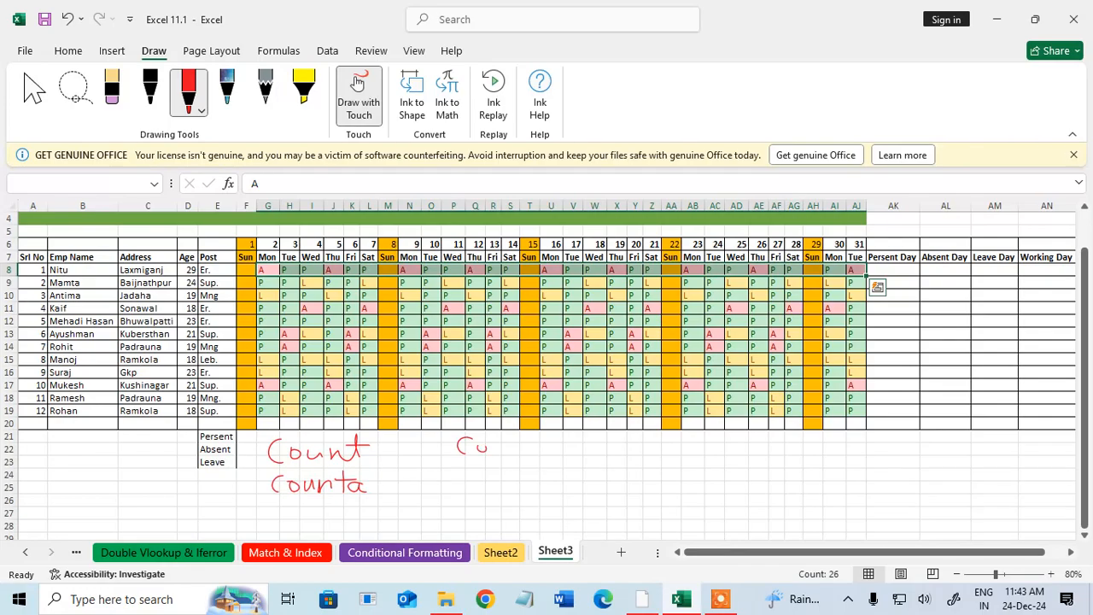
mouse_move(507, 453)
mouse_down()
mouse_move(513, 444)
mouse_move(538, 454)
mouse_up()
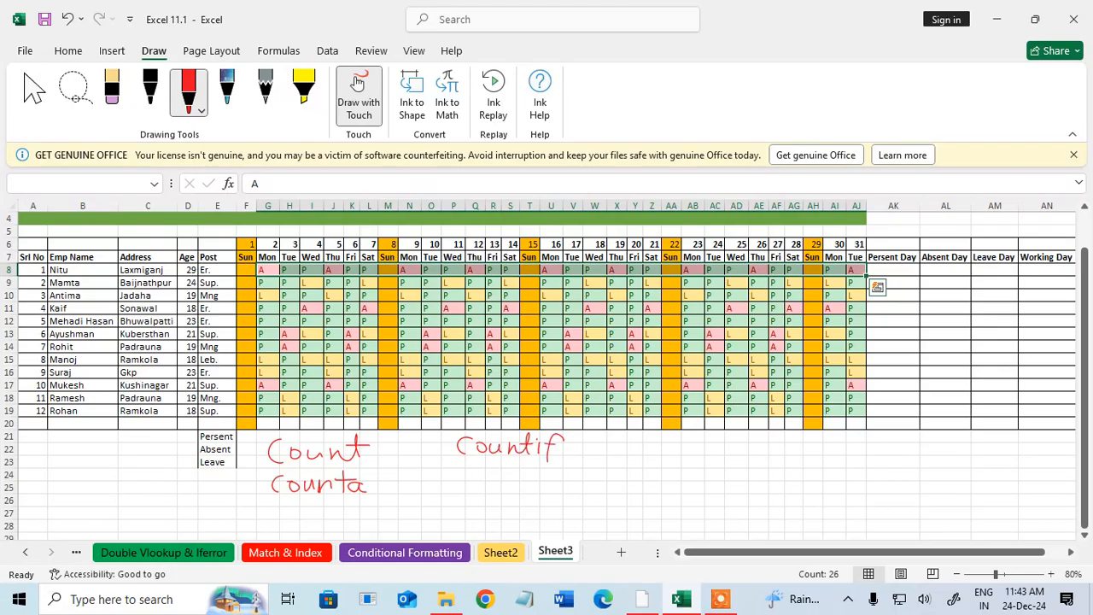
mouse_move(470, 484)
mouse_down()
mouse_move(470, 500)
mouse_move(479, 492)
mouse_up()
drag(554, 481, 554, 501)
drag(567, 492, 564, 501)
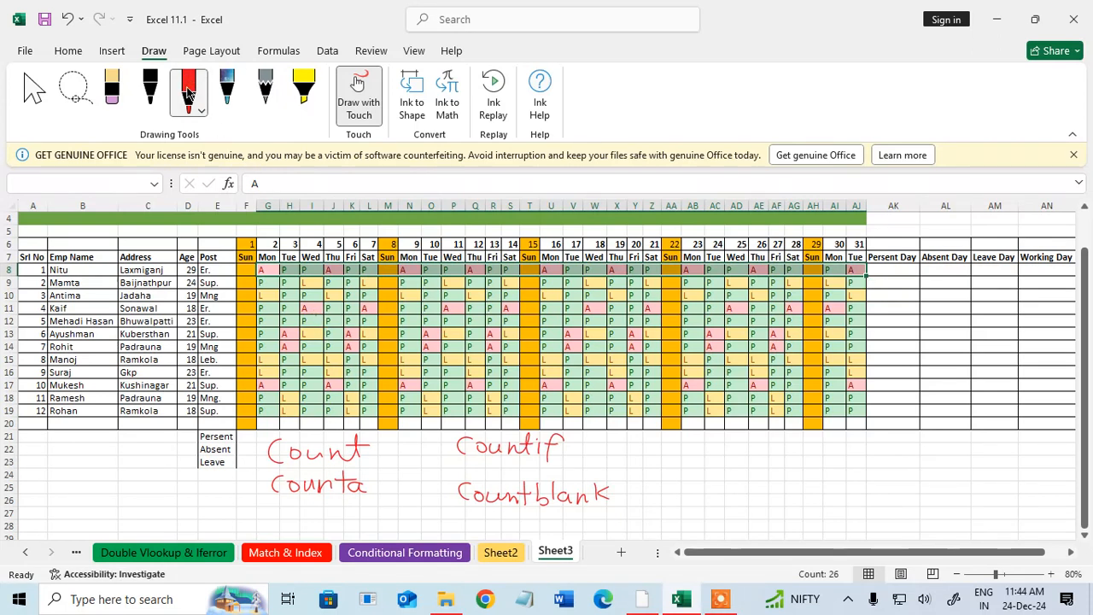
click(188, 92)
click(352, 95)
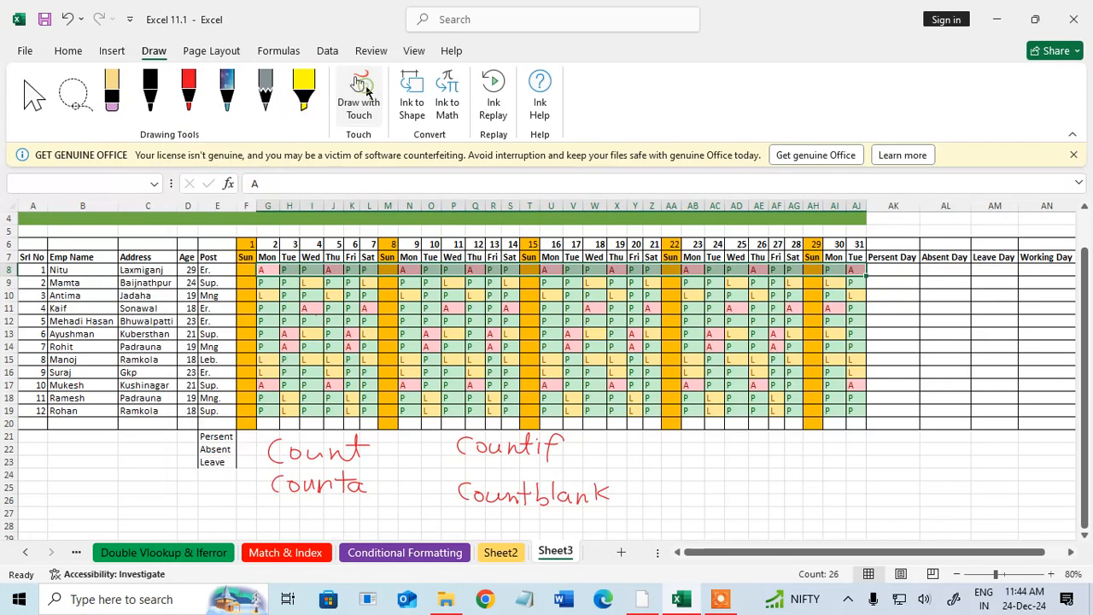
click(294, 381)
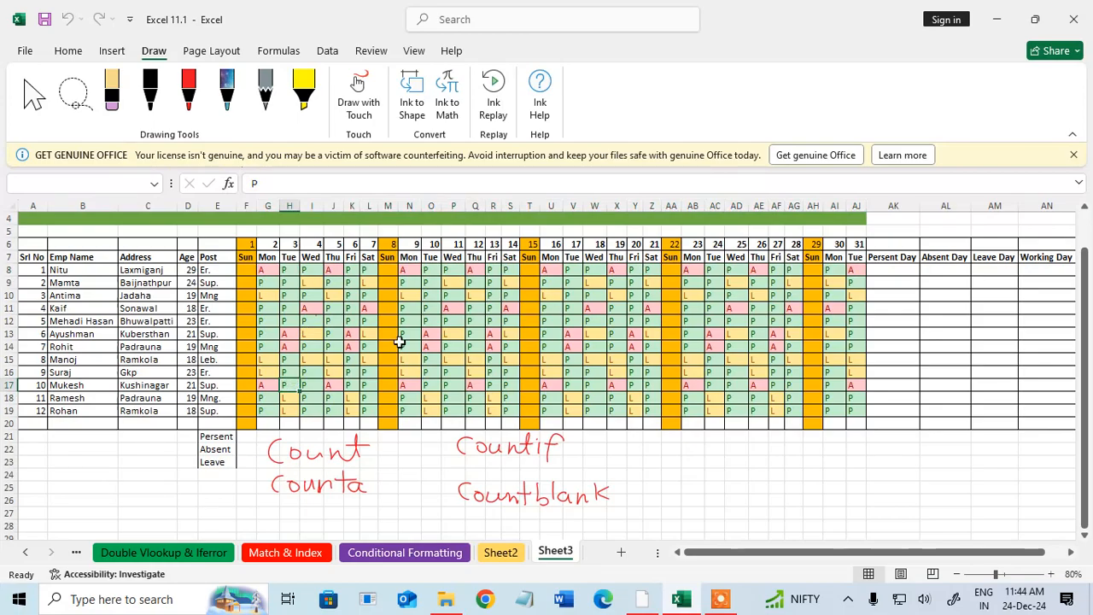
click(524, 440)
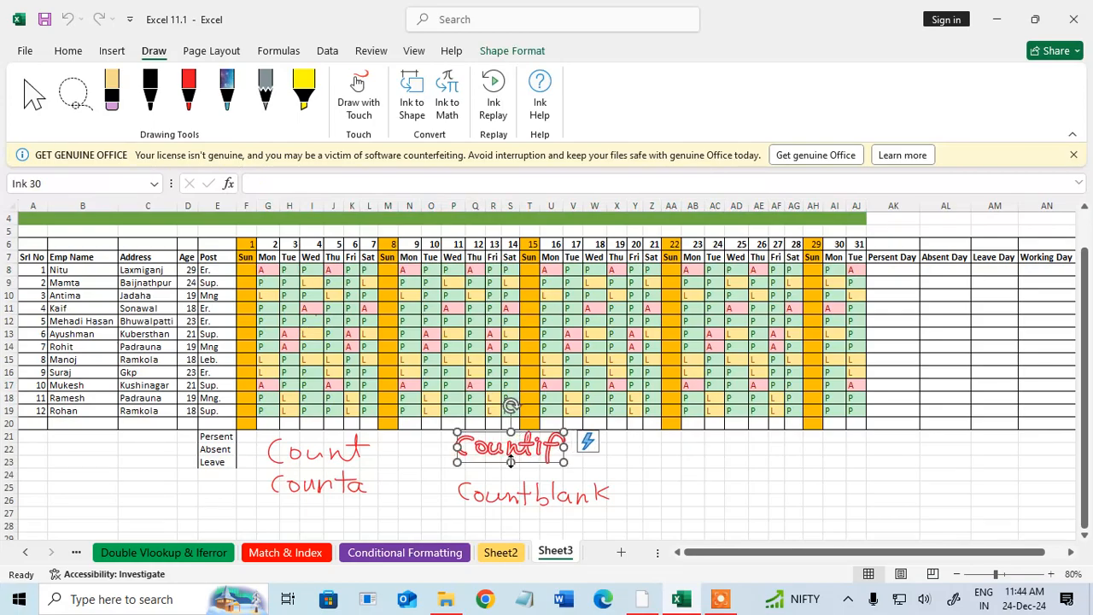
click(504, 469)
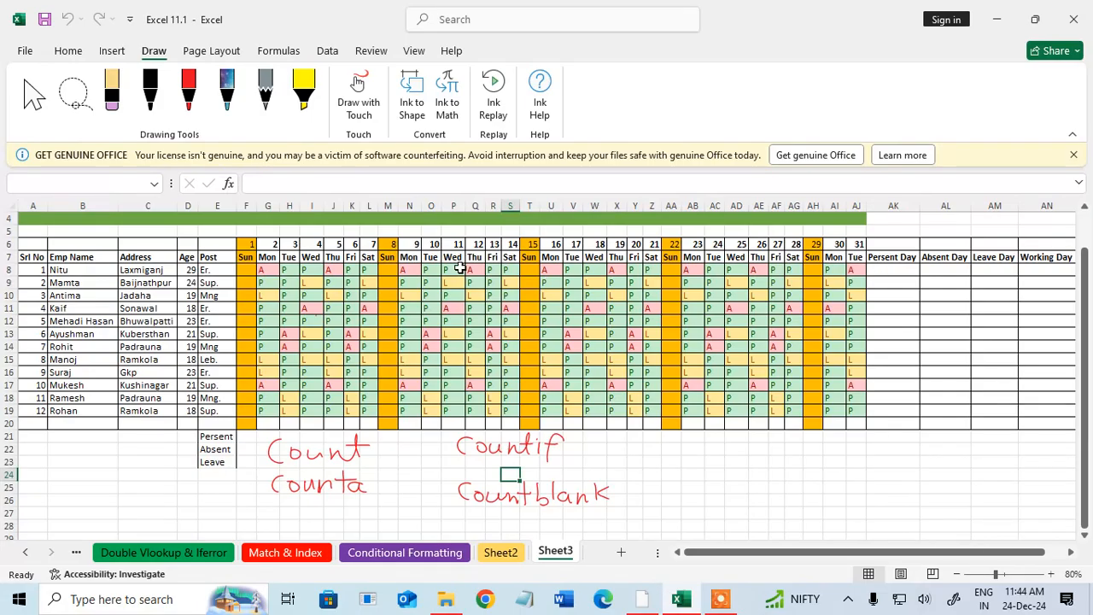
Step: Enter =COUNTIF(F8:AJ8,"p") in AK8 for the first employee's Persent Day count and fill it down to AK20
click(872, 269)
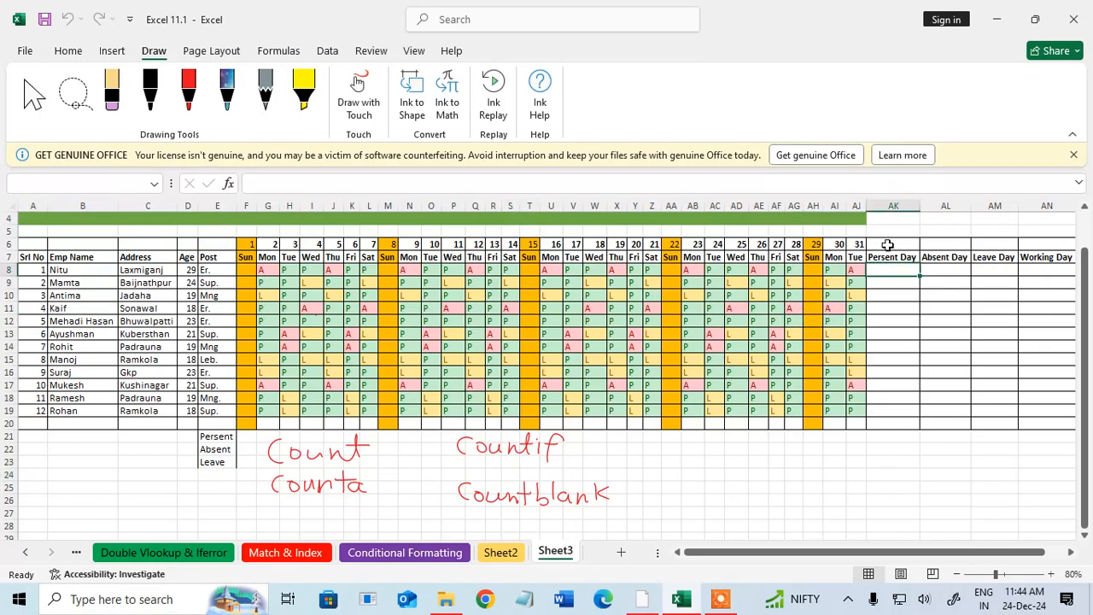
text(=counti)
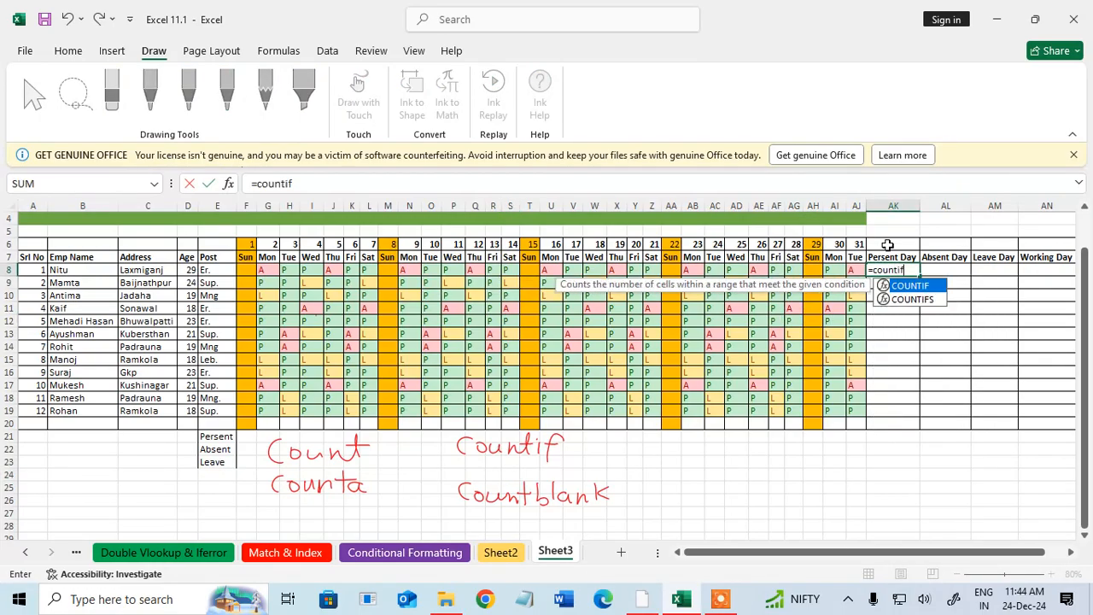
text(f)
key(Tab)
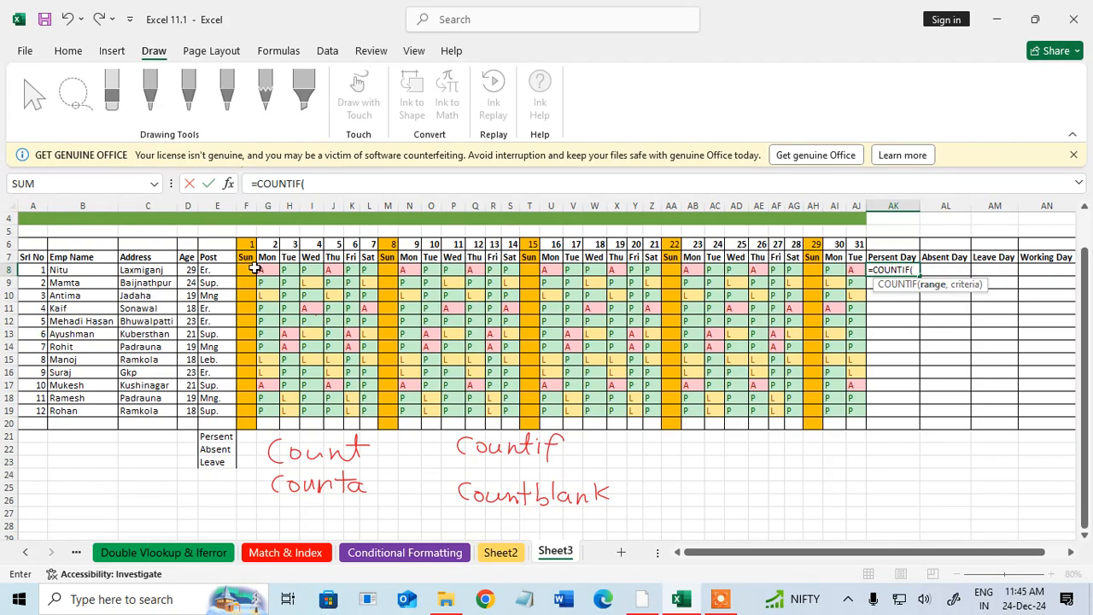
drag(250, 269, 857, 271)
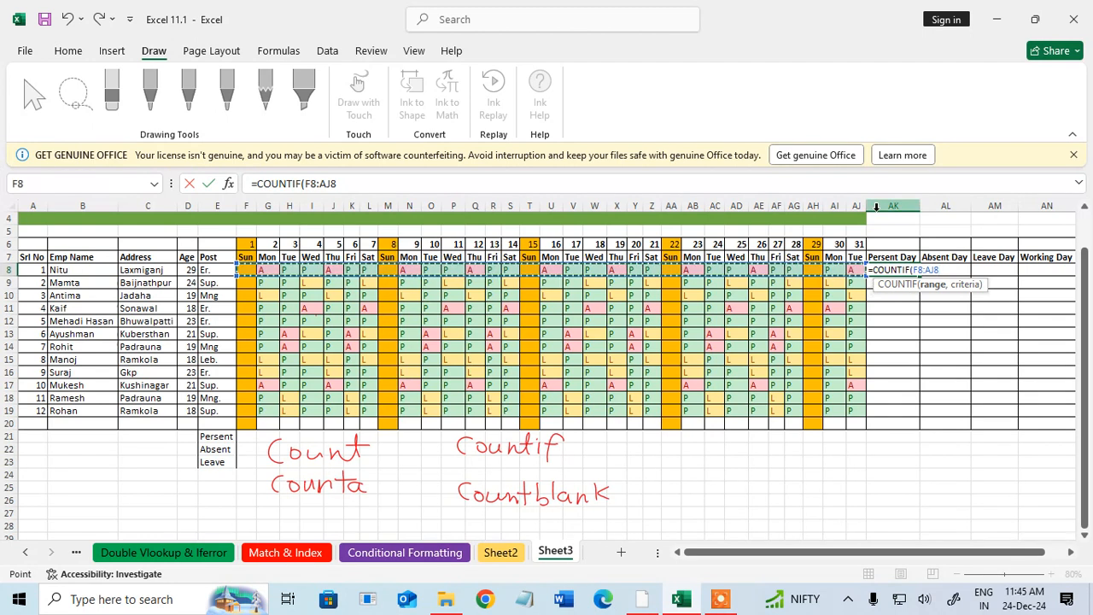
text(,"p)
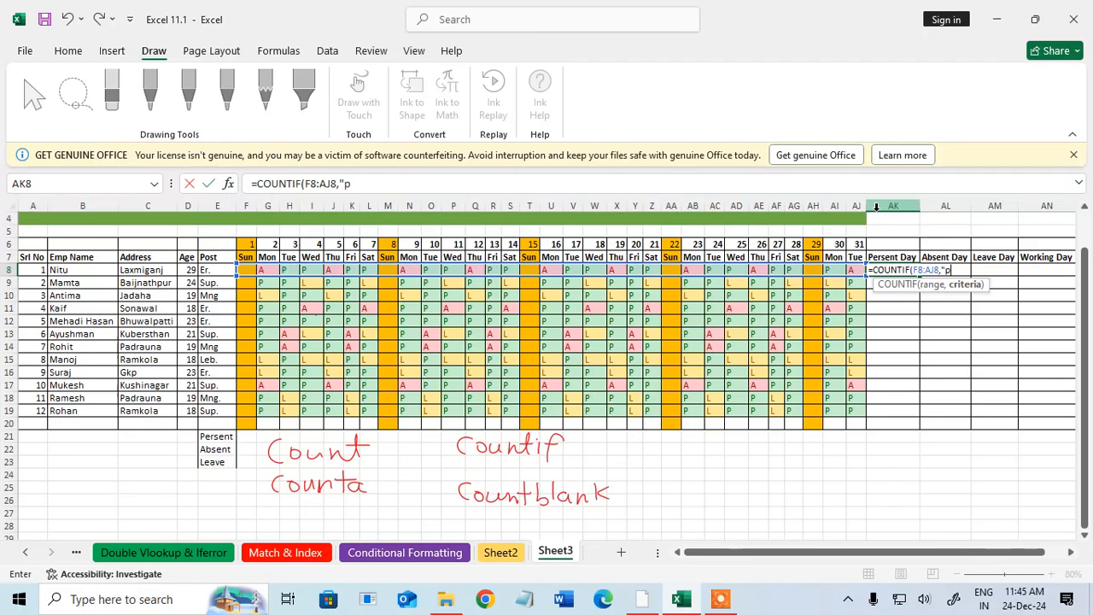
text("))
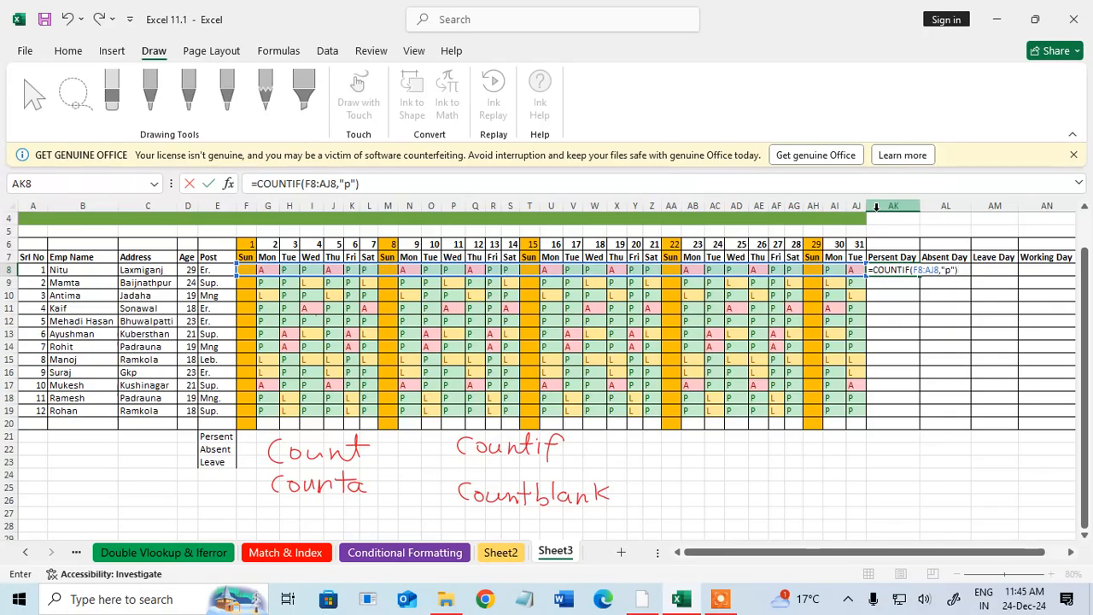
key(Return)
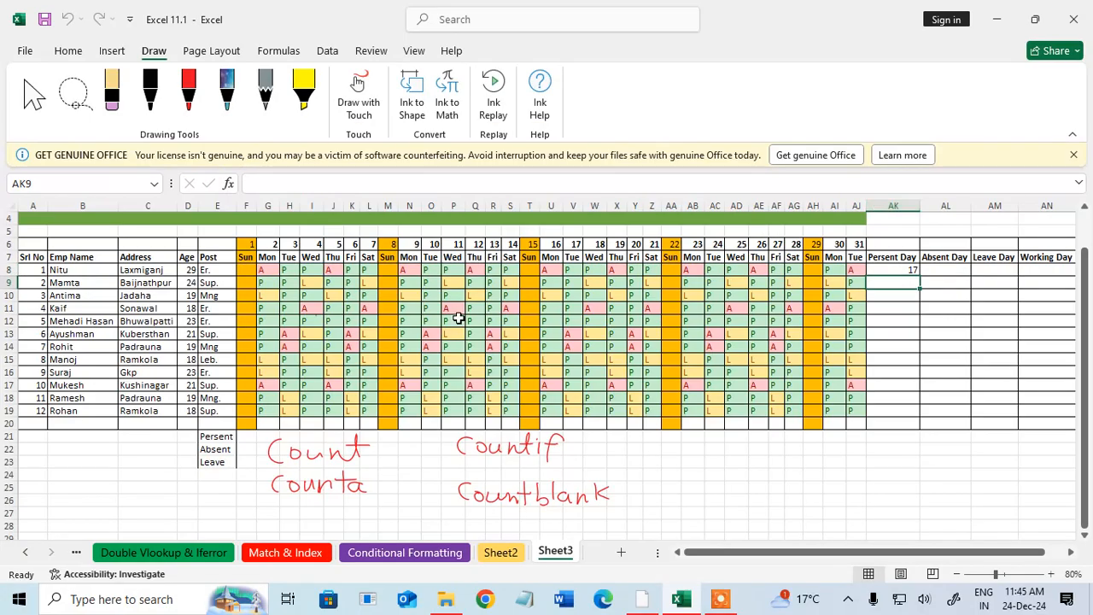
click(910, 265)
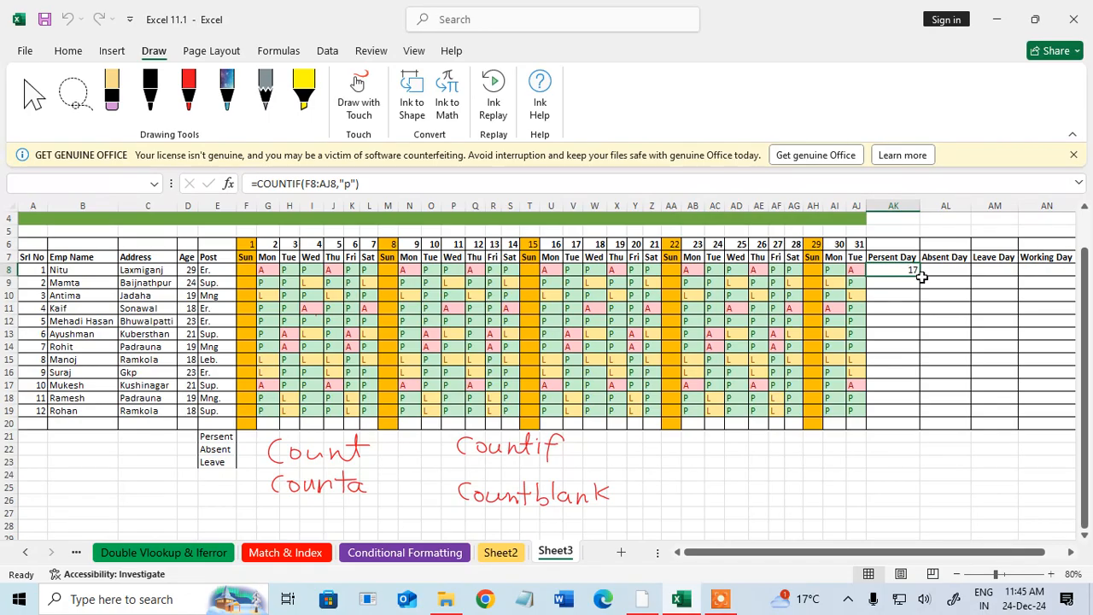
drag(919, 275, 894, 424)
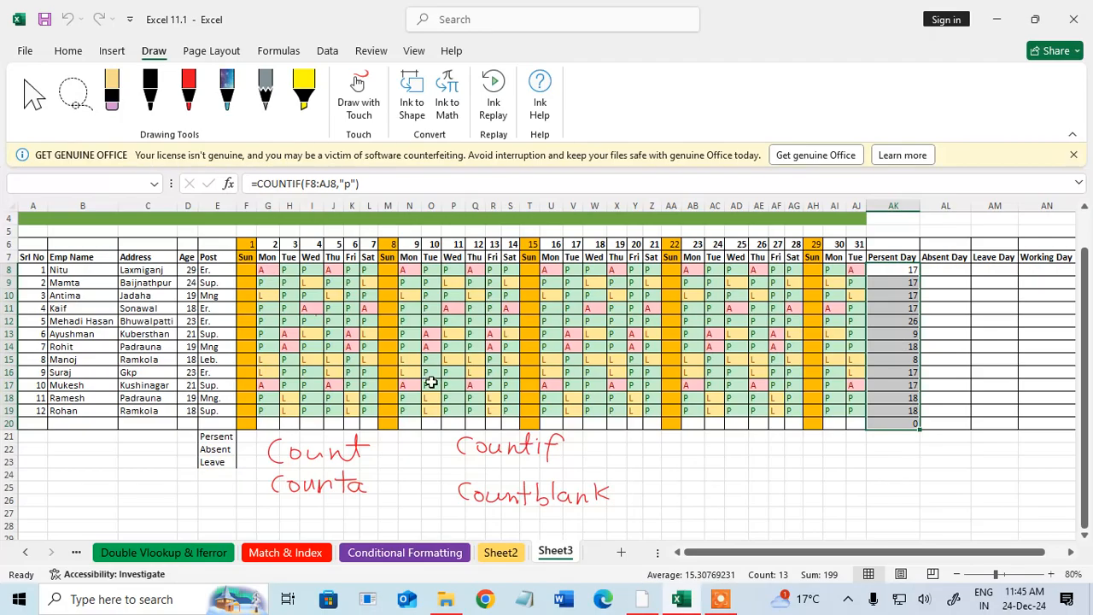
Step: Enter =COUNTIF(G8:G19,"P") in G21 to count the employees present on day 2
click(249, 435)
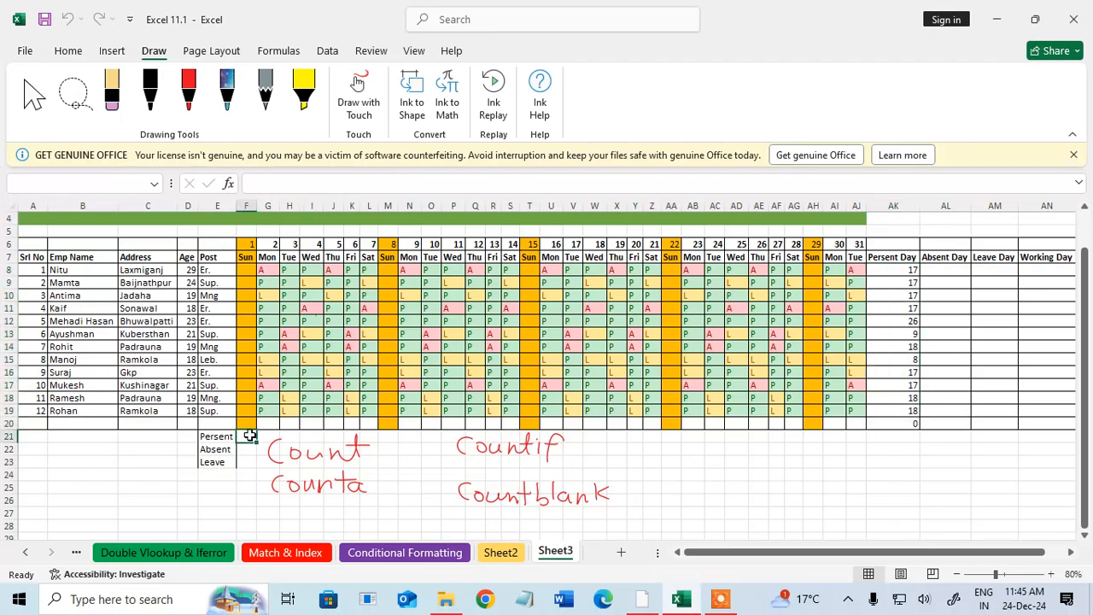
click(264, 436)
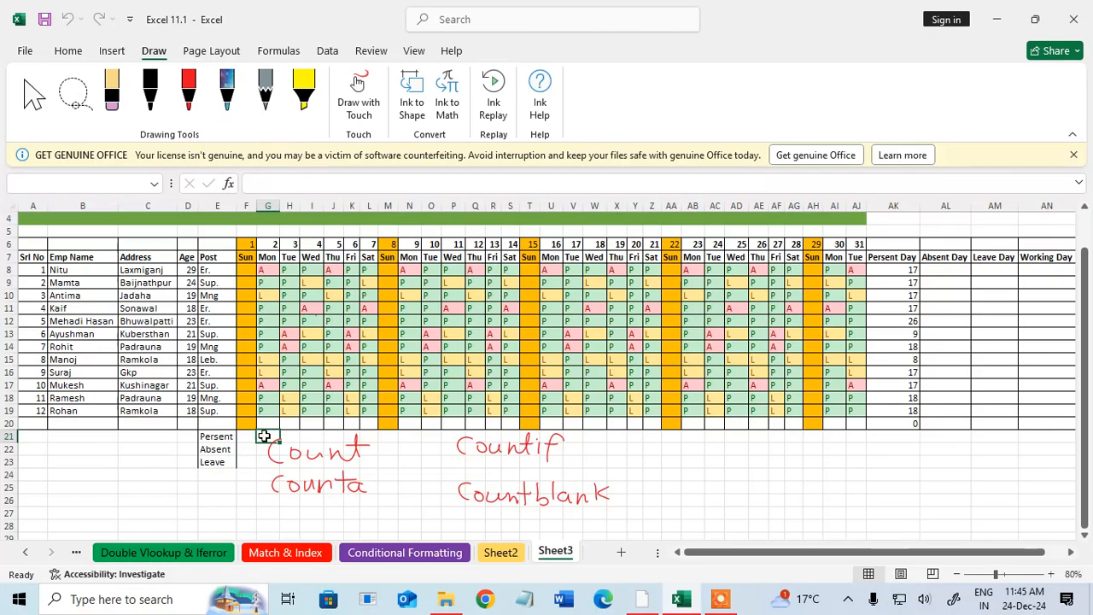
text(=c)
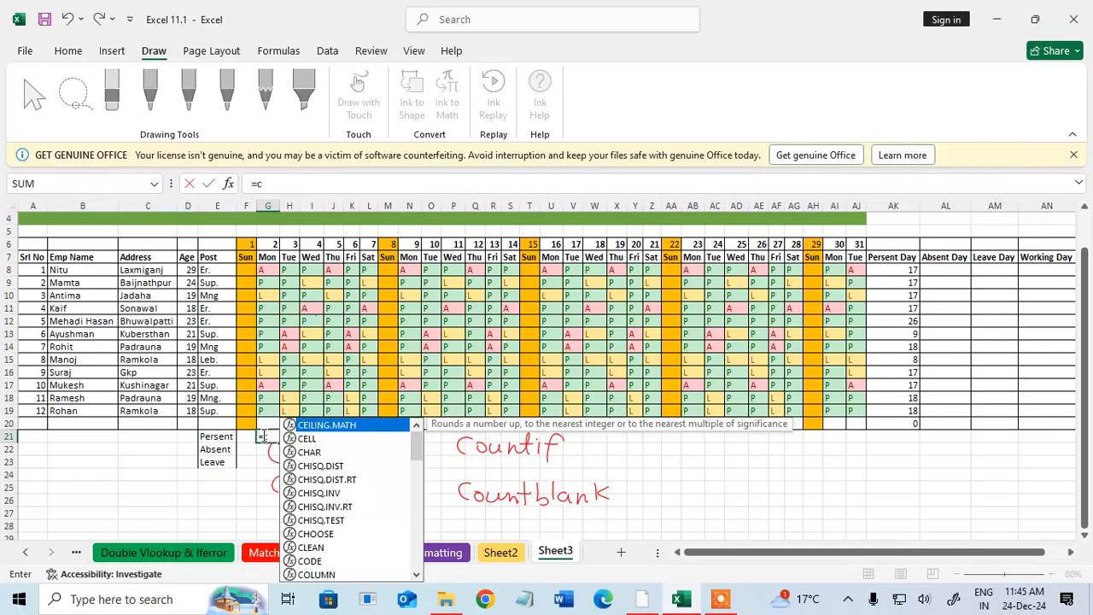
text(ouni)
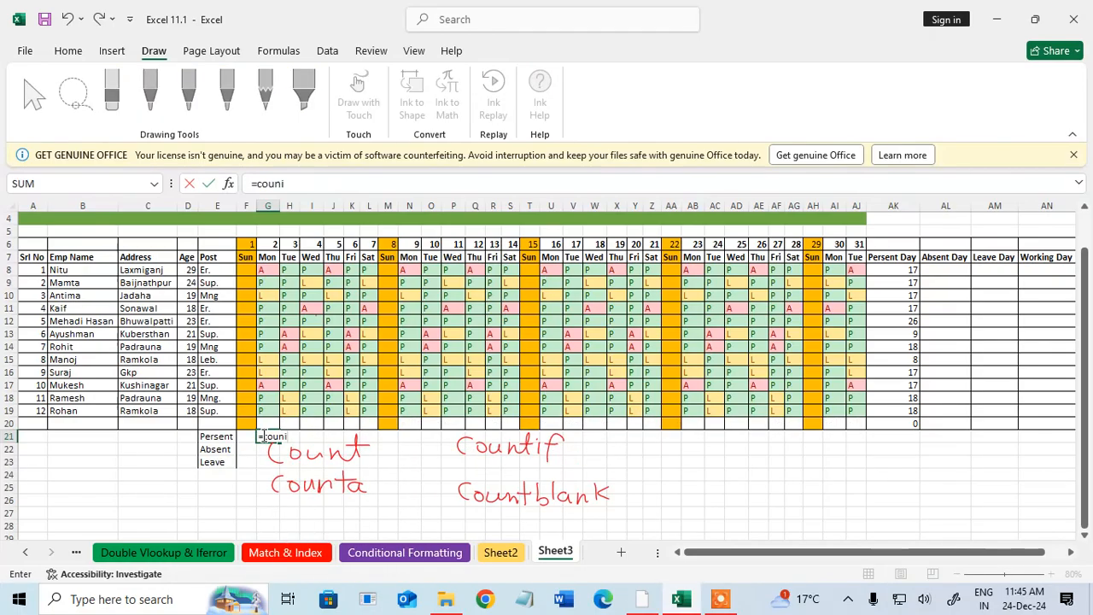
key(BackSpace)
key(Down)
key(Down)
key(Down)
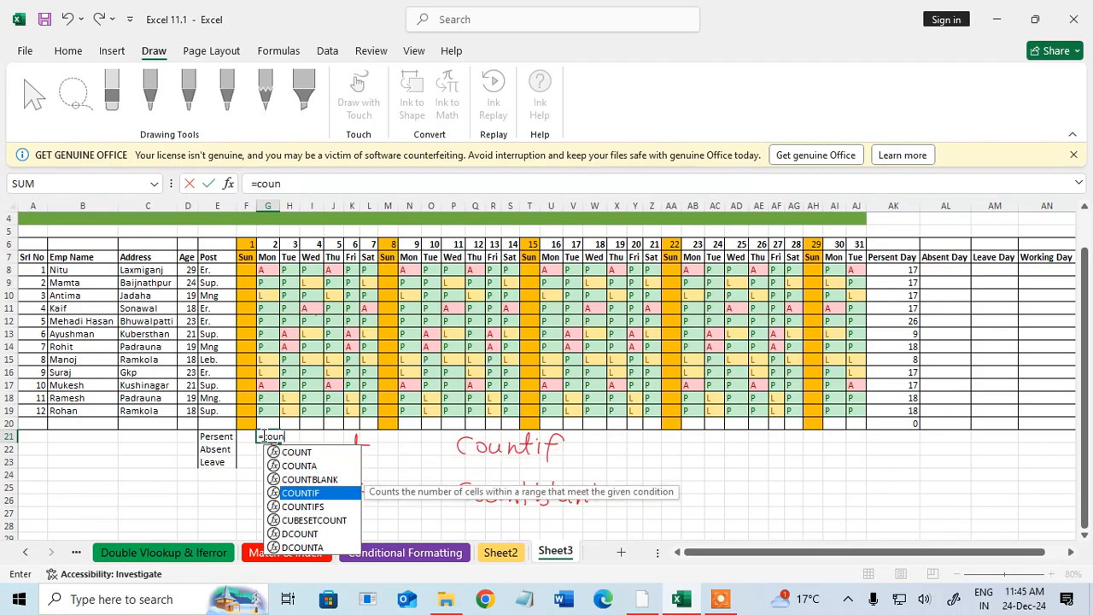
key(Tab)
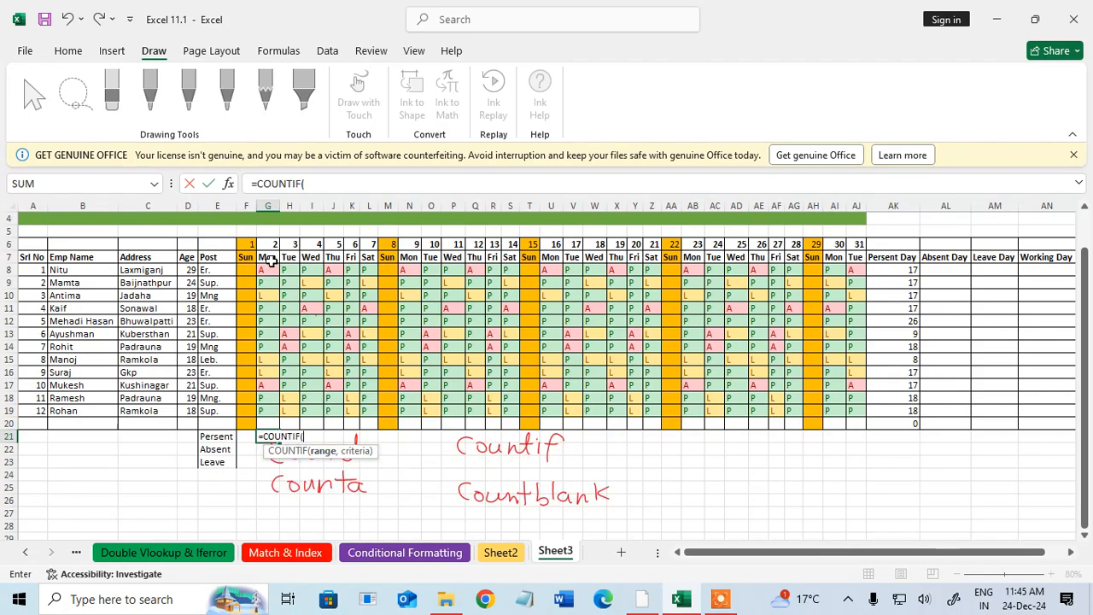
drag(269, 270, 271, 411)
text(,)
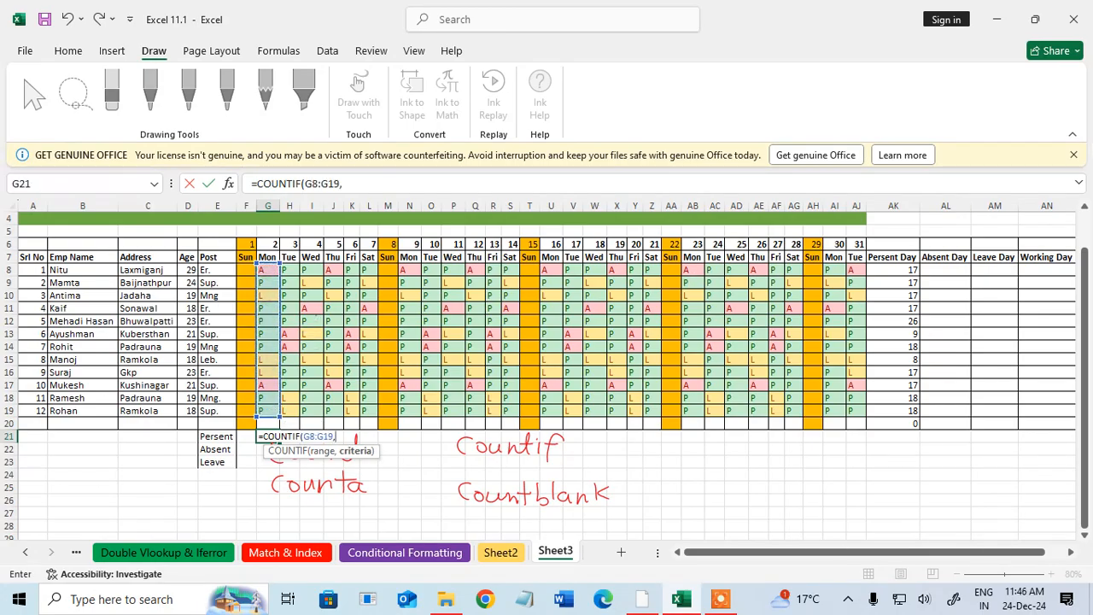
text("P"))
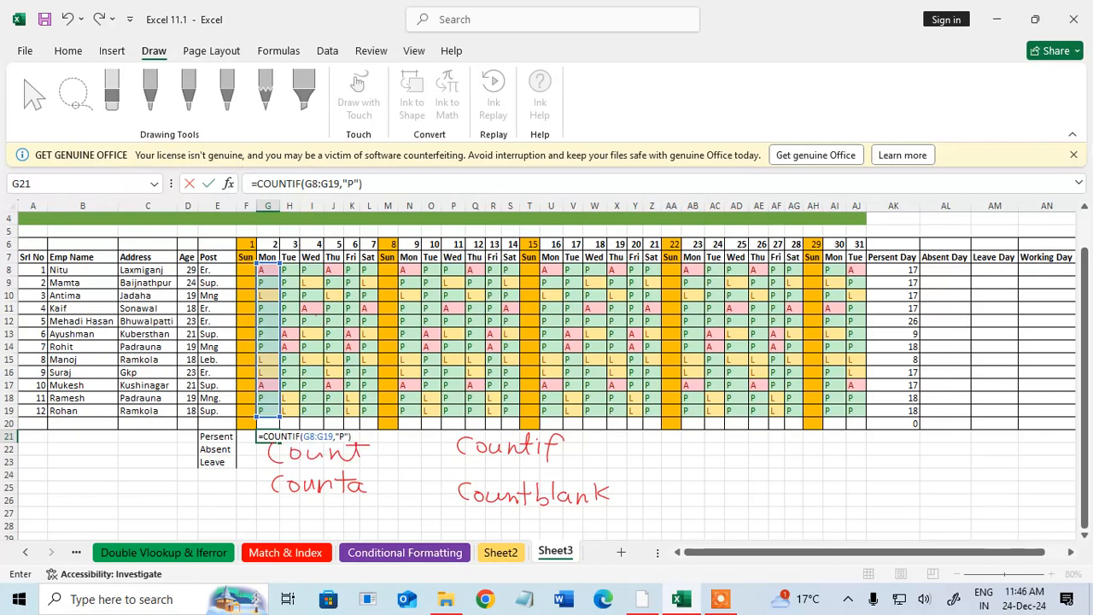
key(Return)
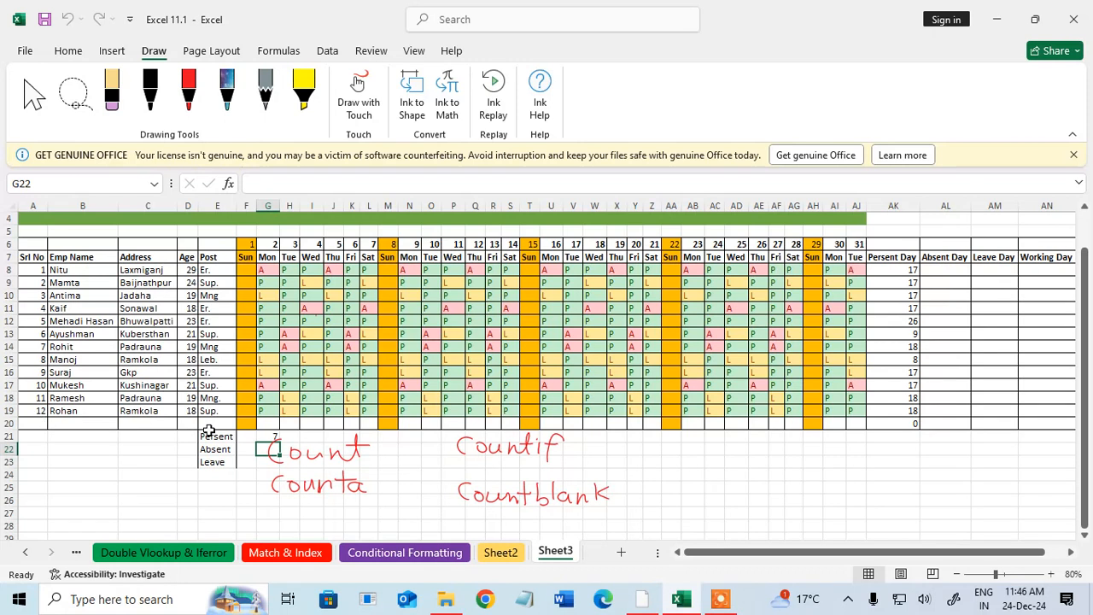
Step: Move the handwritten words Count, Counta and Countif into columns A to C, clear of the Persent, Absent and Leave rows
click(270, 448)
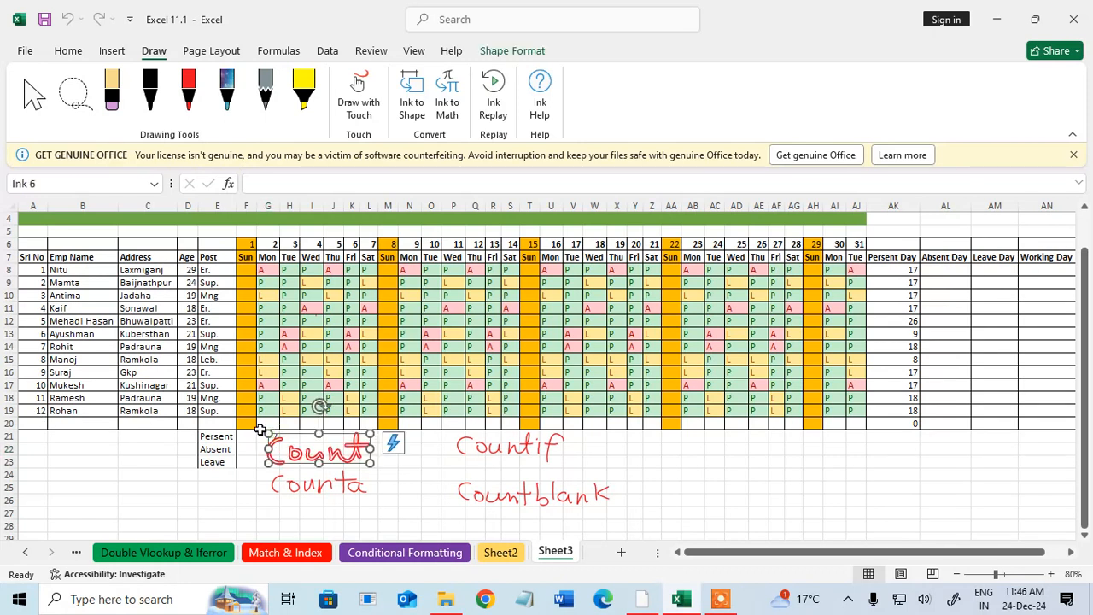
mouse_move(277, 433)
mouse_down()
mouse_move(179, 485)
mouse_move(68, 438)
mouse_up()
click(298, 482)
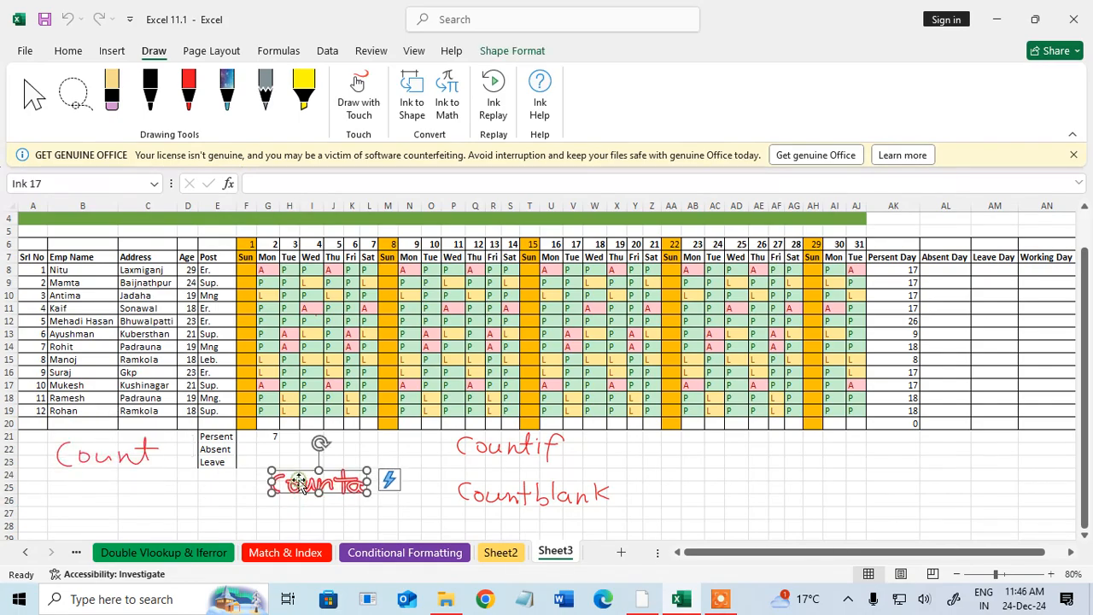
mouse_move(299, 483)
mouse_down()
mouse_move(199, 508)
mouse_move(79, 474)
mouse_up()
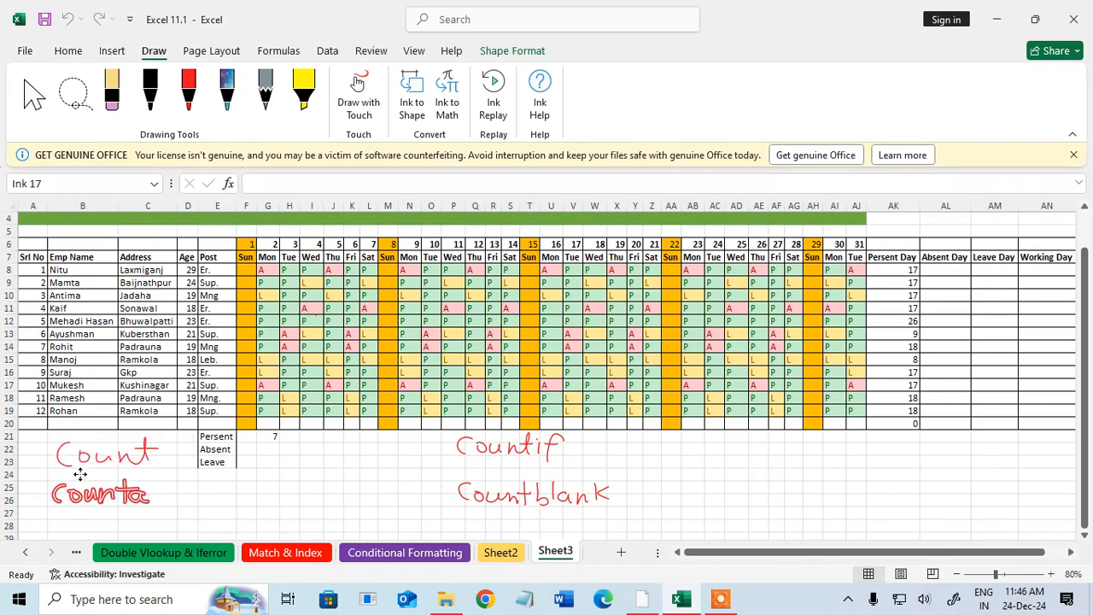
click(266, 500)
click(270, 437)
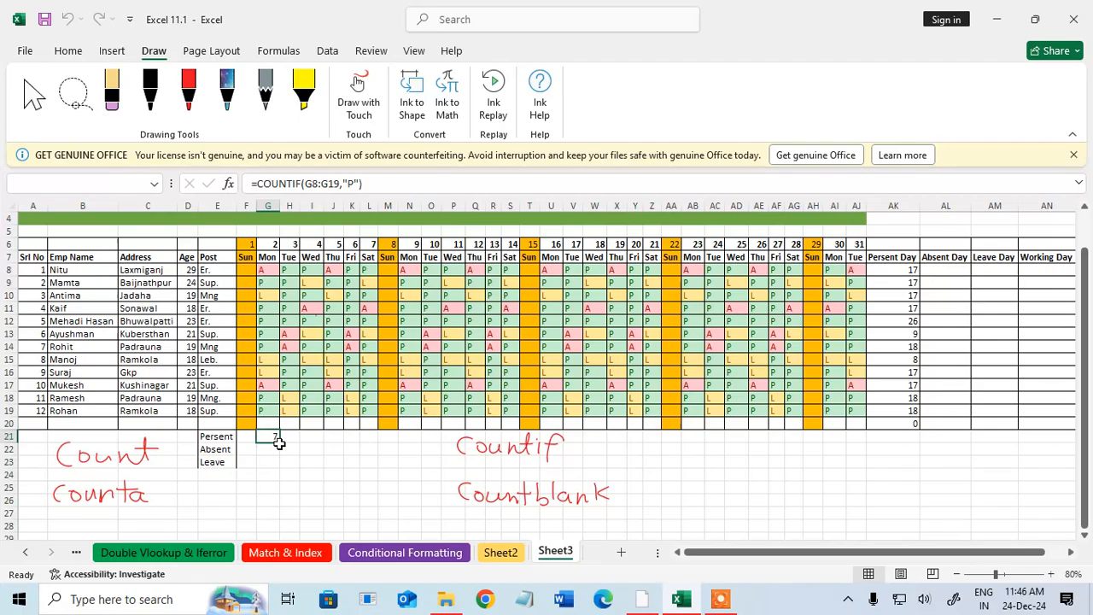
click(521, 470)
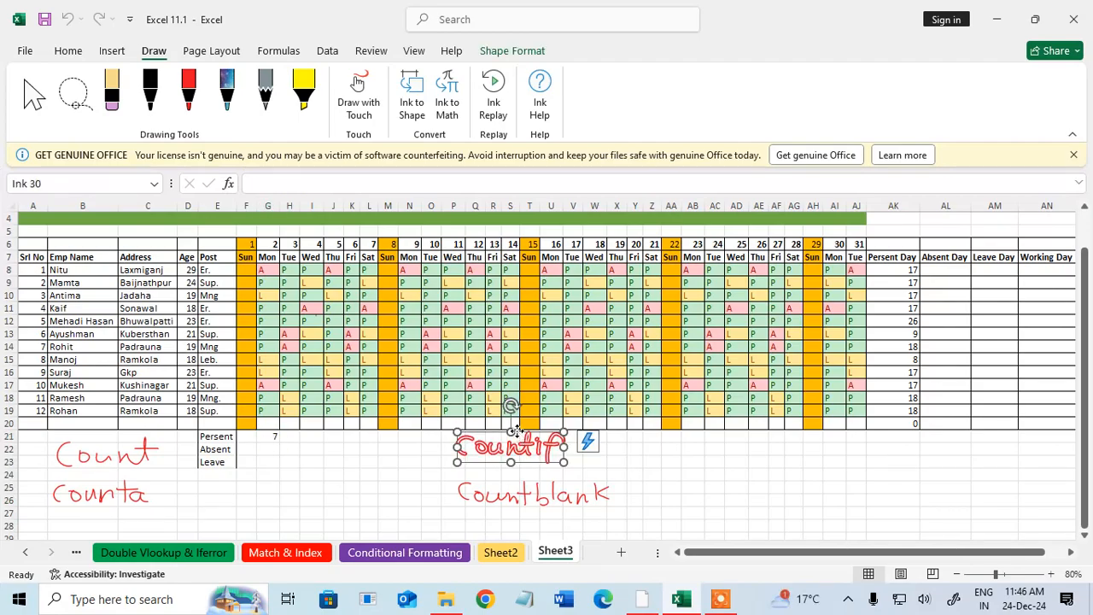
mouse_move(521, 471)
mouse_down()
mouse_move(128, 495)
mouse_move(97, 511)
mouse_up()
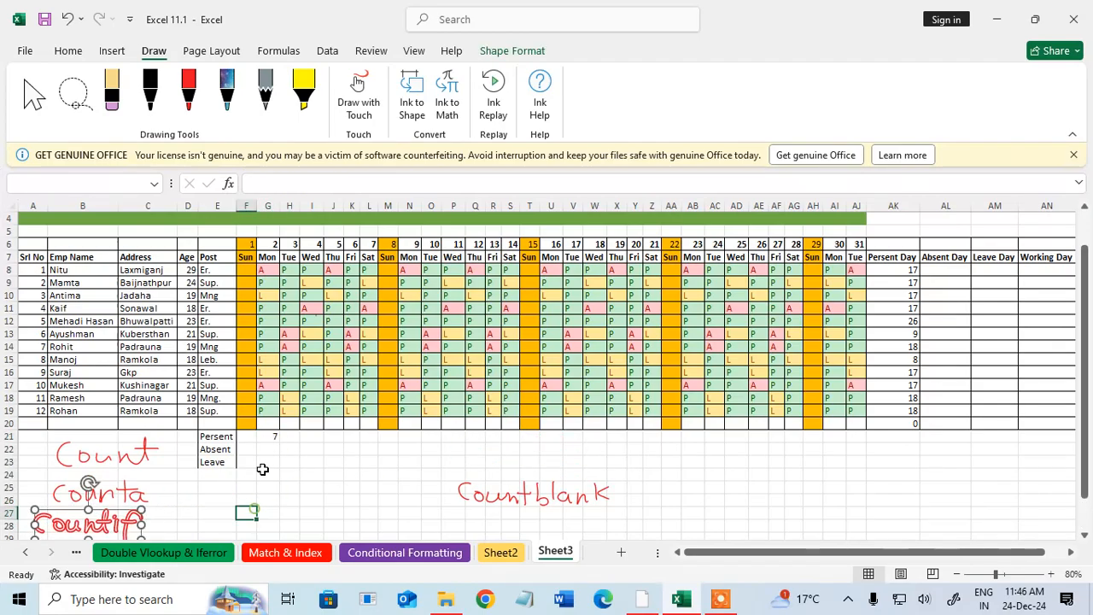
click(254, 508)
Step: Fill the present-count formula from G21 across the Persent row to AJ21
click(270, 437)
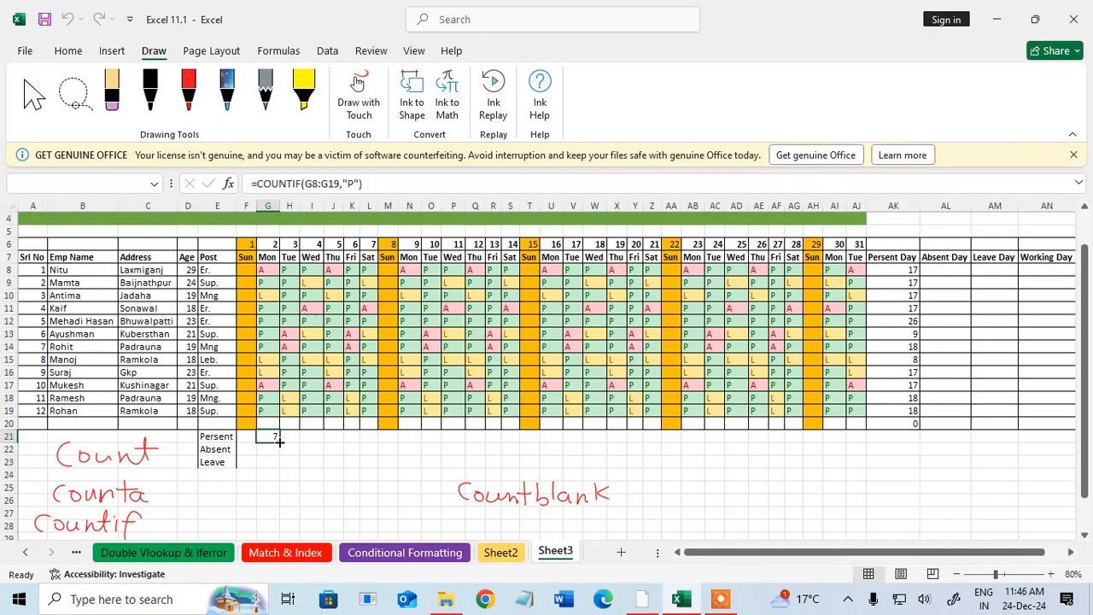
drag(279, 442, 862, 447)
click(702, 488)
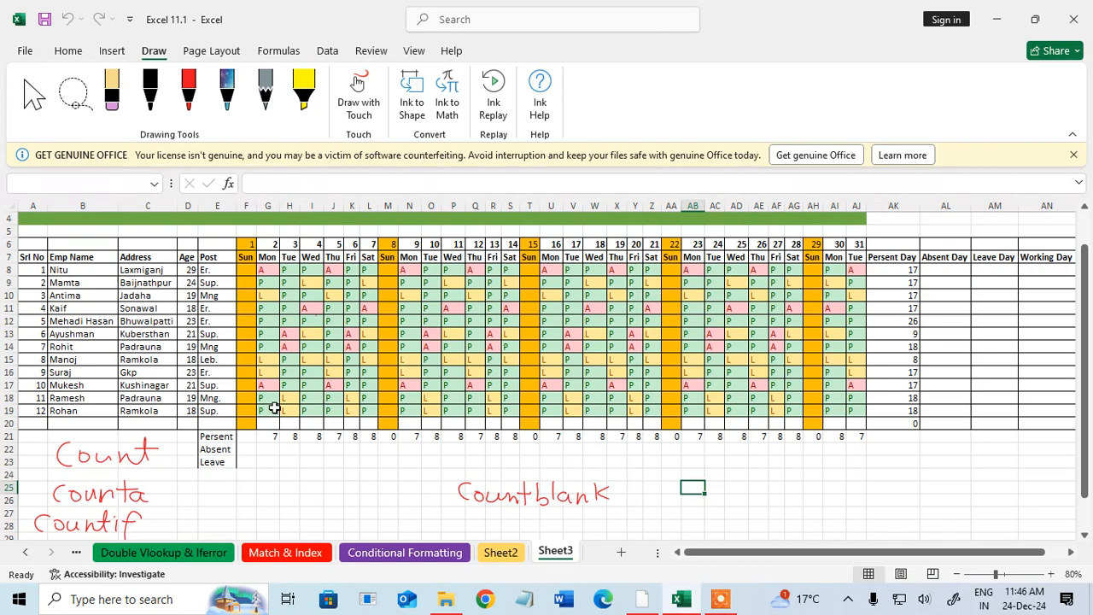
Step: Check the daily present-count formulas in G21 to L21 against the attendance marks above them
click(272, 437)
click(291, 437)
click(310, 437)
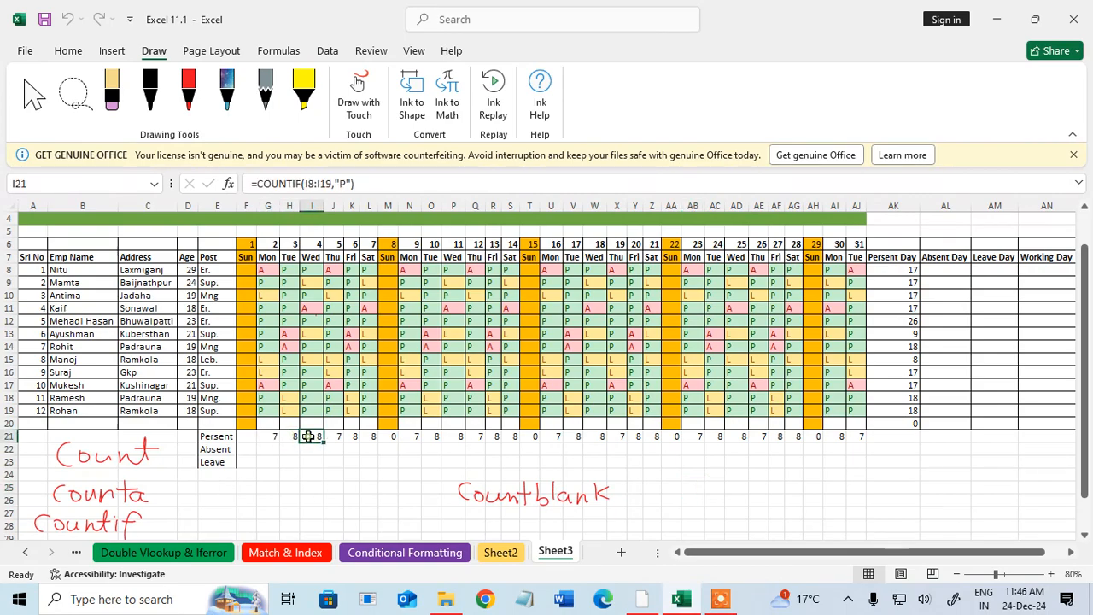
click(333, 436)
click(351, 437)
click(370, 436)
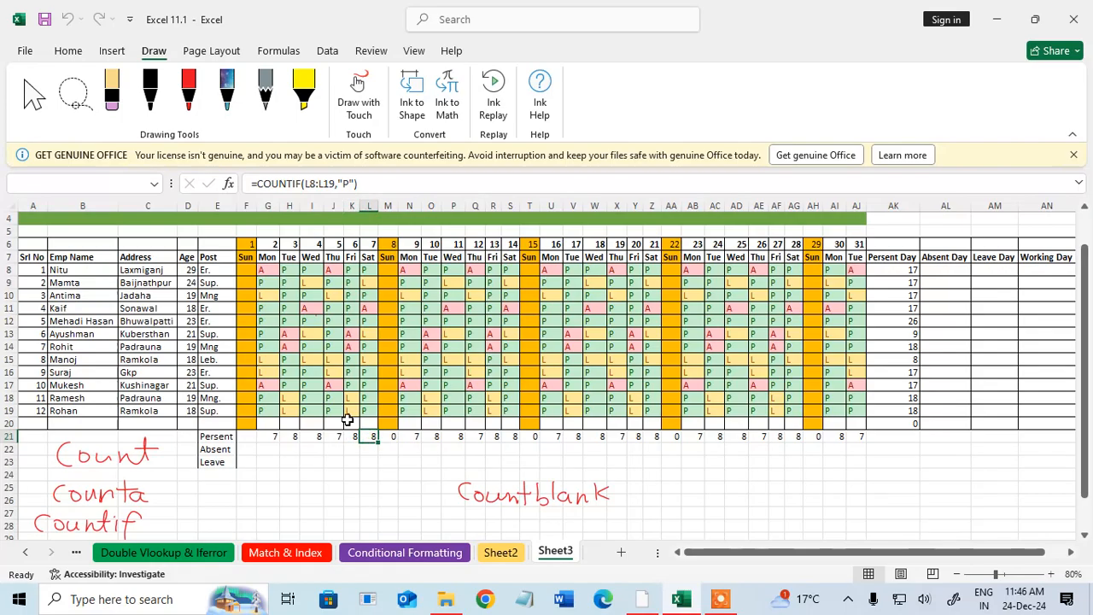
drag(333, 374, 370, 436)
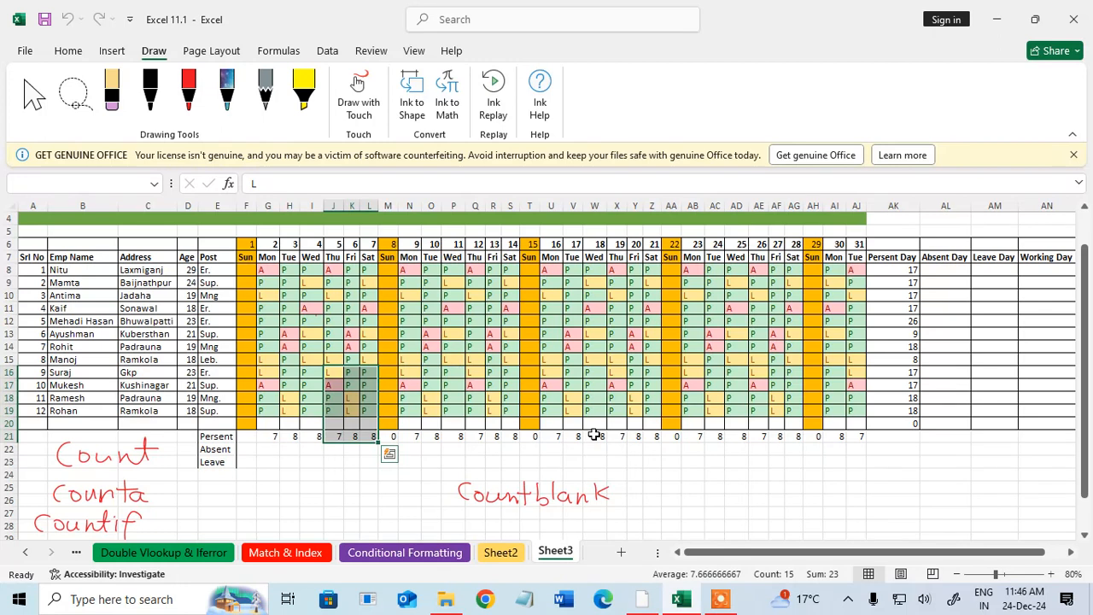
Step: Apply all borders to the daily summary range E21:AJ24
click(273, 451)
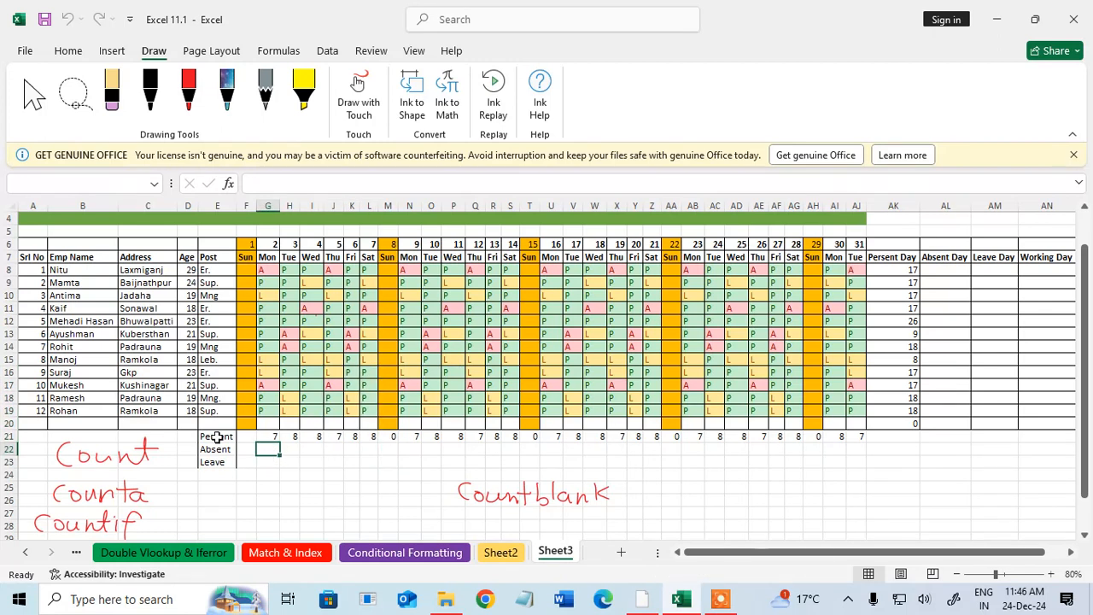
drag(217, 437, 859, 474)
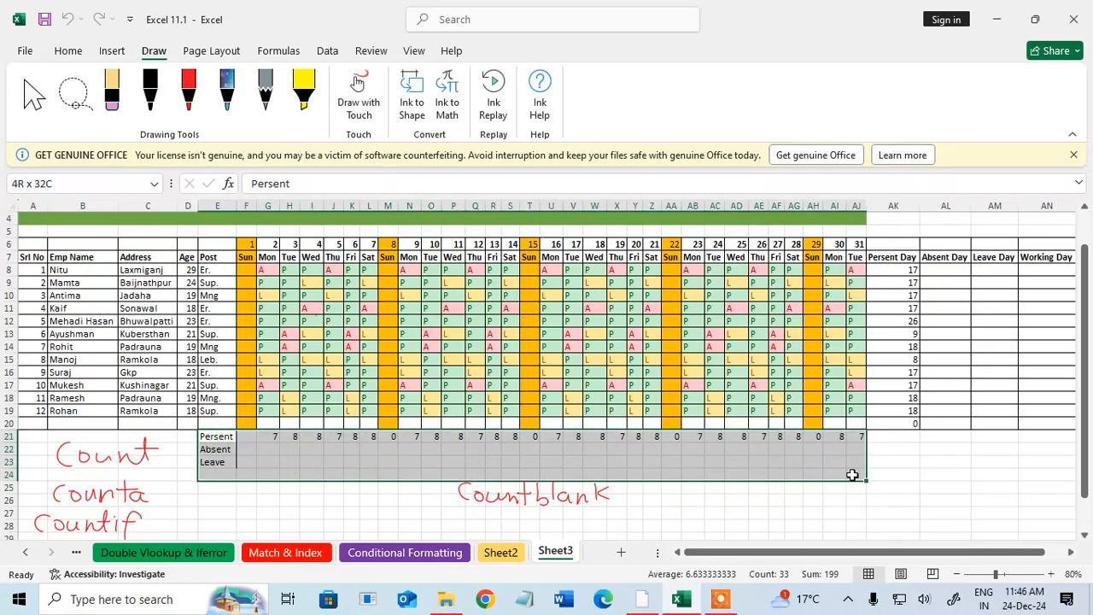
click(68, 52)
click(182, 107)
click(289, 510)
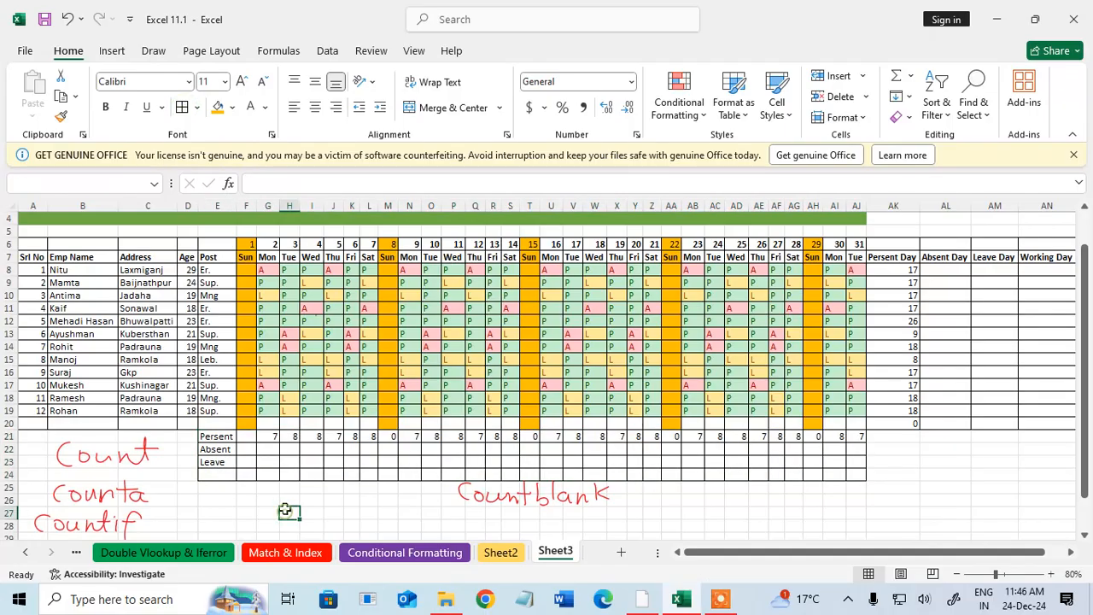
Step: Enter =COUNTIF(G8:G19,"A") in G22 to count the first Monday's absences
click(270, 455)
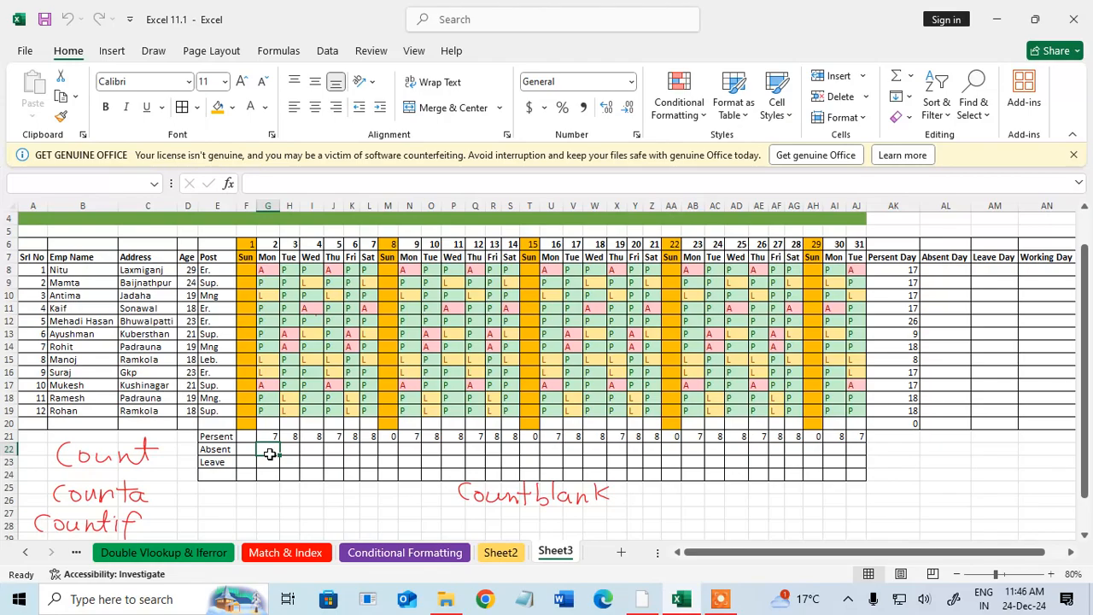
text(=)
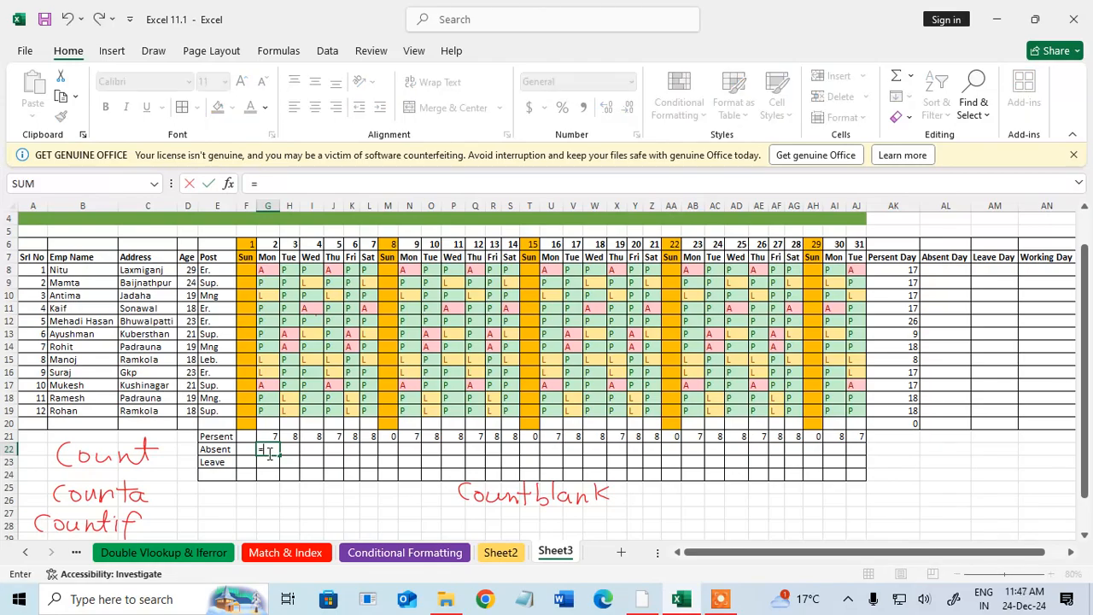
text(d)
key(BackSpace)
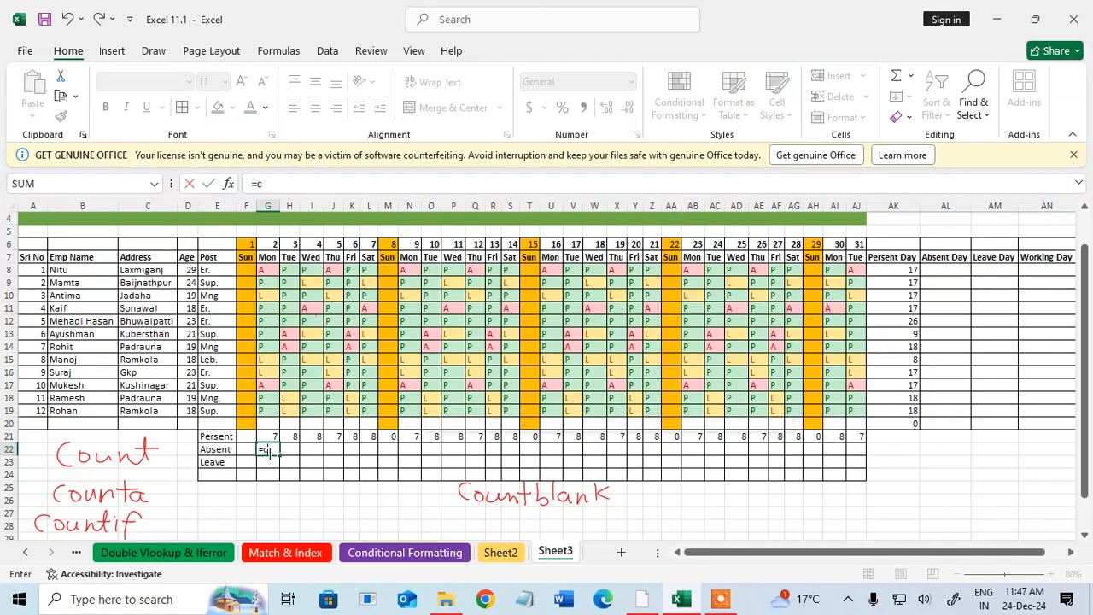
text(counti)
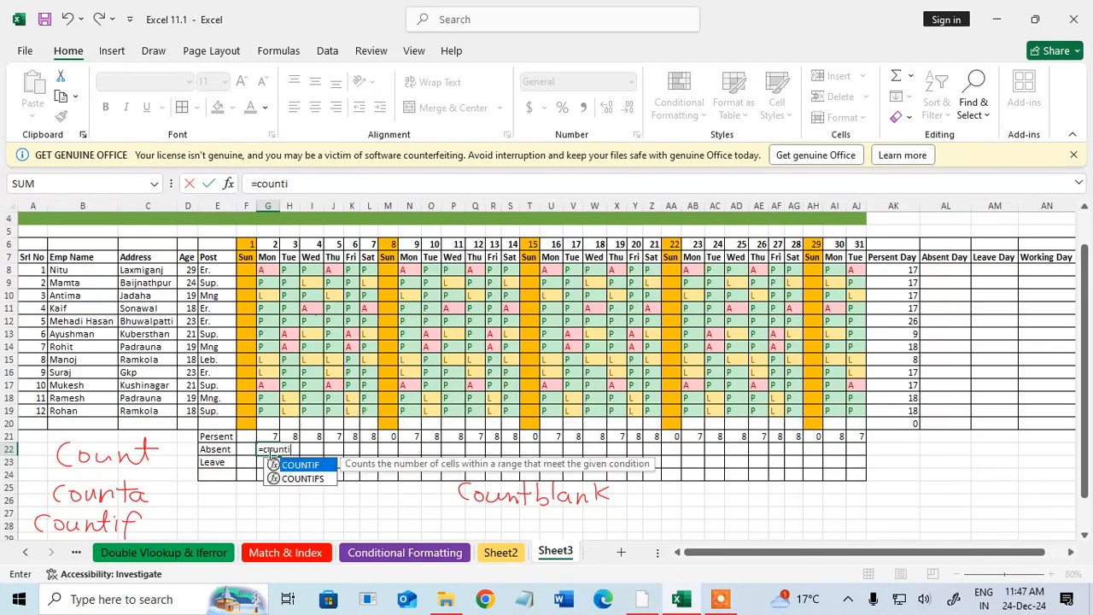
text(f)
key(Tab)
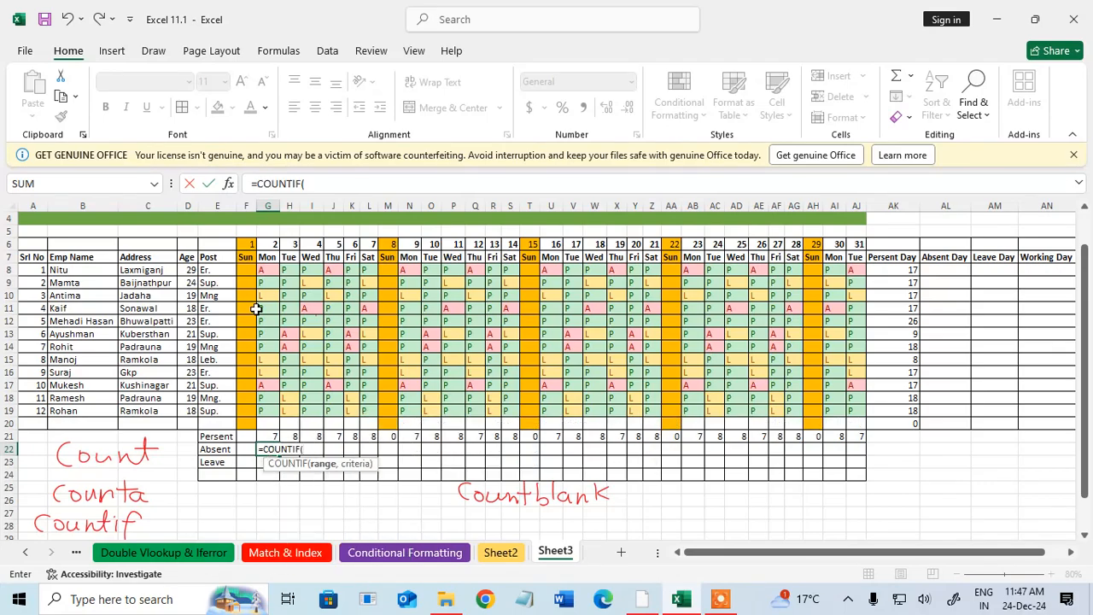
drag(268, 270, 269, 412)
text(,"A)
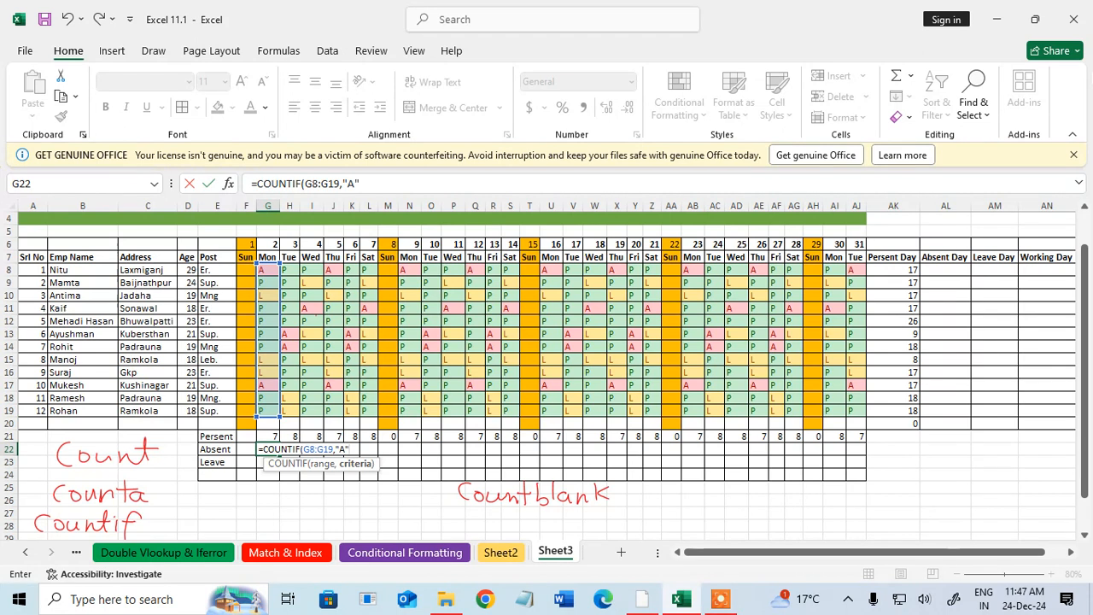
text("))
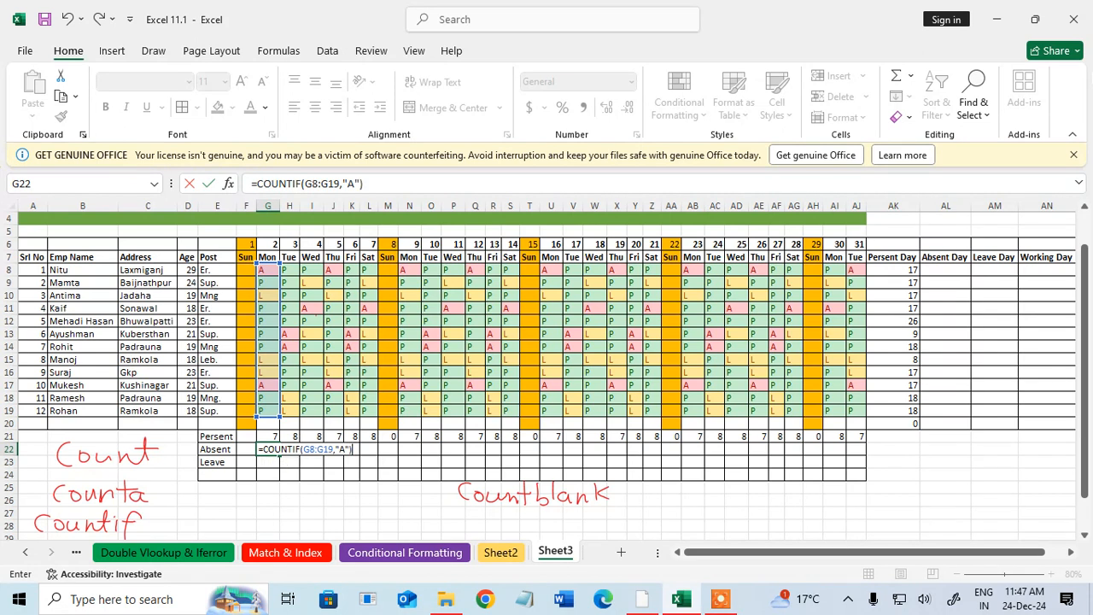
key(Return)
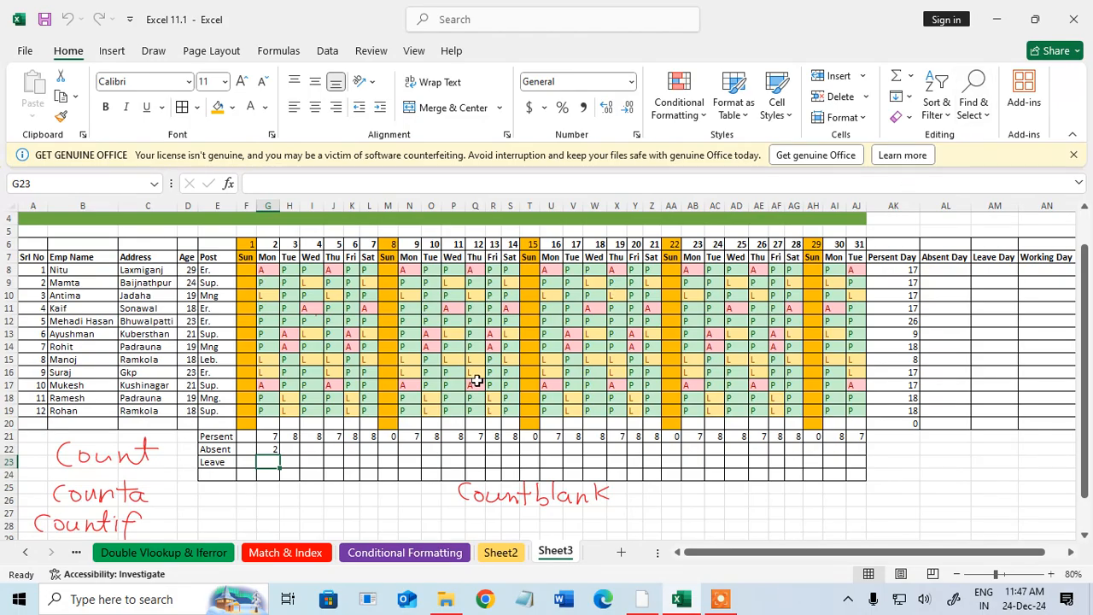
Step: Enter =COUNTIF(G8:G19,"L") in G23 for the leave count, and fill the G22:G23 formulas across to column AJ
text(=coun)
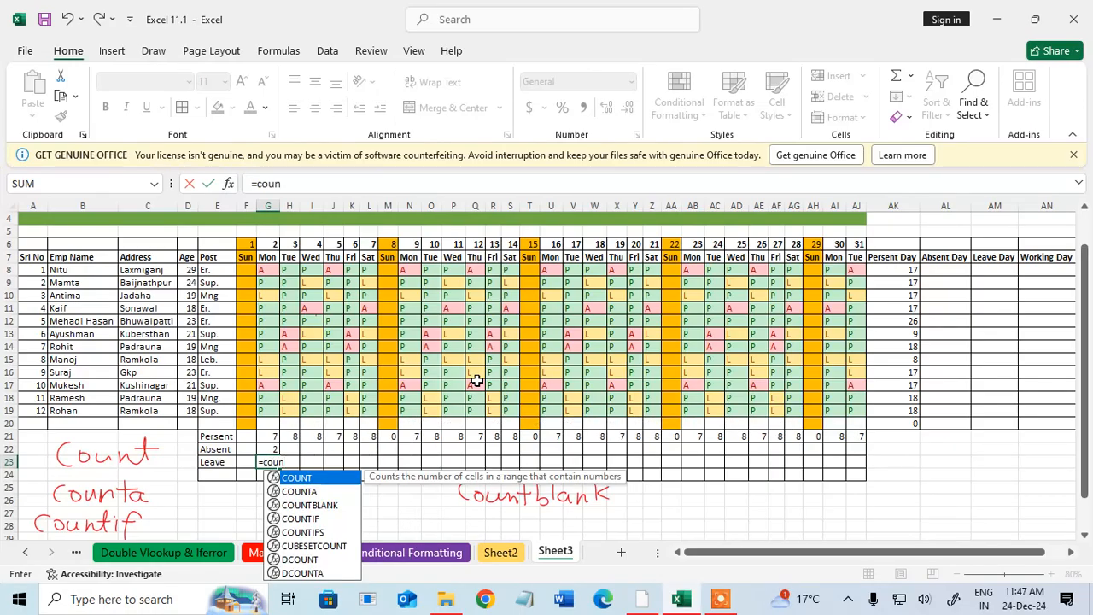
text(tif)
key(Tab)
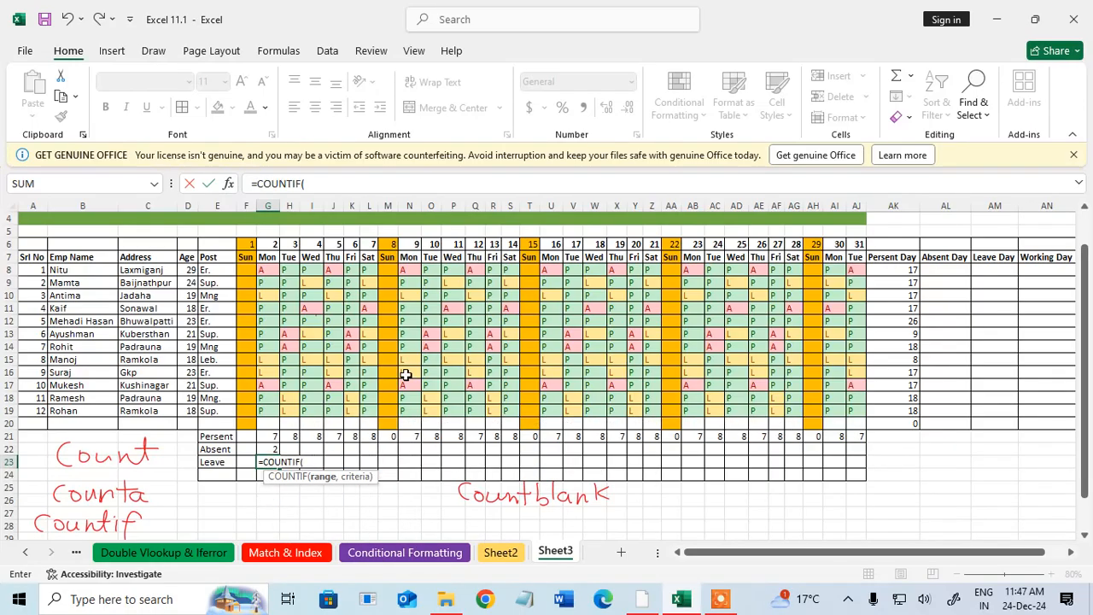
drag(268, 270, 270, 411)
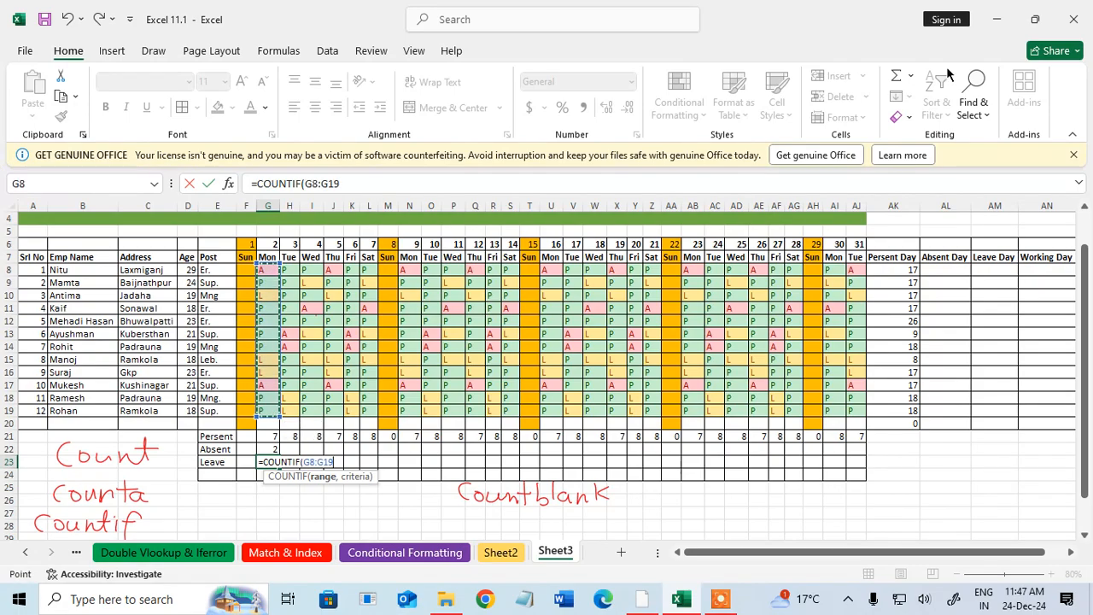
text())
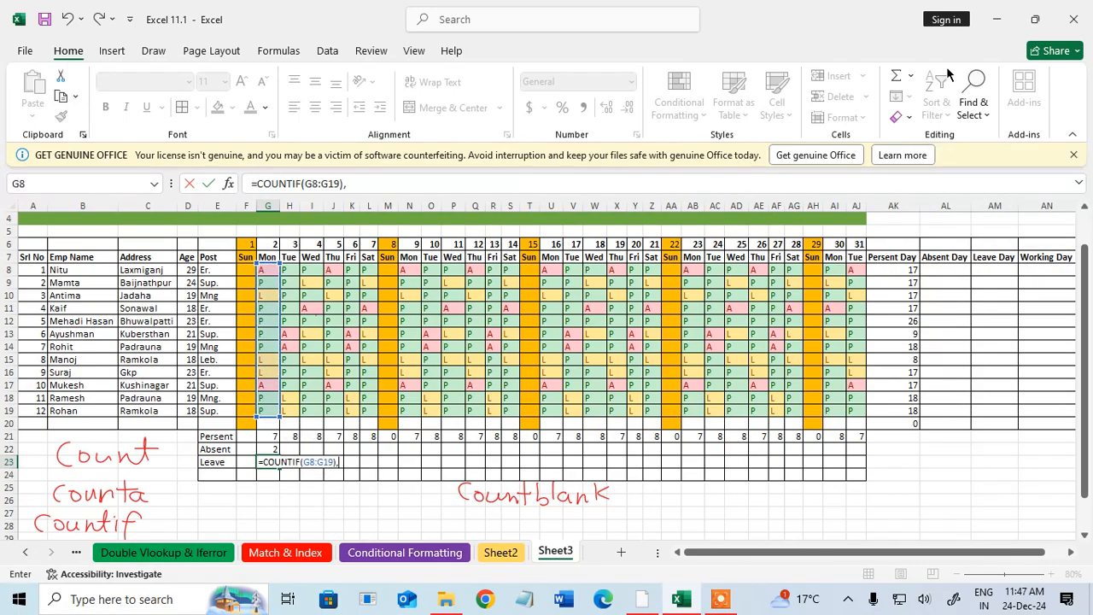
key(BackSpace)
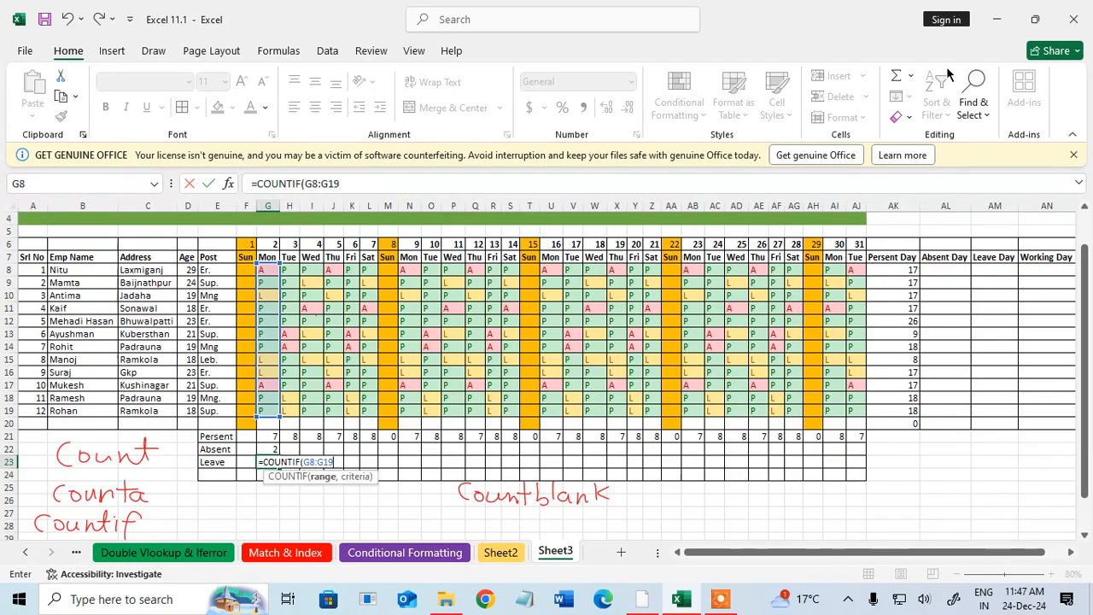
text(,)
text("L"))
key(Return)
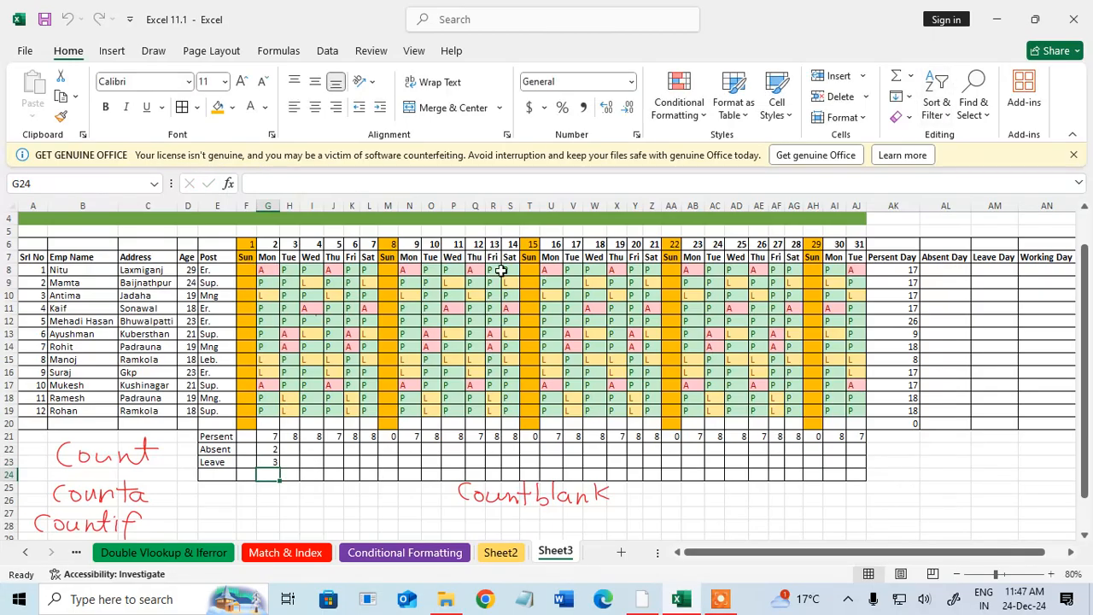
drag(267, 450, 859, 471)
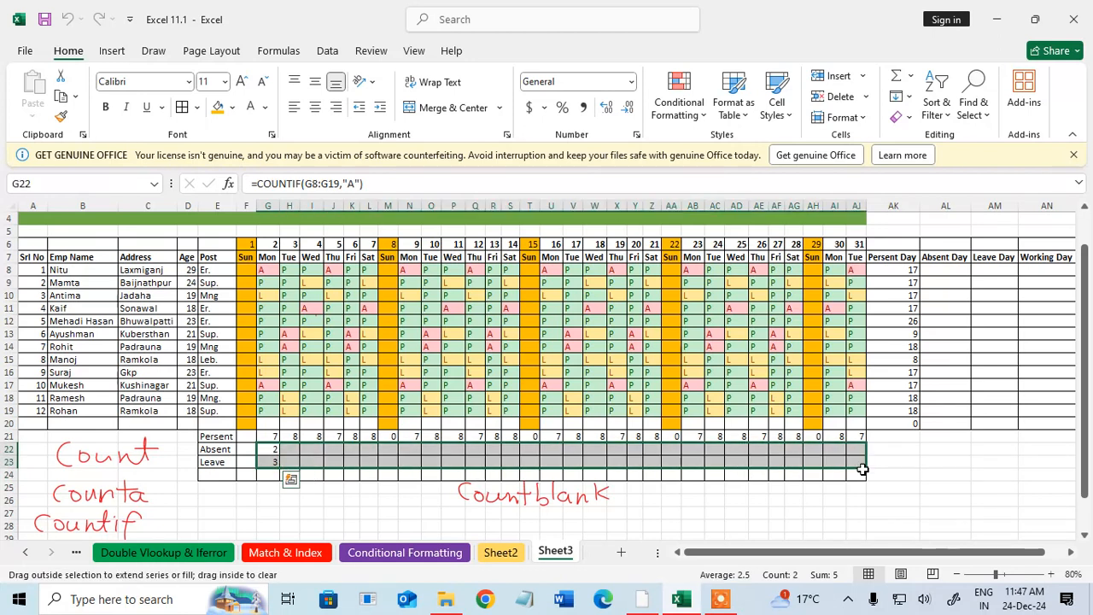
Step: Move the handwritten word Countblank into columns A to C, directly below Countif
click(547, 511)
click(543, 501)
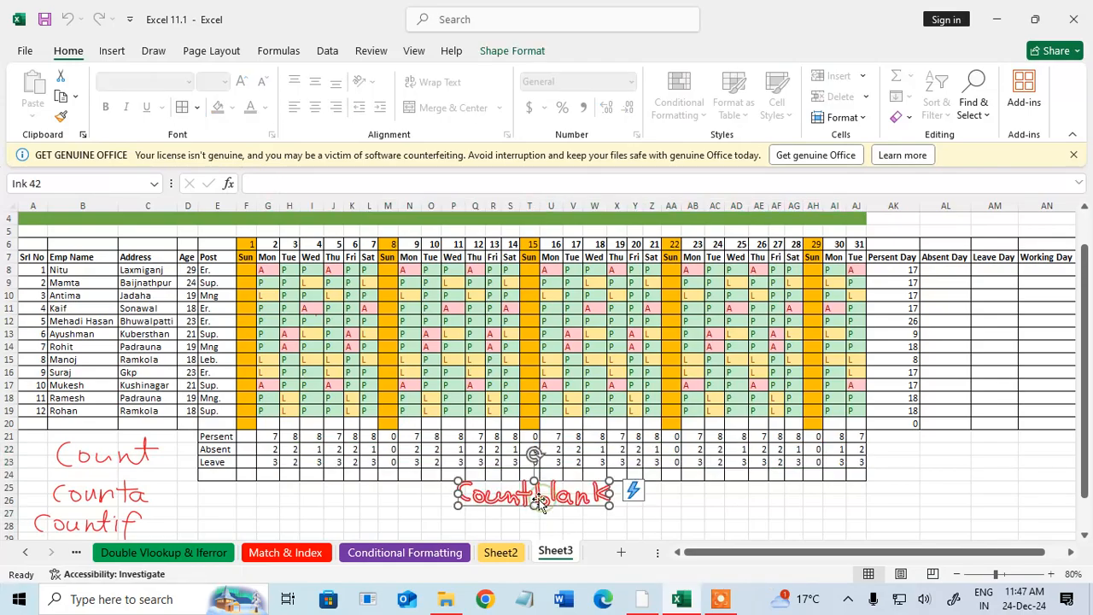
mouse_move(543, 503)
mouse_down()
mouse_move(299, 537)
mouse_move(170, 450)
mouse_move(111, 323)
mouse_move(94, 323)
mouse_up()
scroll(353, 386, up, 4)
scroll(368, 393, up, 1)
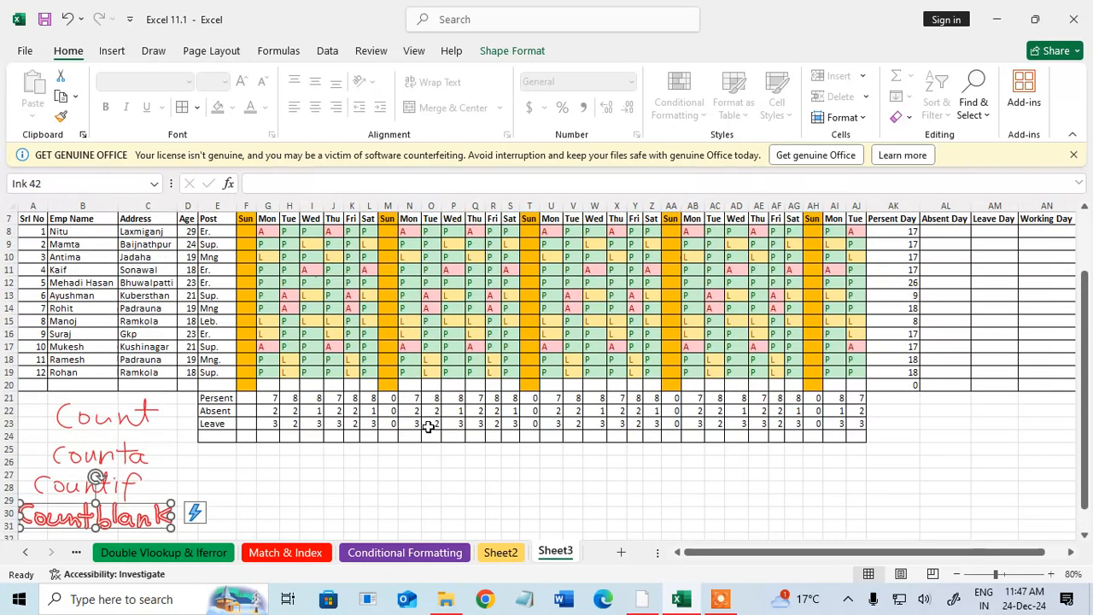
click(937, 493)
Step: Enter =COUNTIF(F8:AJ8,"a") in AL8 to count the first employee's absent days
scroll(937, 493, up, 2)
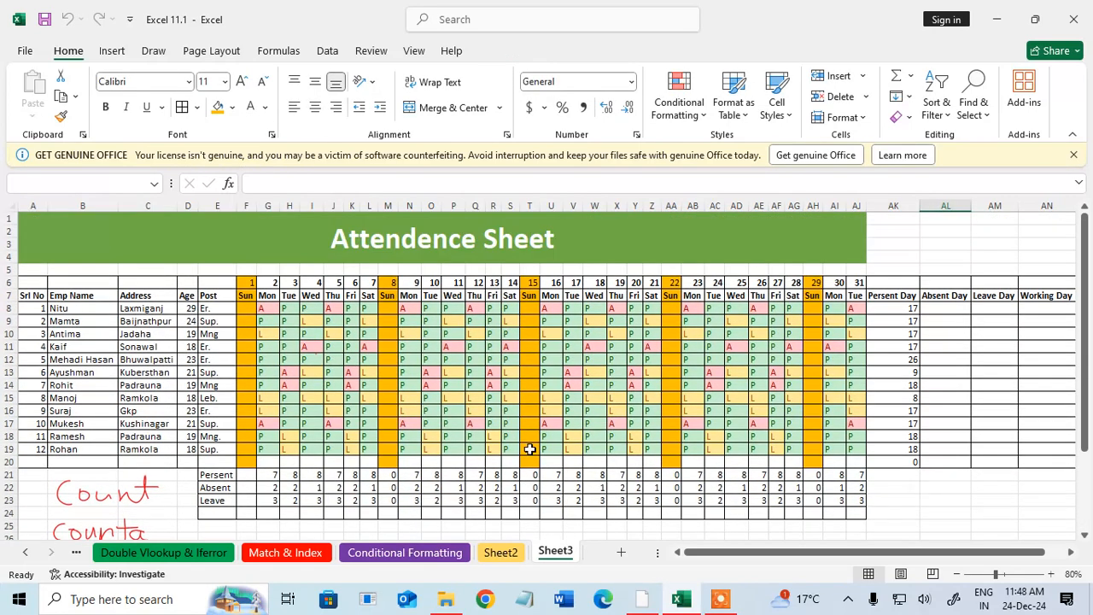
click(943, 308)
text(=coun)
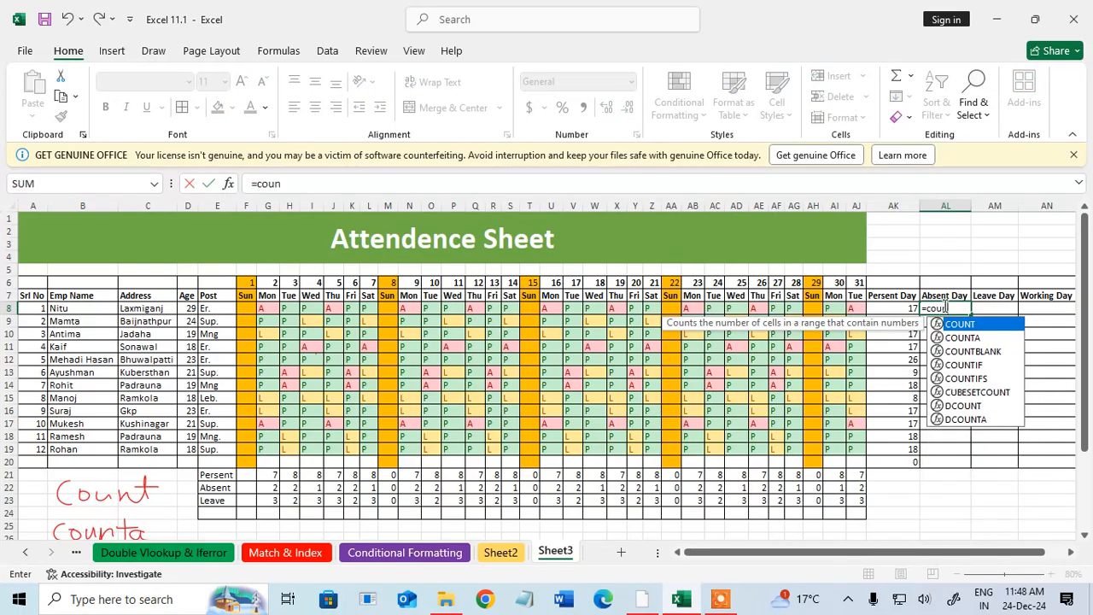
text(tif)
key(Tab)
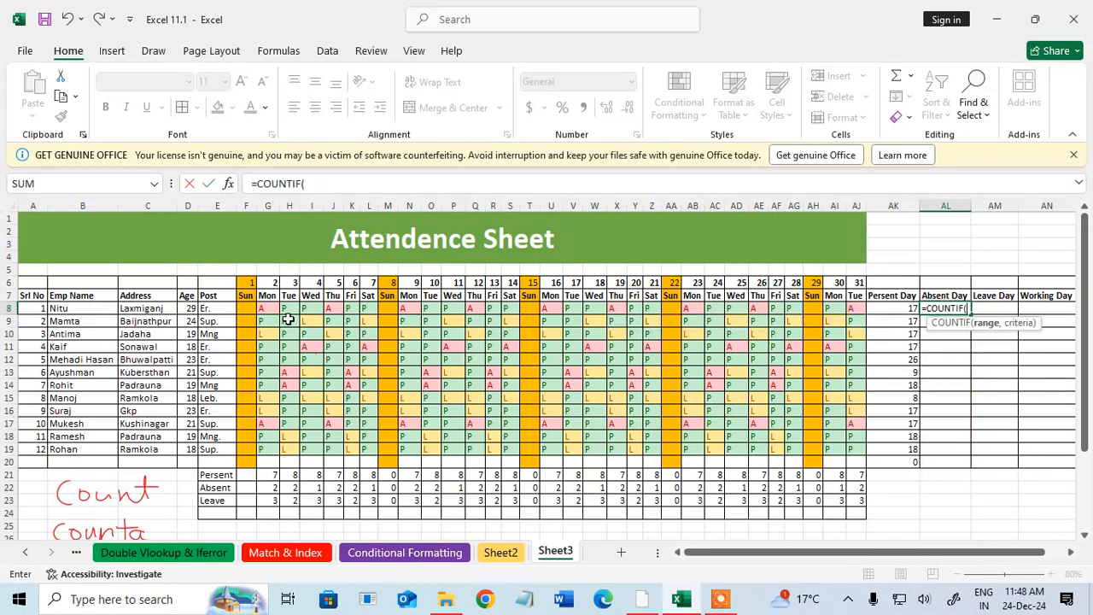
drag(249, 310, 859, 310)
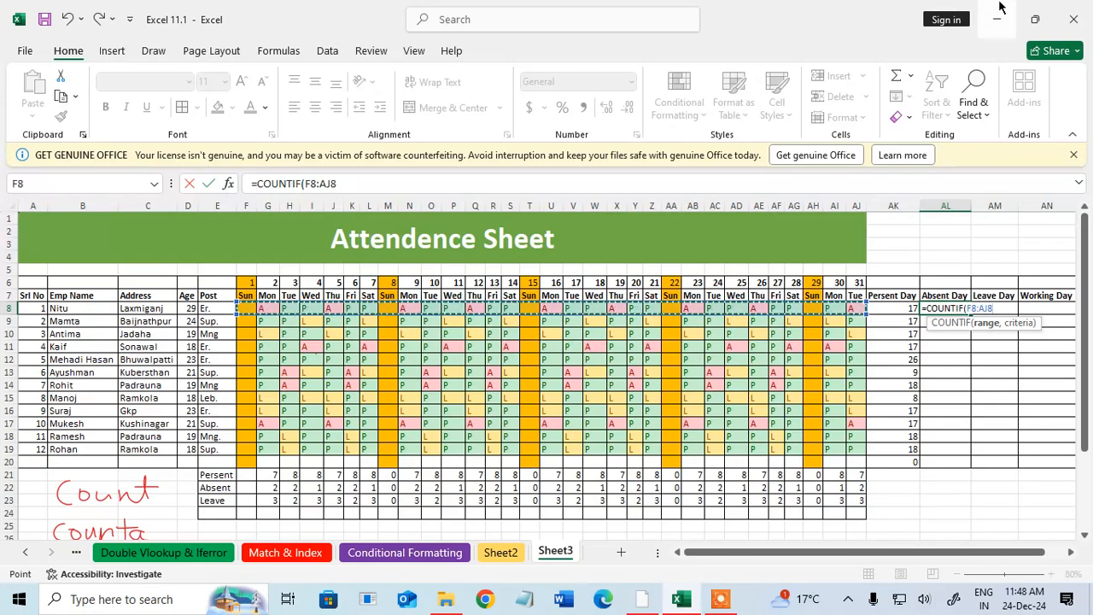
text(,)
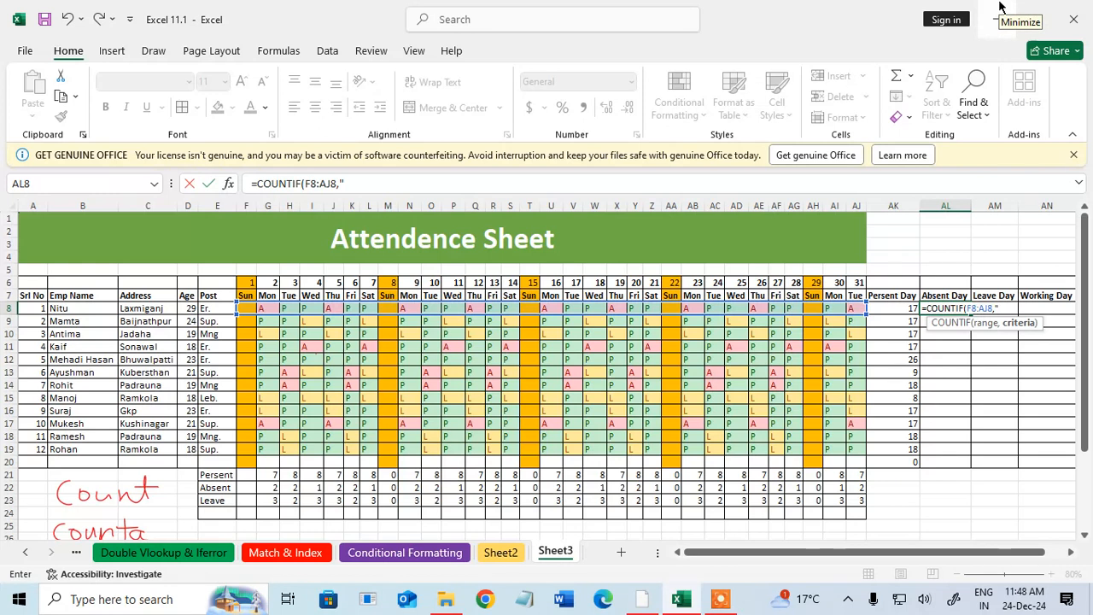
text("a"))
key(Return)
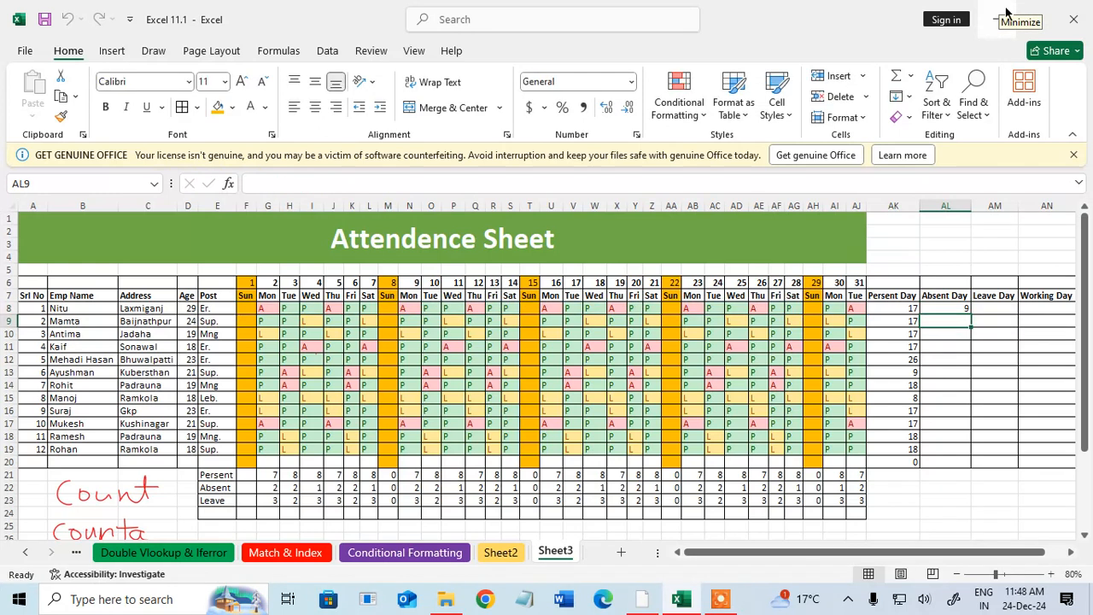
Step: Fill the AL8 formula down the Absent Day column and clear the surplus cells AL21:AL23
click(962, 308)
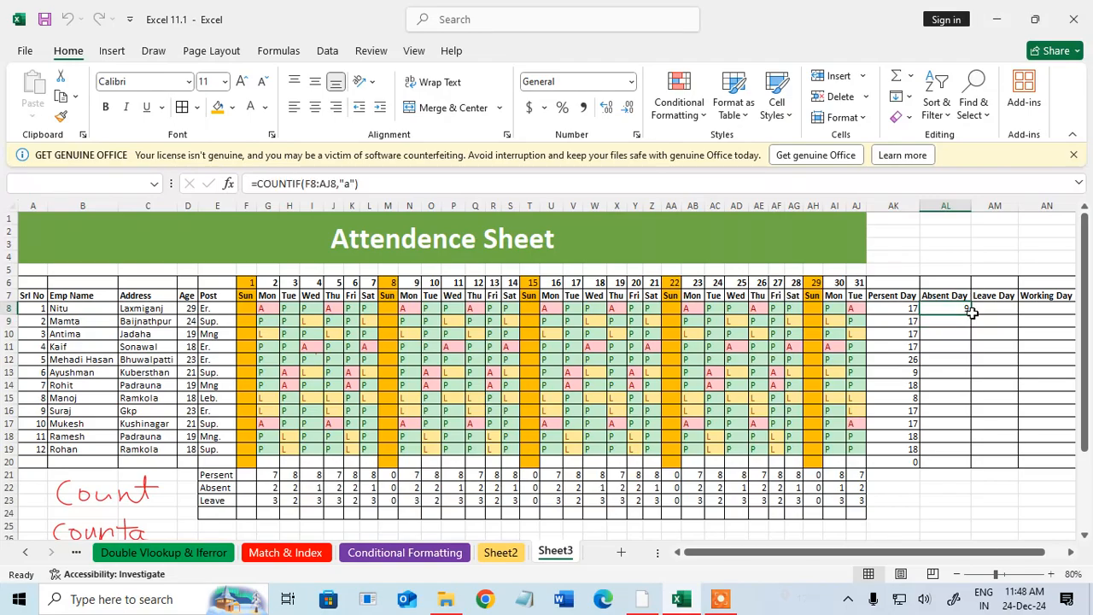
double_click(972, 313)
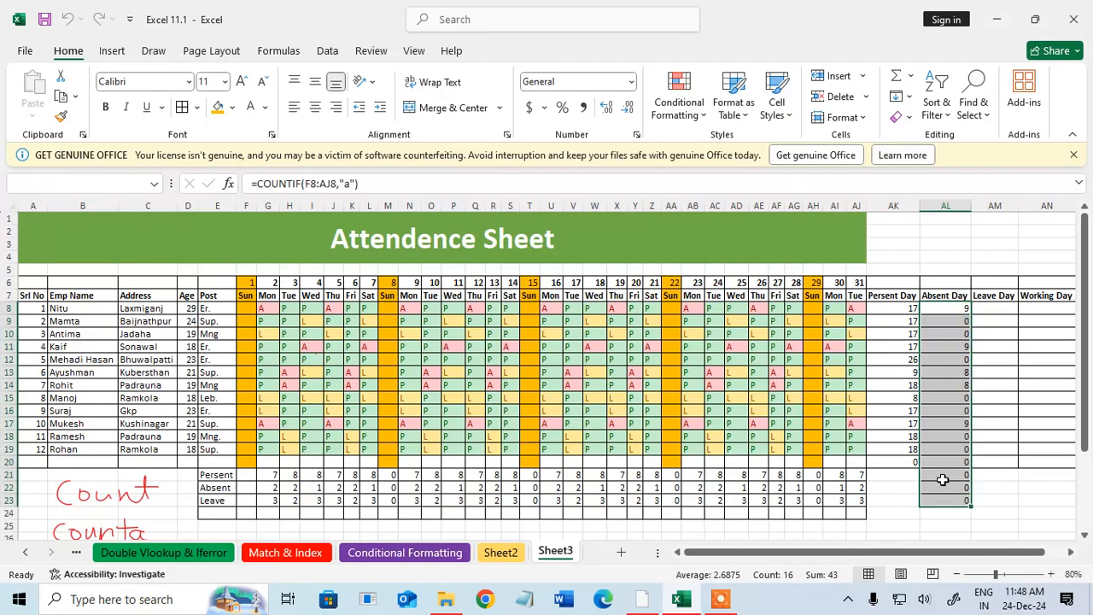
drag(942, 479, 941, 504)
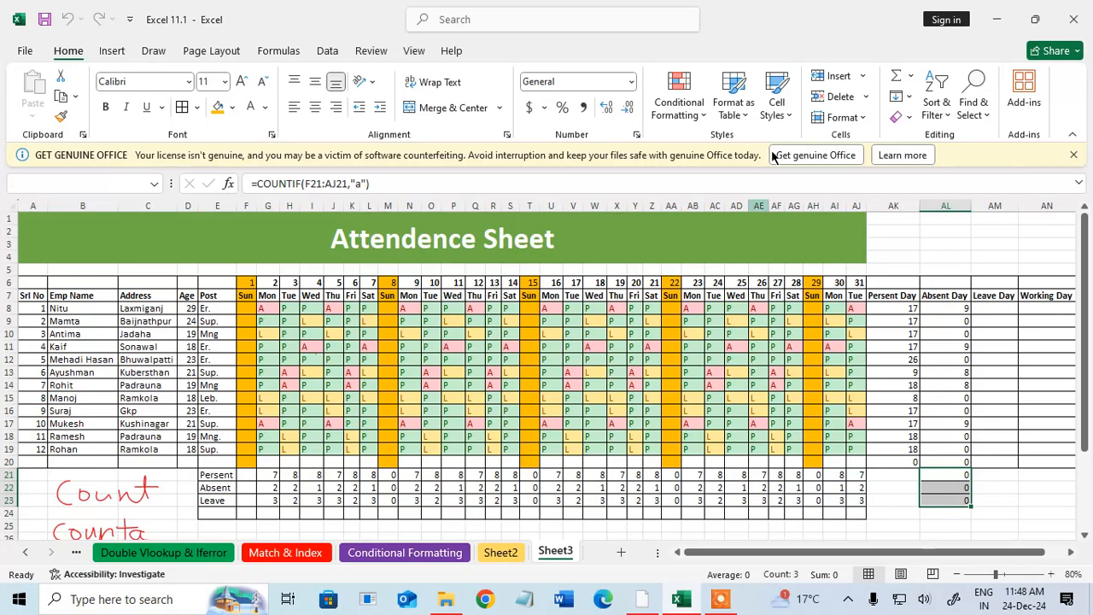
click(898, 117)
click(931, 137)
click(1045, 486)
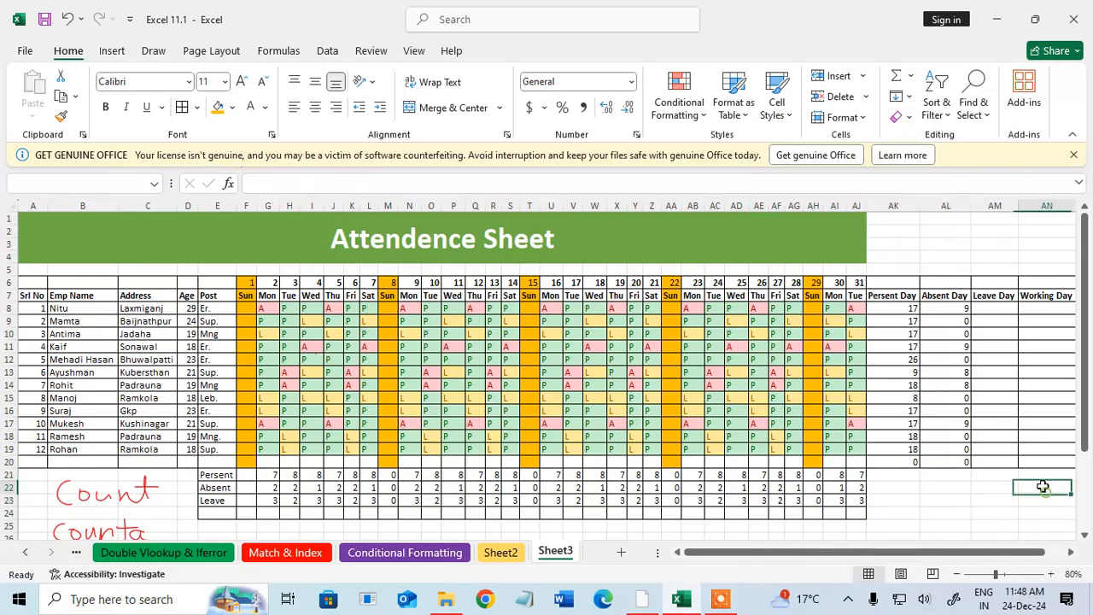
Step: Enter =COUNTIF(F8:AJ8,"l") in AM8 for the first employee's leave days and fill it down the Leave Day column to AM20
click(1013, 305)
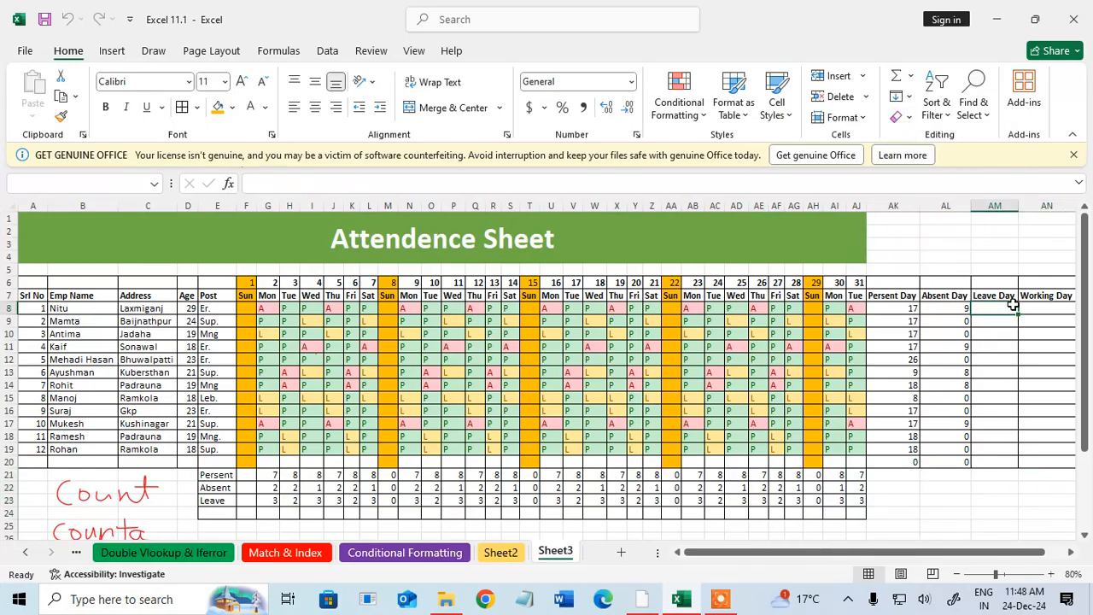
text(=coun)
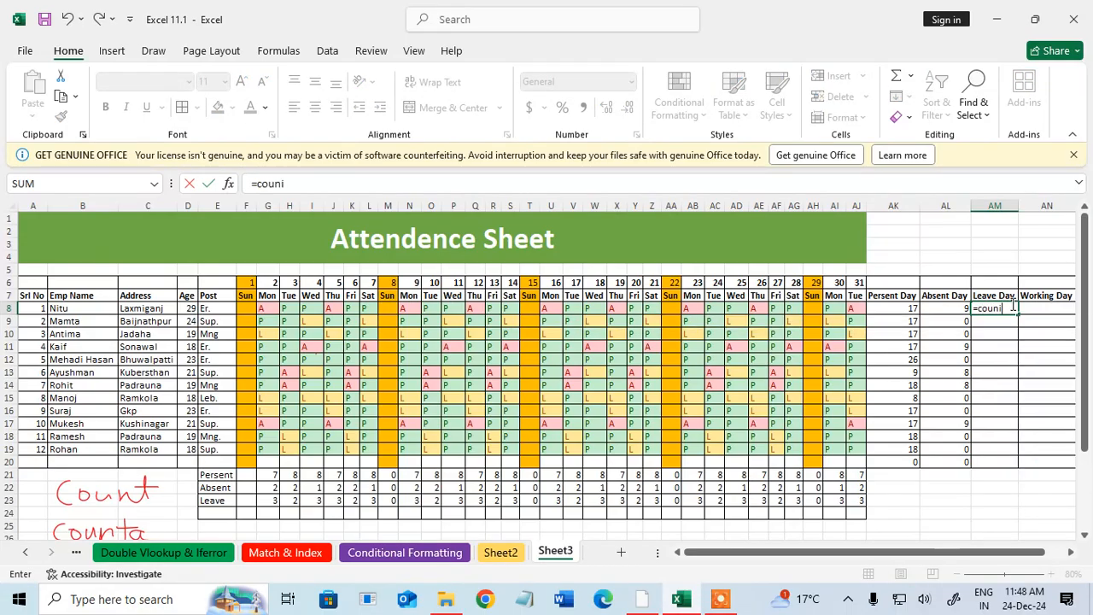
text(ti)
key(Tab)
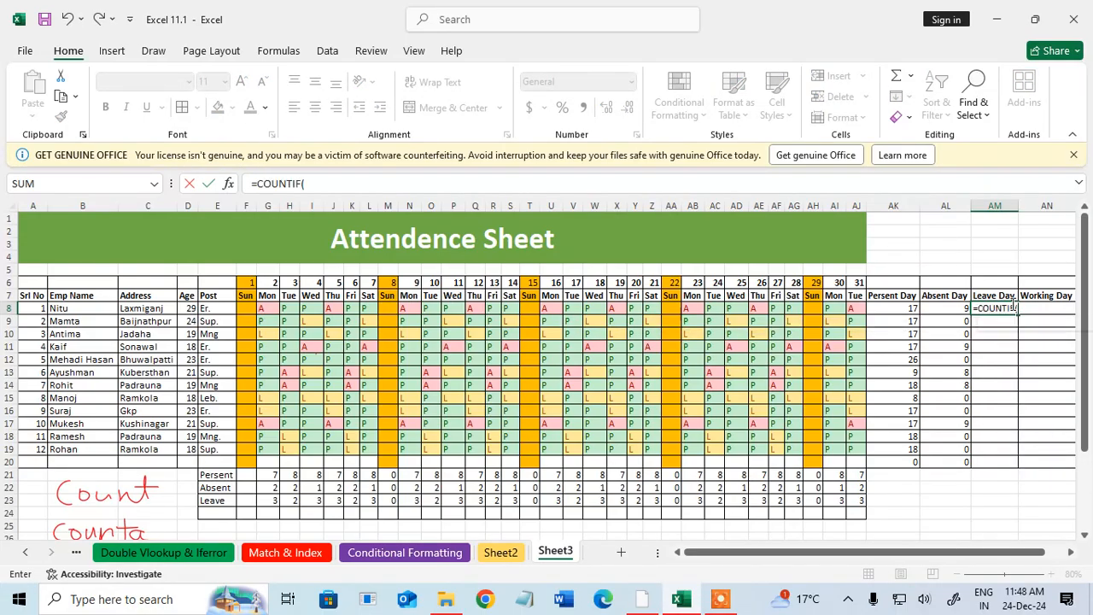
drag(248, 307, 856, 308)
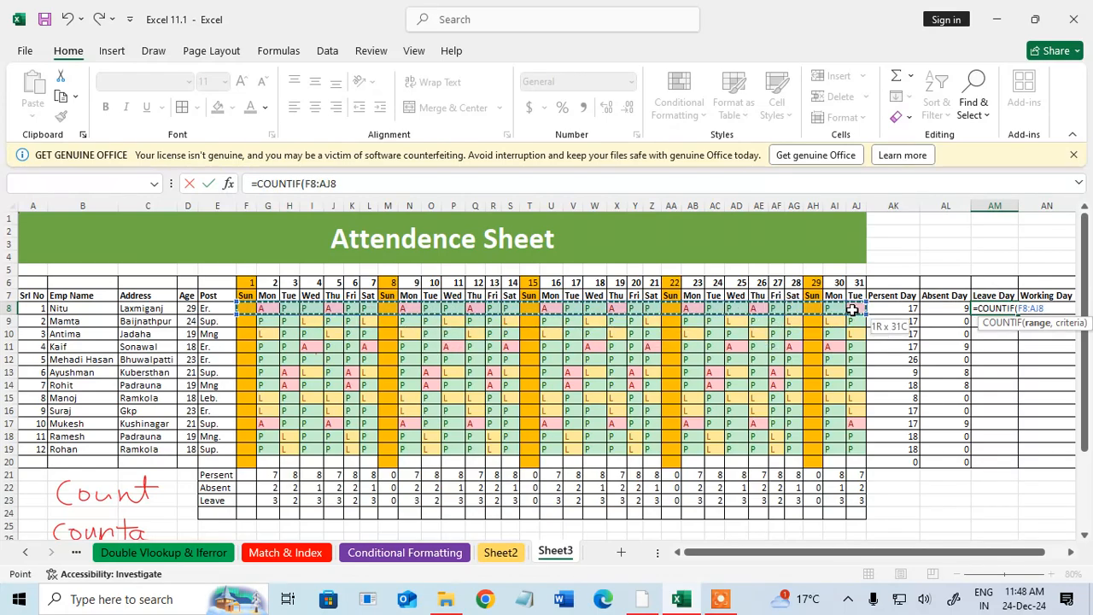
text(,"l)
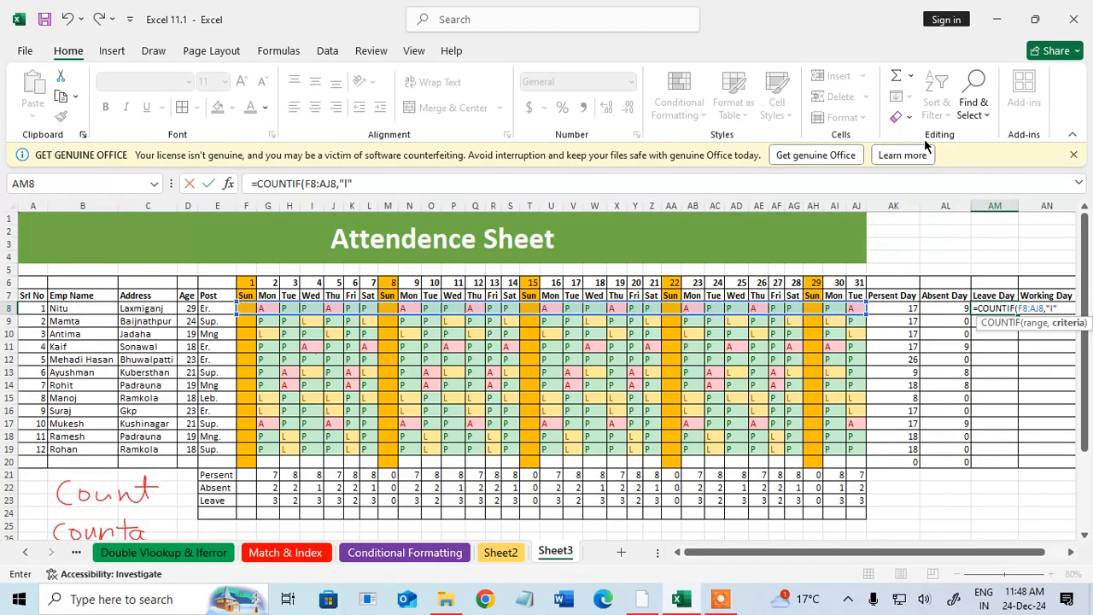
text("))
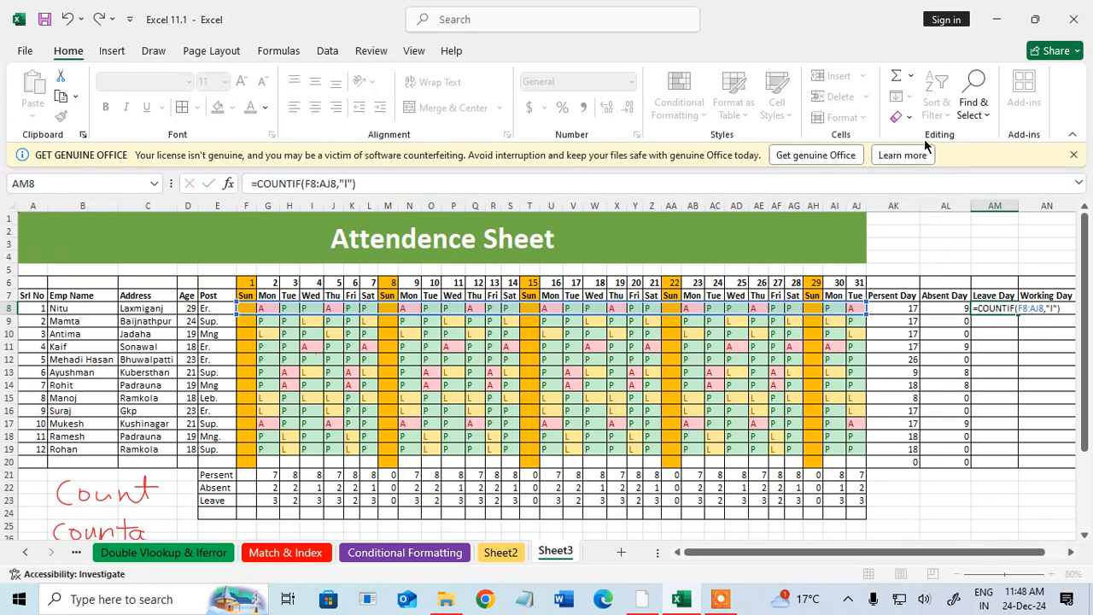
key(Return)
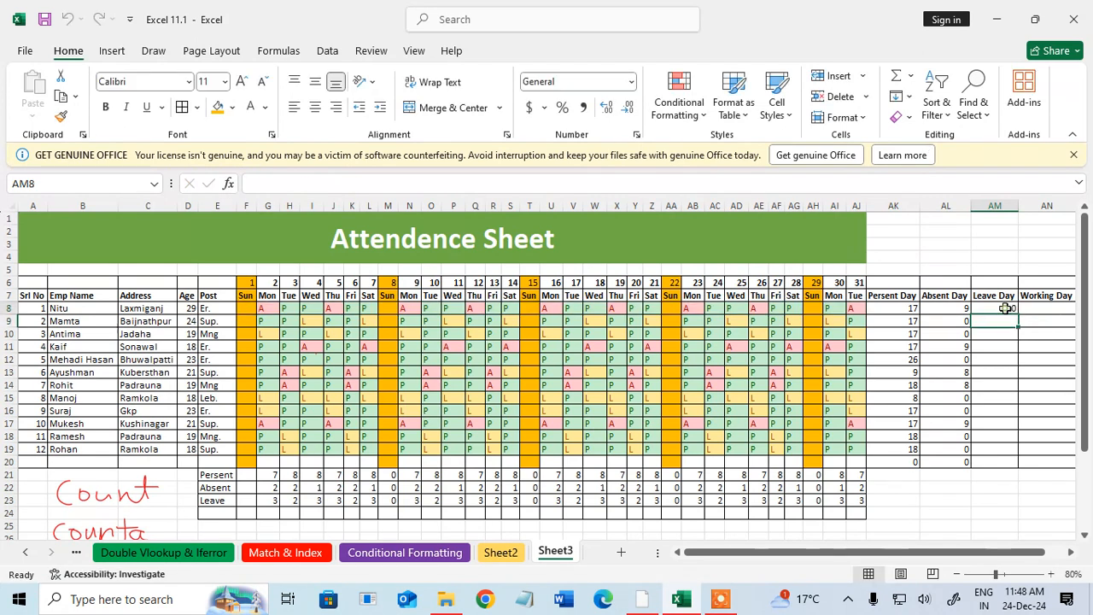
click(999, 308)
drag(1018, 315, 1003, 454)
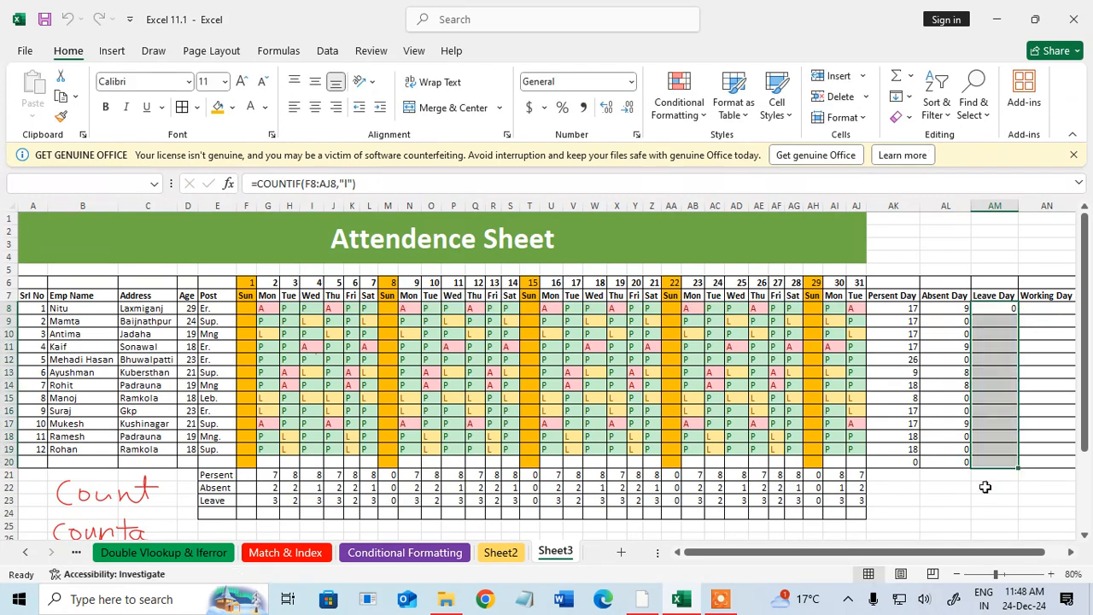
Step: Check the Leave Day count for row 15 against its marks, then examine the Working Day column and the first employee's daily marks
click(969, 506)
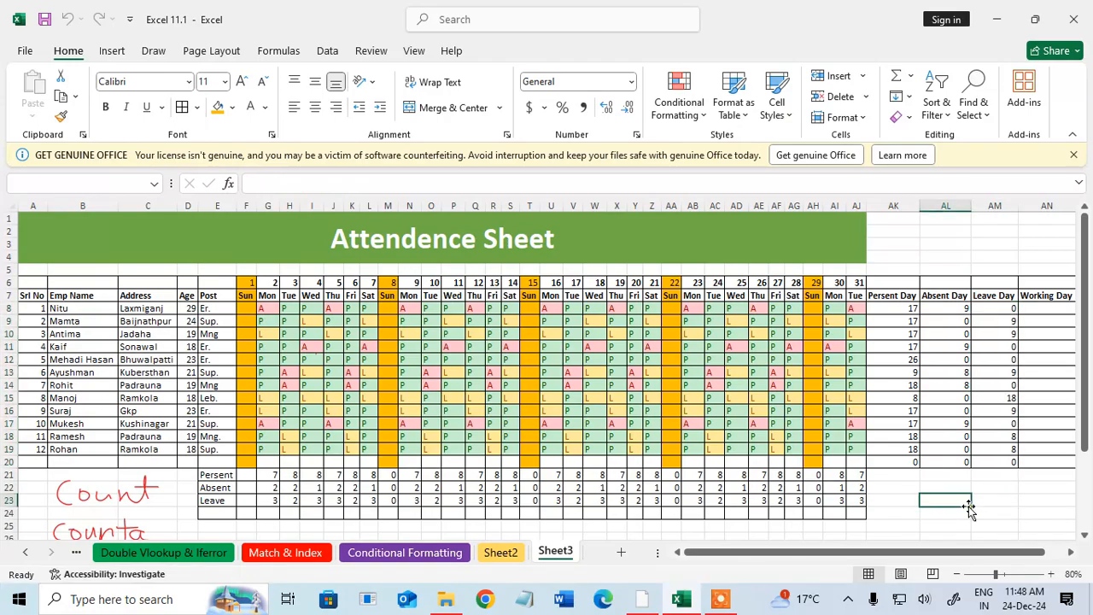
click(1011, 398)
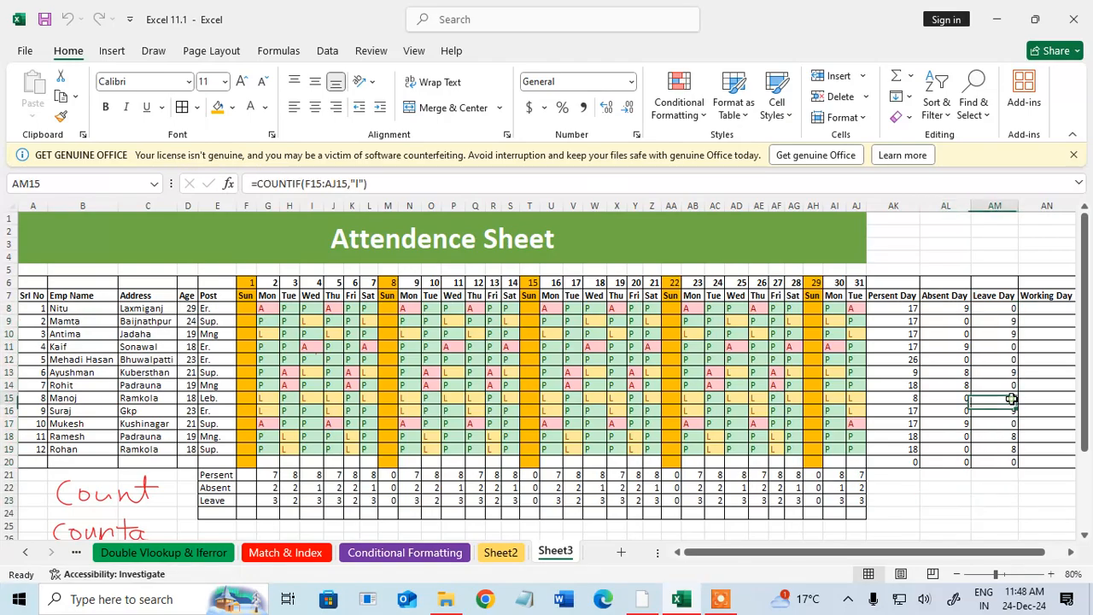
drag(1011, 399, 39, 398)
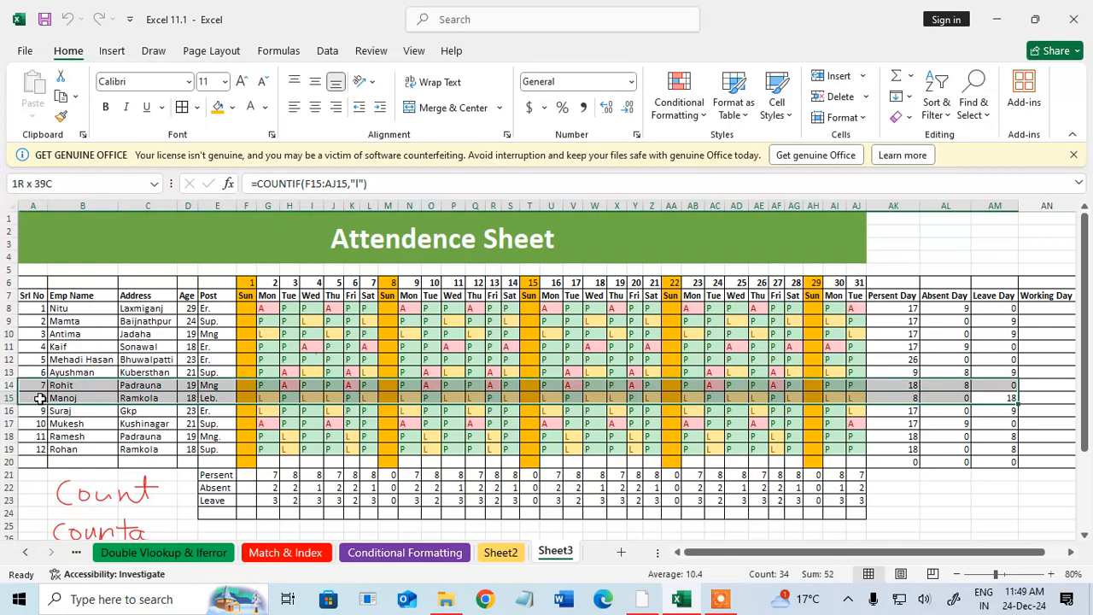
click(40, 398)
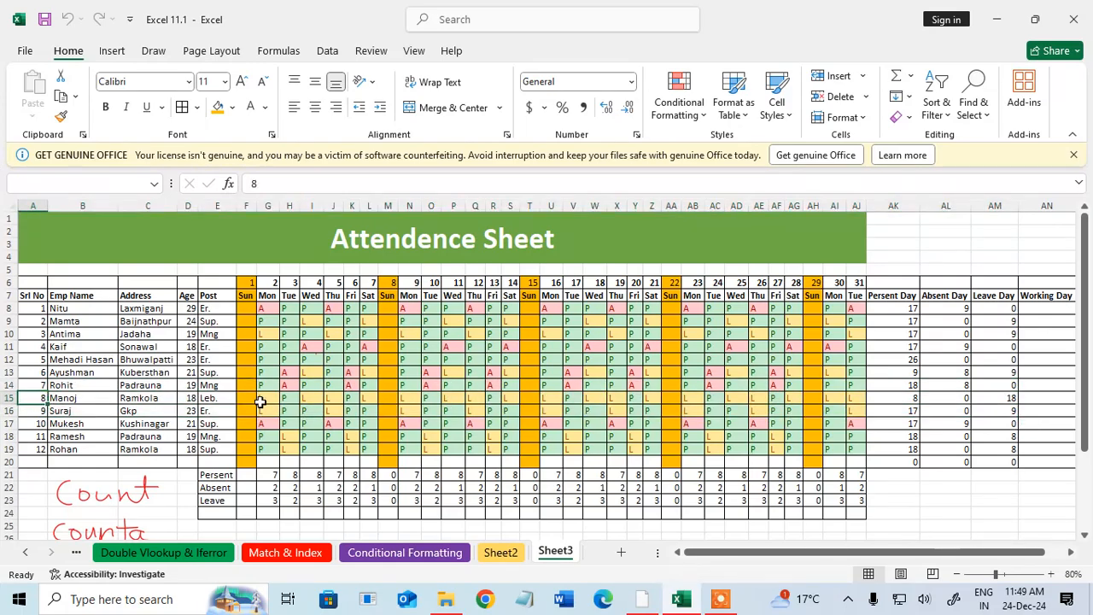
drag(261, 401, 1008, 401)
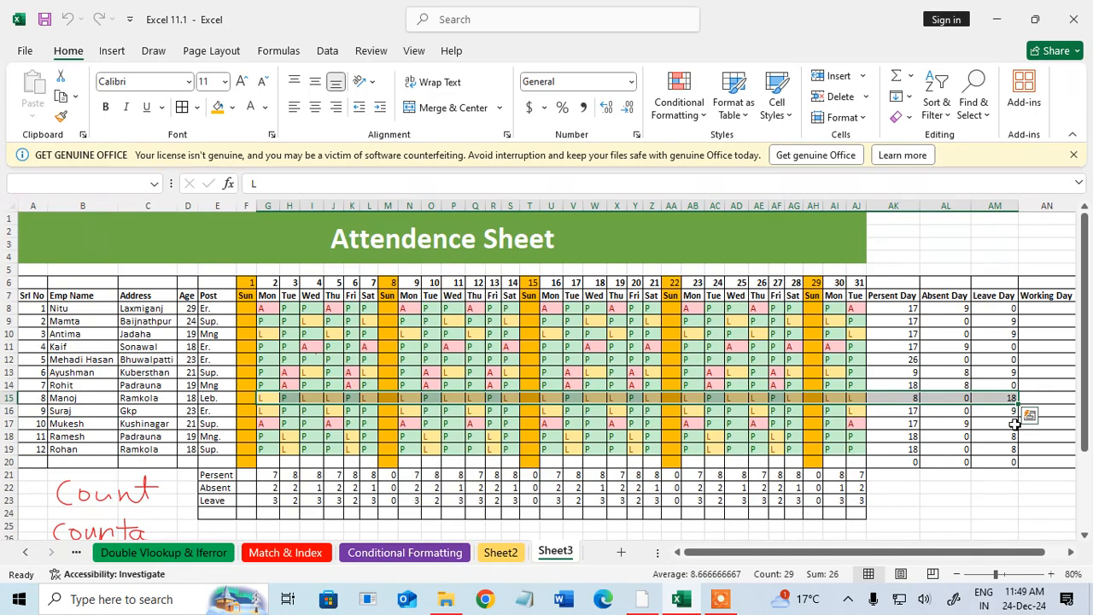
click(1013, 433)
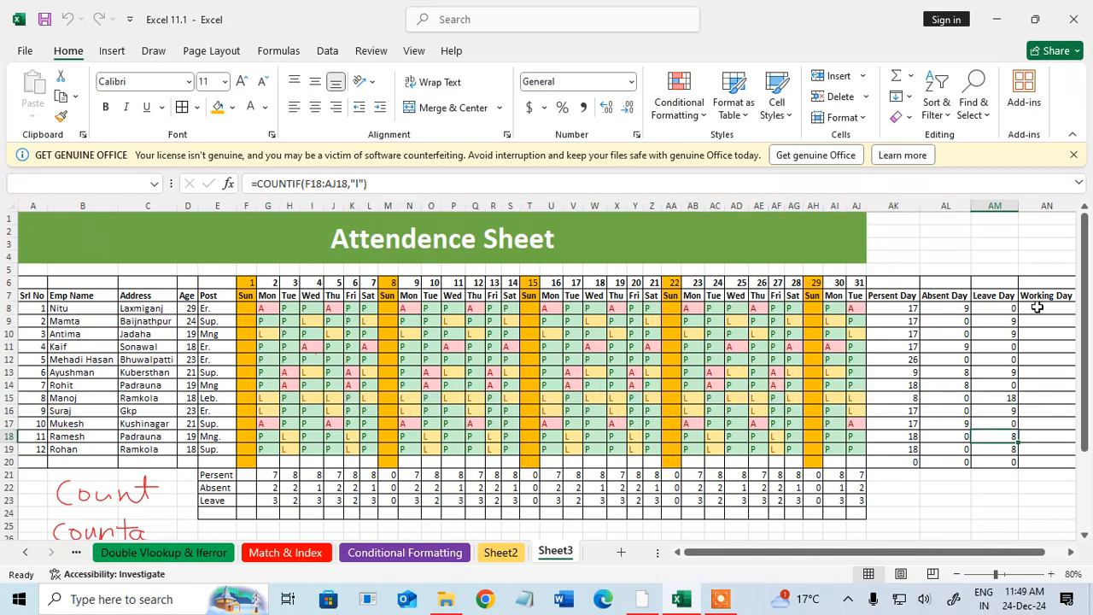
drag(1036, 308, 1039, 462)
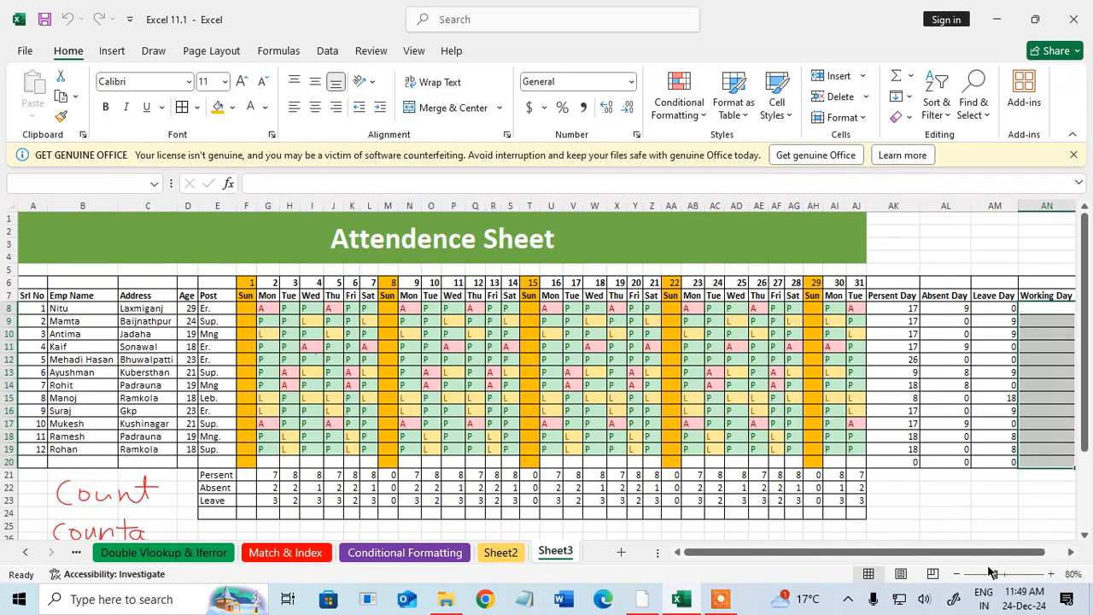
drag(994, 552, 1015, 553)
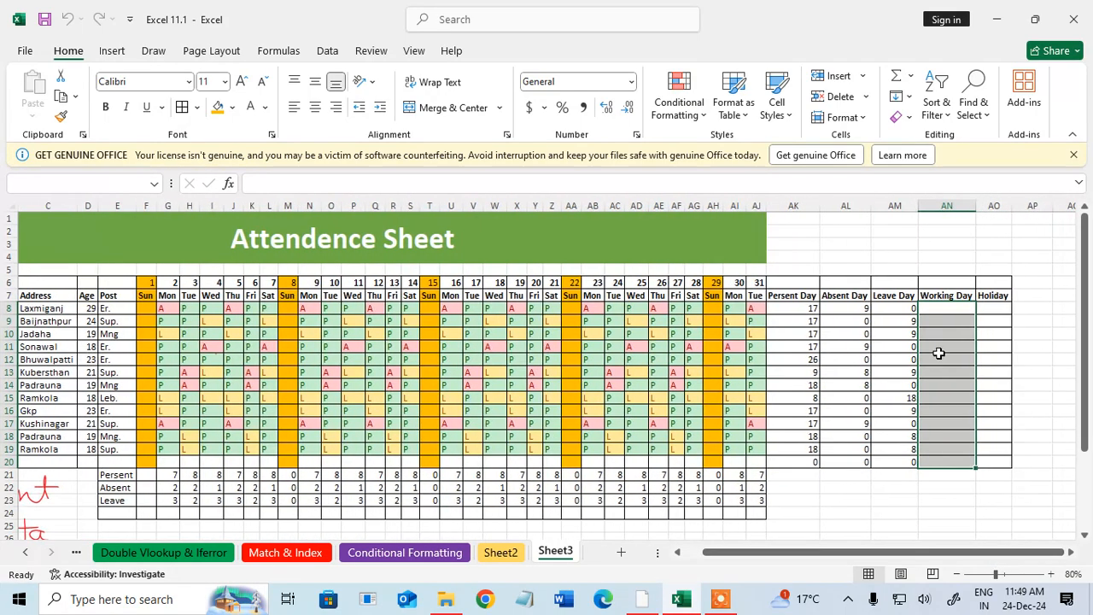
click(938, 350)
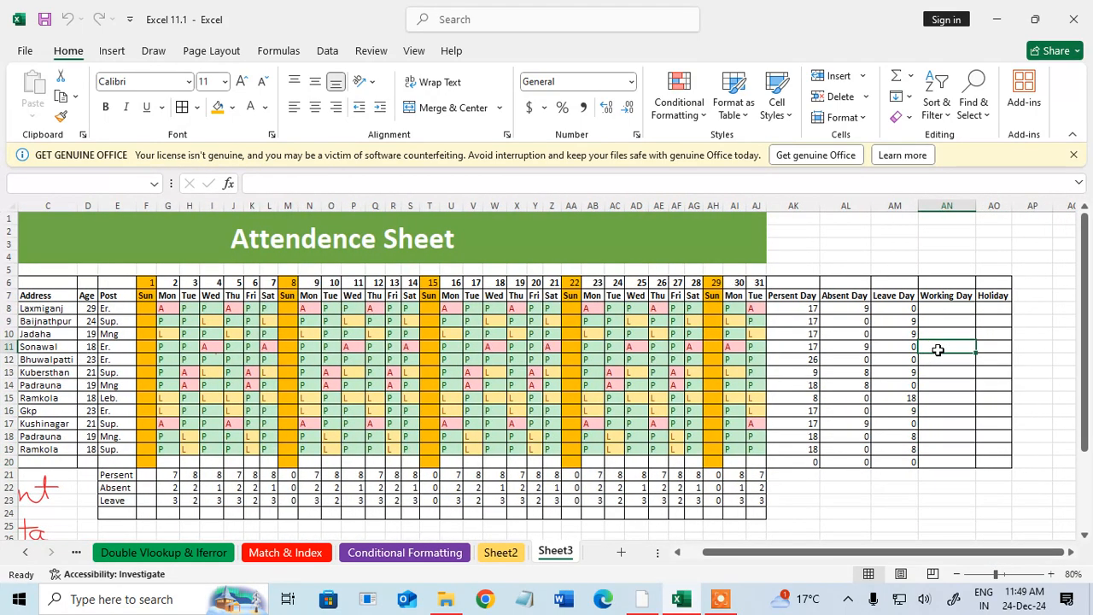
drag(164, 307, 750, 313)
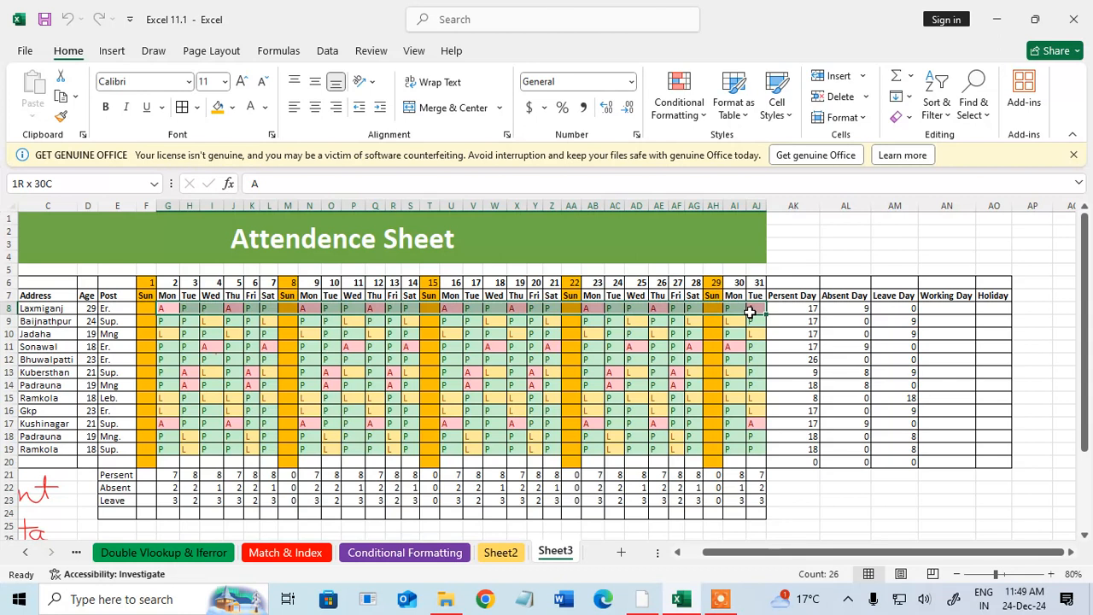
drag(750, 313, 750, 312)
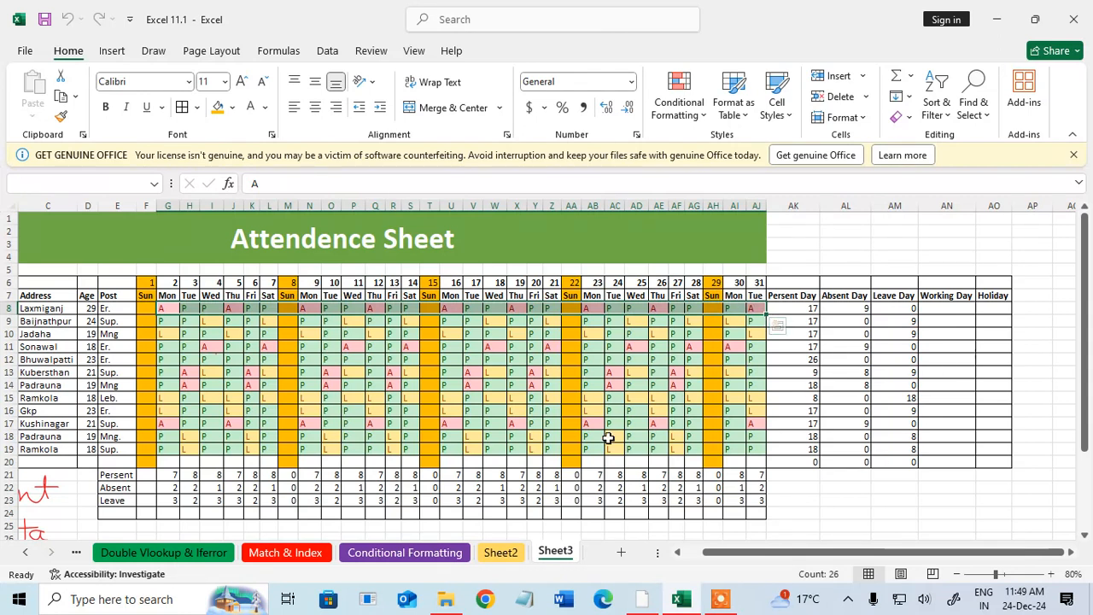
click(698, 386)
Step: Enter =COUNT(F8:AJ8) in AN8 under Working Day for the first employee
click(944, 312)
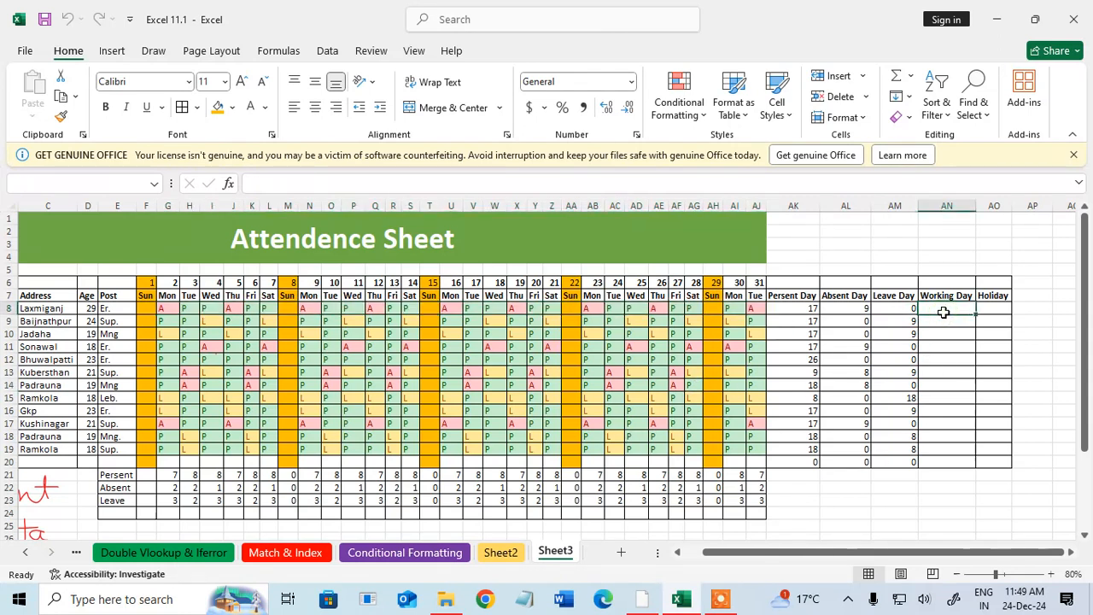
text(=coun)
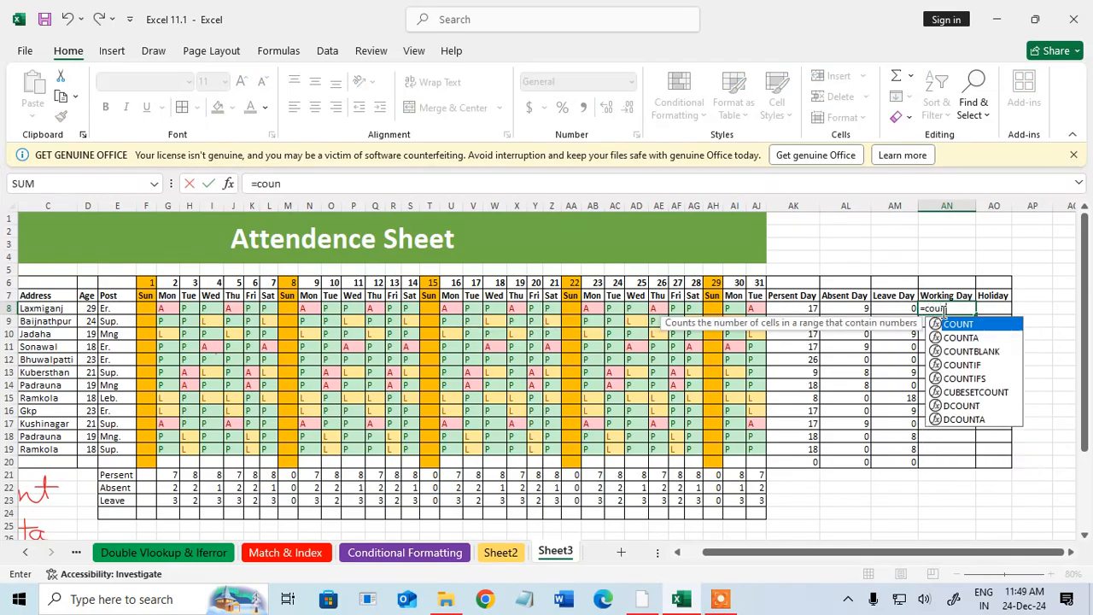
key(Tab)
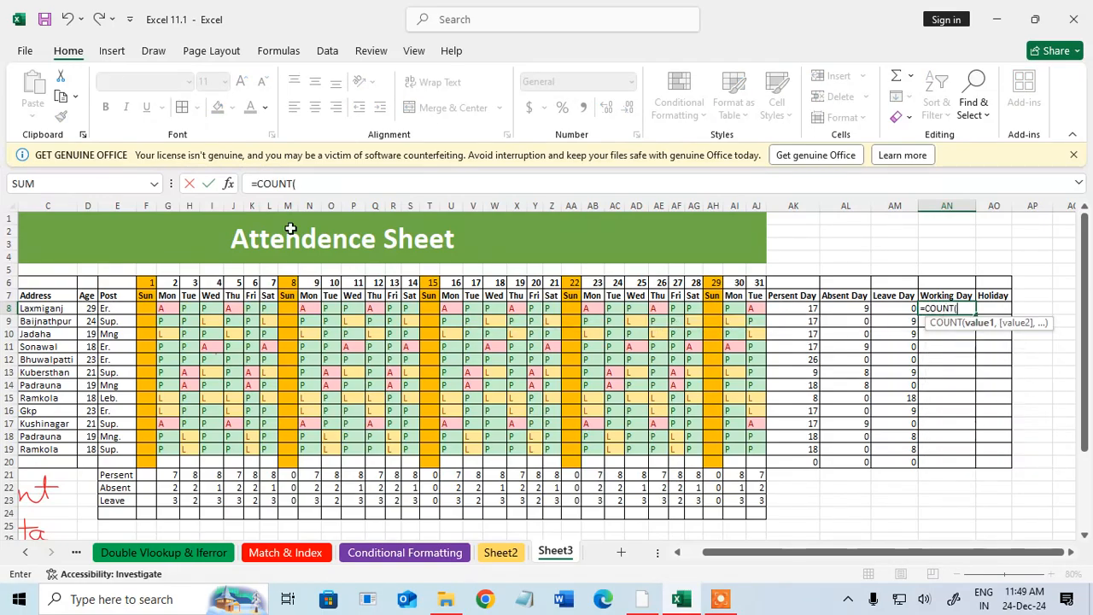
drag(286, 296, 755, 308)
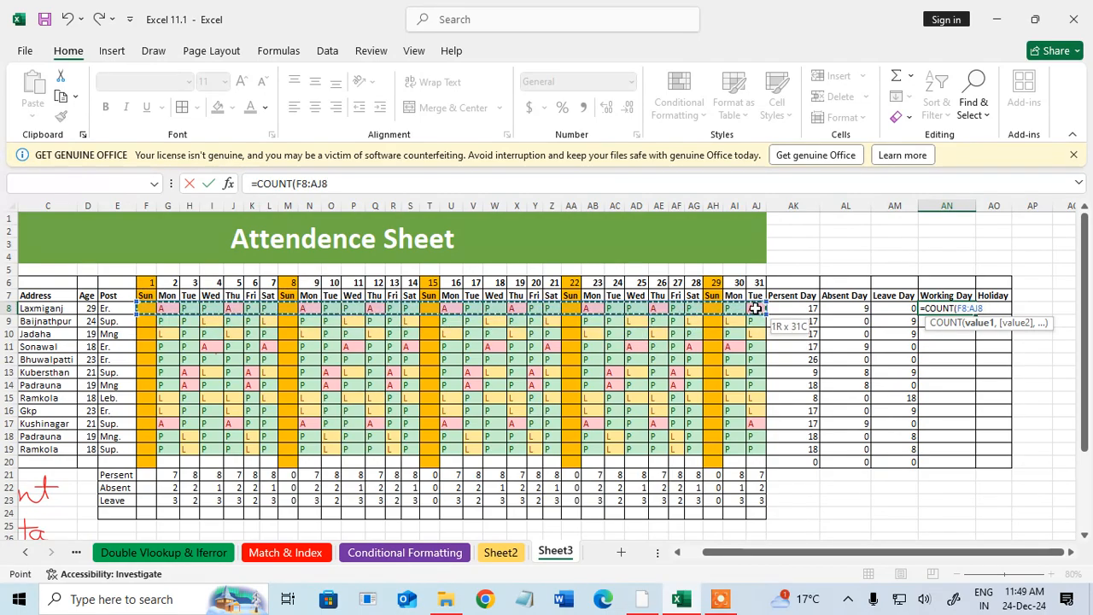
text())
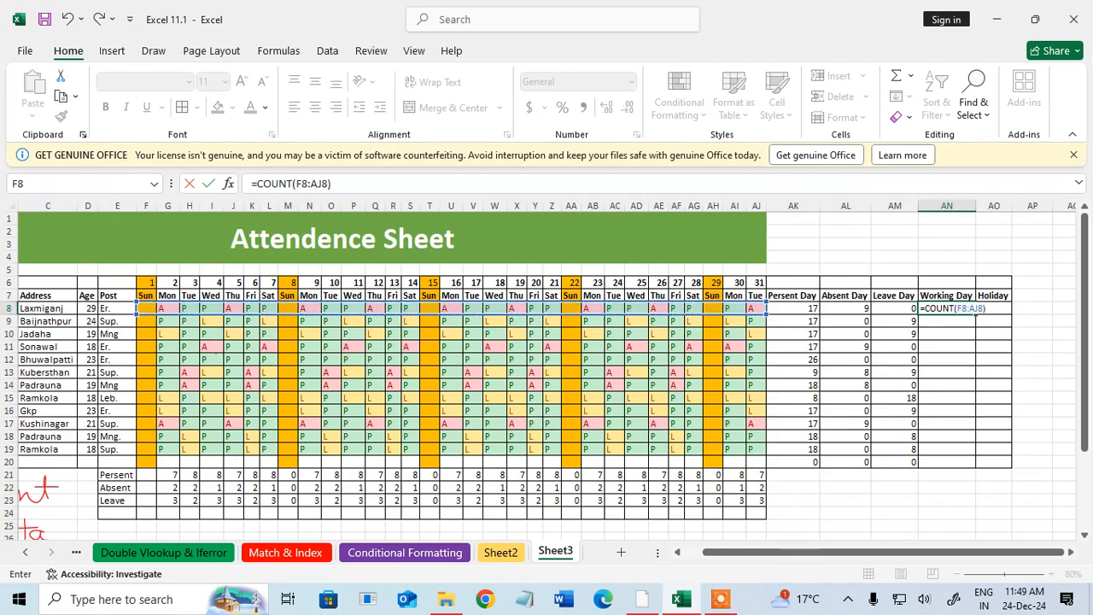
key(Return)
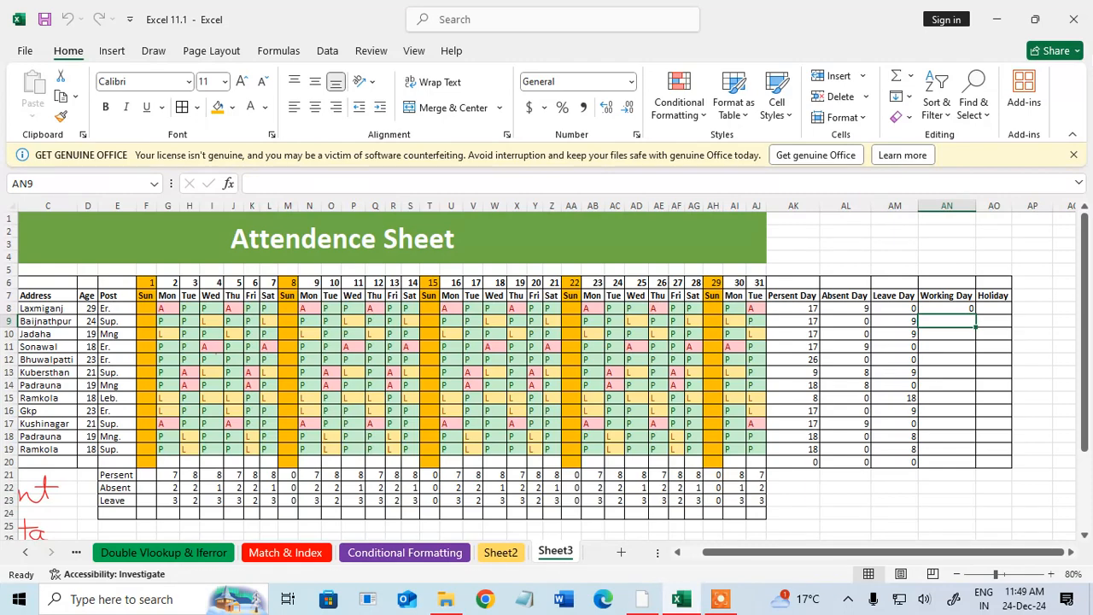
Step: Review the AN8 formula and test it by entering 1 in Sunday cell AH8, then clear AH8 again
click(946, 309)
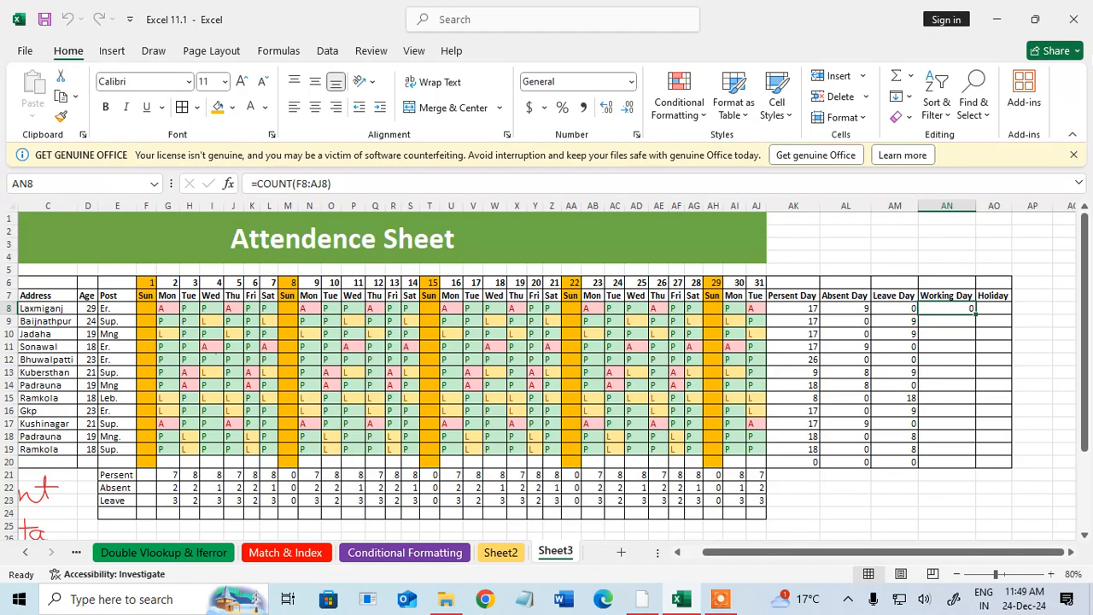
key(F2)
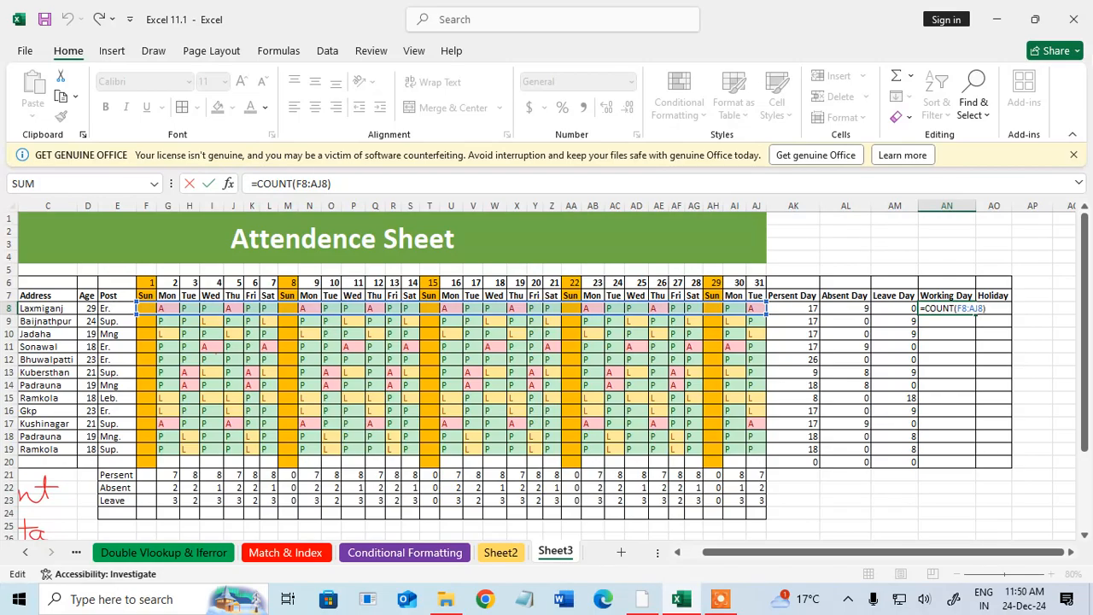
key(Return)
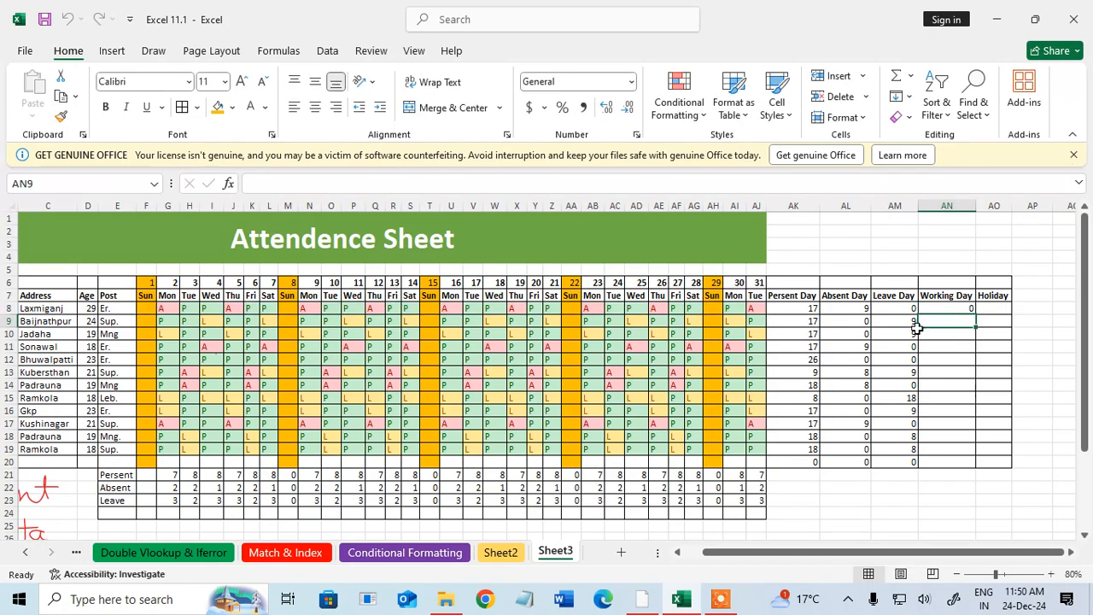
click(699, 309)
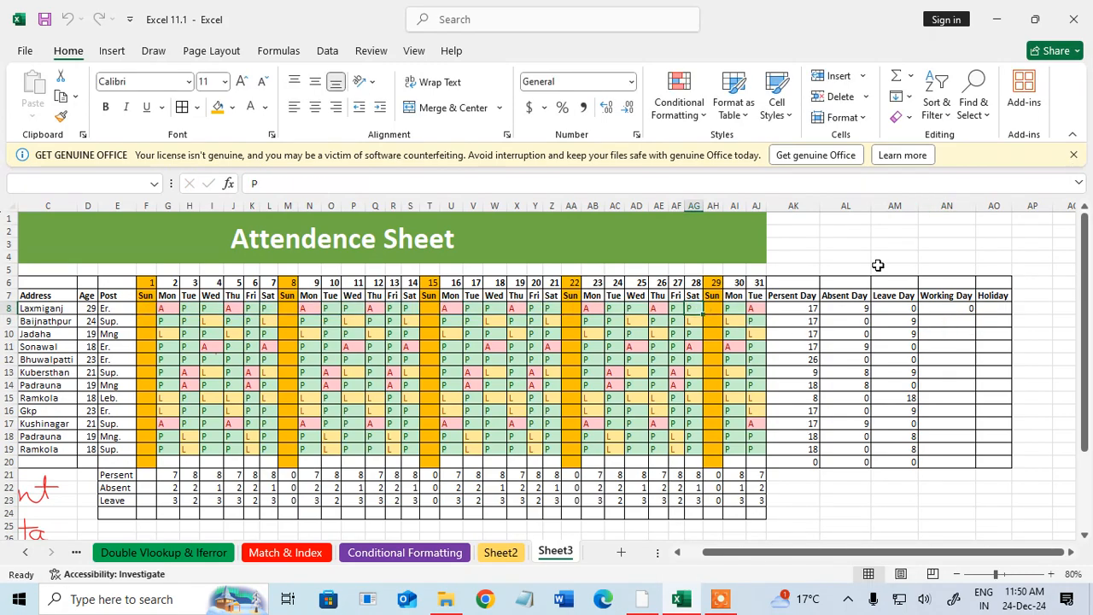
key(Right)
text(1)
key(Return)
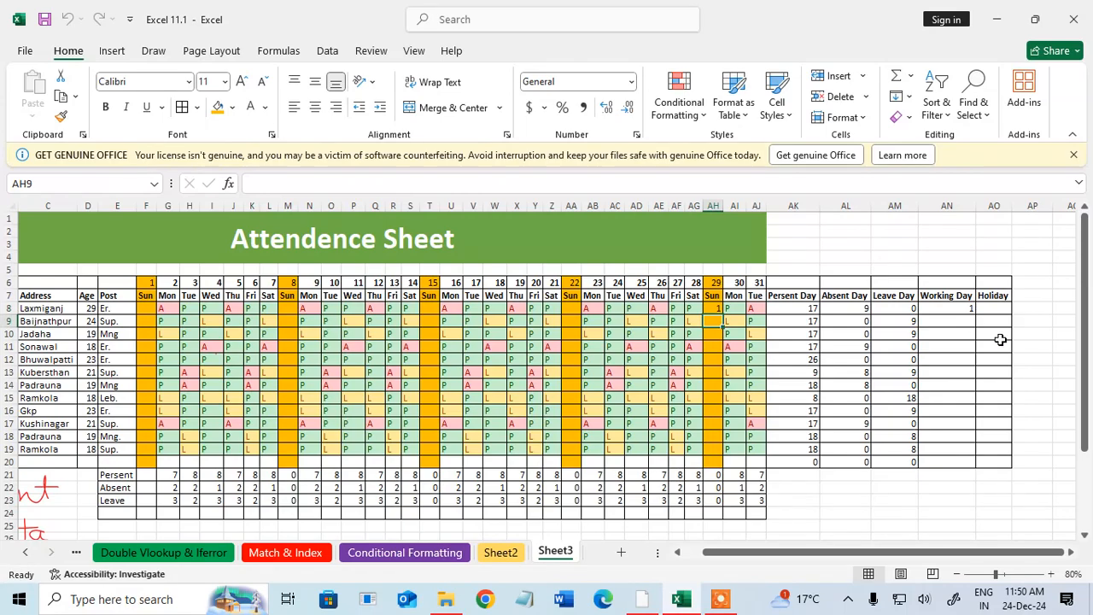
click(969, 310)
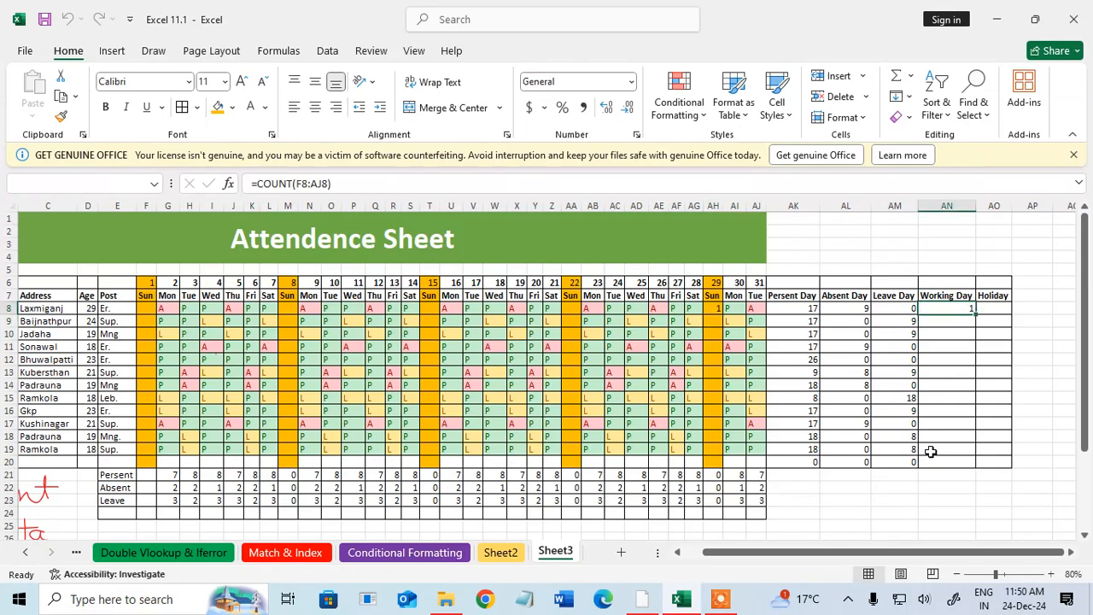
click(713, 307)
key(Delete)
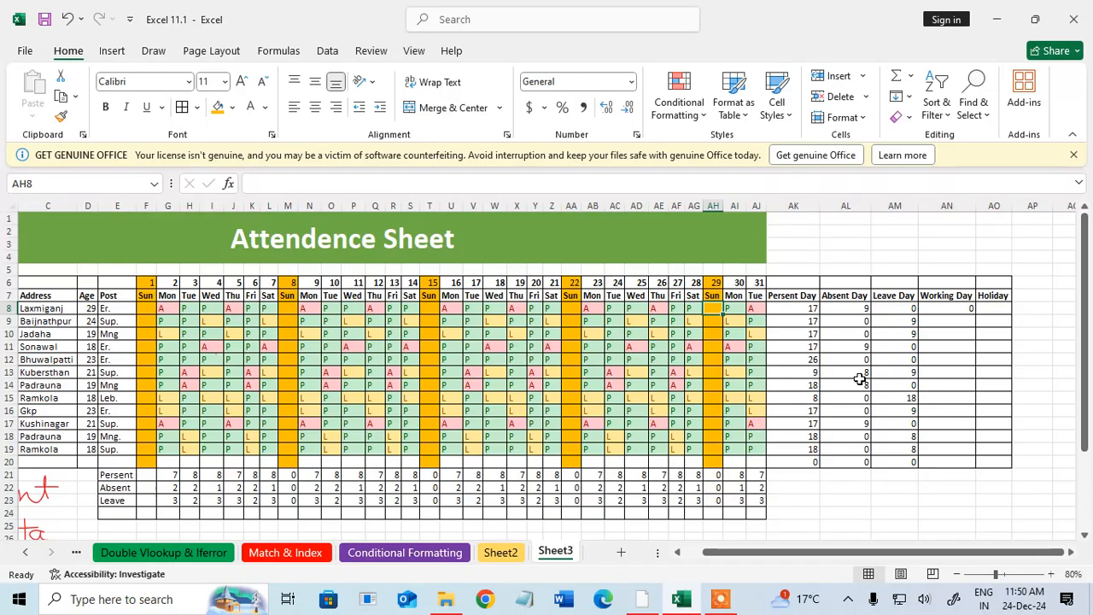
Step: Change the AN8 formula to =COUNTA(F8:AJ8) and fill it down the Working Day column to AN20
click(935, 312)
double_click(935, 312)
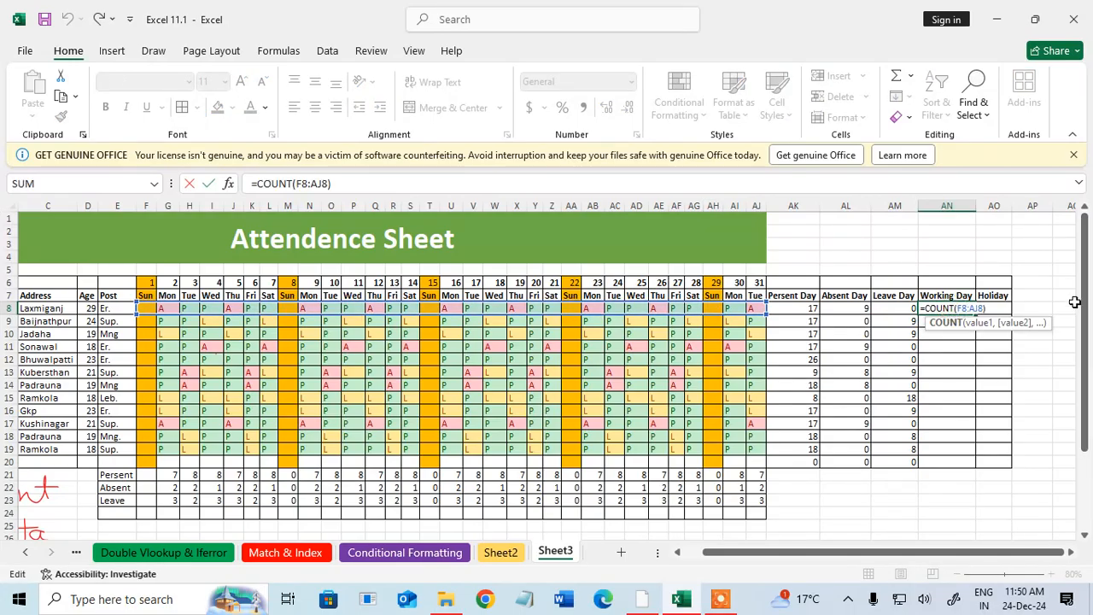
text(A)
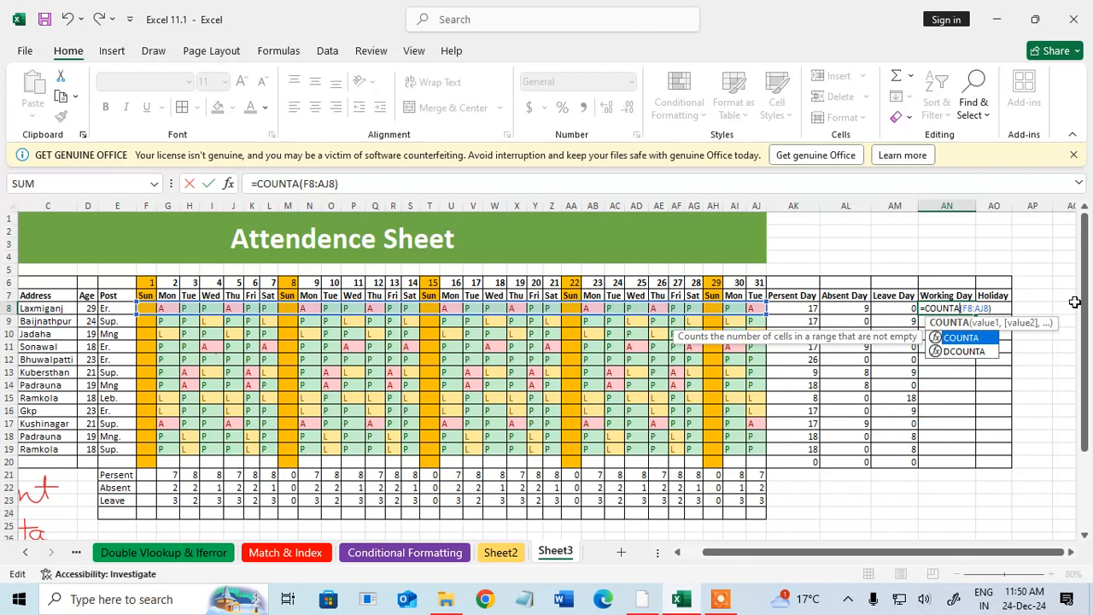
key(Return)
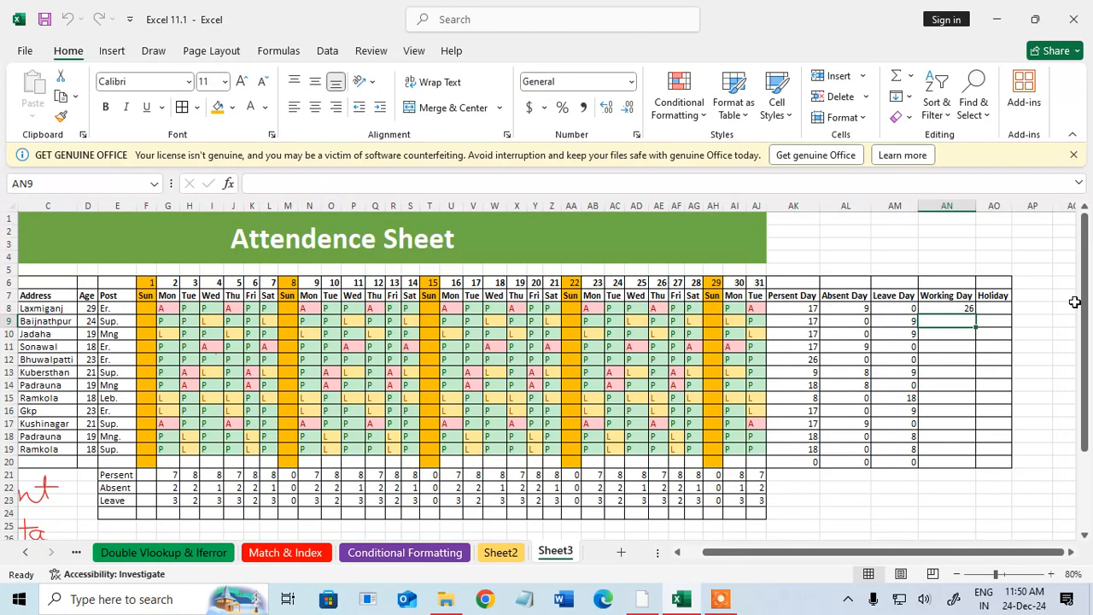
click(948, 309)
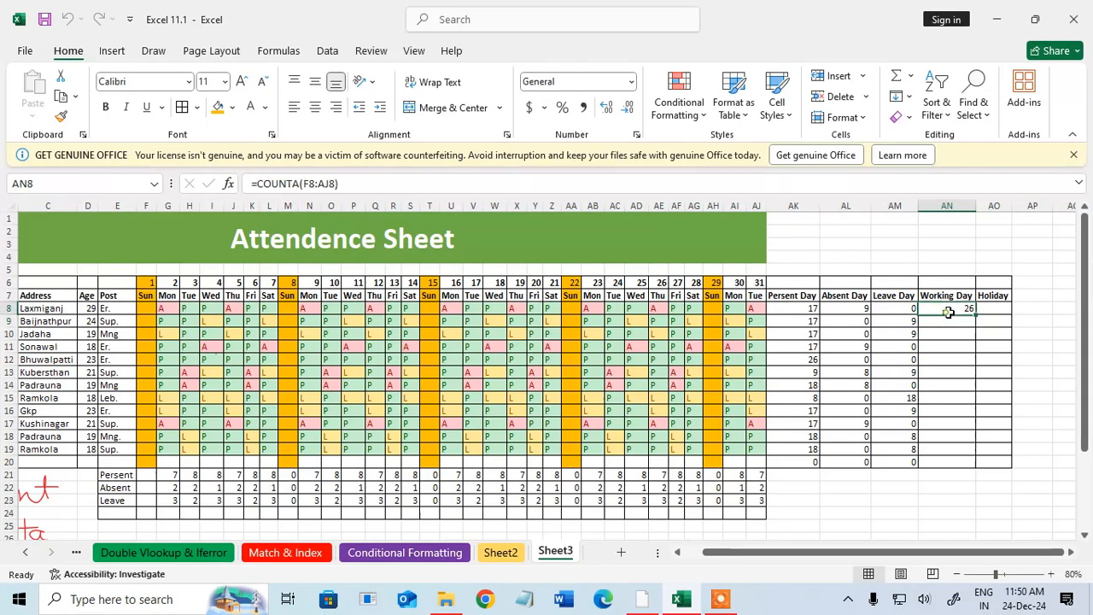
drag(976, 314, 965, 462)
click(1016, 338)
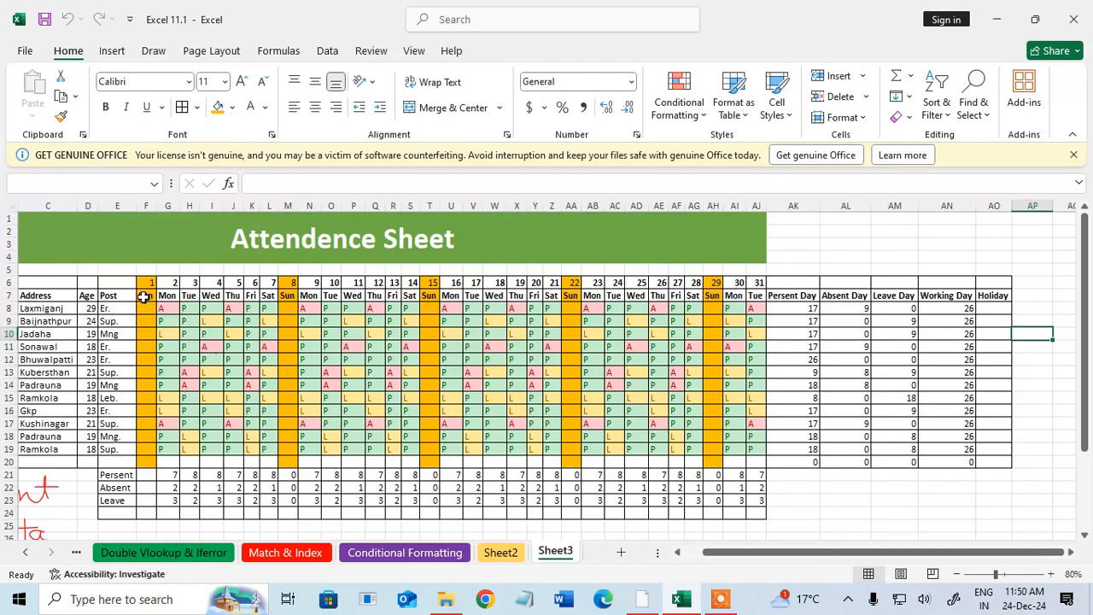
Step: Check the blank Sunday columns and enter =COUNTBLANK(F8:AJ8) in AO8 under Holiday for the first employee
drag(144, 297, 147, 389)
drag(287, 296, 287, 388)
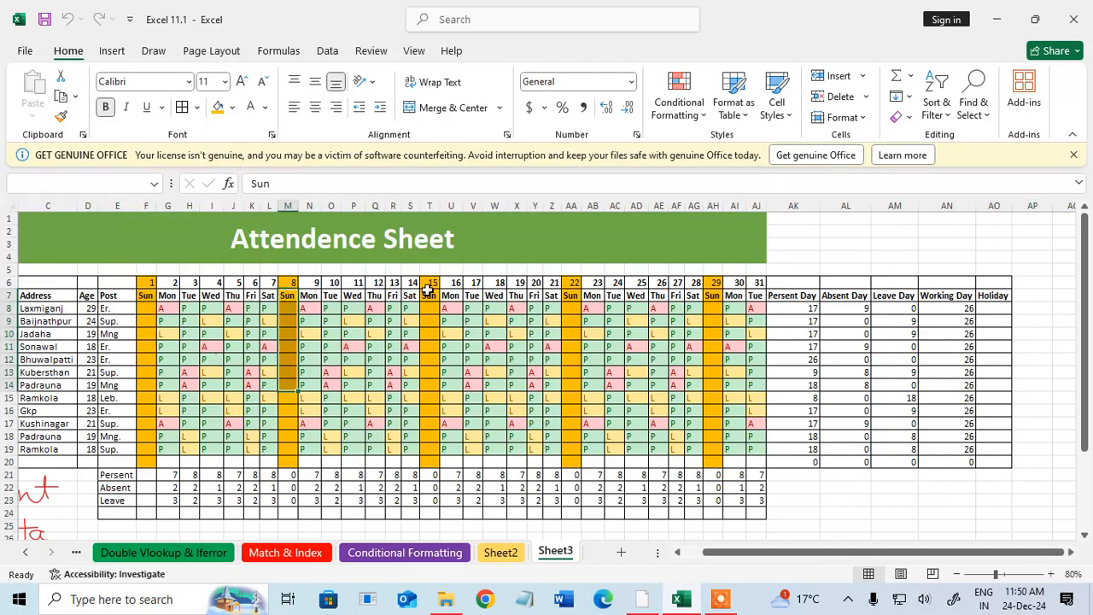
drag(429, 295, 429, 375)
drag(572, 298, 571, 376)
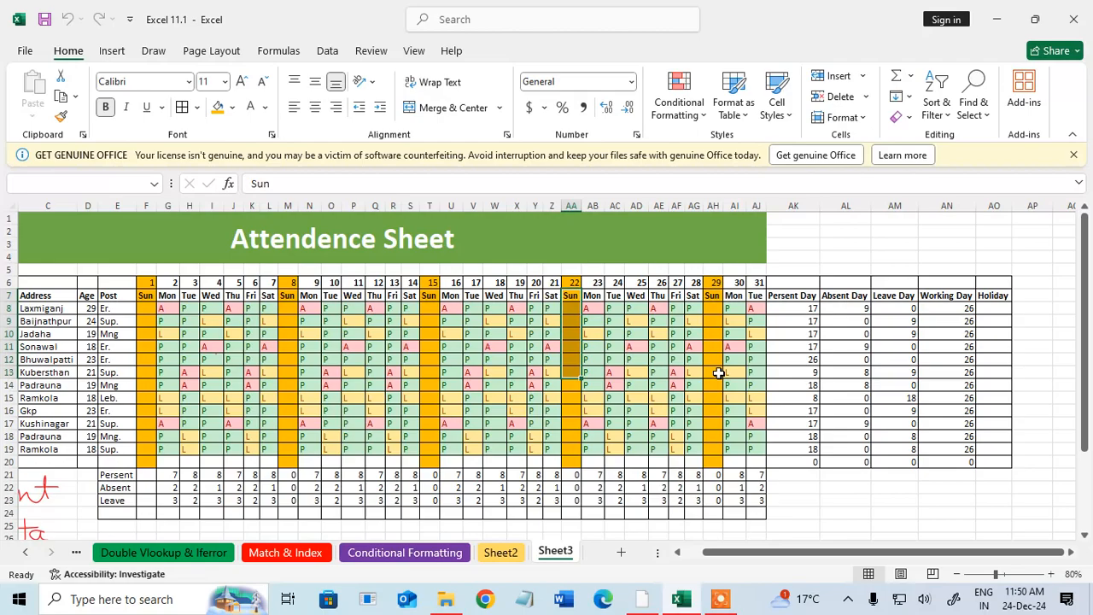
click(982, 309)
text(=)
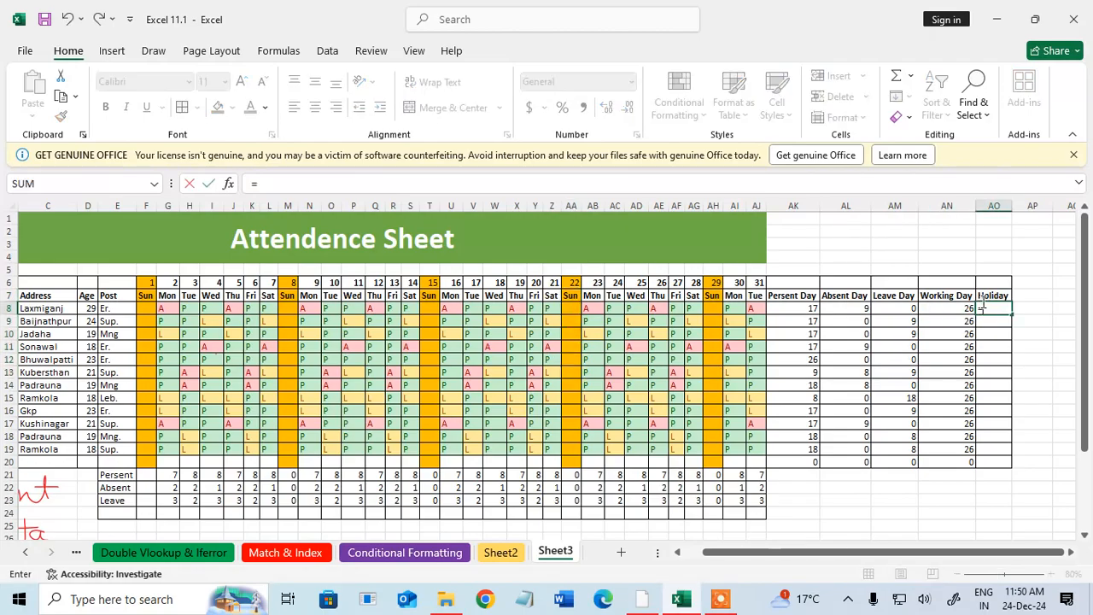
text(countb)
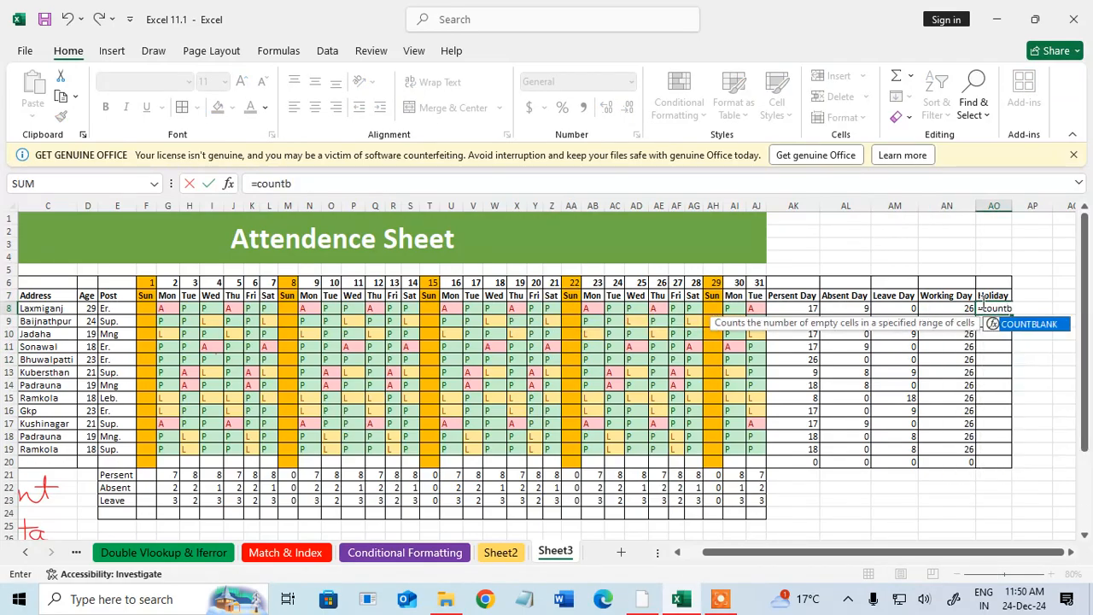
key(Tab)
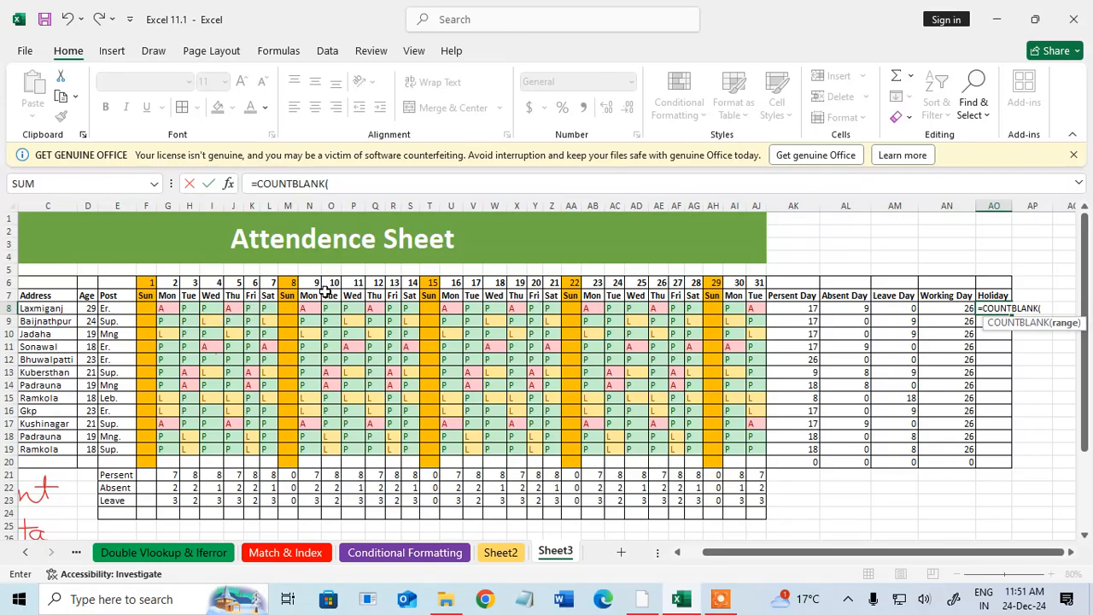
text(,)
drag(147, 307, 759, 310)
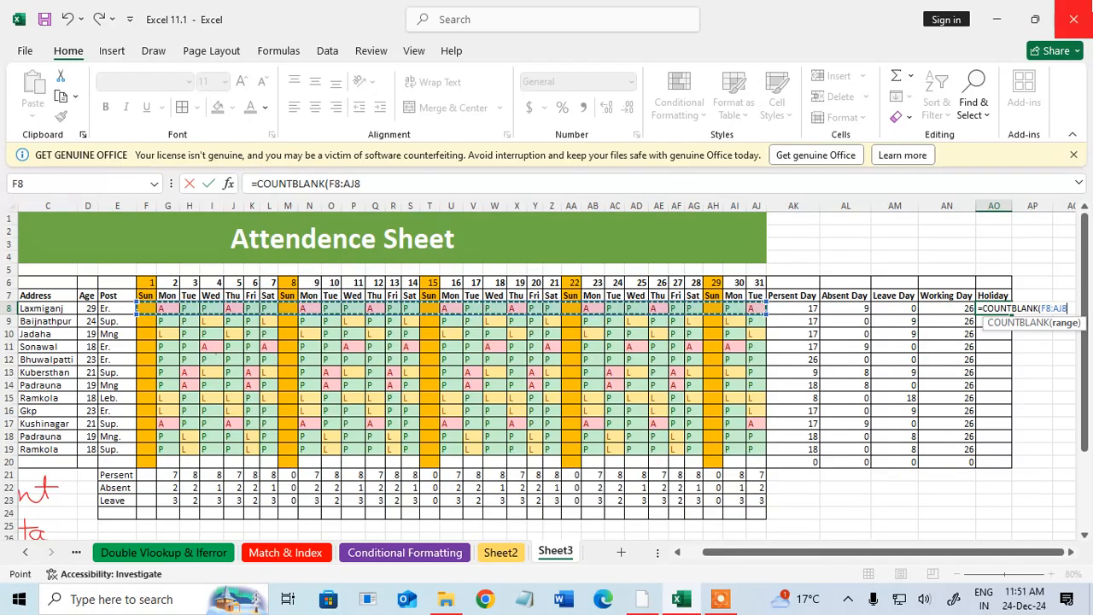
text())
key(Return)
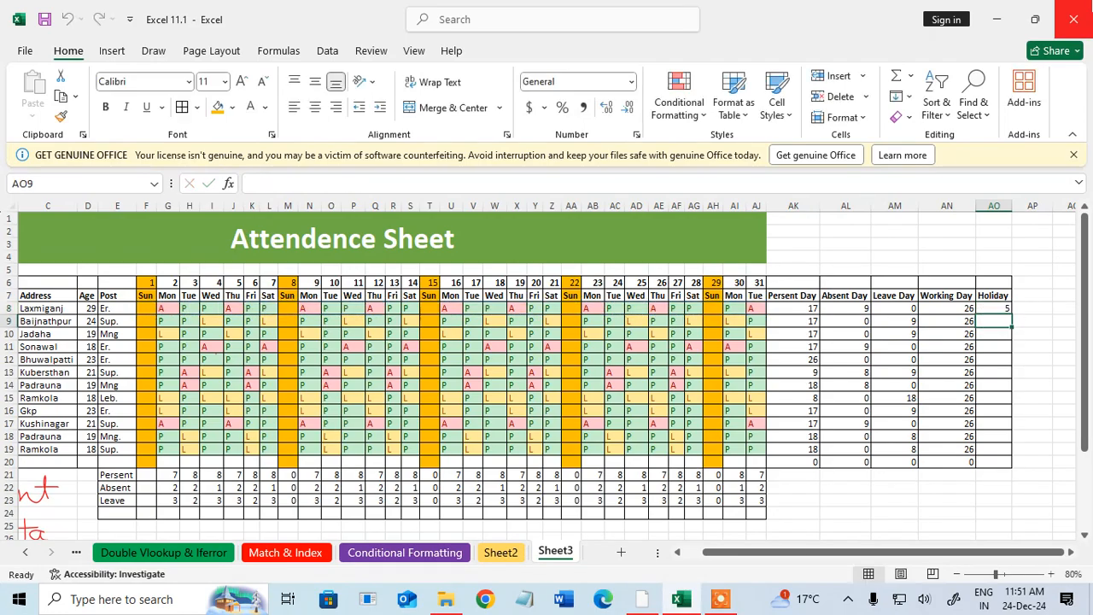
Step: Fill the AO8 COUNTBLANK formula down the Holiday column to AO20
click(993, 308)
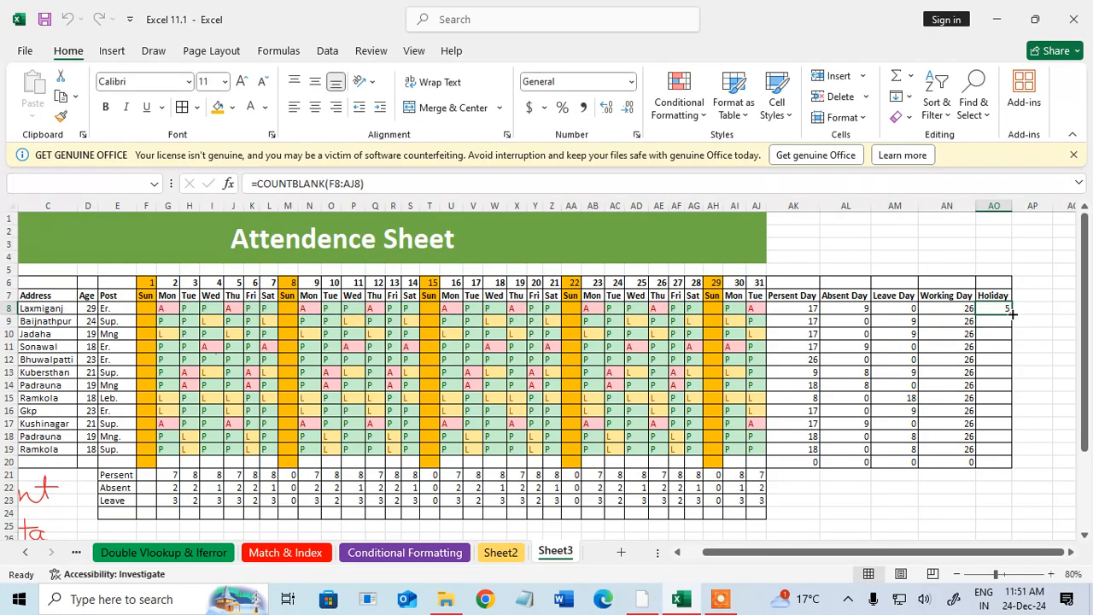
drag(1012, 315, 1013, 468)
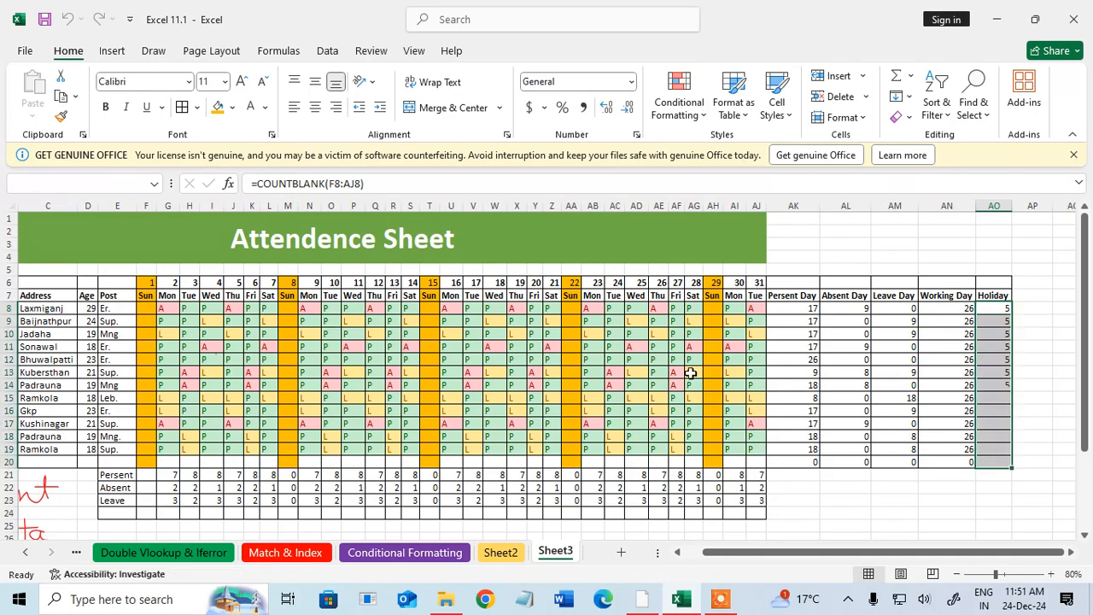
click(606, 358)
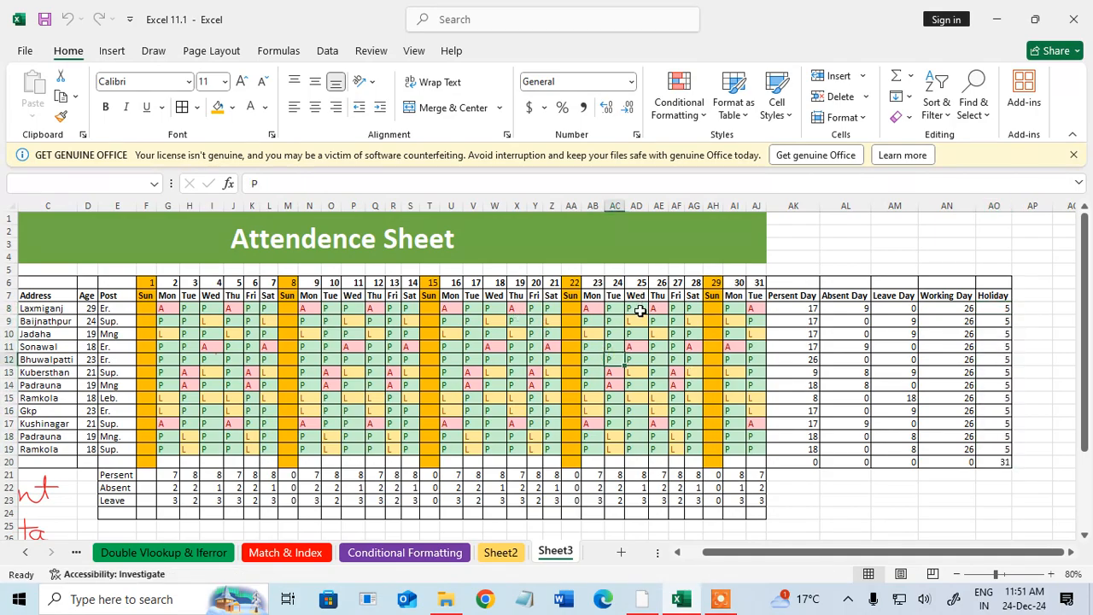
Step: Test the Holiday counts by clearing the attendance marks in W8:W19 for Wednesday 18, then check the Holiday column
drag(640, 311, 634, 423)
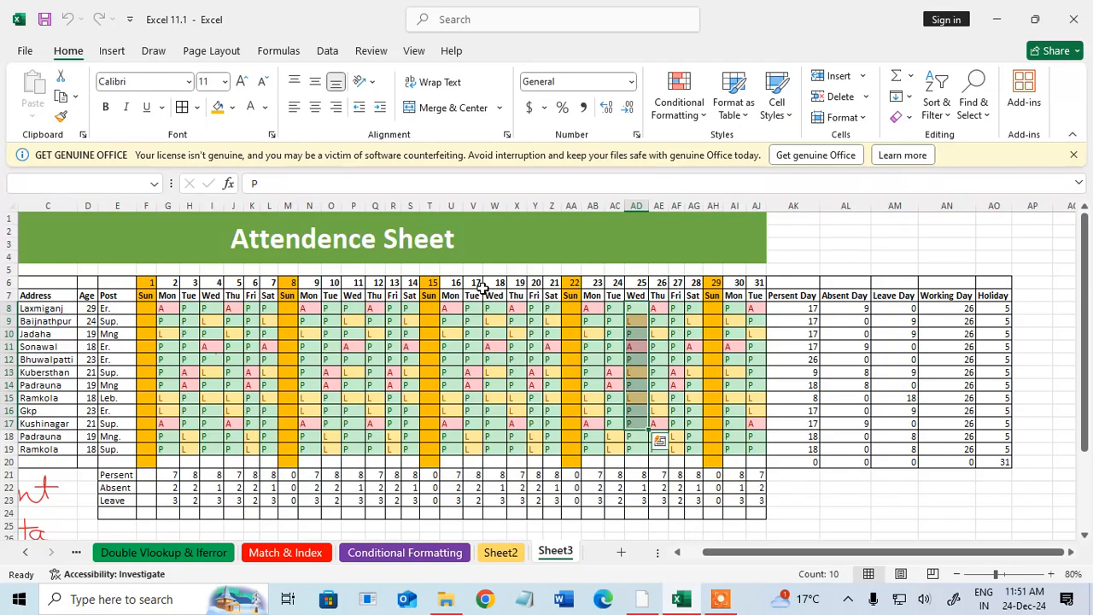
drag(493, 309, 493, 449)
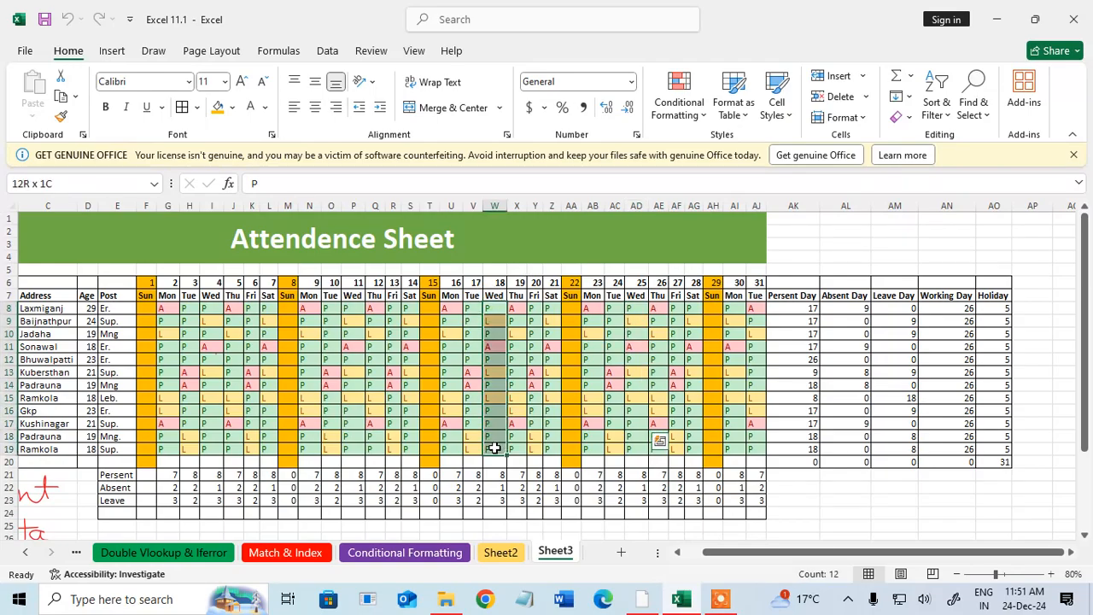
key(Delete)
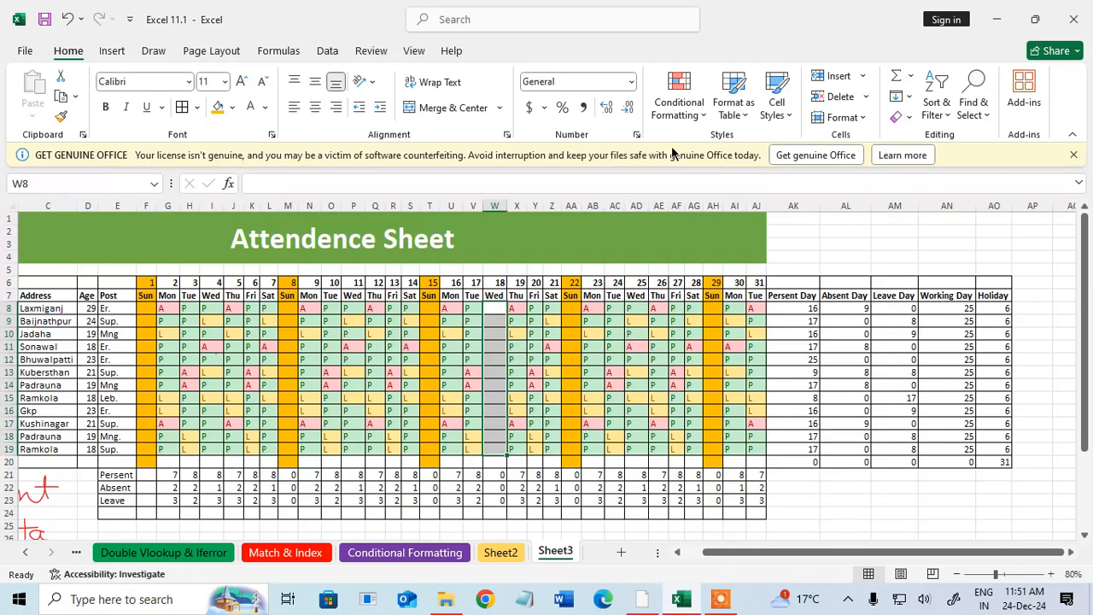
click(652, 372)
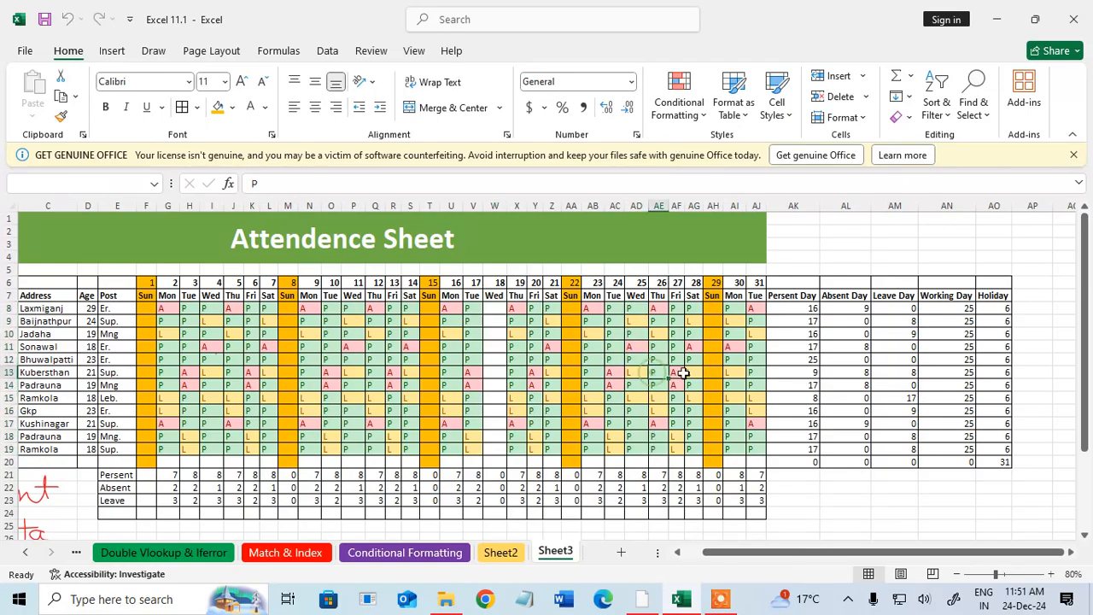
click(615, 372)
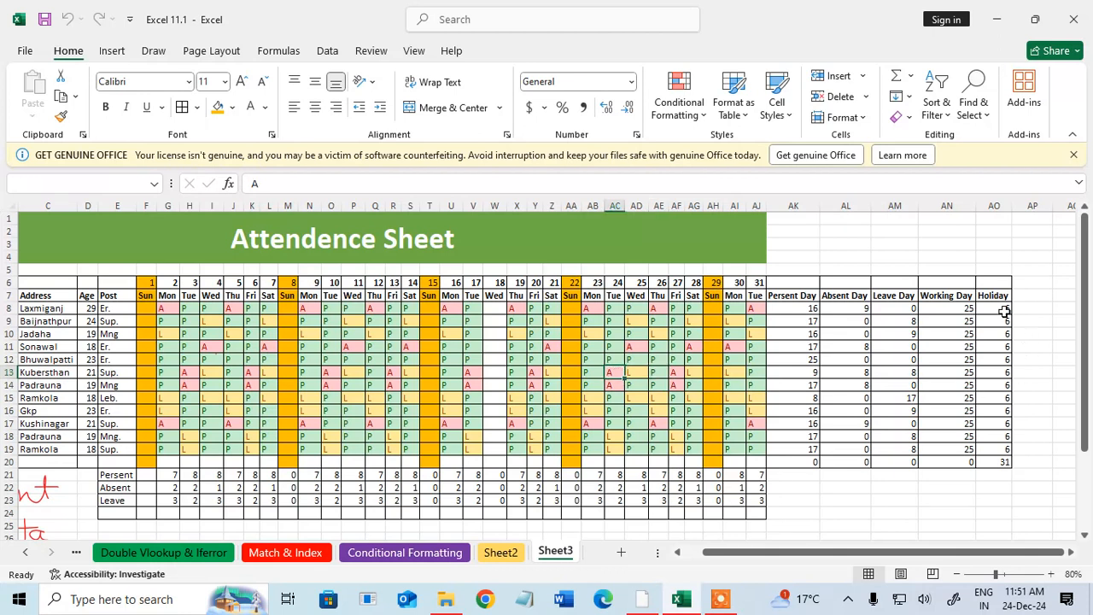
drag(1005, 312, 1001, 440)
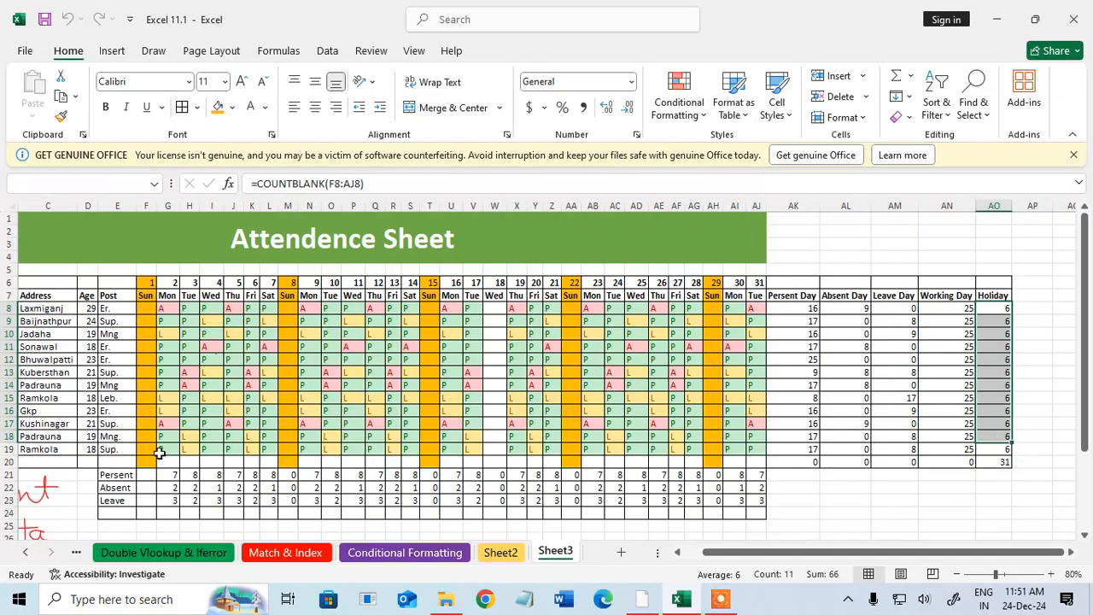
Step: Check the blank daily cells in row 20 and clear that row's Holiday formula in AO20
drag(128, 461, 761, 466)
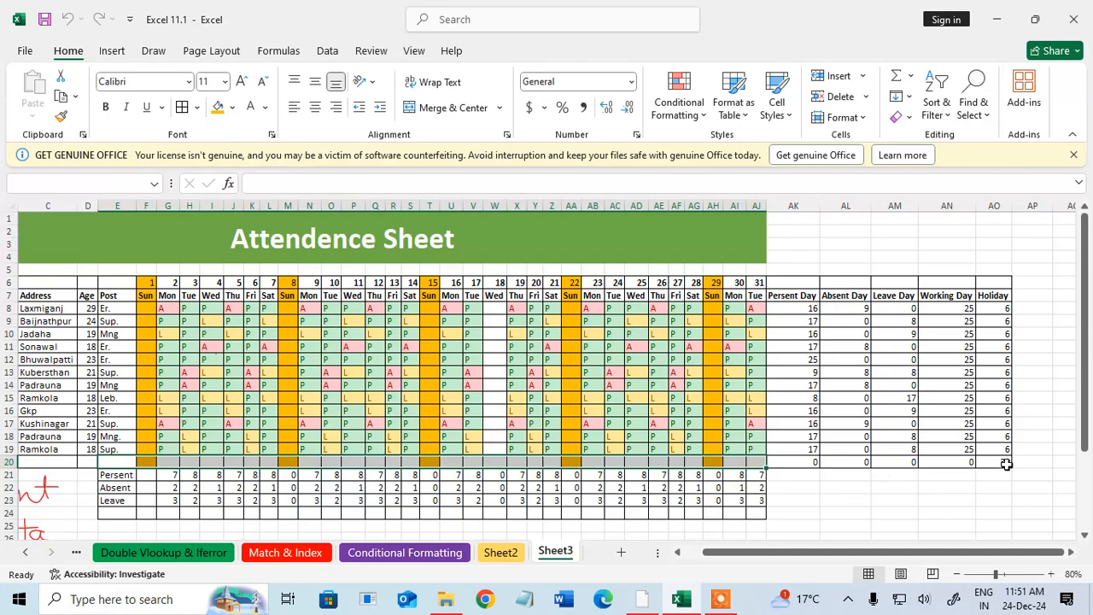
key(Return)
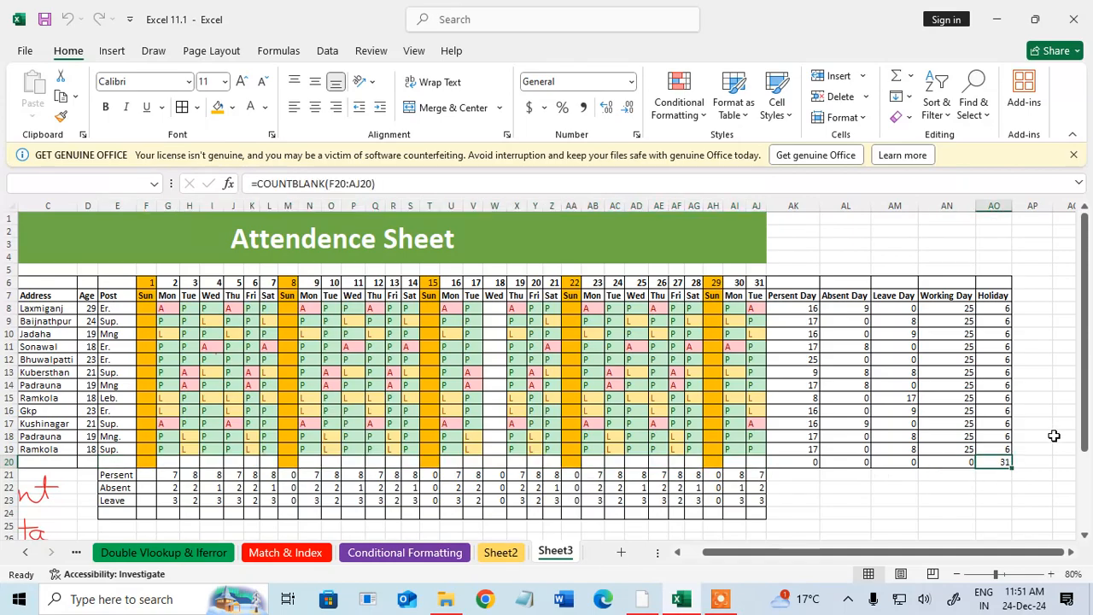
key(Delete)
click(1043, 438)
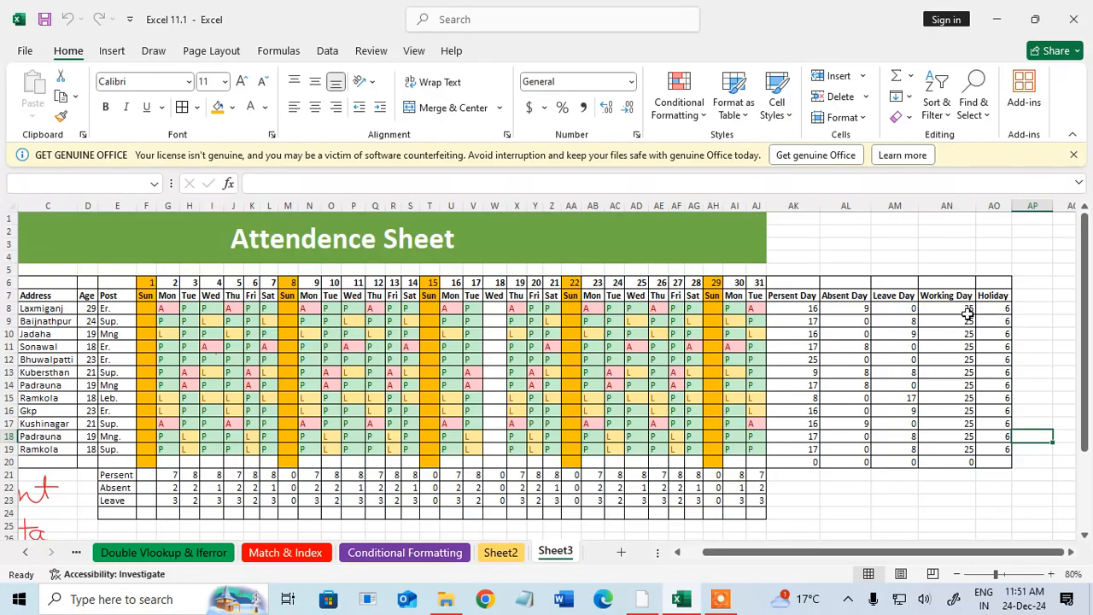
Step: Review the Working Day column, then copy the Friday 20 marks in Y8:Y19 into the empty Wednesday 18 cells W8:W19
drag(948, 308, 954, 460)
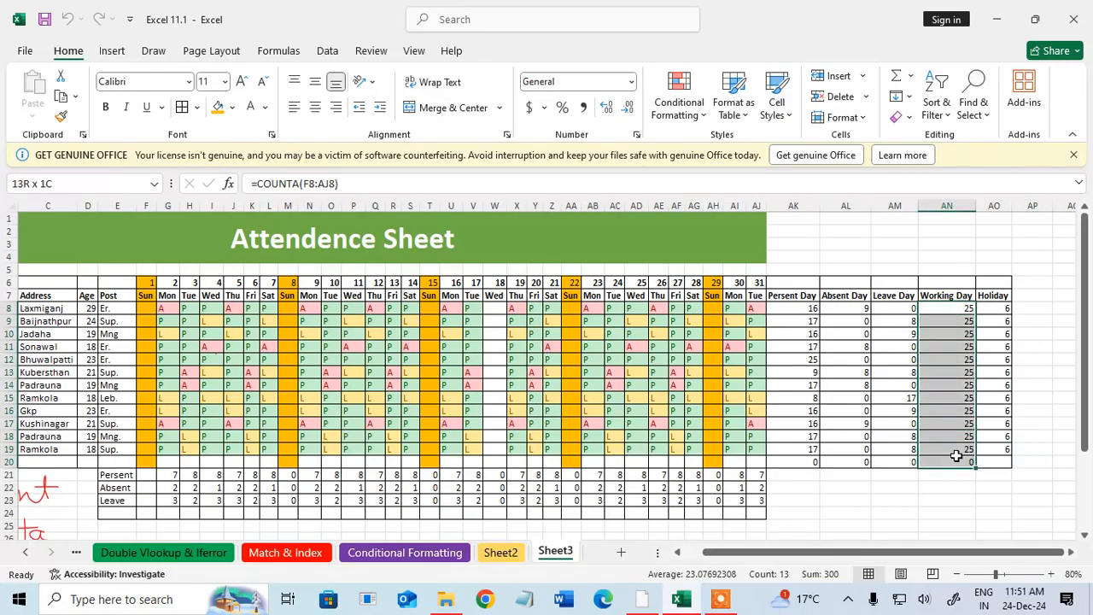
drag(472, 308, 481, 444)
click(480, 407)
click(481, 408)
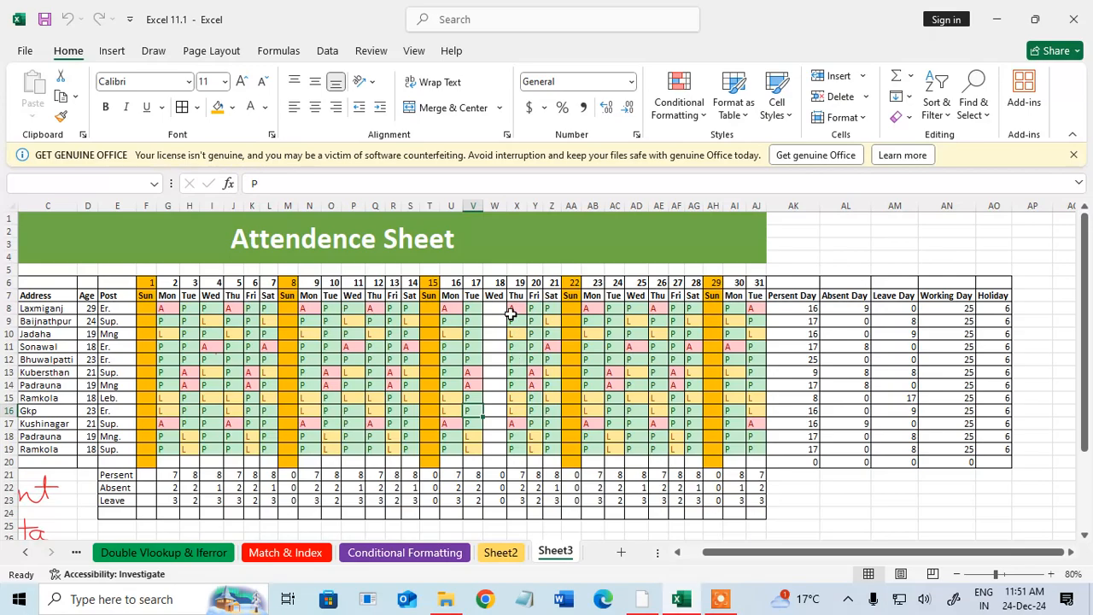
drag(536, 308, 540, 447)
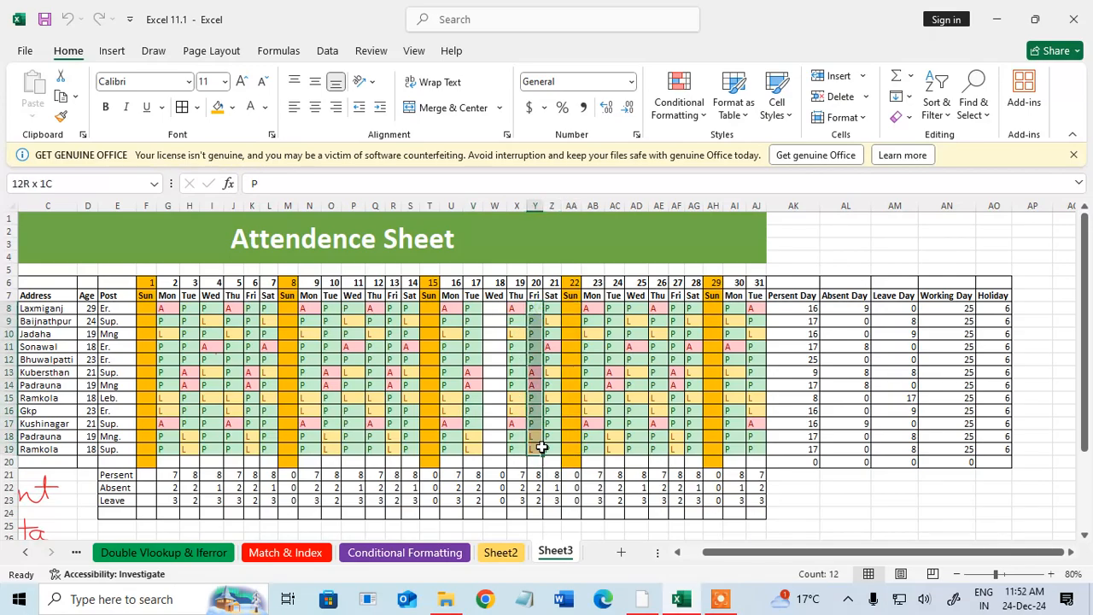
key(ctrl+c)
key(ctrl+q)
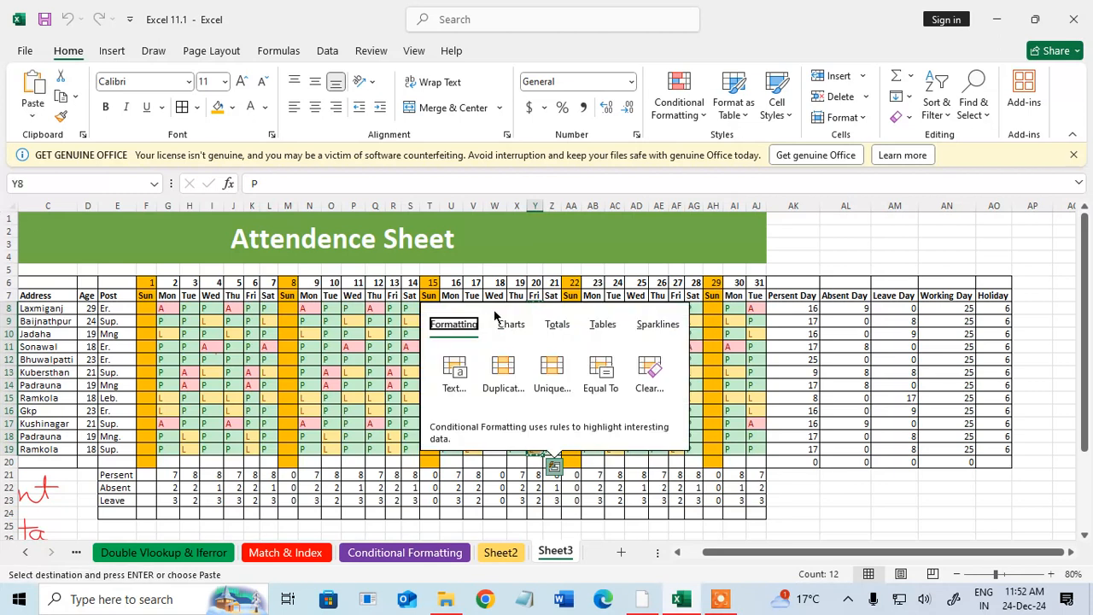
click(502, 312)
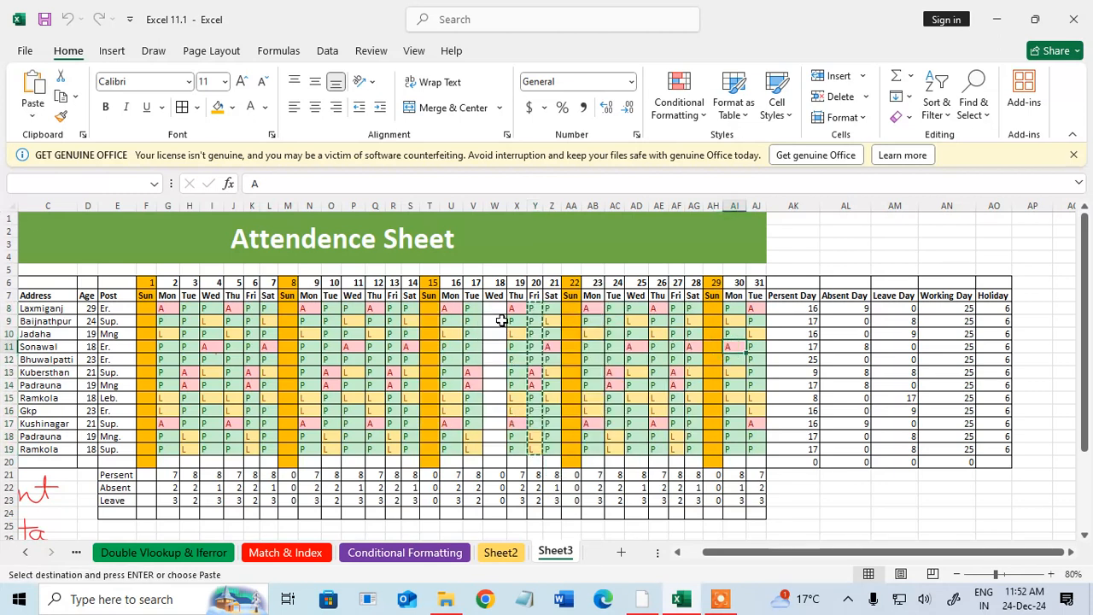
key(ctrl+v)
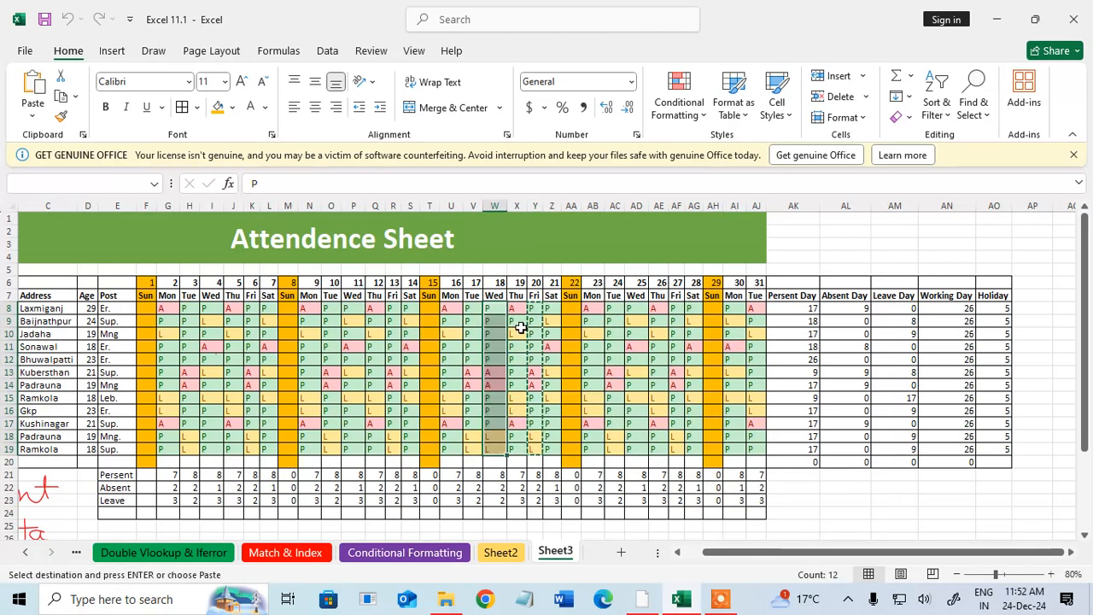
Step: Check the Working Day and Holiday columns against the refilled Wednesday 18 marks
click(578, 345)
drag(956, 321, 965, 421)
drag(993, 309, 1020, 383)
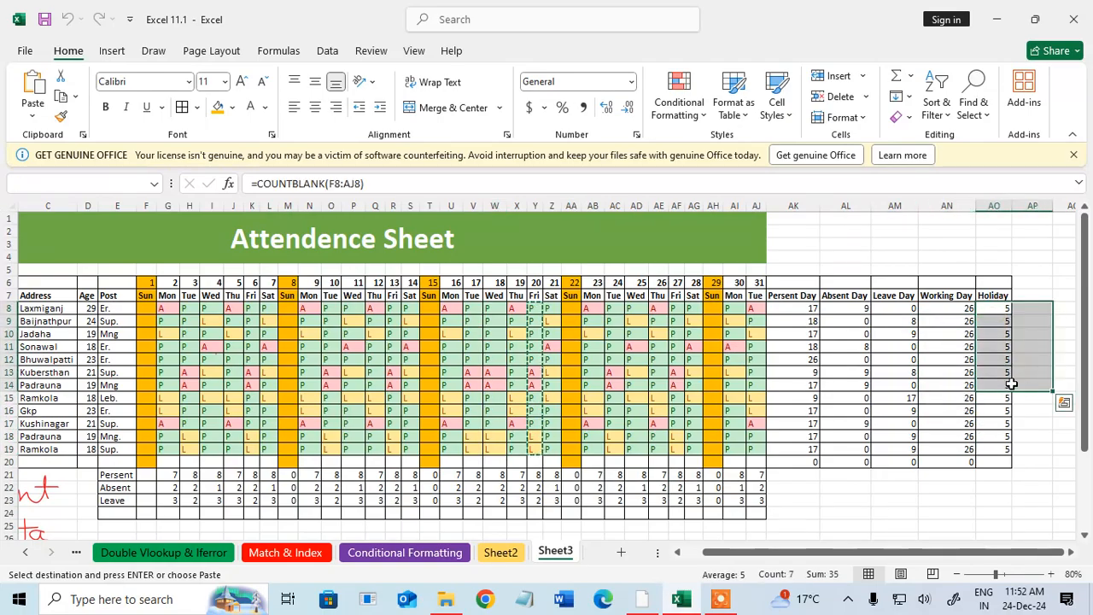
click(873, 462)
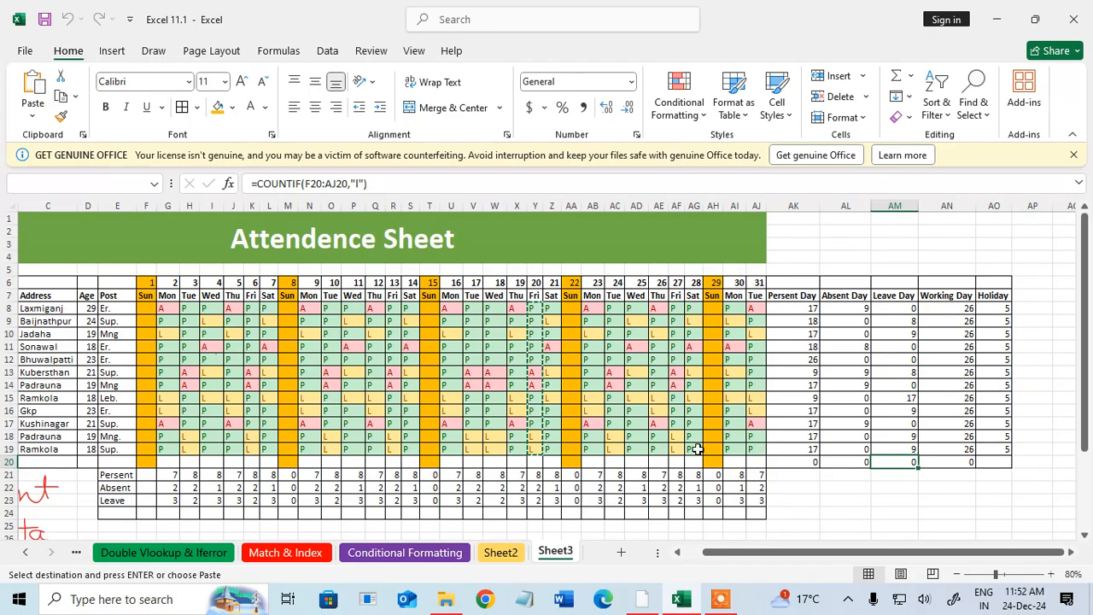
Step: Move the handwritten Counta note up so it sits just below the Count note
double_click(865, 486)
drag(841, 553, 769, 551)
scroll(763, 532, down, 3)
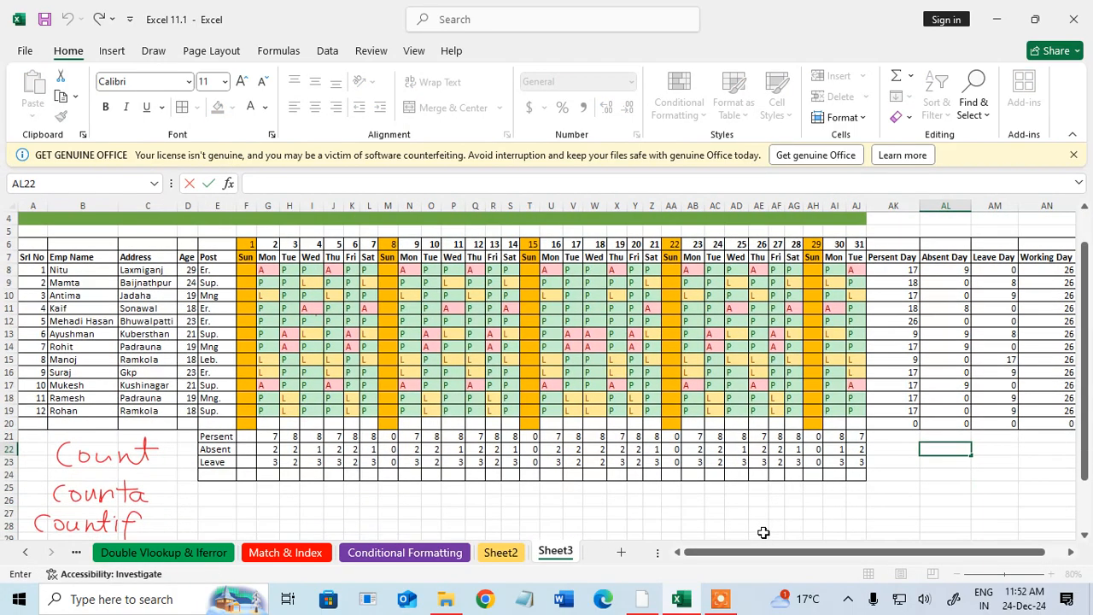
click(106, 386)
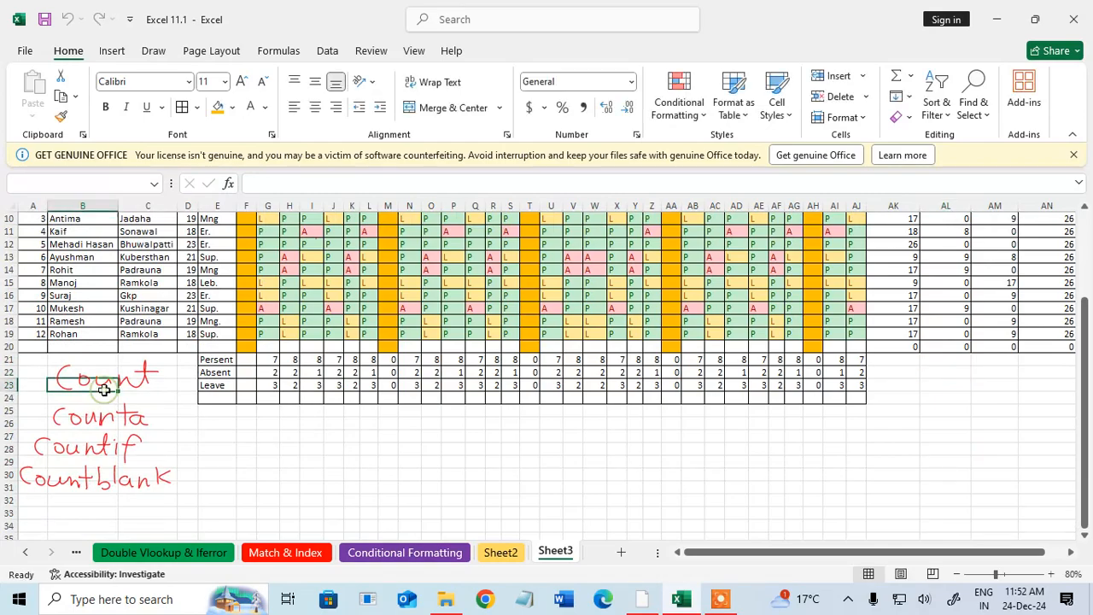
click(155, 368)
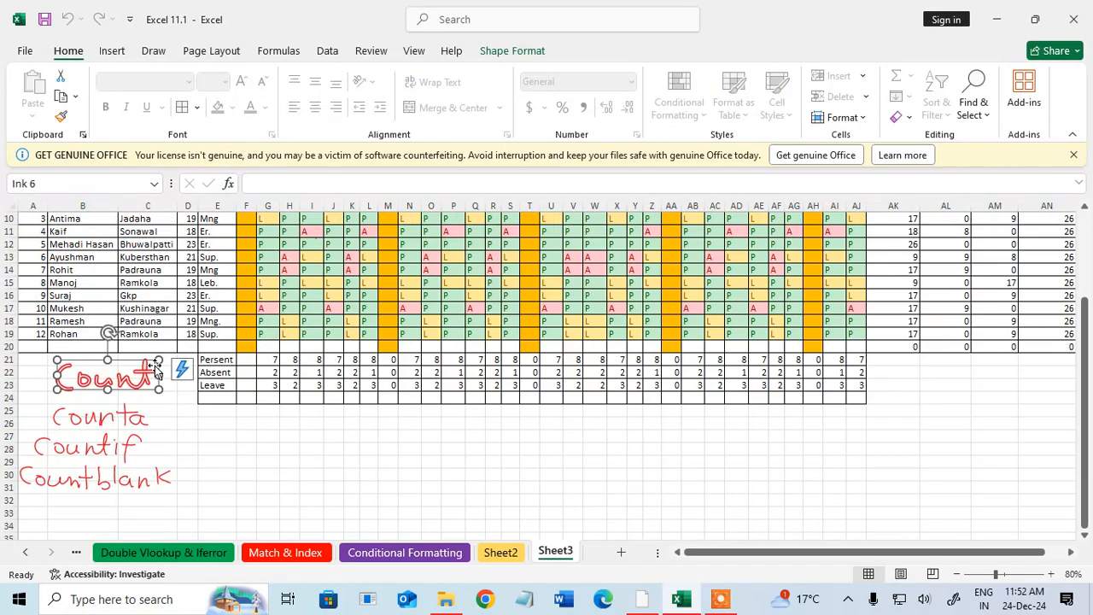
click(119, 417)
drag(127, 410, 126, 400)
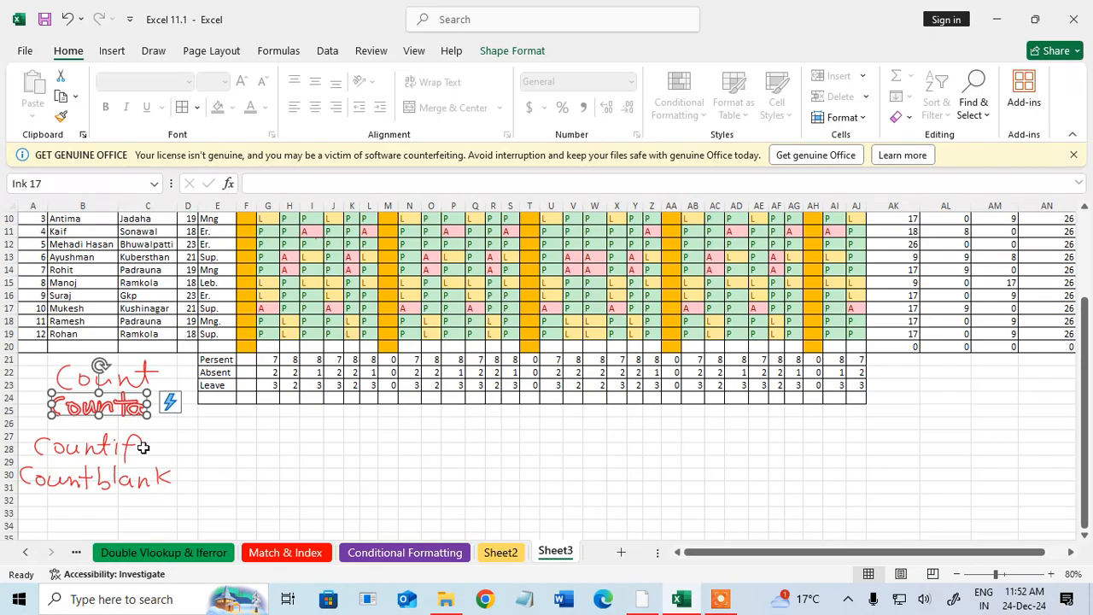
Step: Review the COUNTIF formulas in the daily summary cells G21:G23 and in AK8 under Persent Day
mouse_move(208, 360)
mouse_down()
mouse_move(243, 384)
mouse_move(270, 386)
mouse_up()
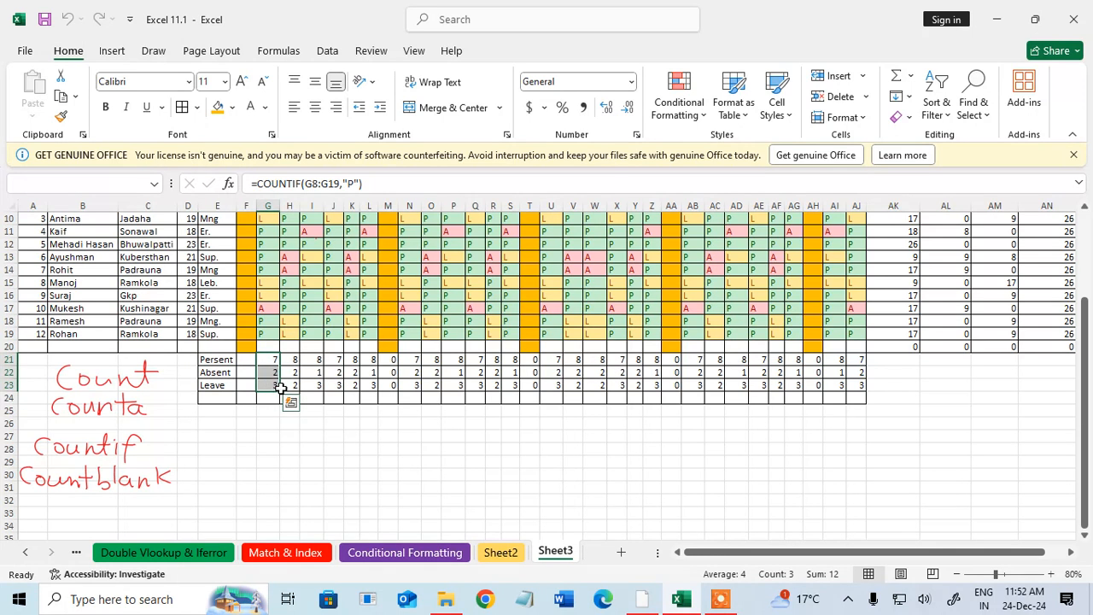
scroll(908, 312, up, 3)
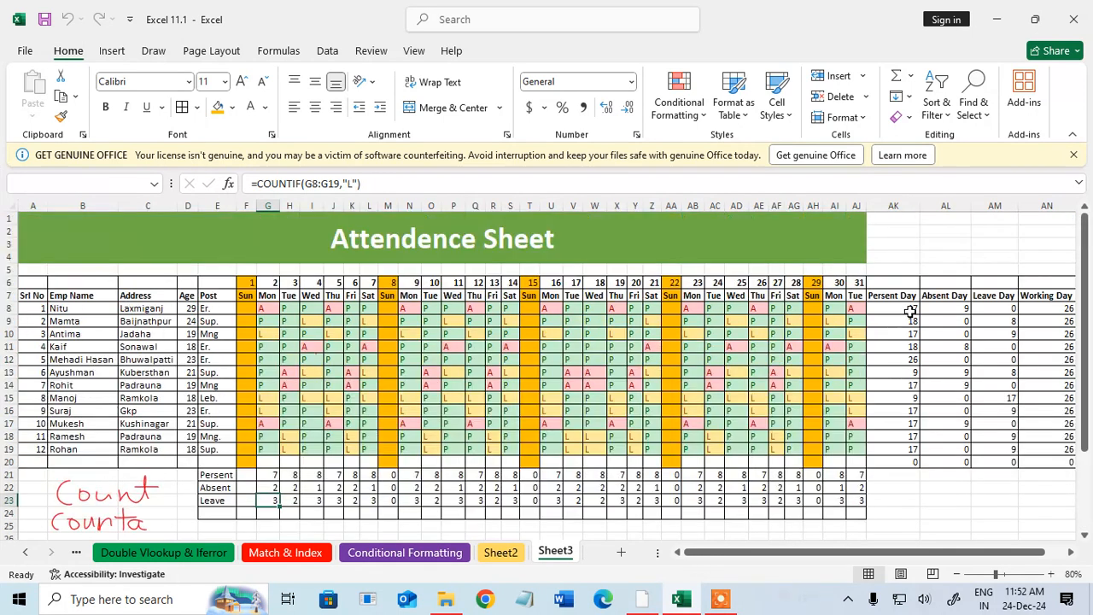
double_click(908, 309)
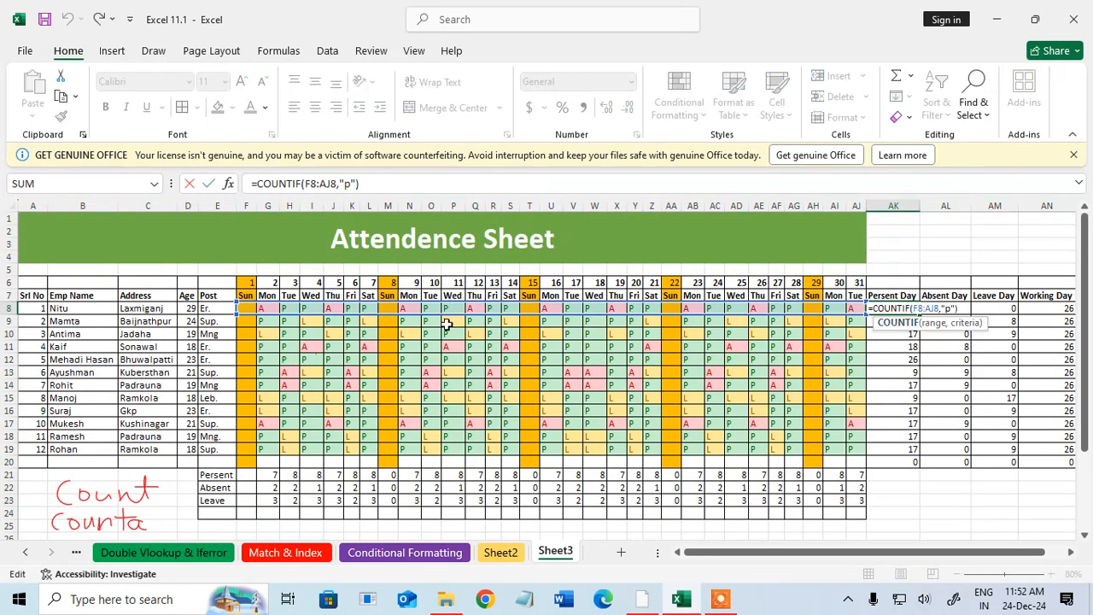
key(Escape)
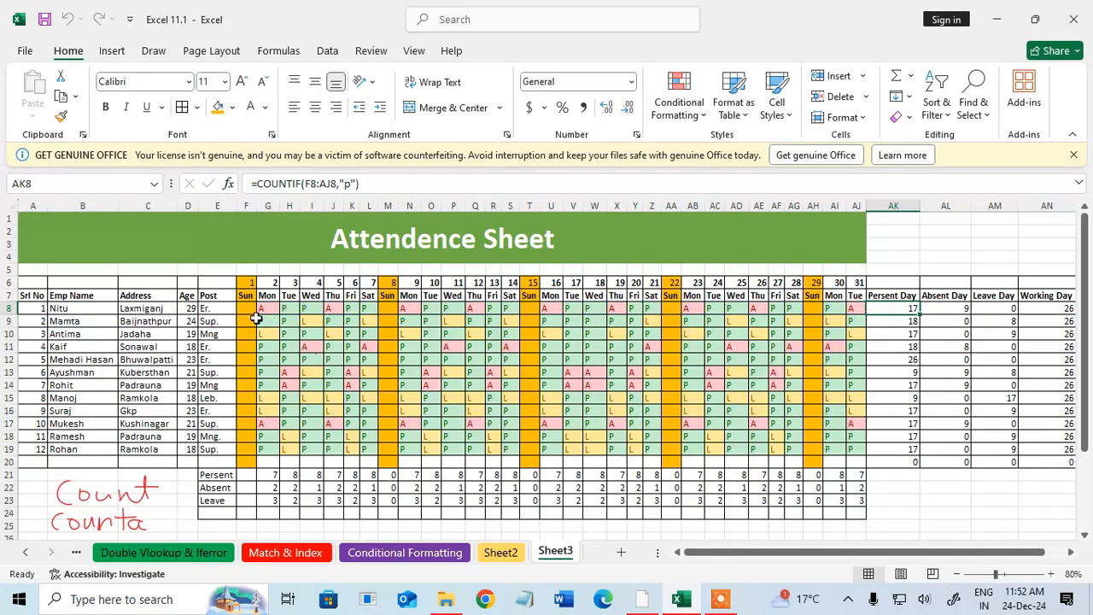
Step: Review the attendance marks day by day from Monday 2 to Saturday 7 in G8:L19
drag(265, 308, 298, 310)
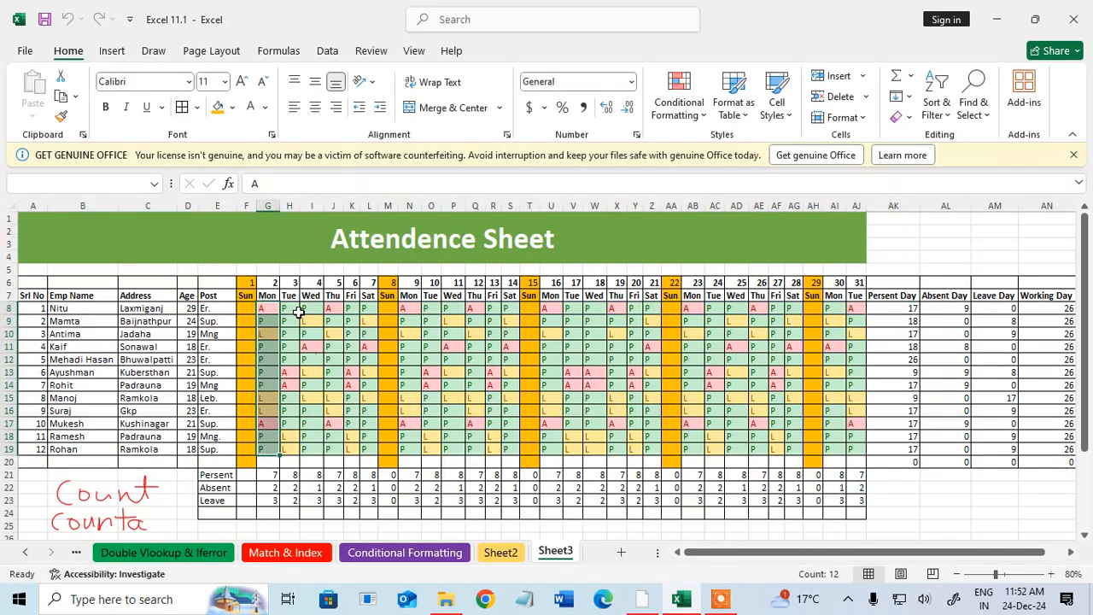
drag(291, 360, 310, 456)
drag(334, 294, 336, 455)
drag(367, 308, 355, 447)
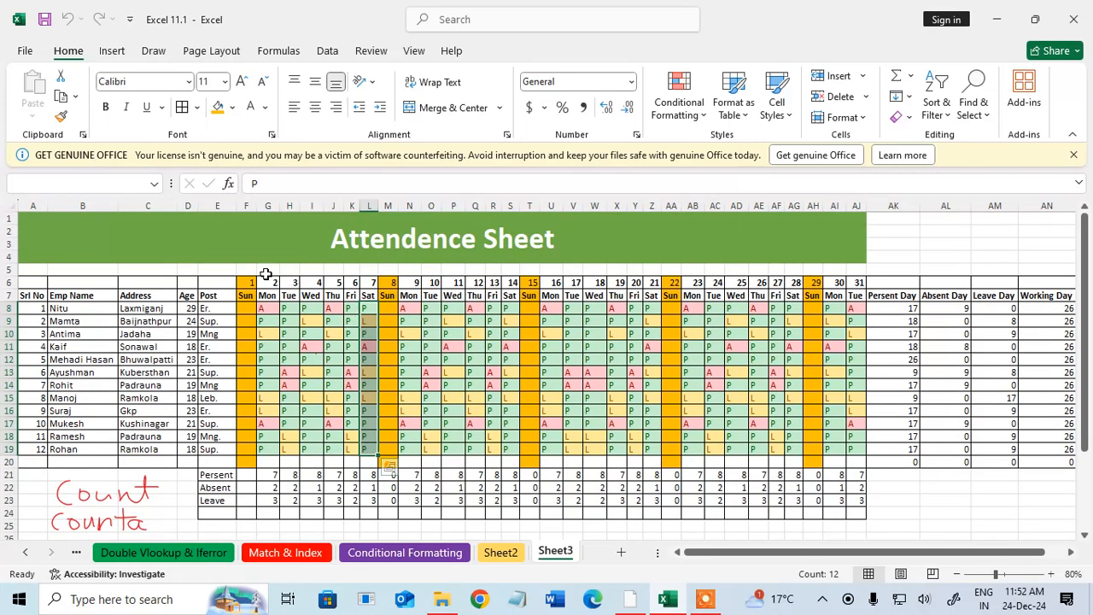
Step: Extend the Attendence Sheet title banner over the summary columns by merging and centering A1:AO4
drag(92, 241, 1012, 255)
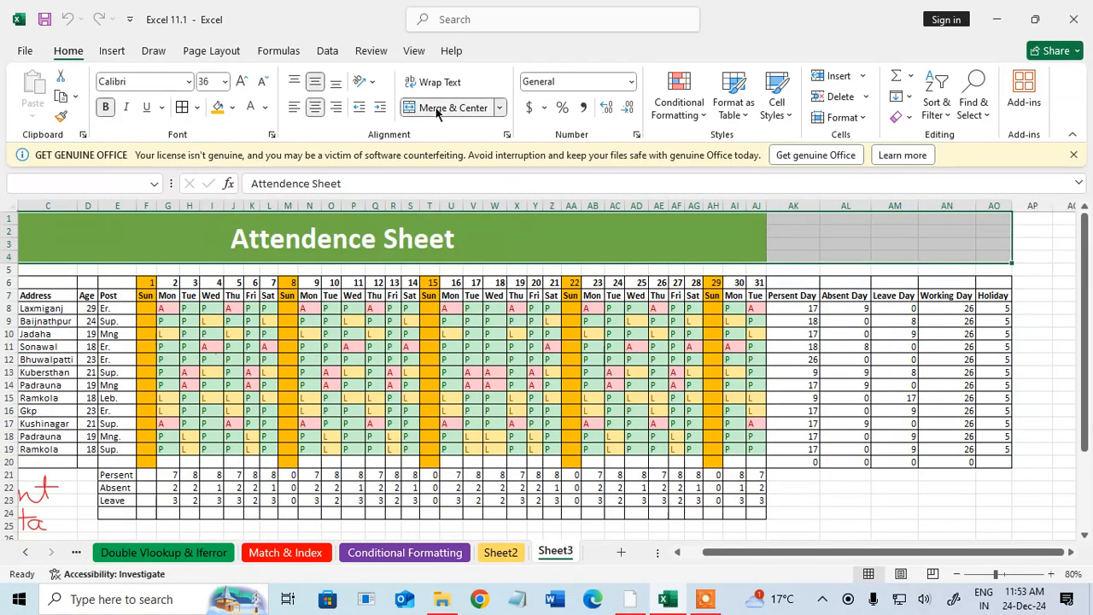
click(436, 108)
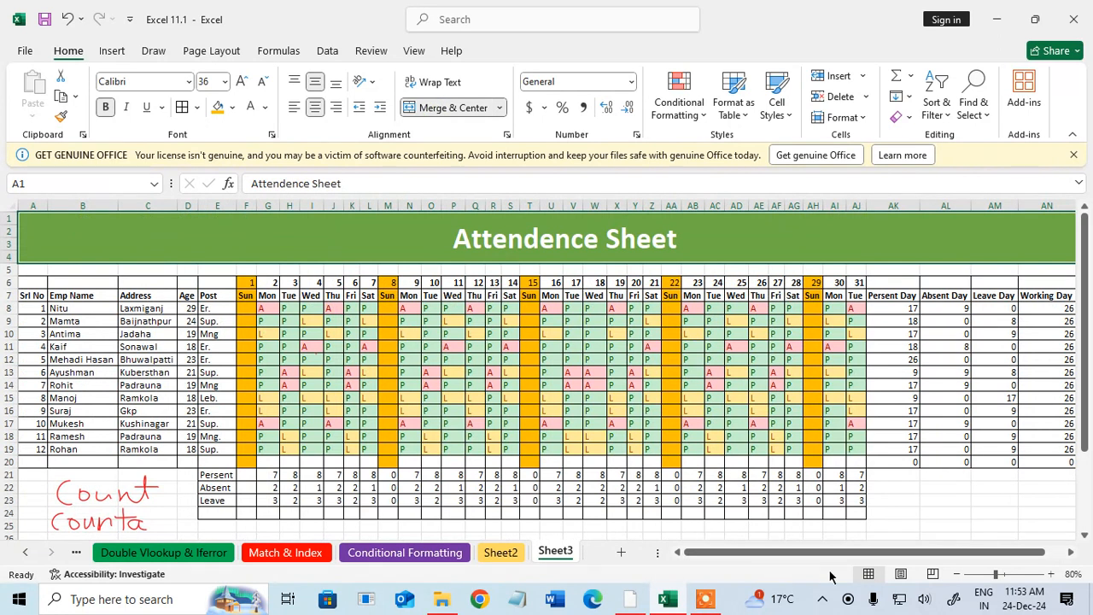
Step: Examine the whole attendance sheet from Srl No to Holiday under the widened title, at 70% and 90% zoom
click(957, 574)
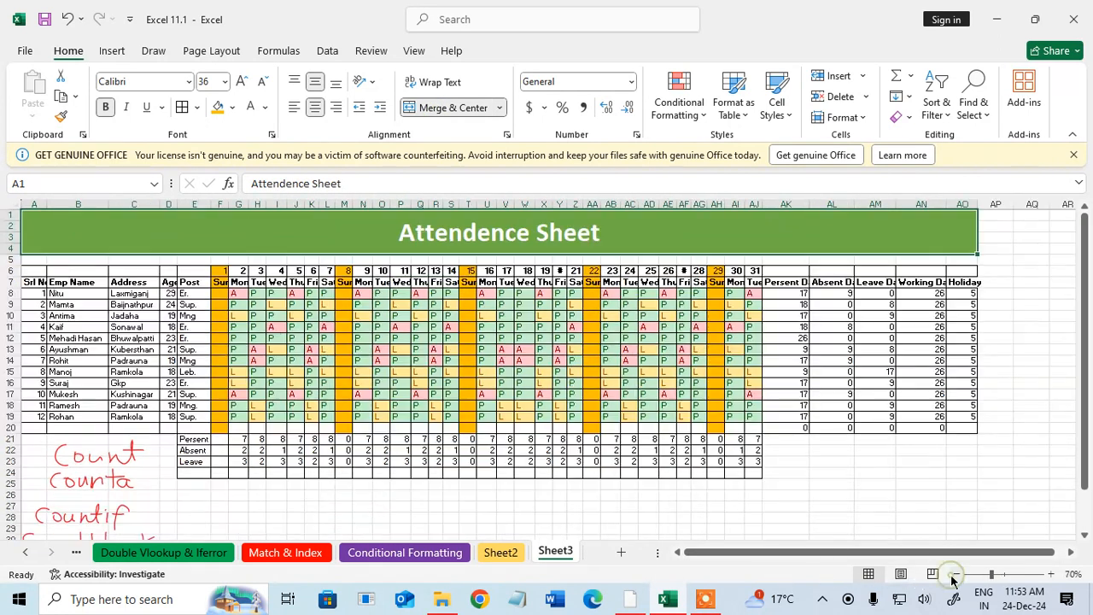
click(852, 486)
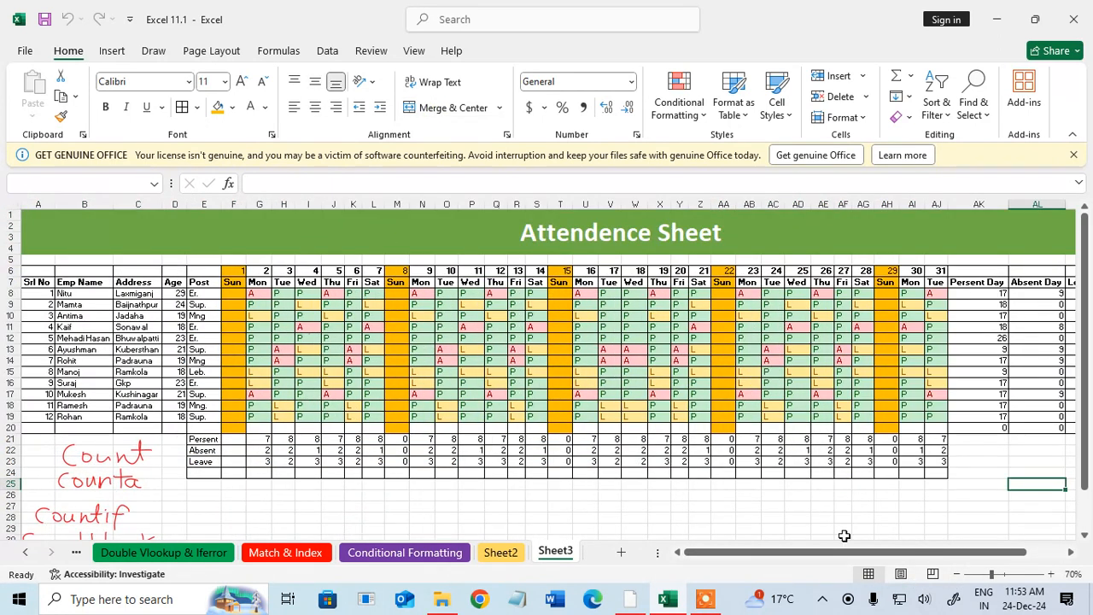
drag(841, 553, 873, 566)
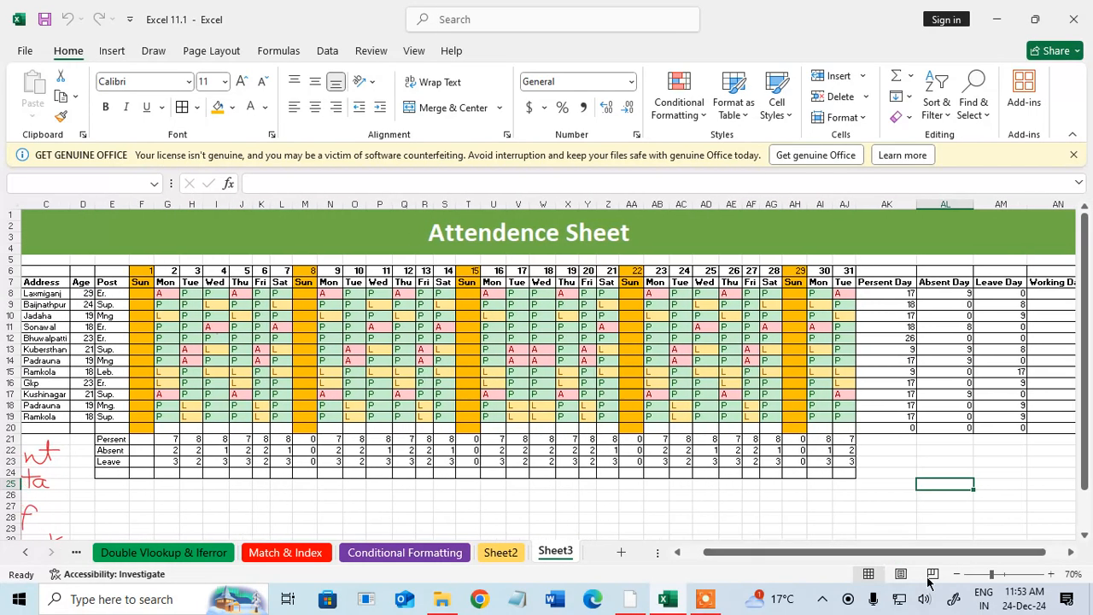
click(1052, 574)
click(1051, 574)
scroll(982, 504, right, 2)
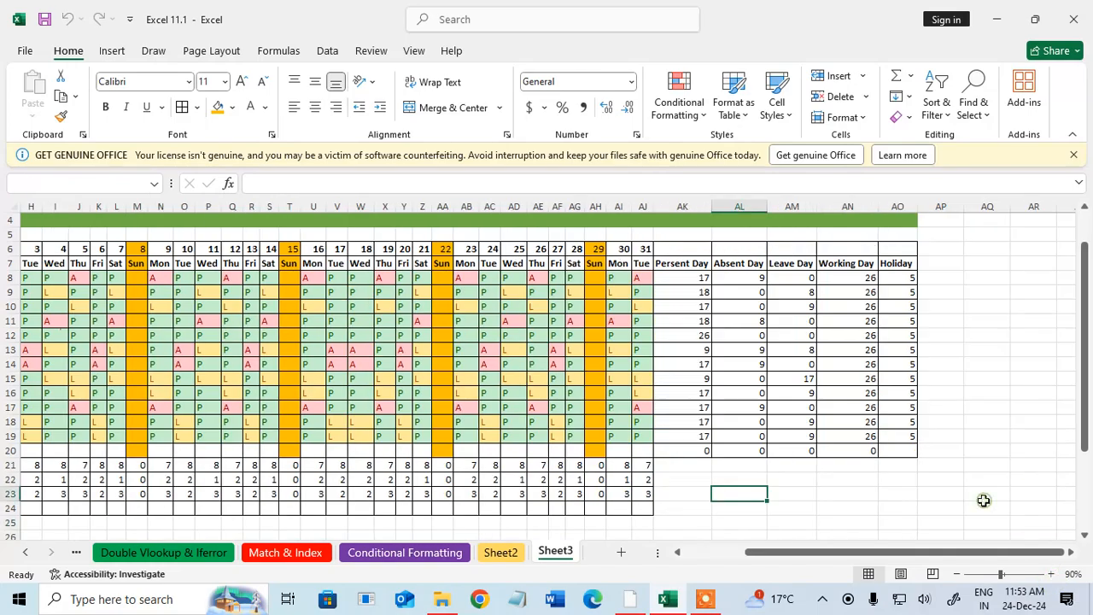
drag(901, 552, 828, 555)
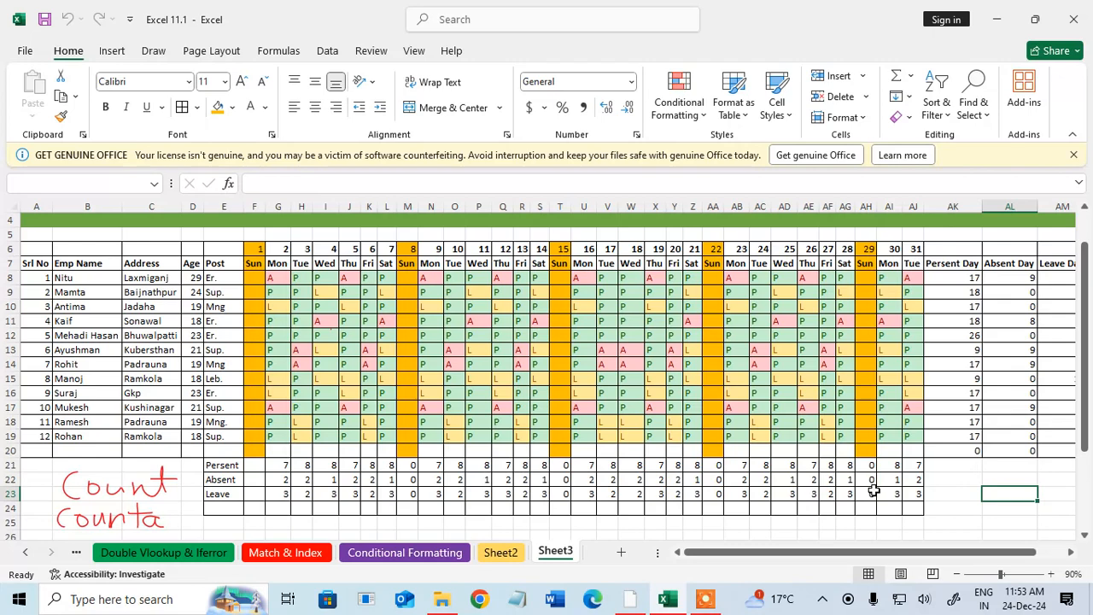
scroll(873, 491, up, 1)
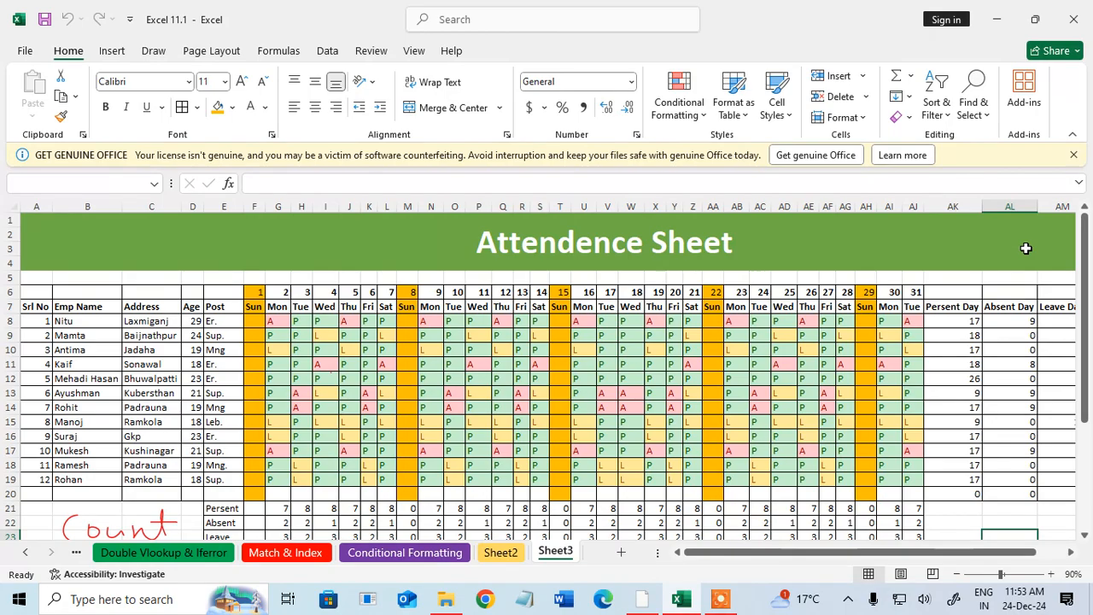
click(714, 590)
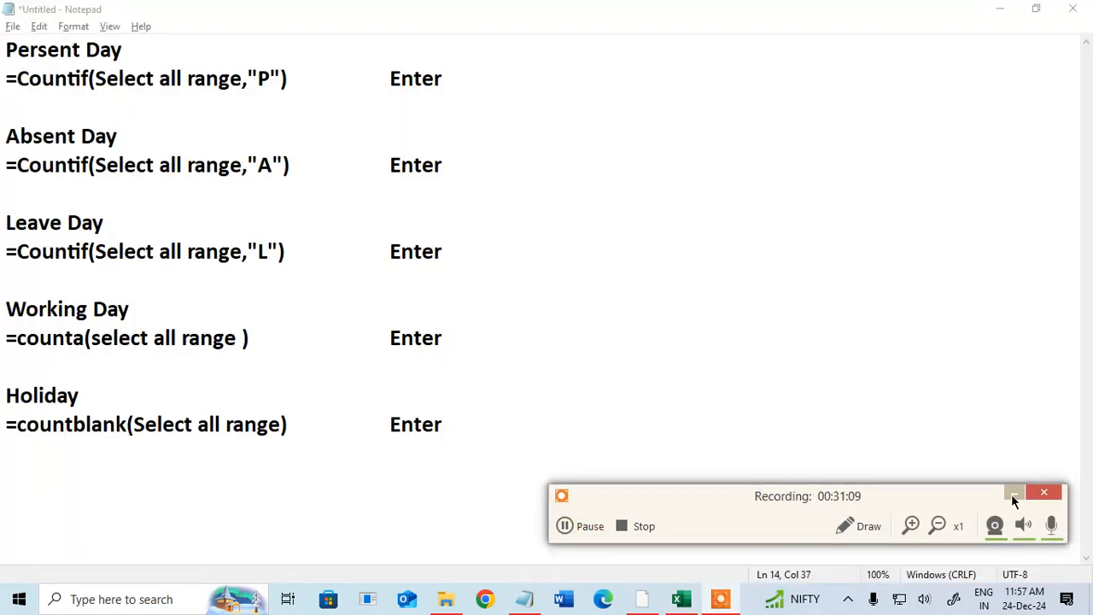
click(1013, 492)
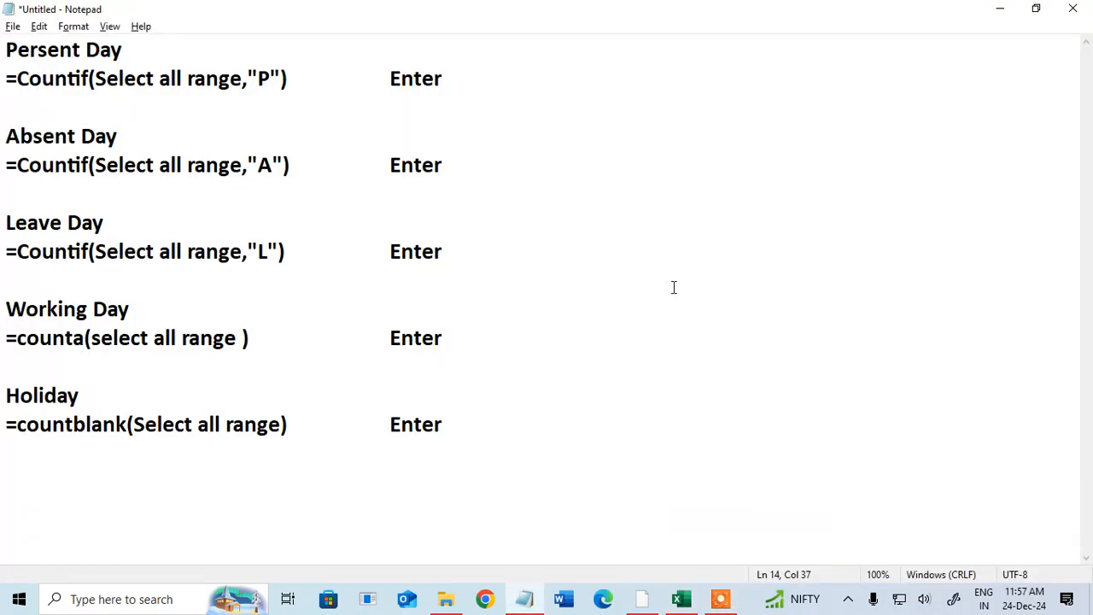